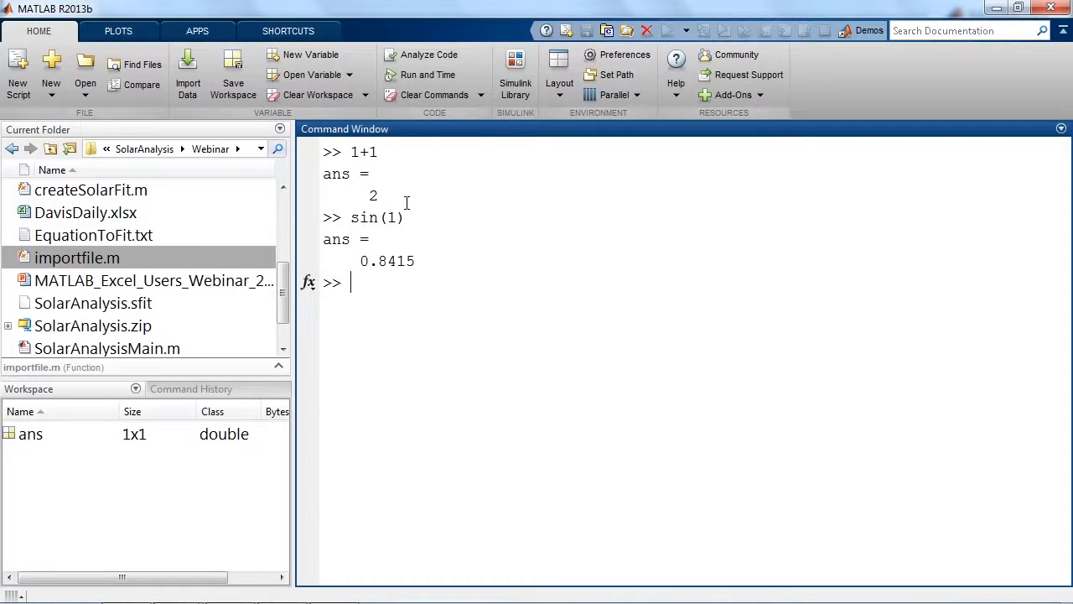
Assign the value 5 to a variable named a.
{"action": "type", "text": "a = 5"}
{"action": "left_click_drag", "start_coordinate": [401, 284], "coordinate": [350, 285]}
{"action": "left_click", "coordinate": [437, 291]}
{"action": "key", "text": "Return"}
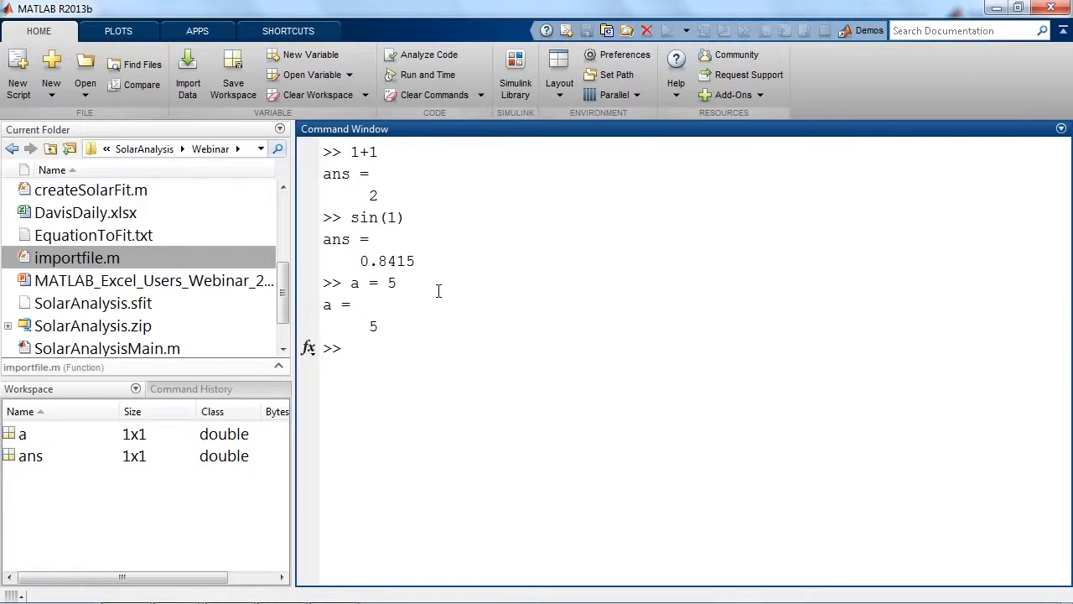
Define variable b as a*7 in the Command Window.
{"action": "type", "text": "b = a*7"}
{"action": "double_click", "coordinate": [390, 349]}
{"action": "left_click_drag", "start_coordinate": [396, 349], "coordinate": [415, 350]}
{"action": "left_click", "coordinate": [441, 349]}
{"action": "key", "text": "Return"}
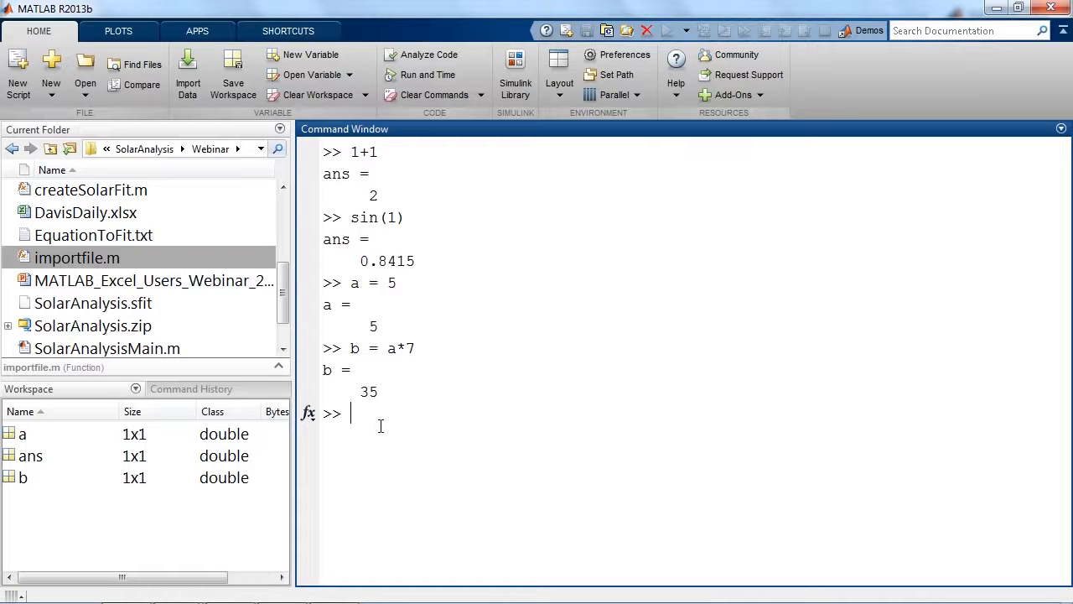
Create the row vector c = [1,2,3].
{"action": "double_click", "coordinate": [373, 330]}
{"action": "left_click", "coordinate": [381, 419]}
{"action": "type", "text": "c = [1,2,3]"}
{"action": "key", "text": "Return"}
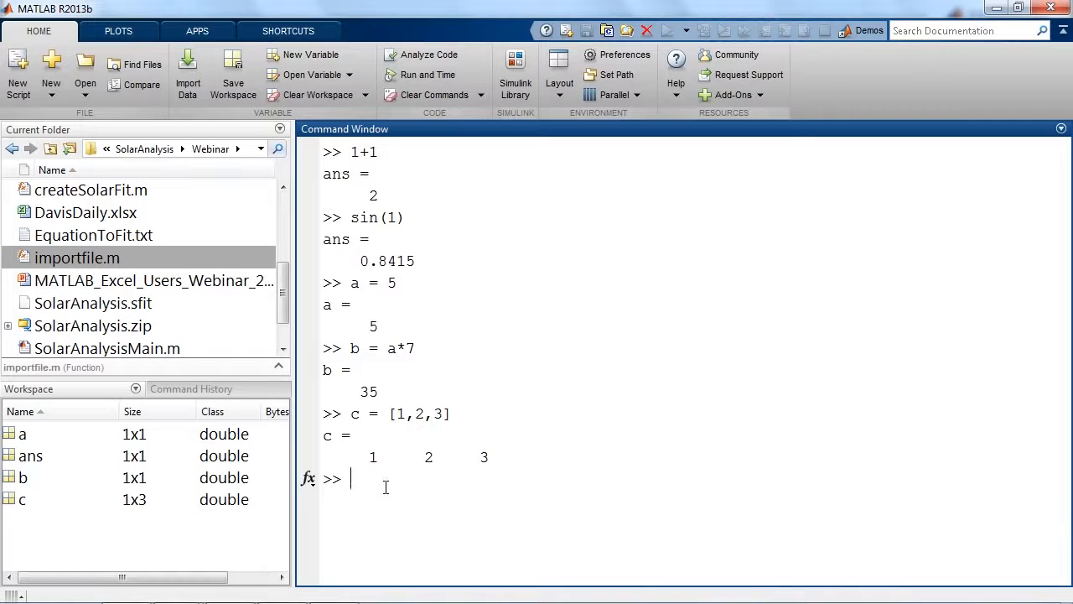
Compute the sine of vector c and compare its first element with the first result value.
{"action": "type", "text": "sin(c)"}
{"action": "key", "text": "Return"}
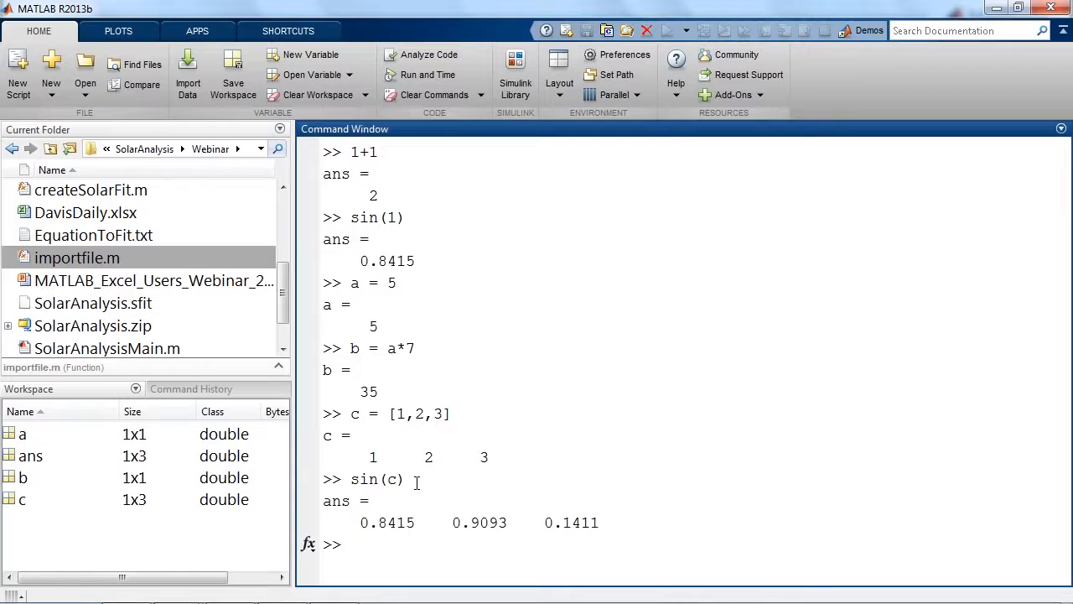
{"action": "left_click_drag", "start_coordinate": [357, 455], "coordinate": [387, 457]}
{"action": "left_click_drag", "start_coordinate": [350, 517], "coordinate": [429, 530]}
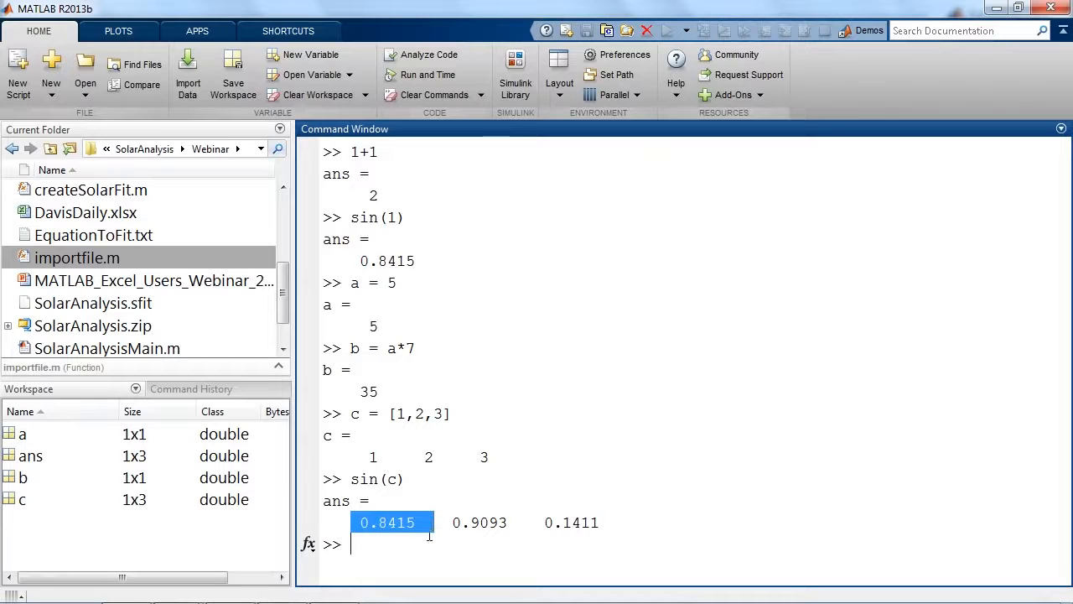
{"action": "left_click", "coordinate": [430, 534]}
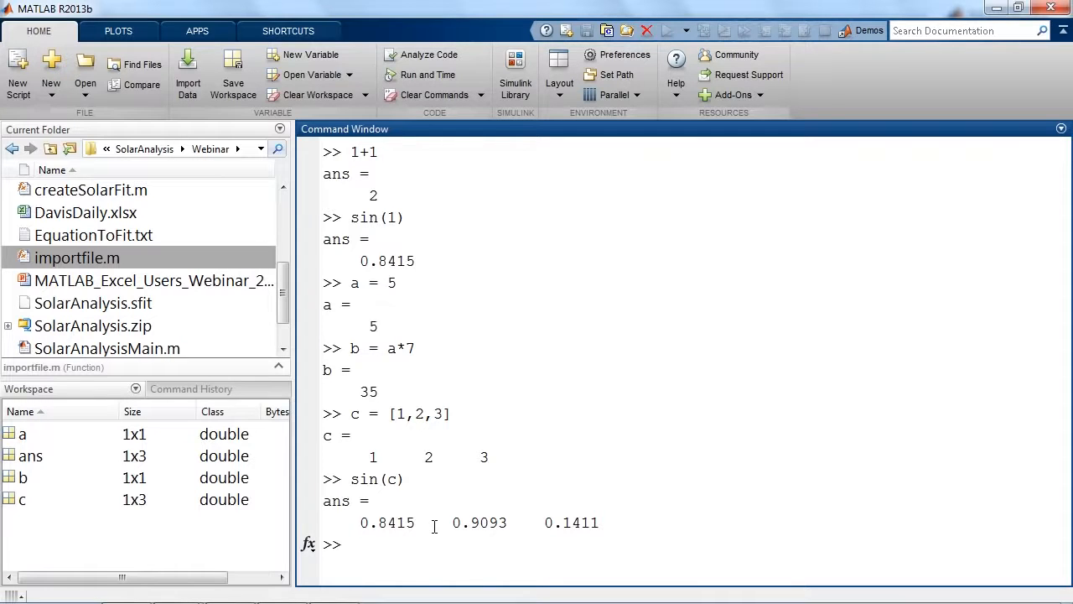
Store the transpose of c as d and compute the products c*d and d*c.
{"action": "type", "text": "d = c'"}
{"action": "key", "text": "Return"}
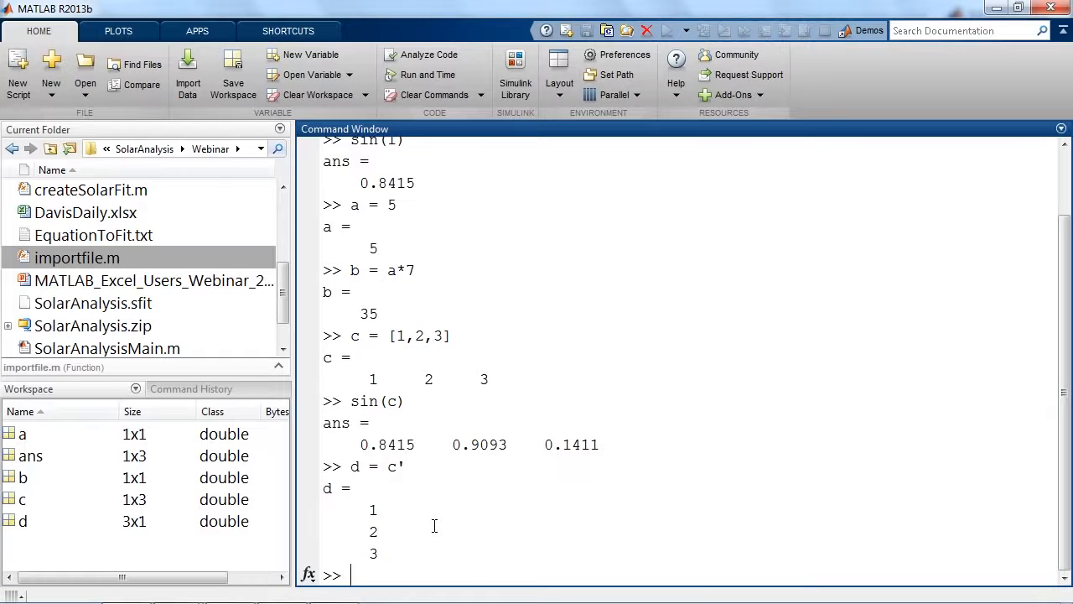
{"action": "type", "text": "c*d"}
{"action": "key", "text": "Return"}
{"action": "type", "text": "d*c"}
{"action": "key", "text": "Return"}
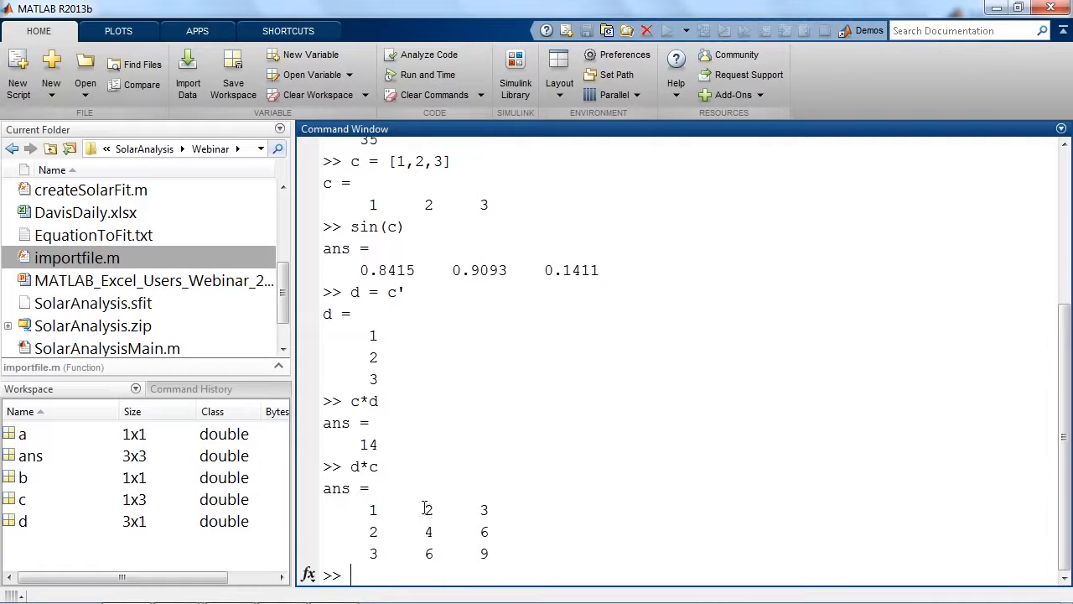
Enlarge the Workspace to review the variables and the available column options, and restore the layout.
{"action": "left_click", "coordinate": [87, 394]}
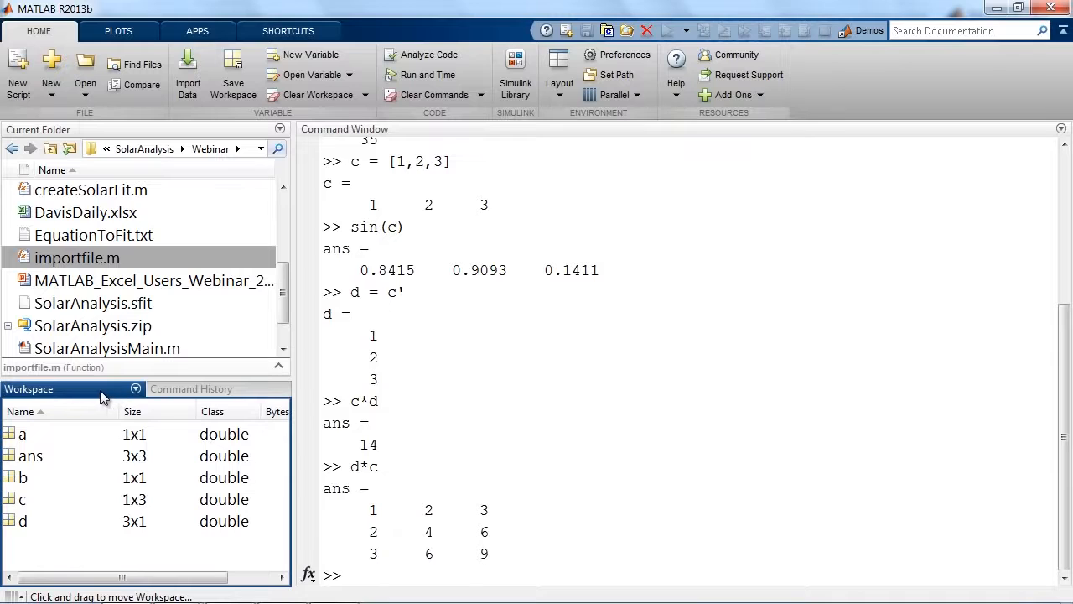
{"action": "double_click", "coordinate": [101, 396]}
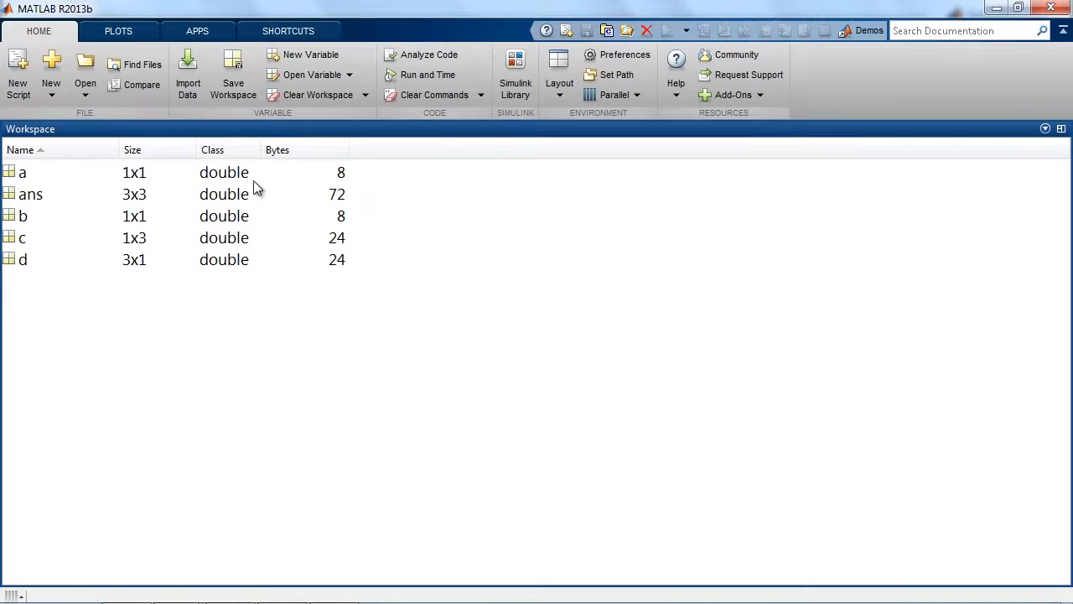
{"action": "right_click", "coordinate": [391, 156]}
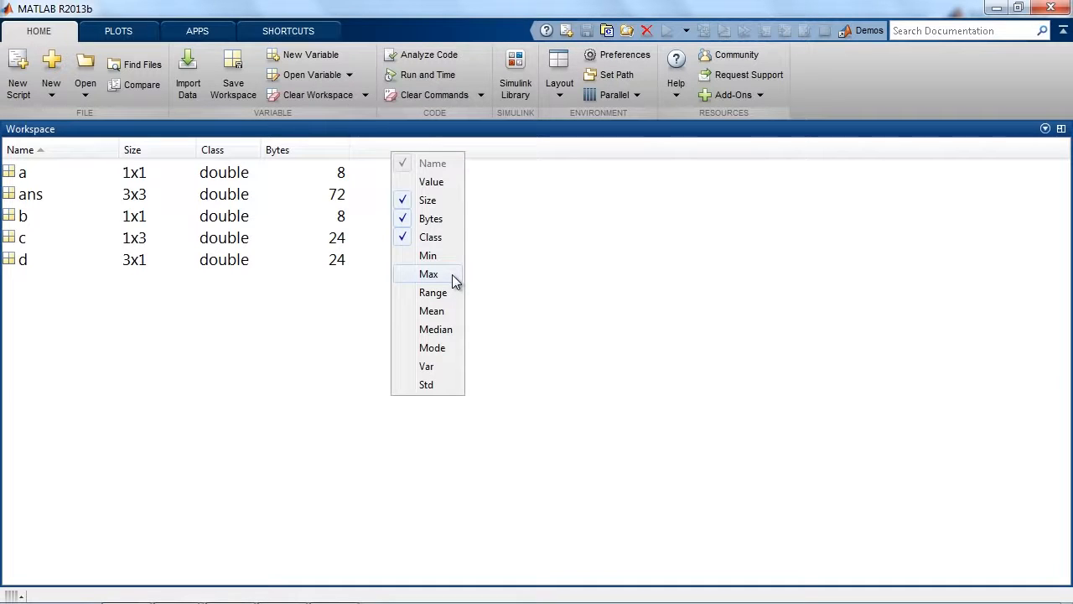
{"action": "left_click", "coordinate": [307, 314]}
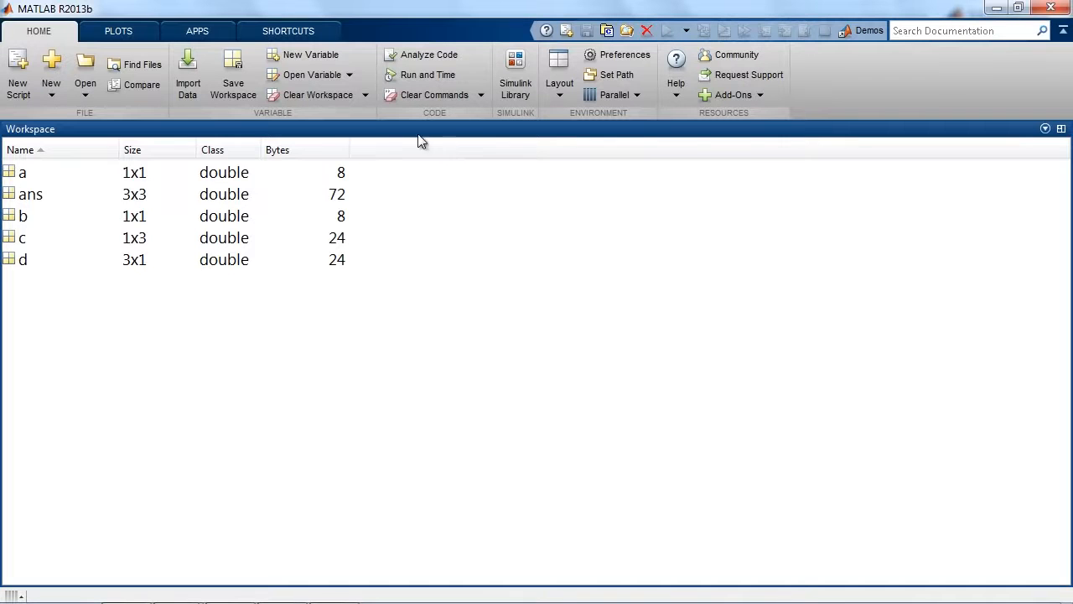
{"action": "double_click", "coordinate": [449, 131]}
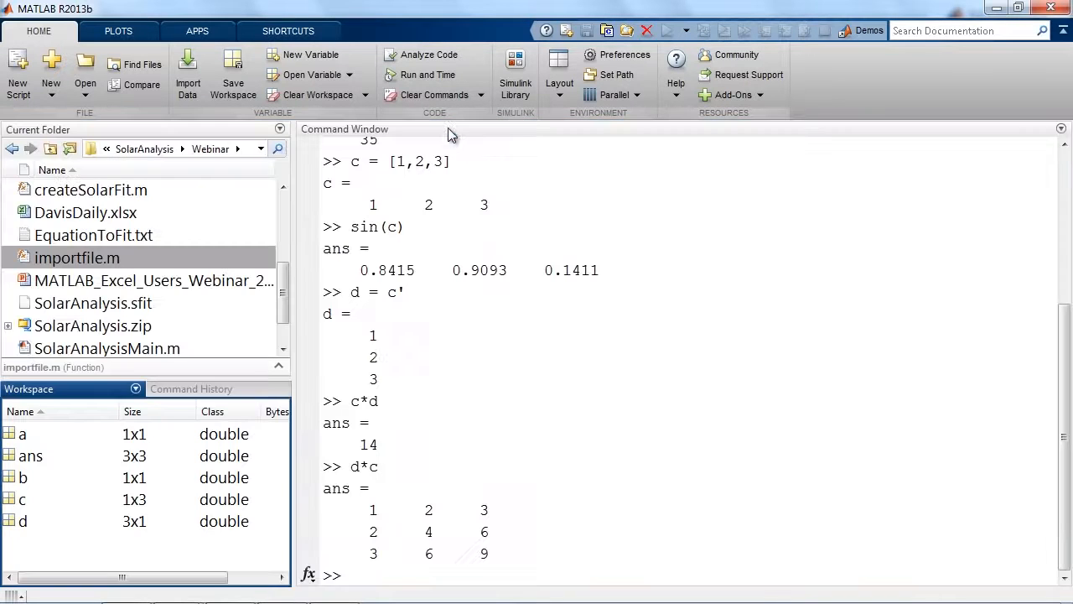
Clear all variables from the workspace and empty the Command Window.
{"action": "left_click", "coordinate": [707, 321]}
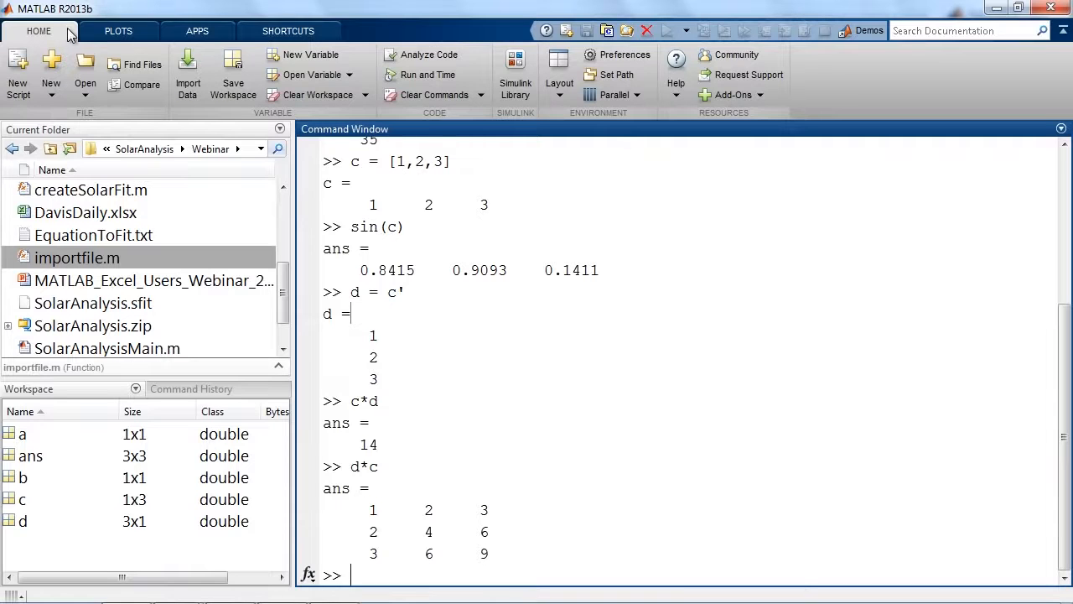
{"action": "left_click", "coordinate": [340, 100]}
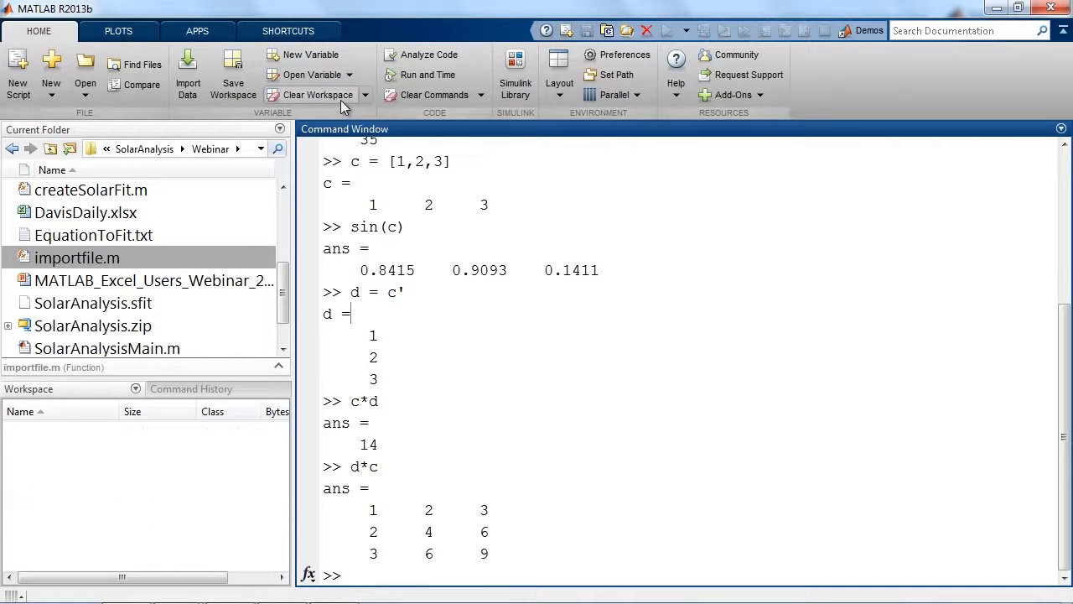
{"action": "left_click", "coordinate": [420, 93]}
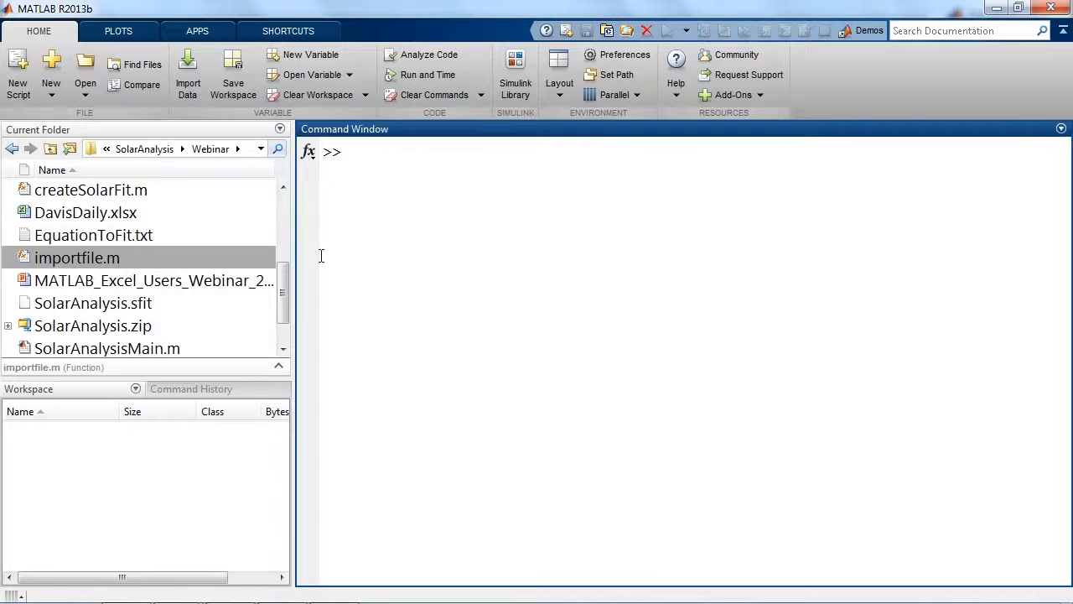
Open DavisDaily.xlsx from the Webinar folder in Microsoft Excel and maximize its window.
{"action": "left_click_drag", "start_coordinate": [285, 304], "coordinate": [284, 298]}
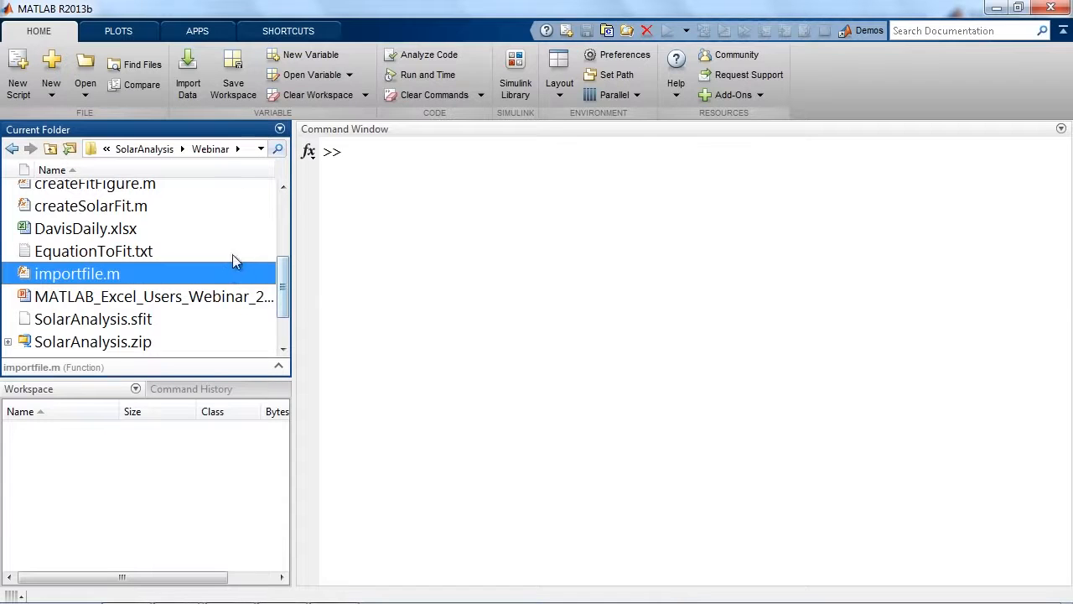
{"action": "mouse_move", "coordinate": [282, 272]}
{"action": "left_mouse_down"}
{"action": "mouse_move", "coordinate": [282, 254]}
{"action": "mouse_move", "coordinate": [281, 267]}
{"action": "left_mouse_up"}
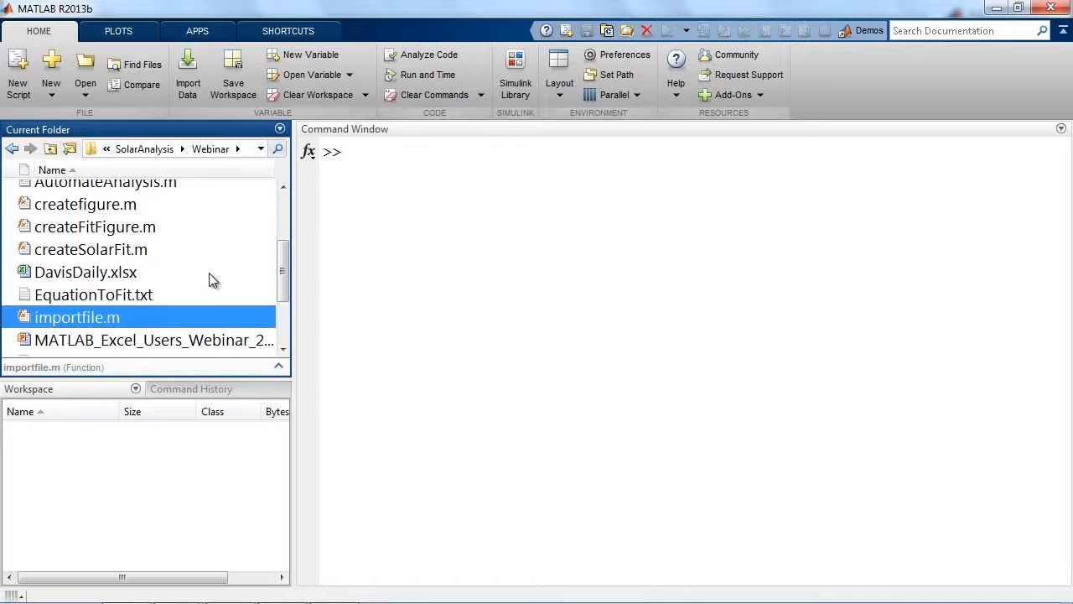
{"action": "left_click", "coordinate": [99, 280]}
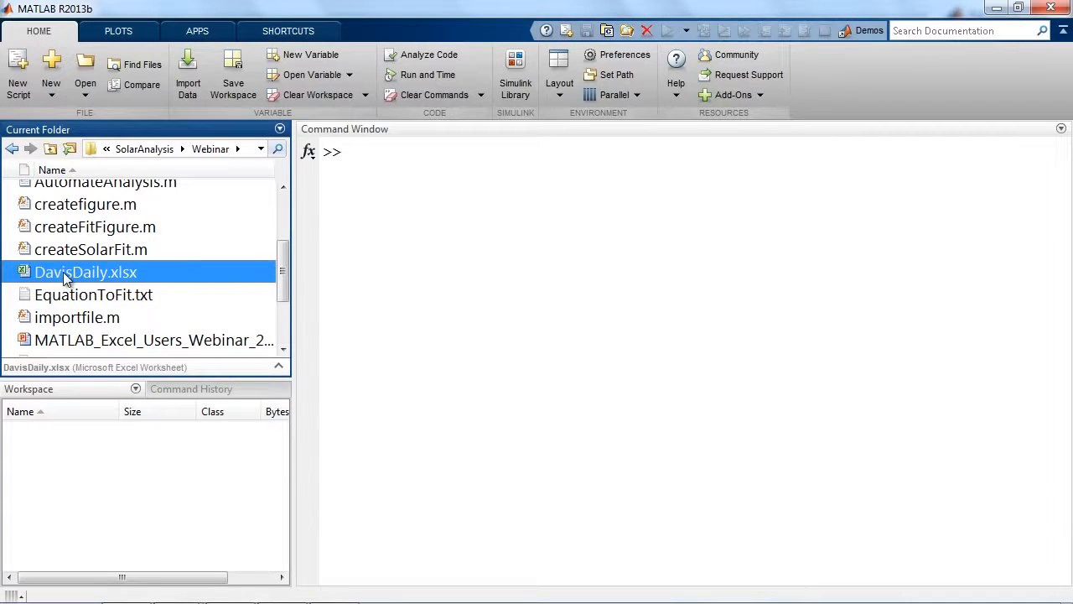
{"action": "right_click", "coordinate": [65, 276]}
{"action": "left_click", "coordinate": [109, 336]}
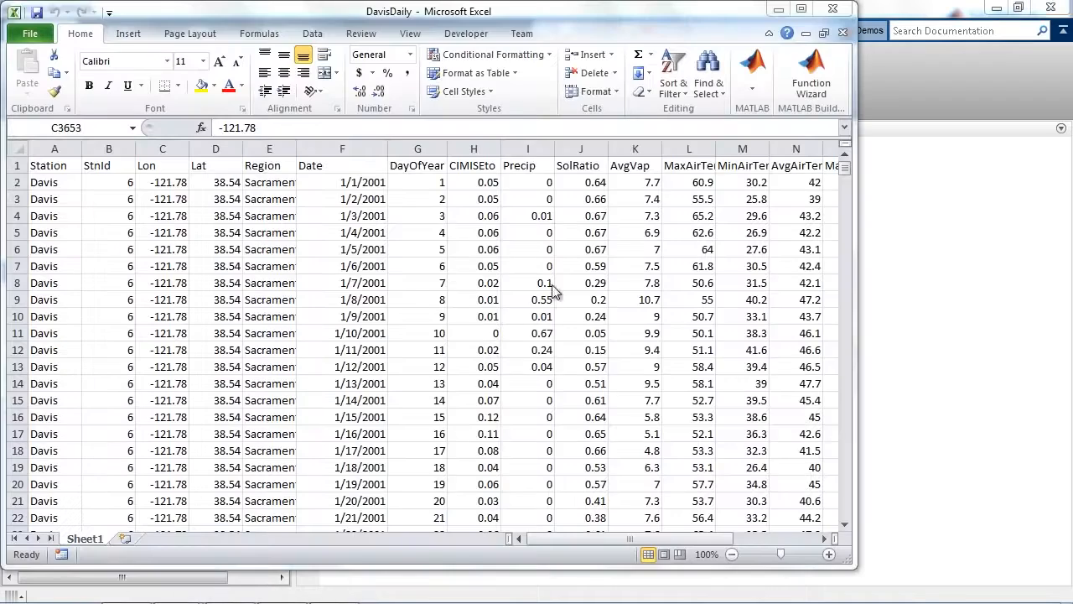
{"action": "left_click", "coordinate": [802, 8]}
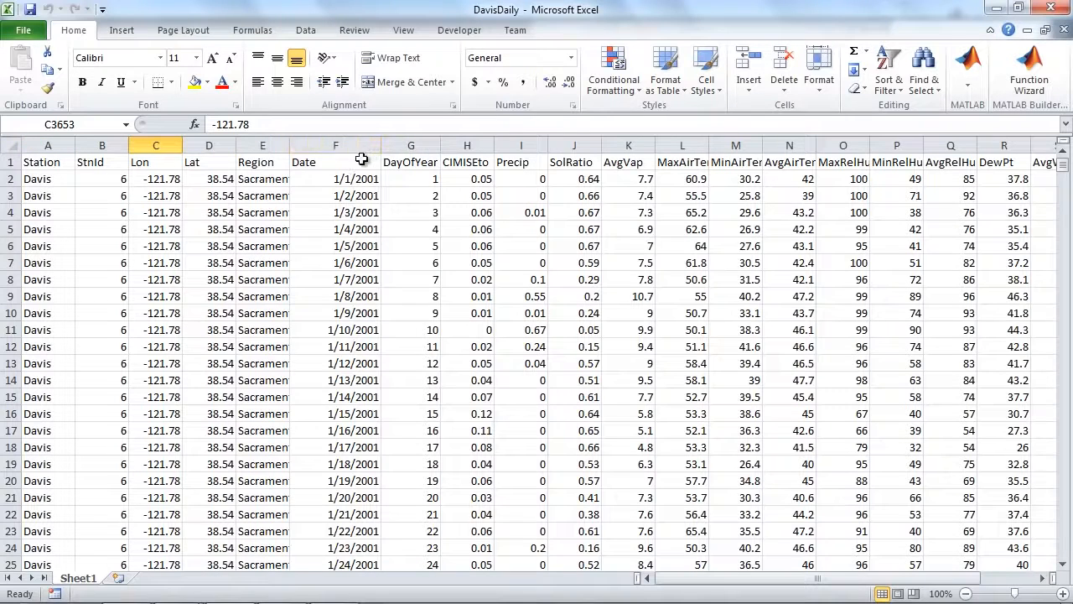
Examine the dates in the first and last data rows of the DavisDaily sheet and its columns.
{"action": "left_click", "coordinate": [316, 181]}
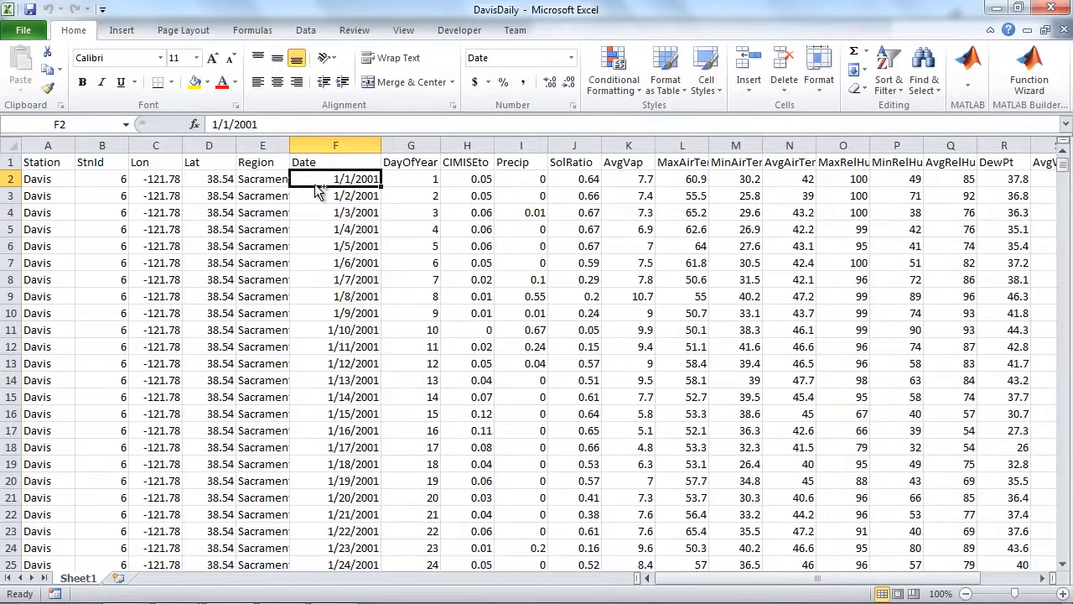
{"action": "key", "text": "ctrl+End"}
{"action": "left_click", "coordinate": [201, 548]}
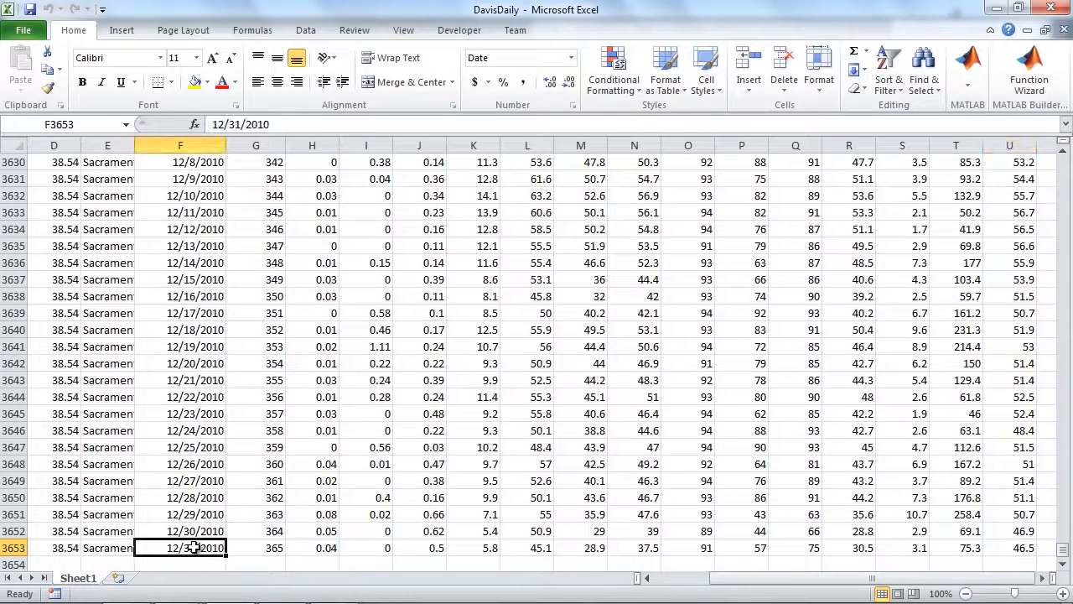
{"action": "key", "text": "ctrl+Home"}
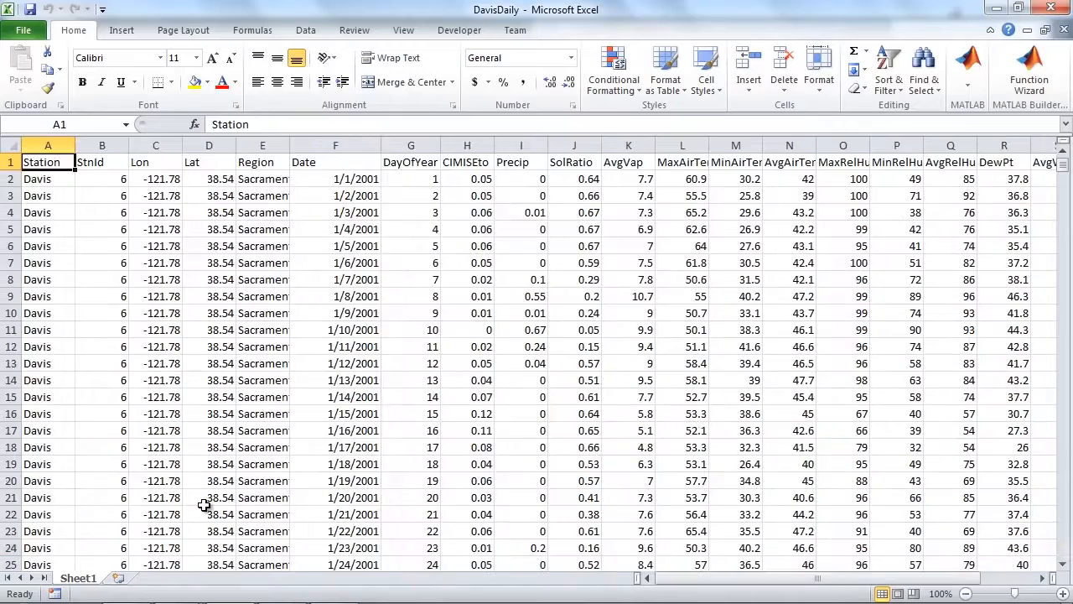
{"action": "left_click_drag", "start_coordinate": [682, 581], "coordinate": [658, 582]}
Switch back to MATLAB and open the DavisDaily workbook in the Import Tool.
{"action": "left_click", "coordinate": [997, 7]}
{"action": "left_click", "coordinate": [414, 185]}
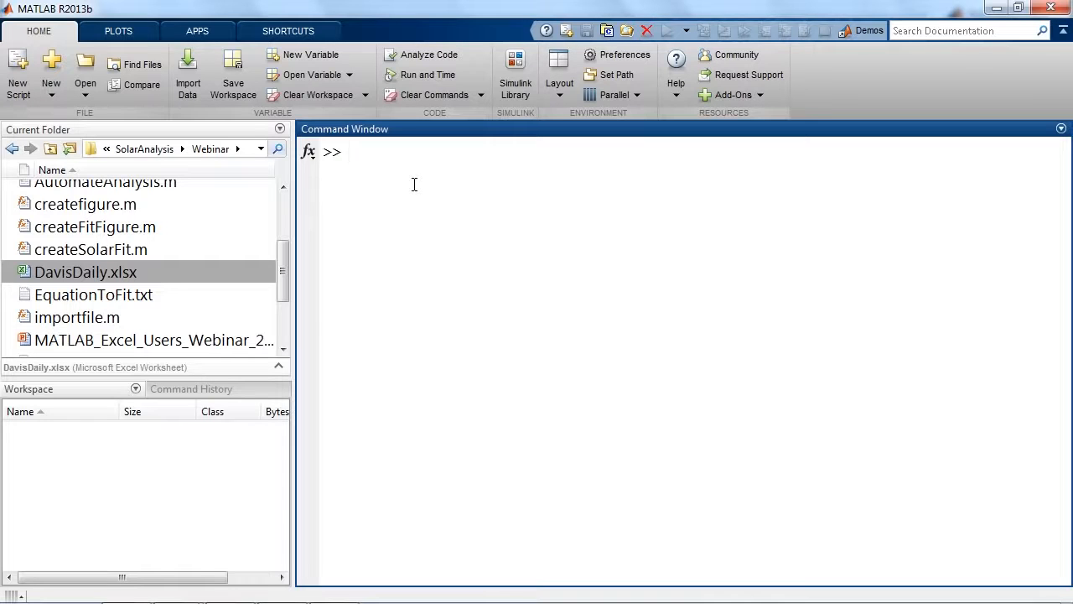
{"action": "left_click", "coordinate": [186, 87]}
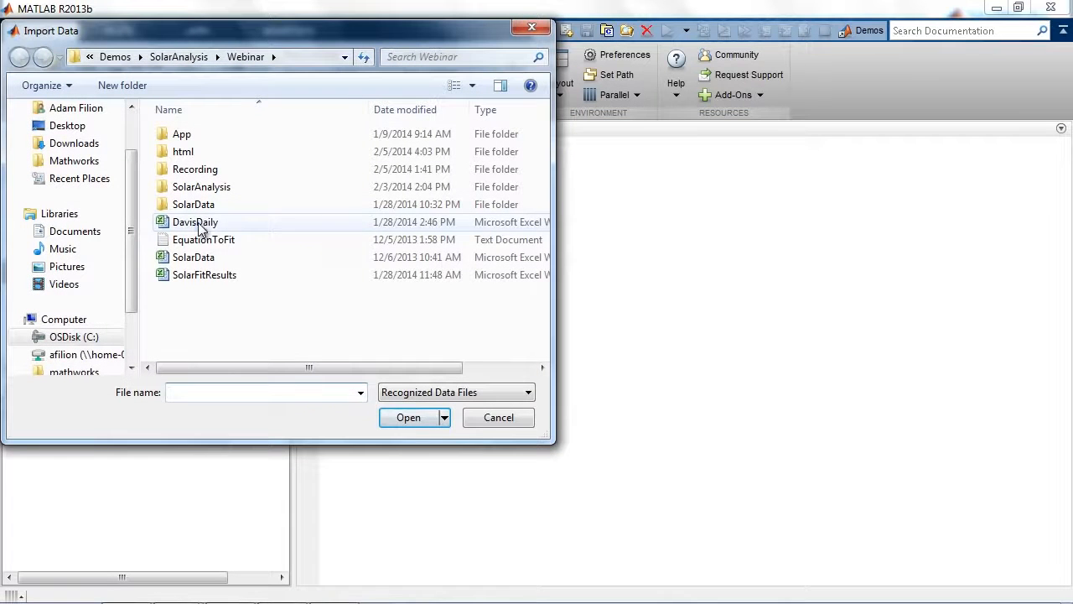
{"action": "left_click", "coordinate": [198, 223]}
{"action": "left_click", "coordinate": [409, 419]}
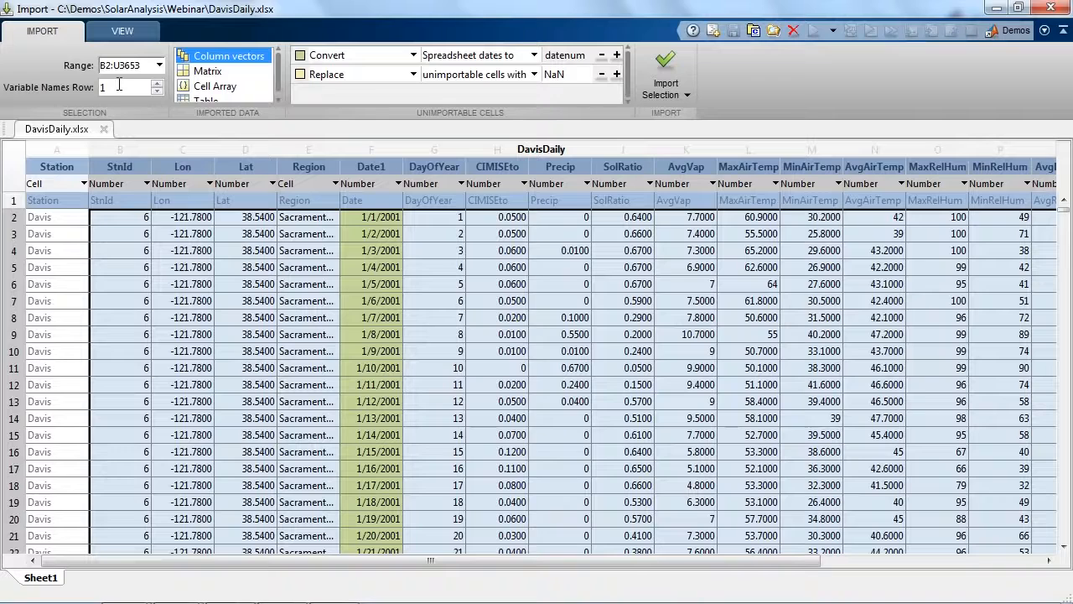
Choose column vectors as import type and select the Date, DayOfYear, SolRatio, MaxAirTemp, MinAirTemp and AvgRelHum columns.
{"action": "left_click", "coordinate": [199, 71]}
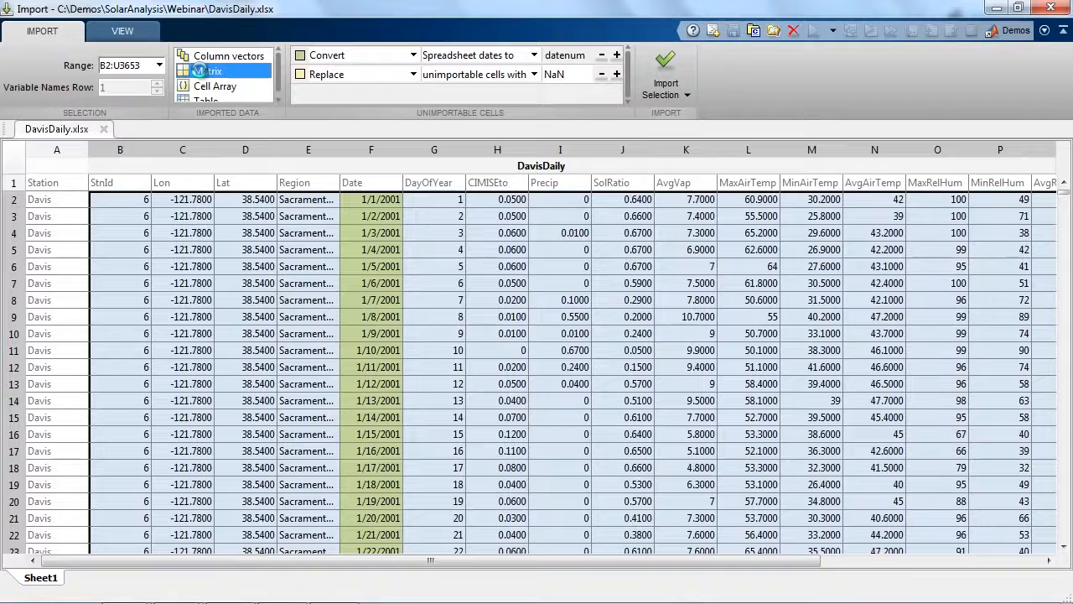
{"action": "left_click", "coordinate": [209, 56]}
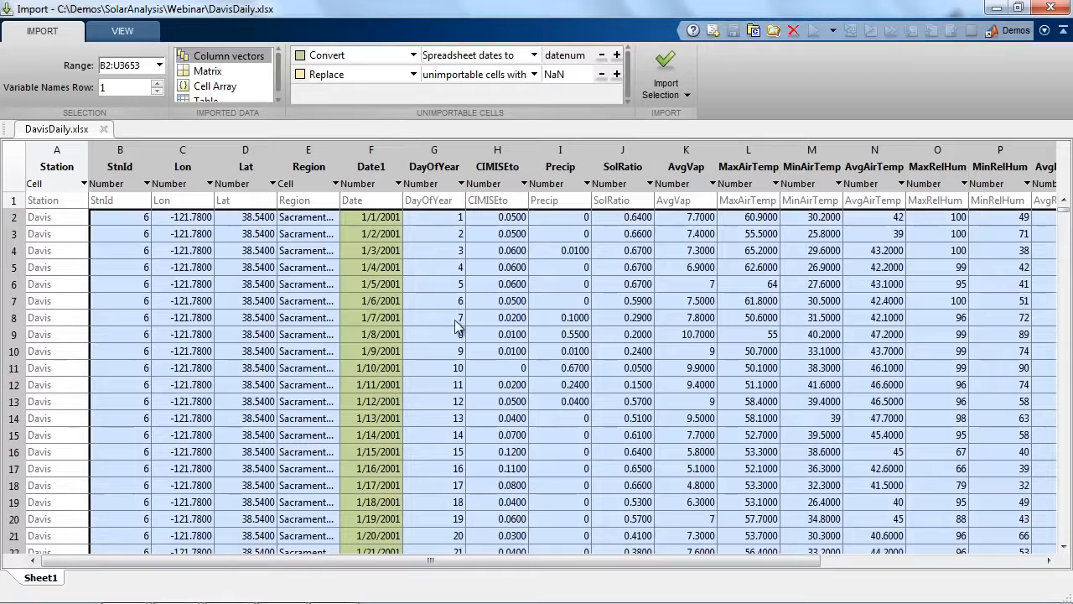
{"action": "left_click", "coordinate": [382, 149]}
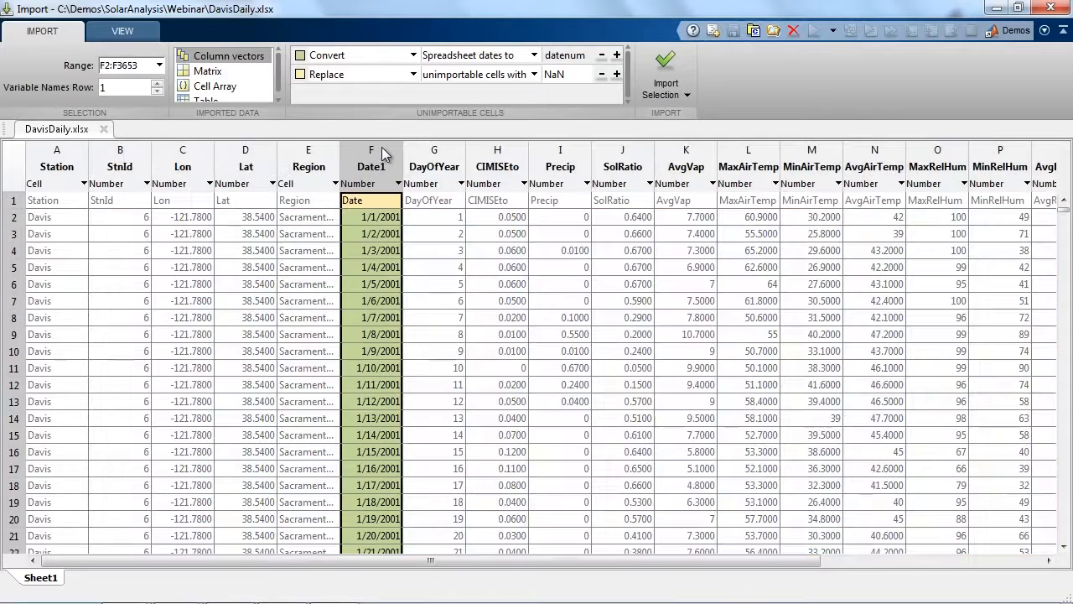
{"action": "left_click", "coordinate": [431, 151], "text": "ctrl"}
{"action": "left_click", "coordinate": [630, 157], "text": "ctrl"}
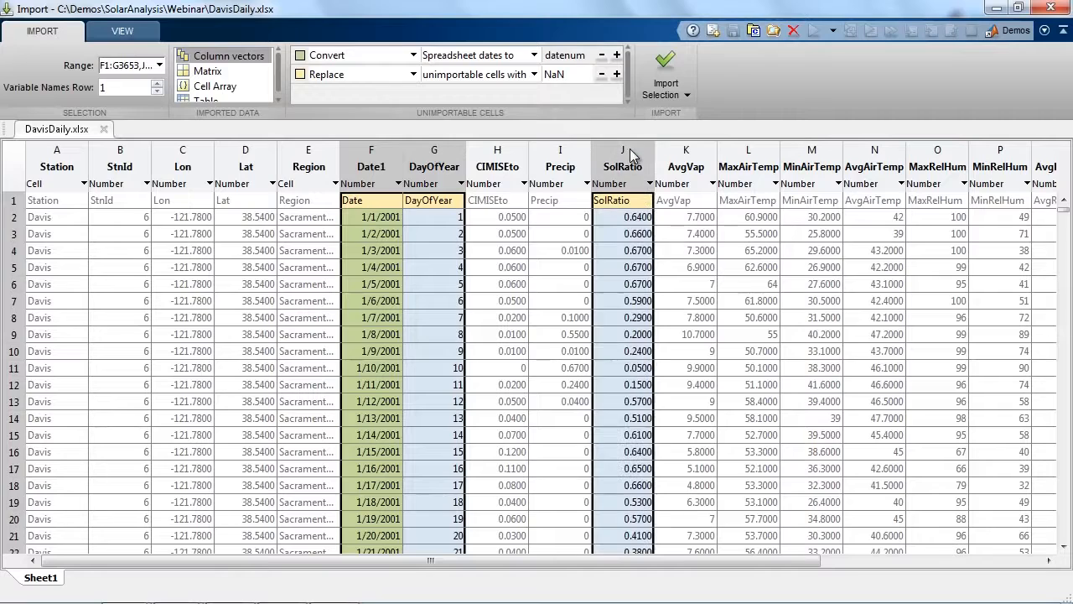
{"action": "left_click", "coordinate": [751, 152], "text": "ctrl"}
{"action": "left_click", "coordinate": [811, 154], "text": "ctrl"}
{"action": "left_click_drag", "start_coordinate": [791, 561], "coordinate": [880, 562]}
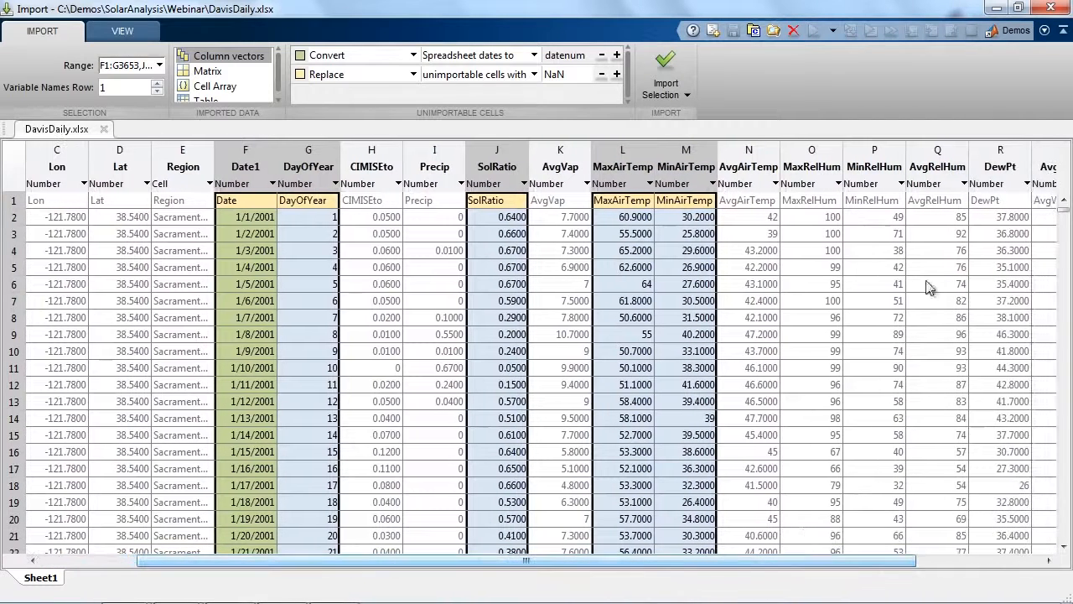
{"action": "left_click", "coordinate": [958, 154], "text": "ctrl"}
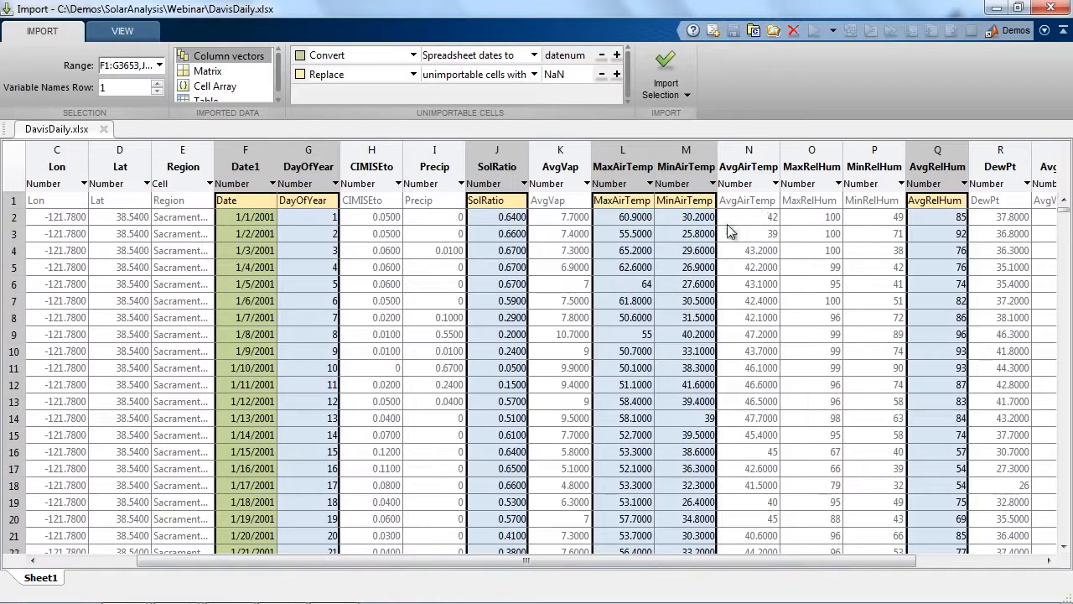
Exclude the header row from the selection and import the selected columns into the workspace.
{"action": "left_click", "coordinate": [690, 200]}
{"action": "left_click_drag", "start_coordinate": [690, 193], "coordinate": [679, 214]}
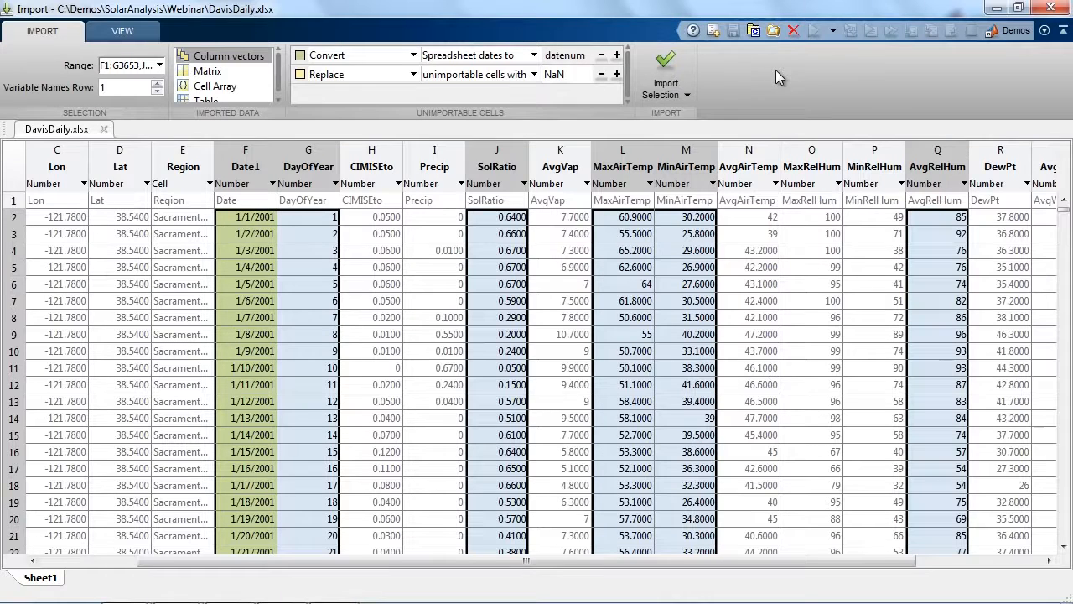
{"action": "left_click", "coordinate": [665, 61]}
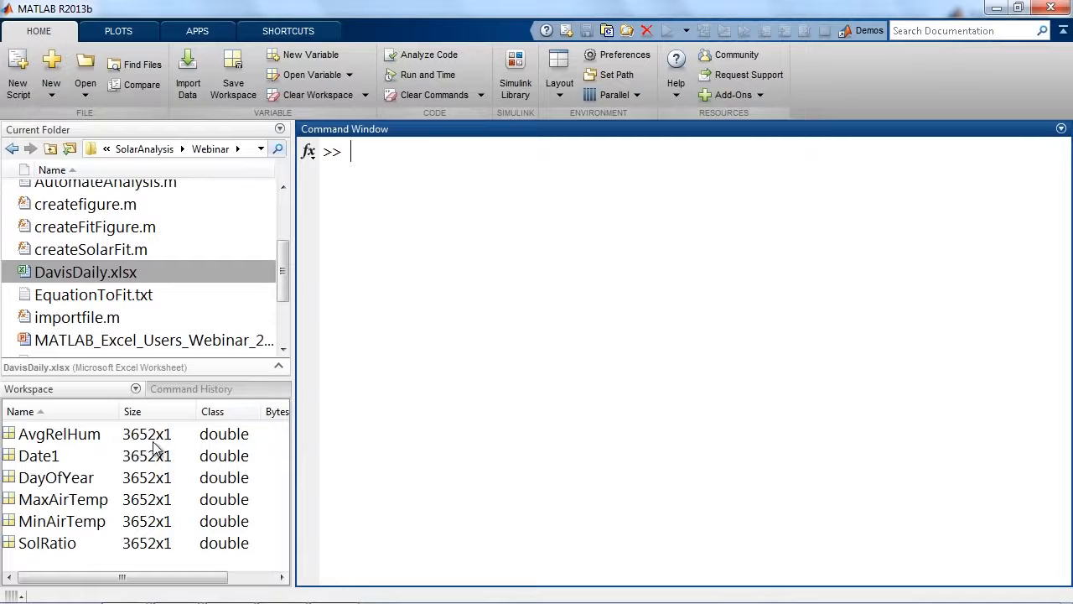
Browse the plot types available for the SolRatio variable, create a line plot of it and maximize the figure.
{"action": "left_click_drag", "start_coordinate": [287, 348], "coordinate": [265, 346]}
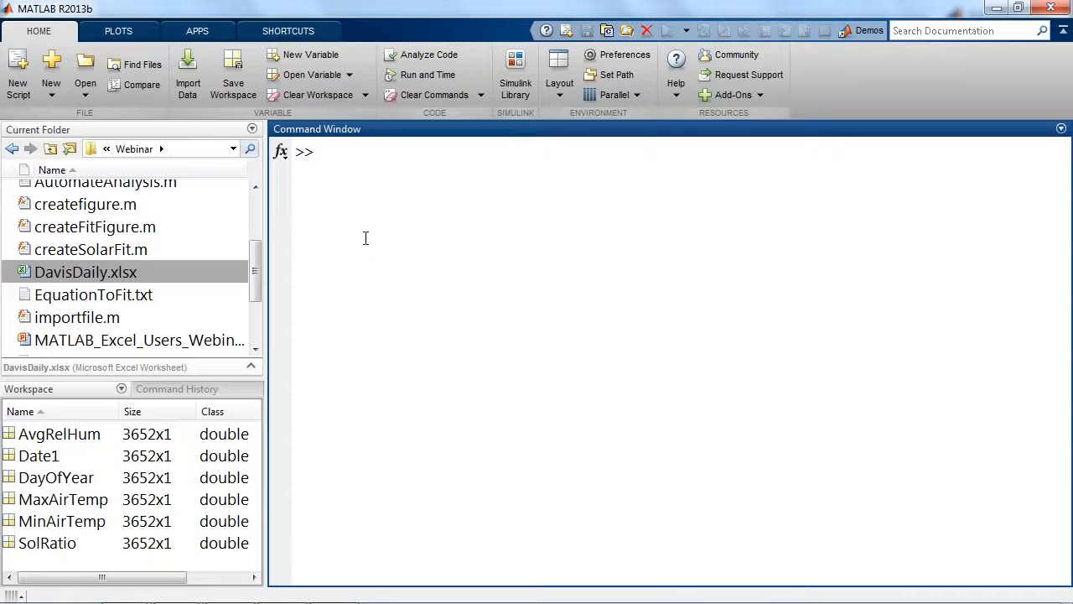
{"action": "left_click", "coordinate": [78, 392]}
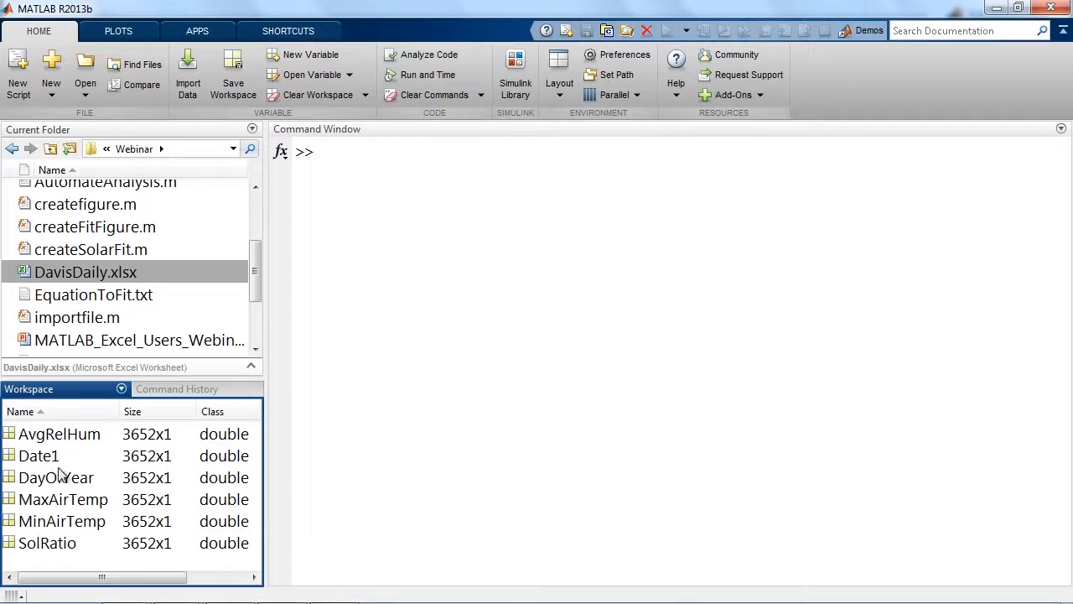
{"action": "left_click", "coordinate": [67, 550]}
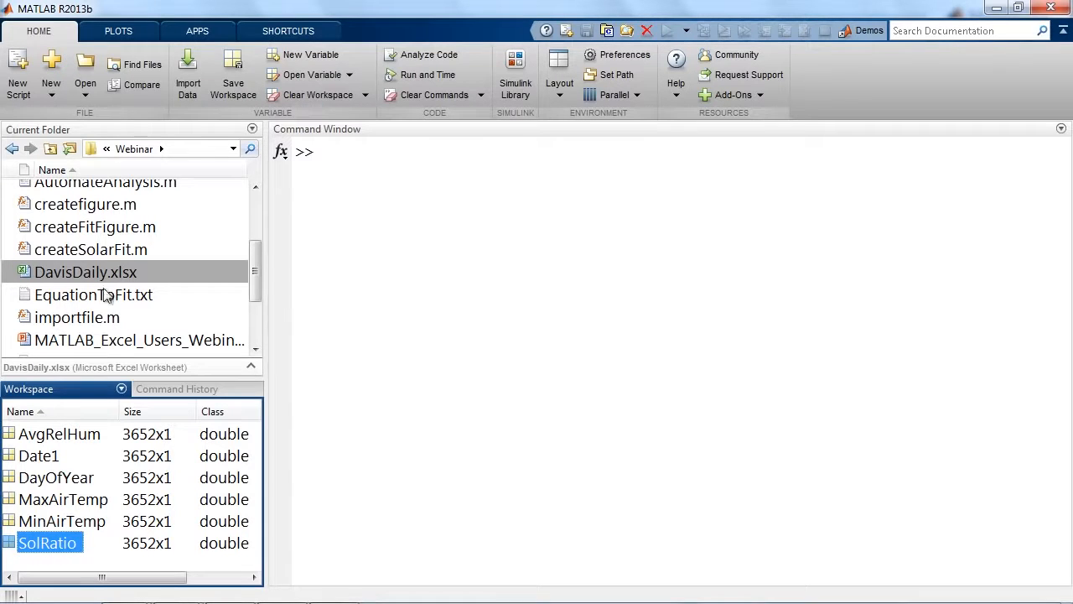
{"action": "left_click", "coordinate": [133, 32]}
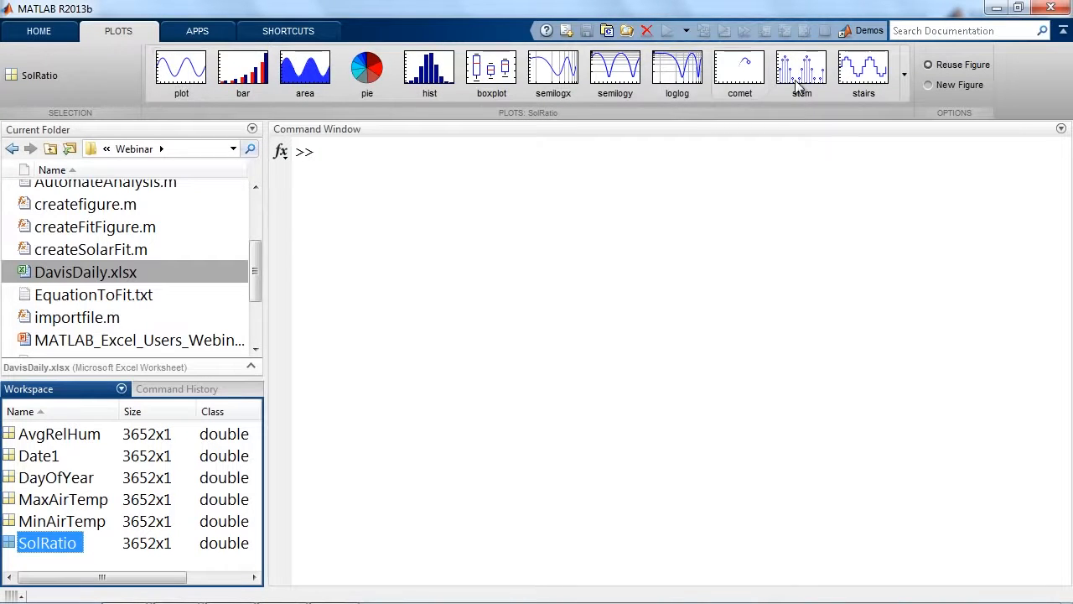
{"action": "left_click", "coordinate": [903, 72]}
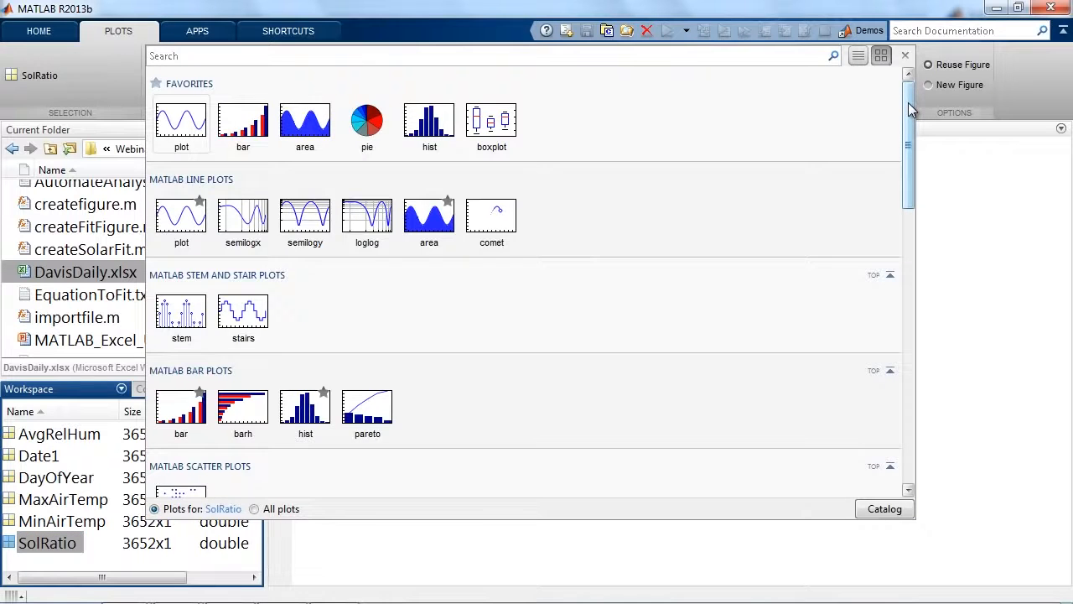
{"action": "left_click_drag", "start_coordinate": [911, 109], "coordinate": [898, 72]}
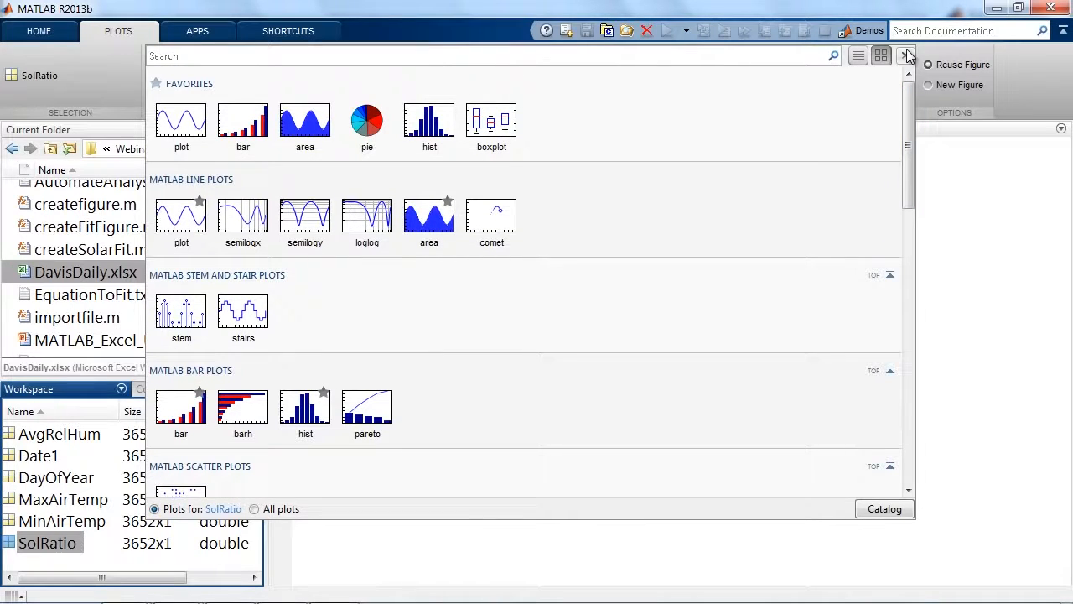
{"action": "left_click", "coordinate": [905, 55]}
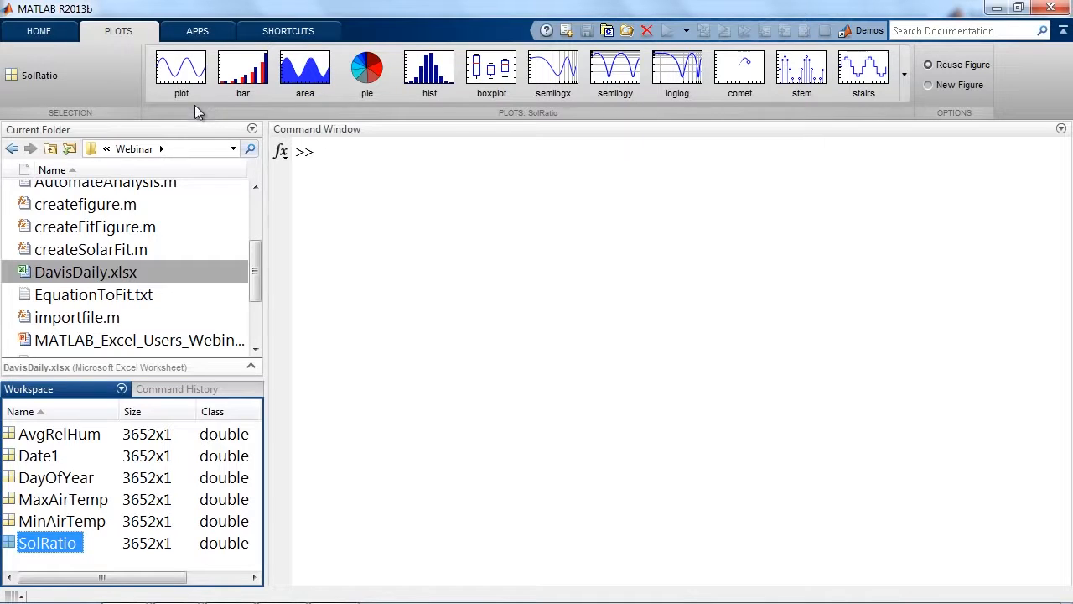
{"action": "left_click", "coordinate": [177, 71]}
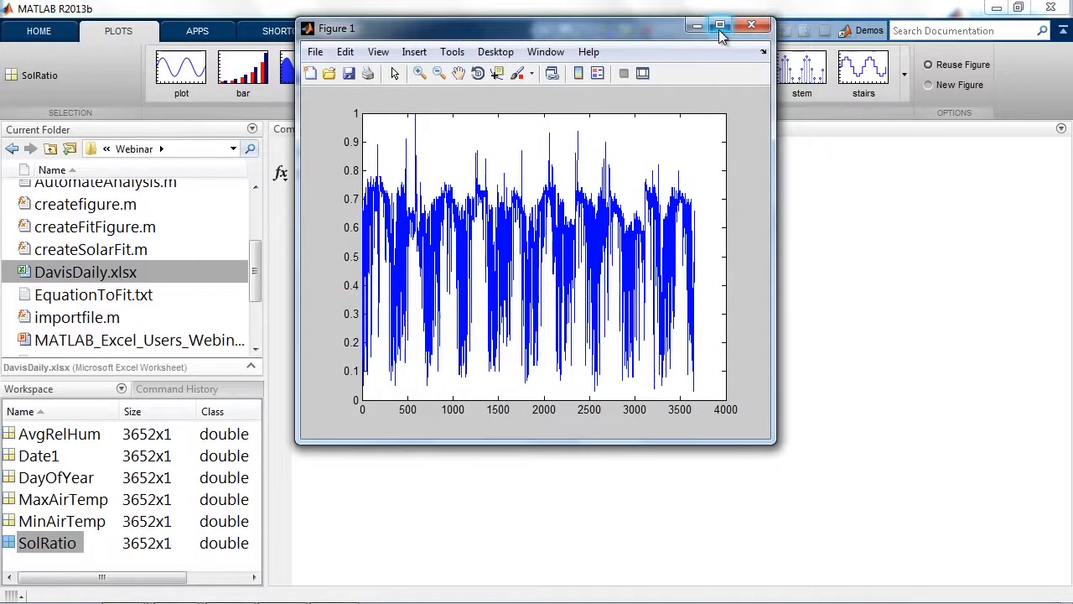
{"action": "left_click", "coordinate": [720, 26]}
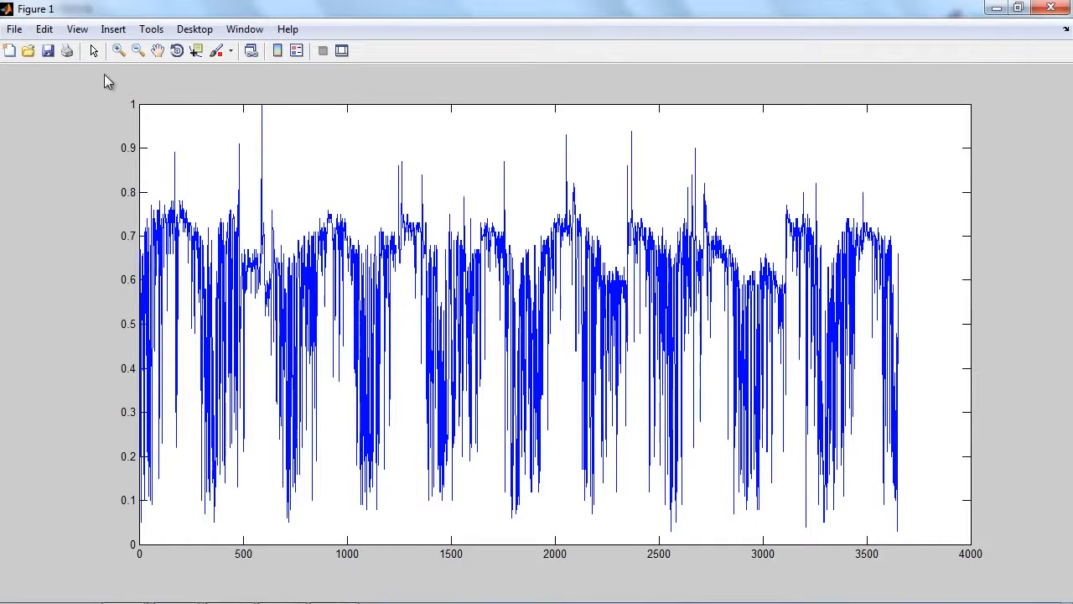
Zoom in on the SolRatio curve between about x = 850 and 1100 and place a data tip at X 929, Y 0.71.
{"action": "left_click", "coordinate": [117, 51]}
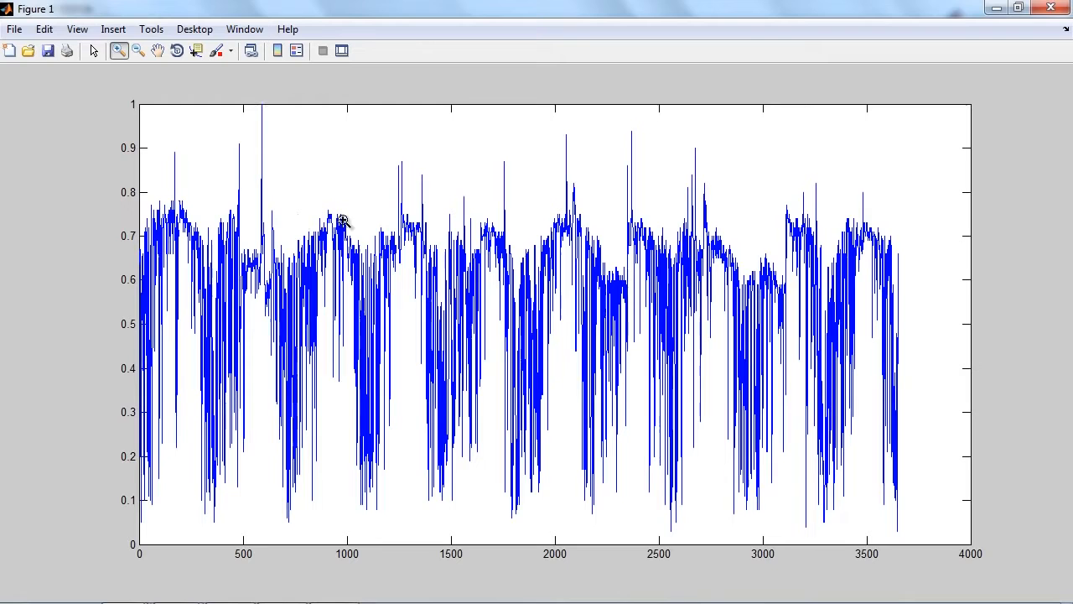
{"action": "left_click_drag", "start_coordinate": [309, 202], "coordinate": [377, 416]}
{"action": "left_click", "coordinate": [158, 50]}
{"action": "left_click_drag", "start_coordinate": [326, 351], "coordinate": [222, 341]}
{"action": "left_click", "coordinate": [196, 51]}
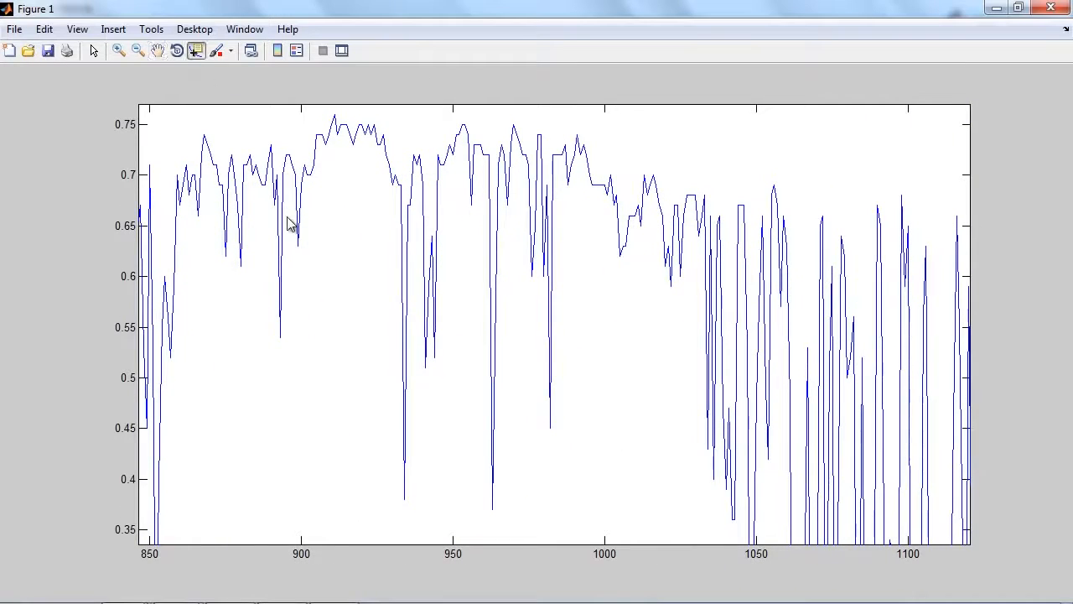
{"action": "left_click", "coordinate": [281, 330]}
{"action": "left_click_drag", "start_coordinate": [281, 333], "coordinate": [361, 155]}
Zoom back out to the full SolRatio line plot and close the figure.
{"action": "left_click", "coordinate": [138, 51]}
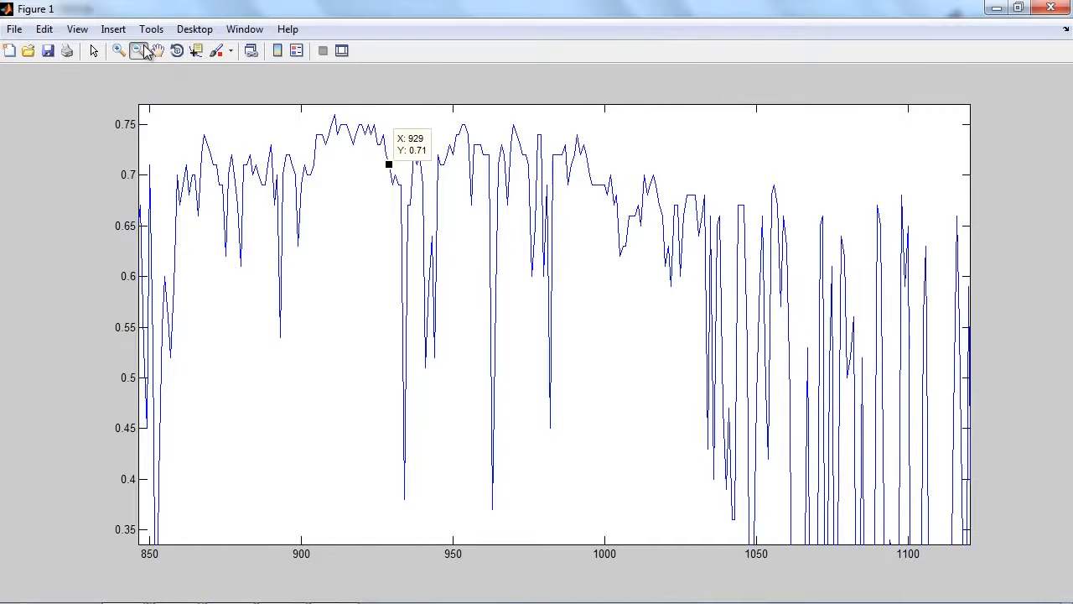
{"action": "left_click", "coordinate": [392, 269]}
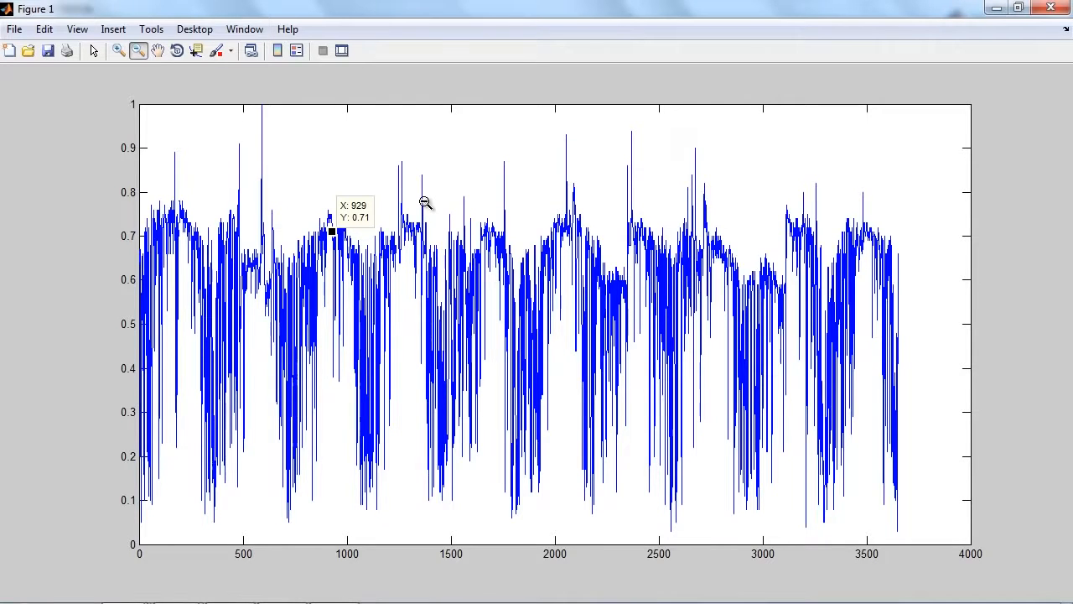
{"action": "left_click", "coordinate": [1053, 8]}
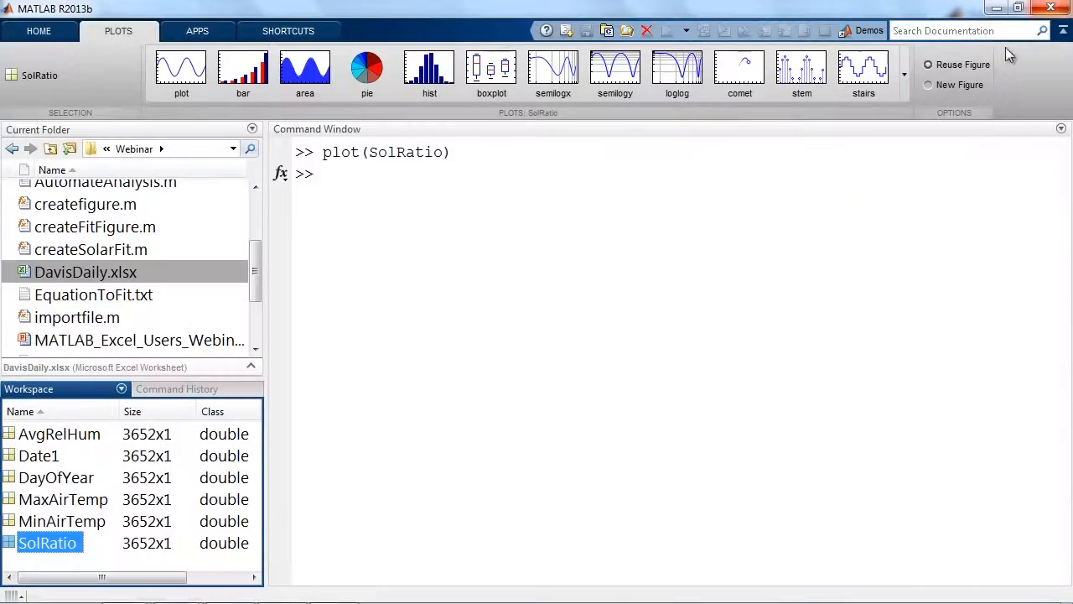
Create a histogram of SolRatio, move its figure window slightly for viewing and close it.
{"action": "left_click", "coordinate": [429, 72]}
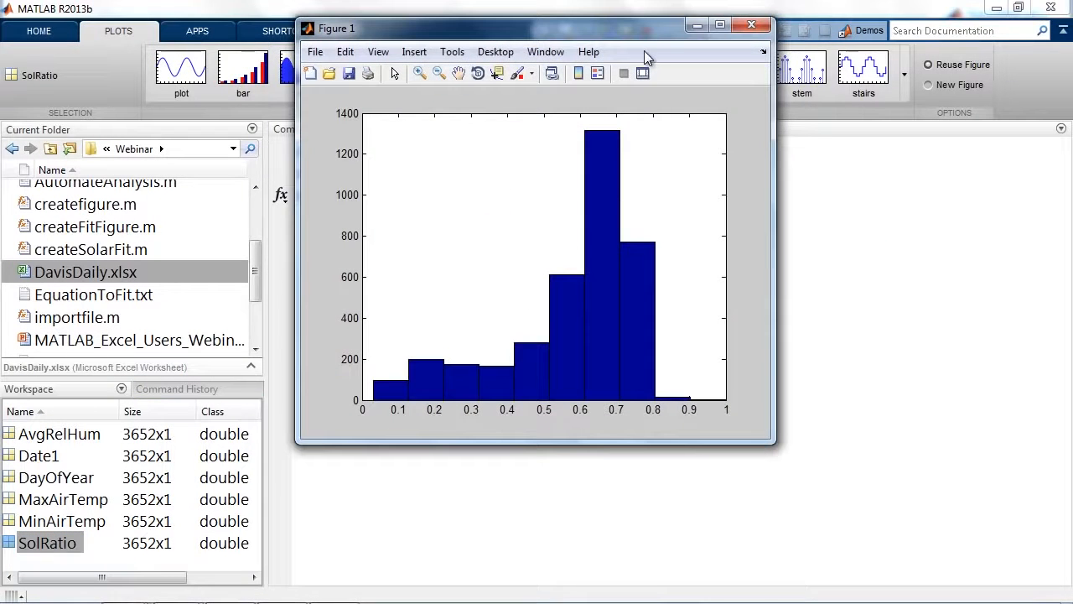
{"action": "left_click_drag", "start_coordinate": [646, 34], "coordinate": [610, 70]}
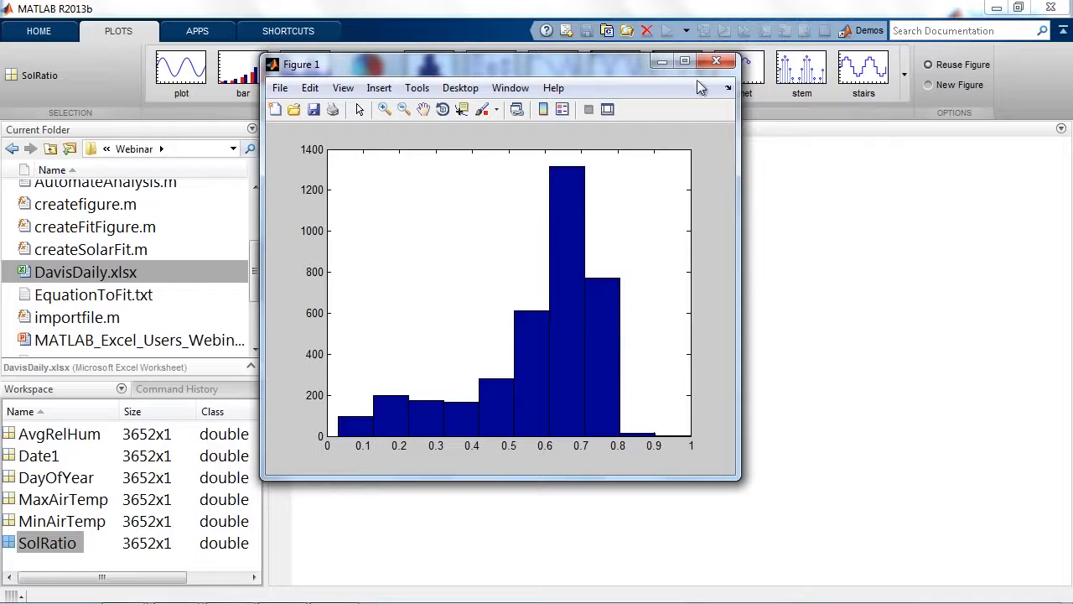
{"action": "left_click", "coordinate": [715, 62]}
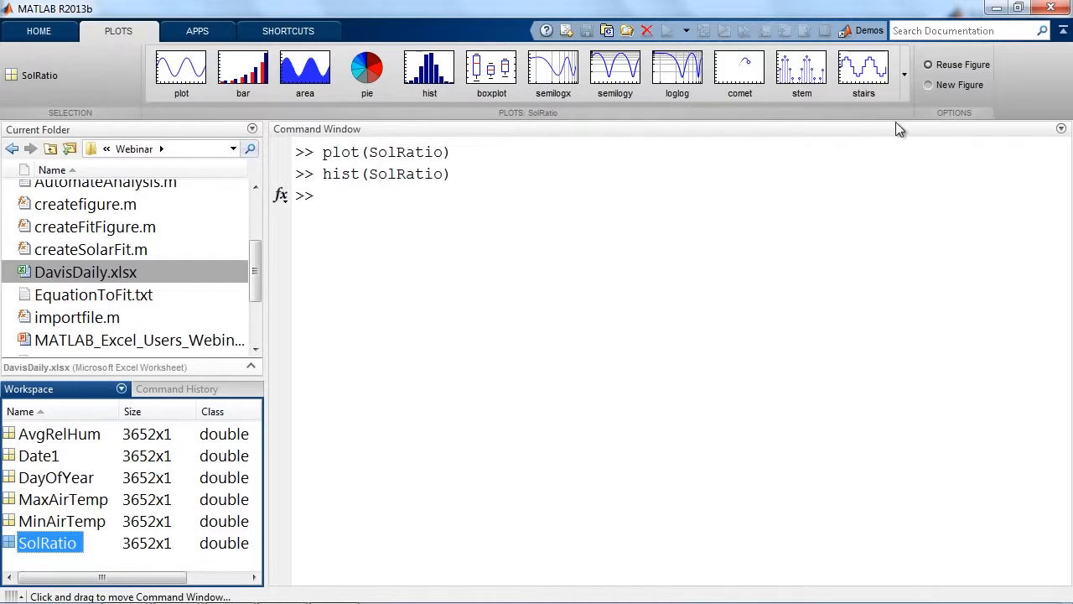
Examine the plot(SolRatio) command recorded in the Command Window.
{"action": "left_click", "coordinate": [559, 132]}
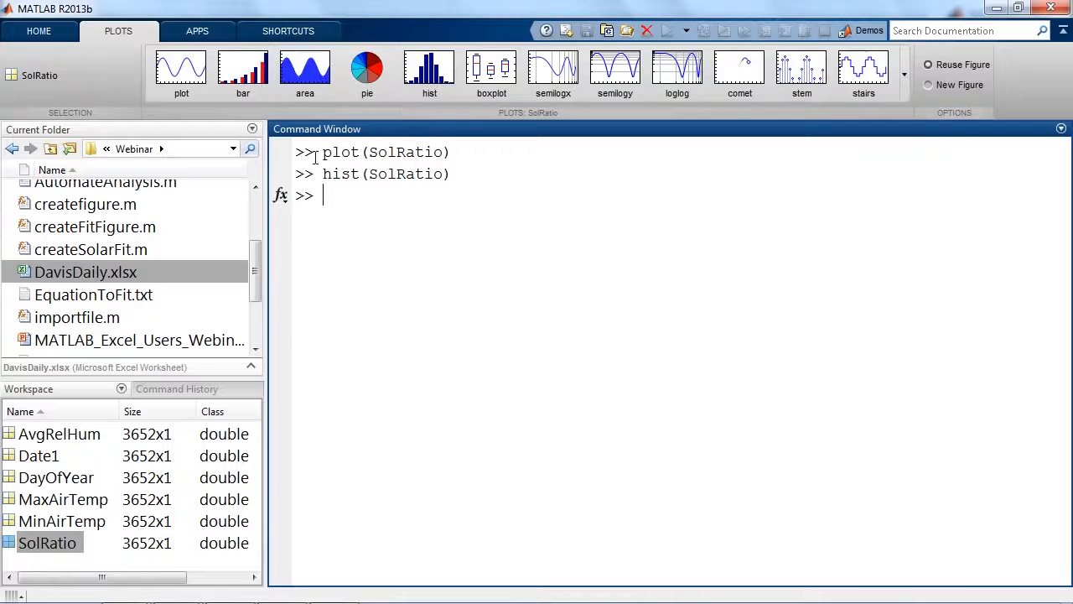
{"action": "left_click_drag", "start_coordinate": [322, 150], "coordinate": [459, 155]}
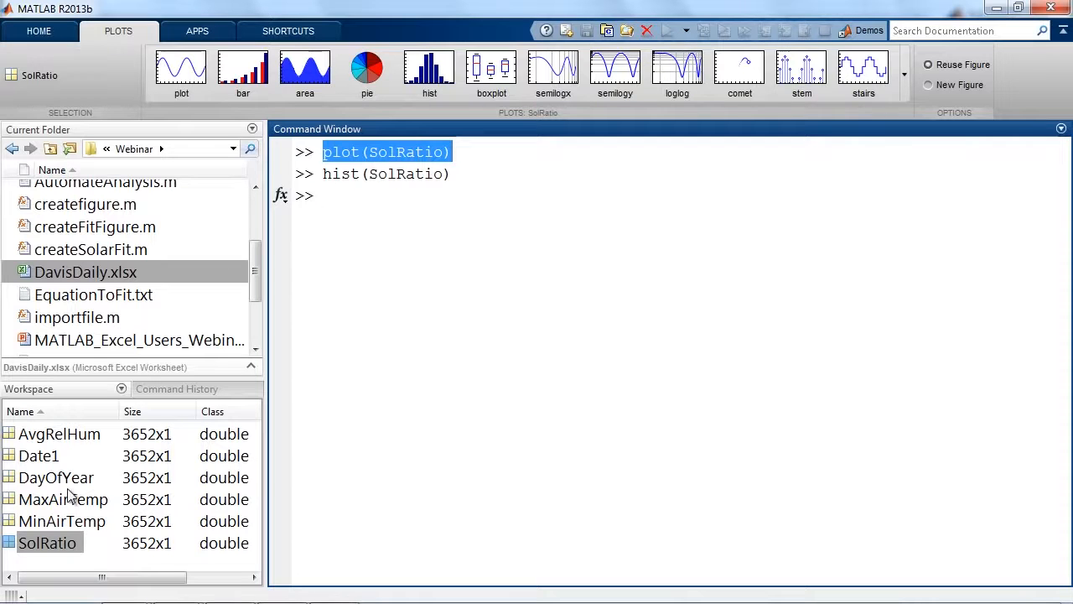
{"action": "left_click", "coordinate": [457, 156]}
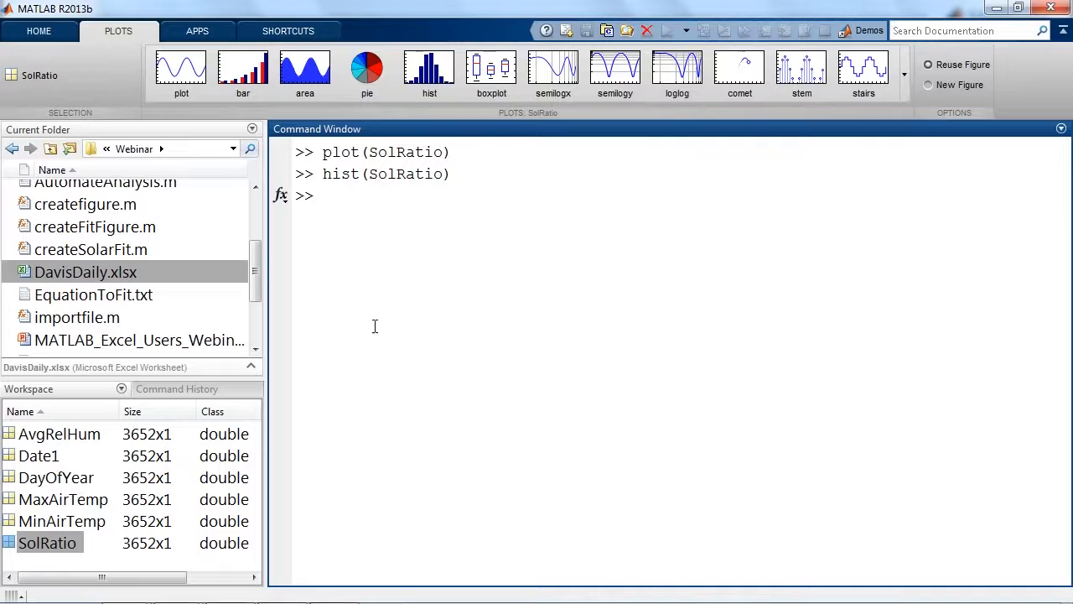
Select the Date1 variable, search the documentation for "date" and open the datevec function page.
{"action": "left_click", "coordinate": [89, 390]}
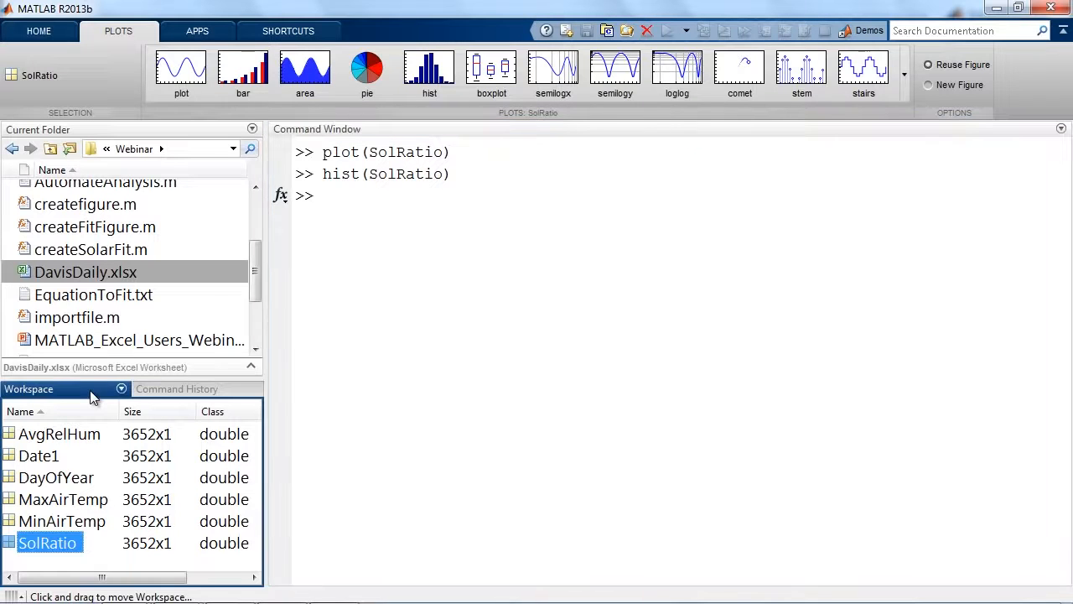
{"action": "left_click", "coordinate": [74, 478]}
{"action": "left_click", "coordinate": [52, 453]}
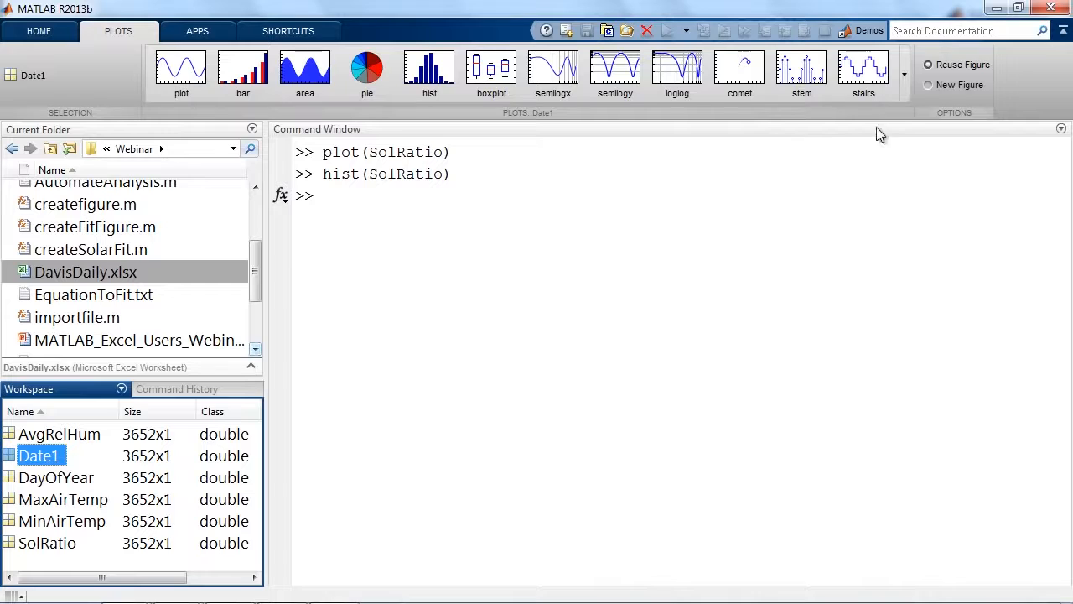
{"action": "left_click", "coordinate": [968, 30]}
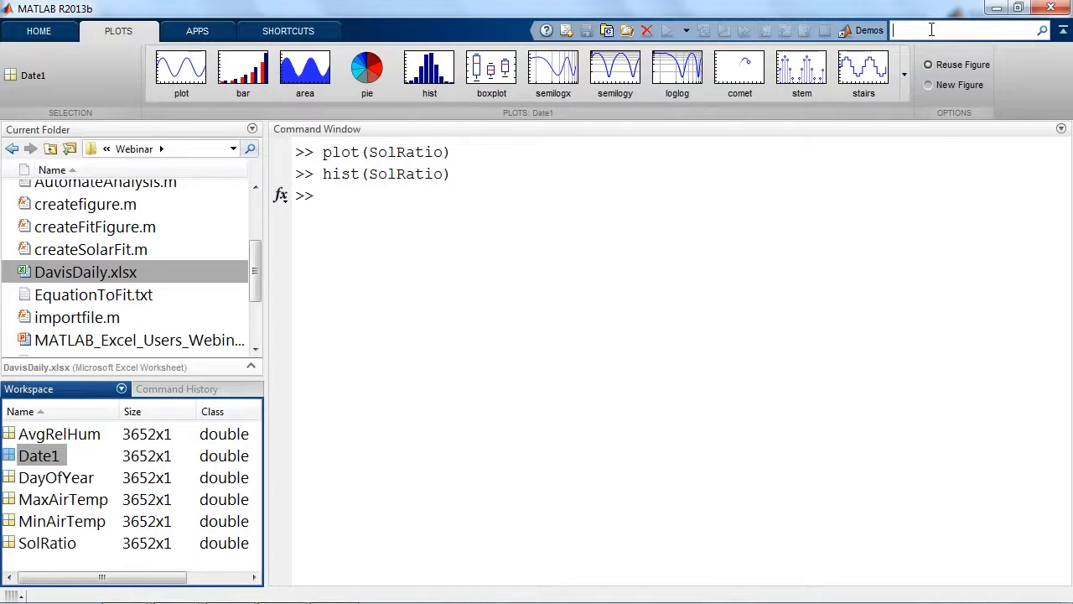
{"action": "type", "text": "date"}
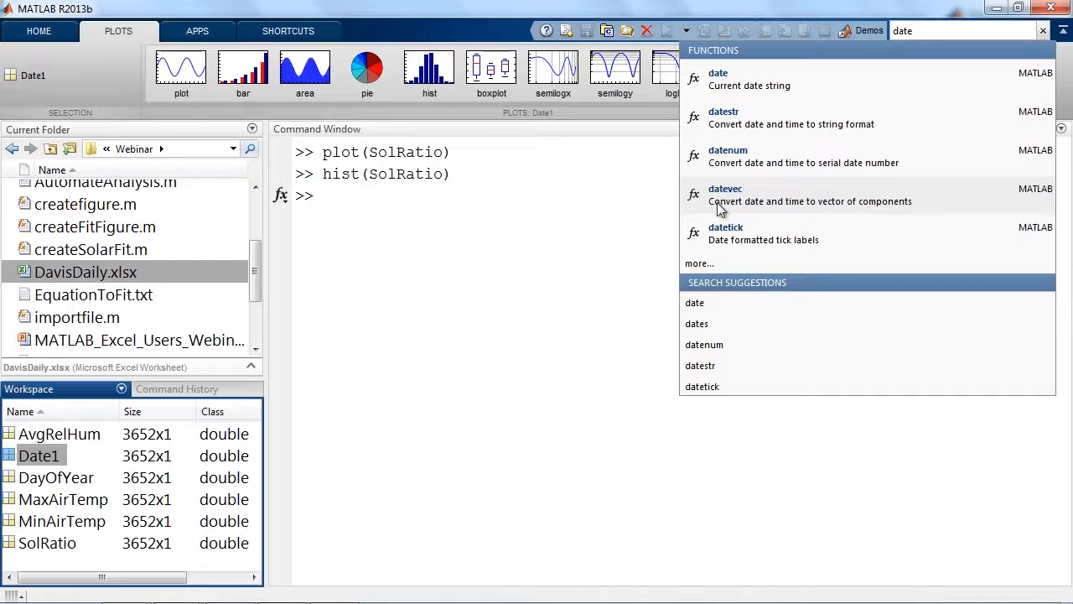
{"action": "left_click", "coordinate": [758, 193]}
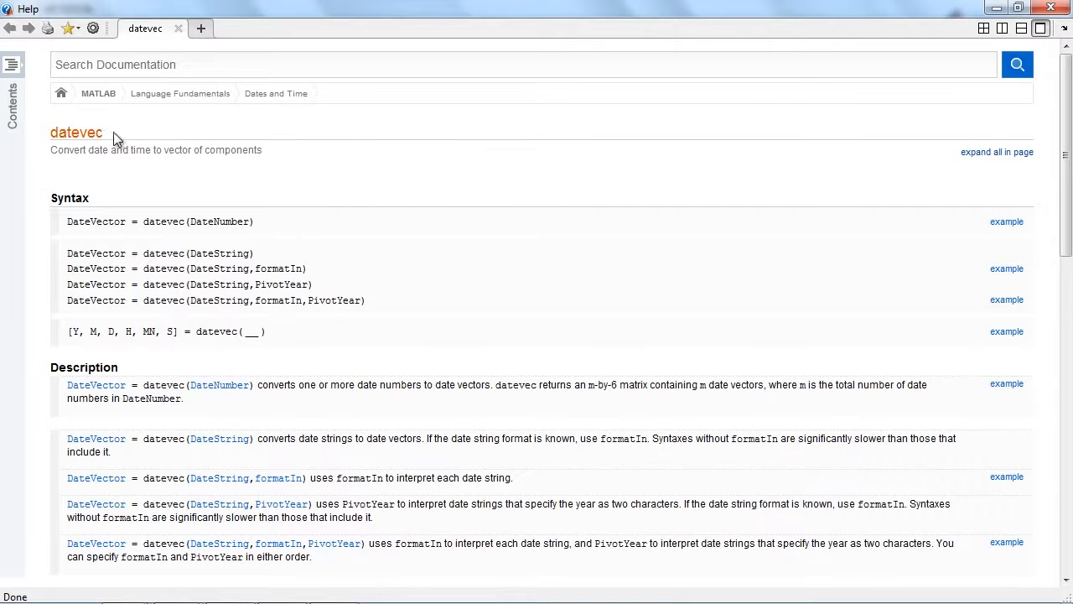
Read the datevec syntax descriptions, especially the form returning year, month, day, hour, minutes and seconds as individual variables.
{"action": "scroll", "coordinate": [393, 179], "scroll_direction": "down", "scroll_amount": 2}
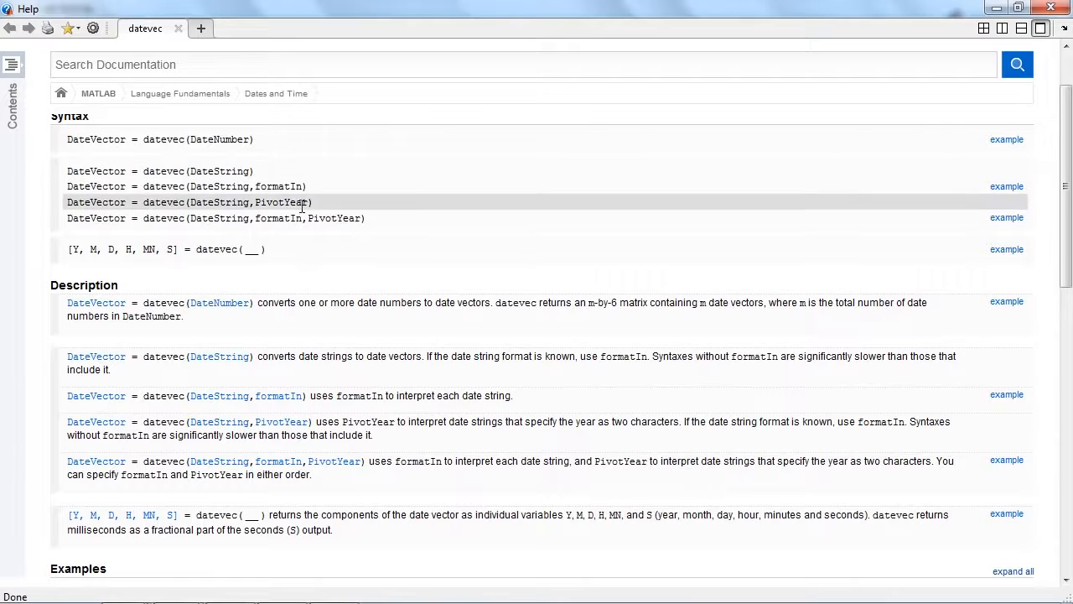
{"action": "scroll", "coordinate": [300, 241], "scroll_direction": "down", "scroll_amount": 2}
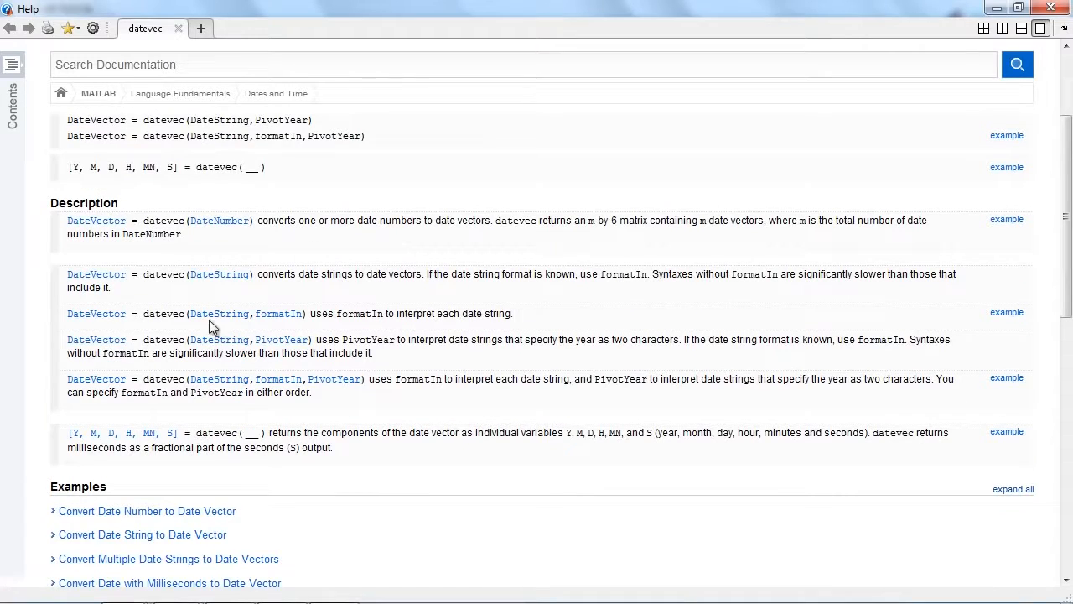
{"action": "scroll", "coordinate": [342, 268], "scroll_direction": "down", "scroll_amount": 2}
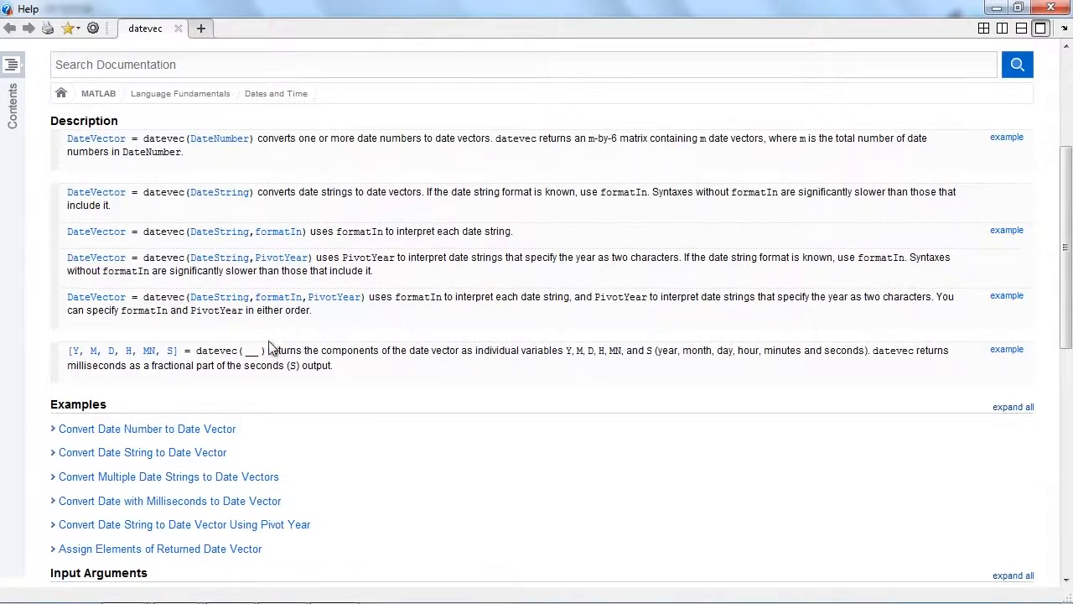
{"action": "left_click_drag", "start_coordinate": [269, 350], "coordinate": [460, 350]}
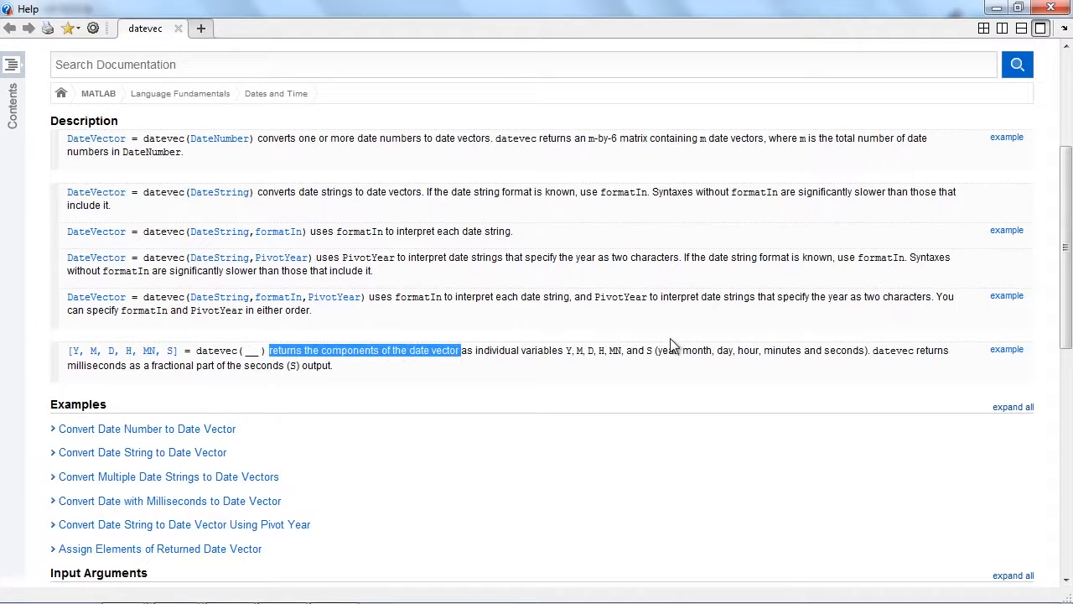
{"action": "left_click_drag", "start_coordinate": [658, 351], "coordinate": [838, 350]}
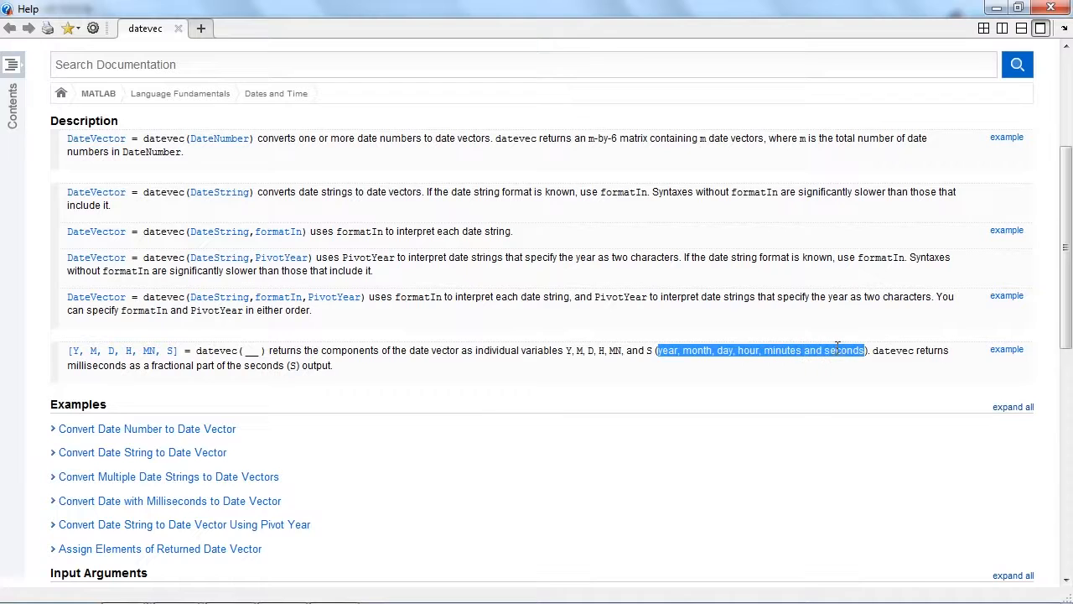
{"action": "left_click", "coordinate": [762, 352]}
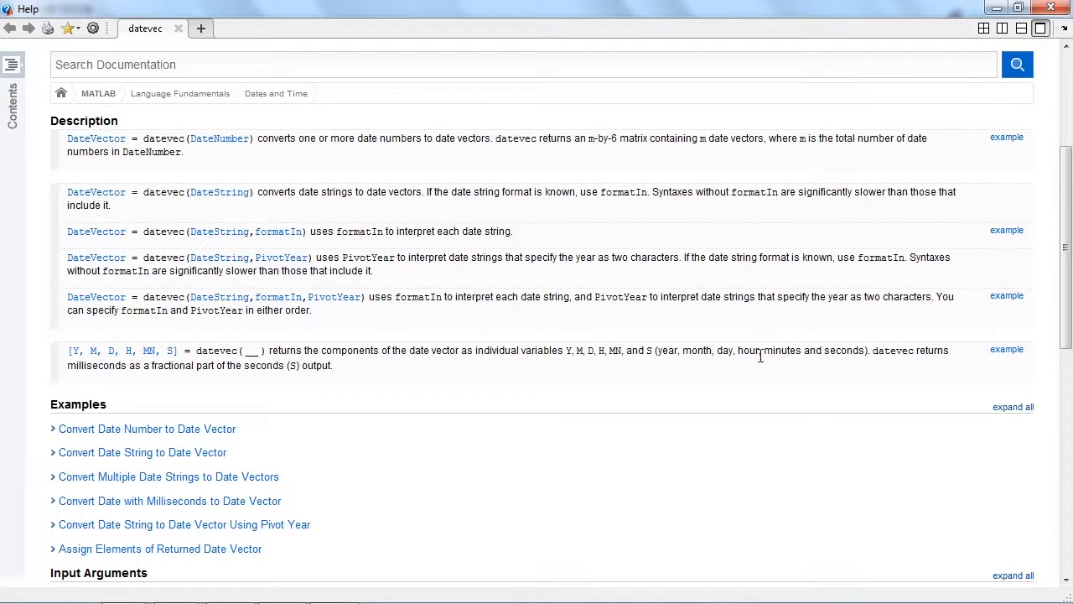
View the "Assign Elements of Returned Date Vector" example, then minimize the help window and return to the command prompt.
{"action": "left_click", "coordinate": [1005, 350]}
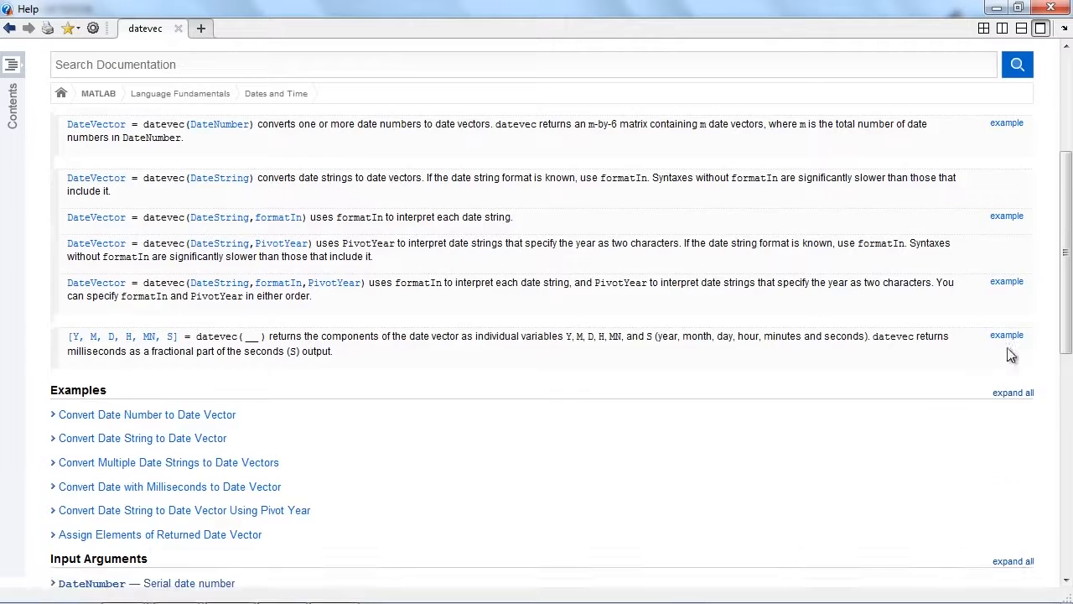
{"action": "scroll", "coordinate": [584, 295], "scroll_direction": "up", "scroll_amount": 3}
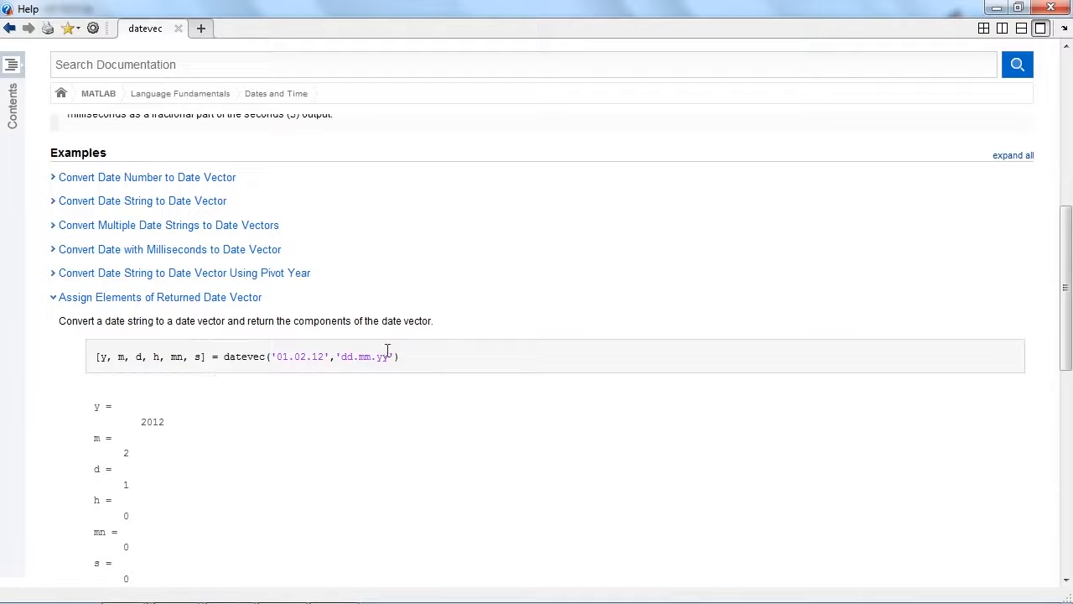
{"action": "scroll", "coordinate": [798, 252], "scroll_direction": "up", "scroll_amount": 1}
{"action": "scroll", "coordinate": [798, 250], "scroll_direction": "up", "scroll_amount": 5}
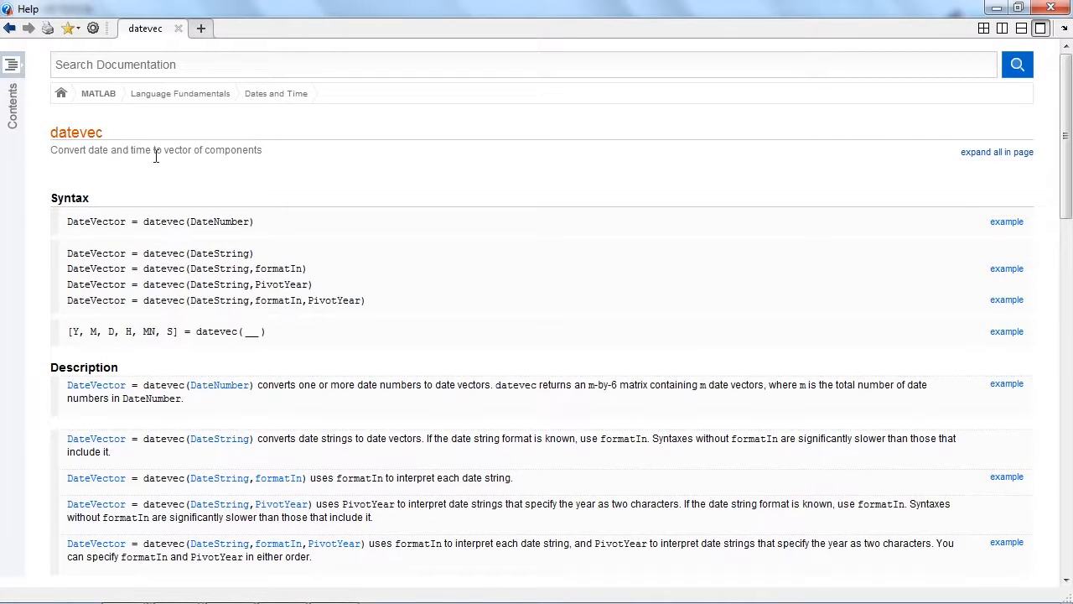
{"action": "left_click", "coordinate": [996, 6]}
{"action": "left_click", "coordinate": [367, 235]}
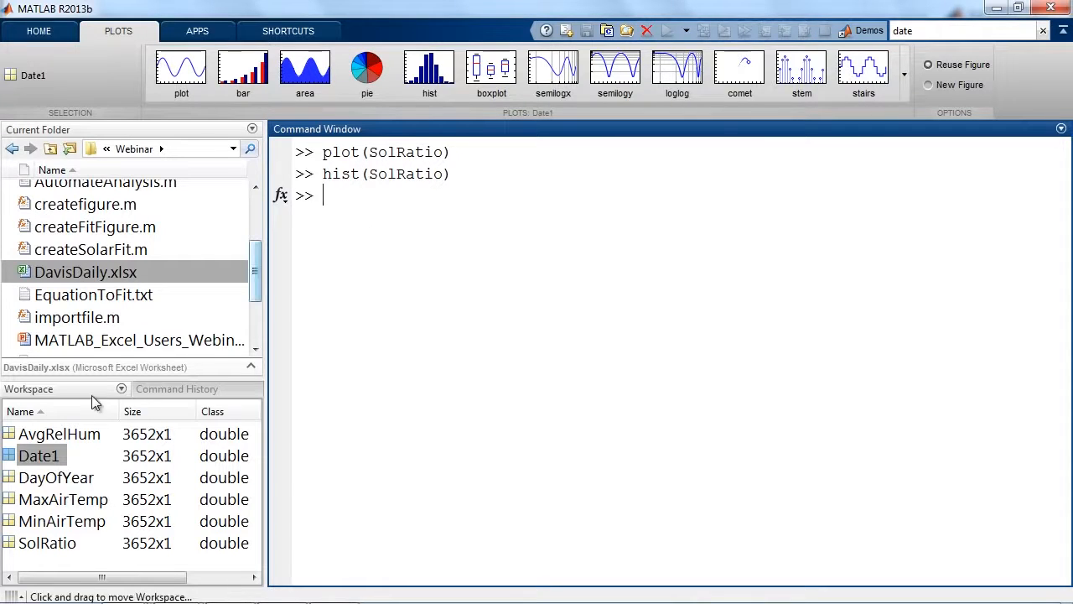
Start a datevec call at the command prompt that returns only Year and ignores the other five outputs with ~.
{"action": "left_click", "coordinate": [67, 390]}
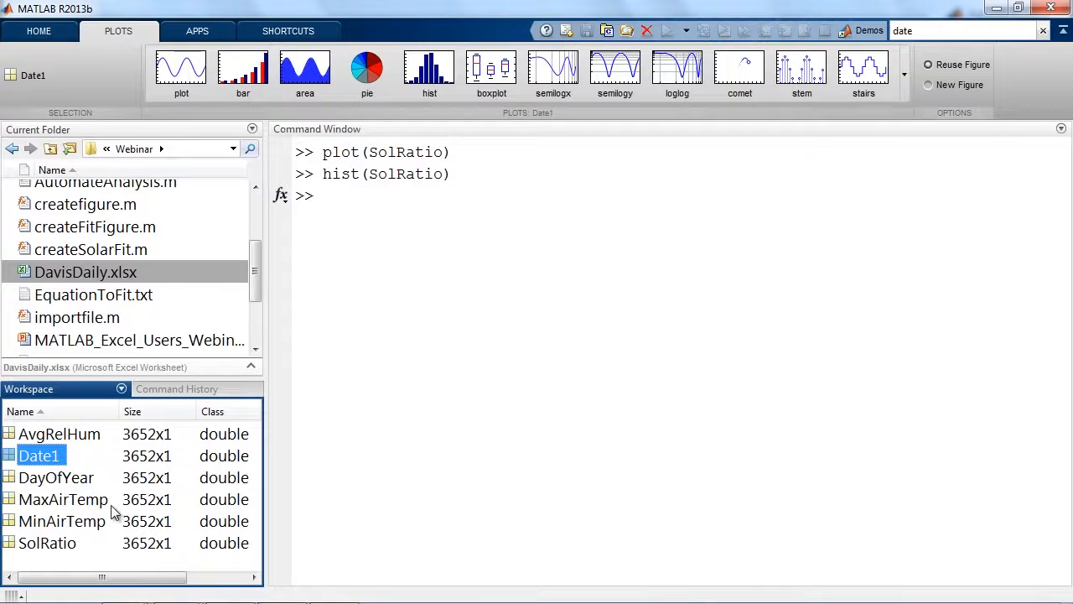
{"action": "left_click", "coordinate": [355, 213]}
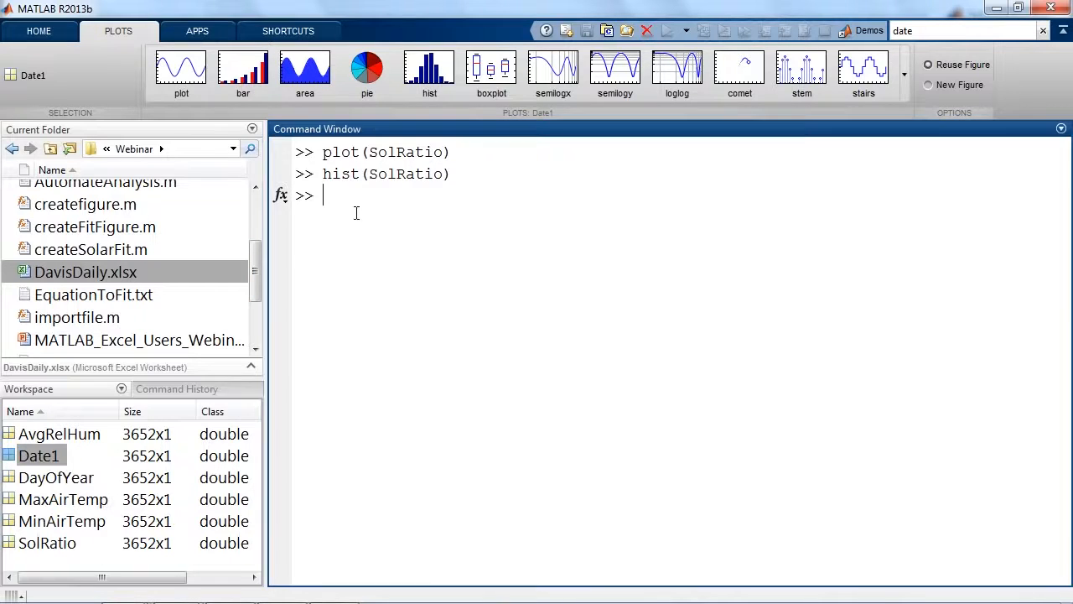
{"action": "type", "text": "[Year,"}
{"action": "type", "text": "~,~,~,~,~] = datevec"}
{"action": "type", "text": "("}
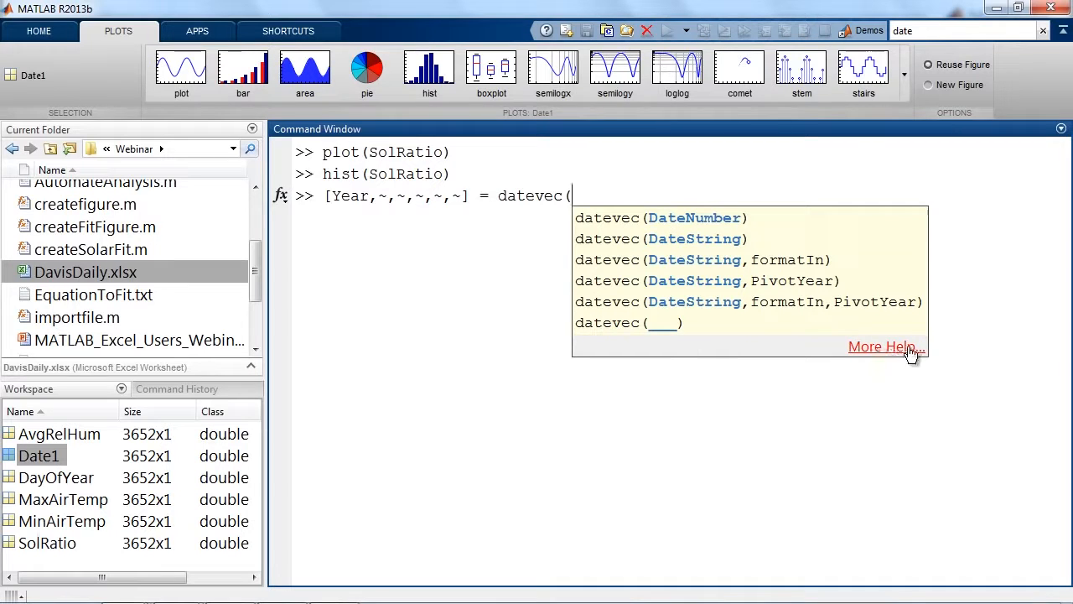
Check the full datevec help page, and complete the call with Date1 as its argument, running it with output suppressed.
{"action": "left_click", "coordinate": [848, 344]}
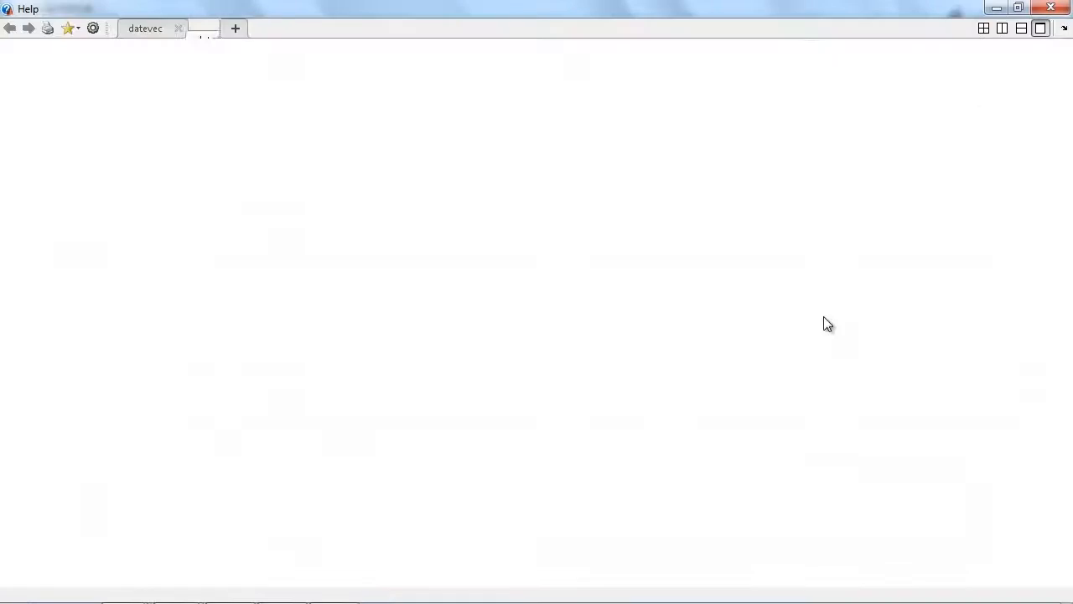
{"action": "left_click", "coordinate": [995, 9]}
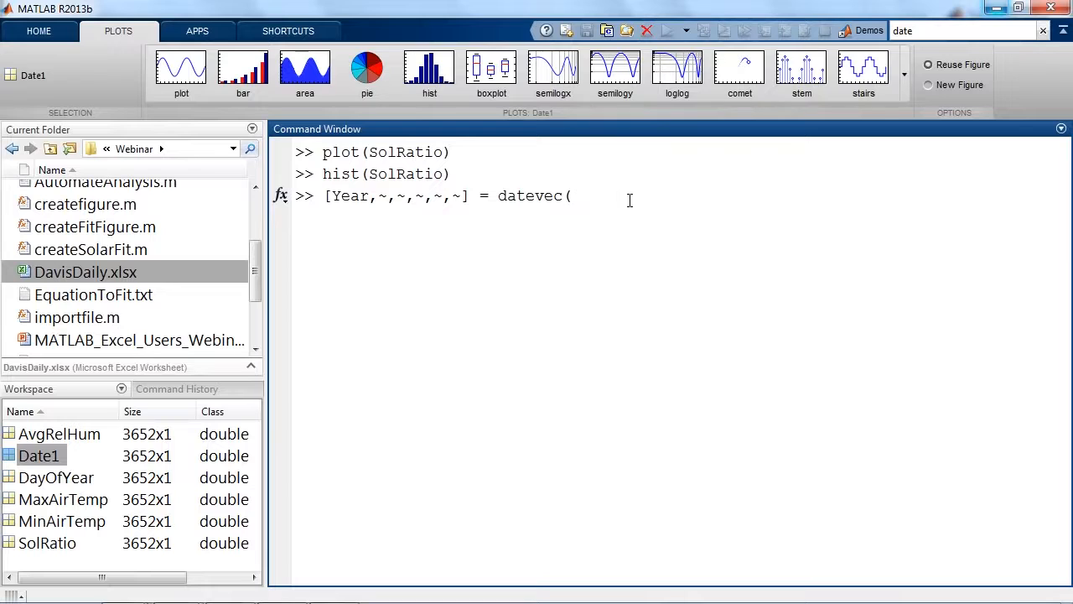
{"action": "left_click", "coordinate": [52, 394]}
{"action": "left_click_drag", "start_coordinate": [9, 455], "coordinate": [652, 203]}
{"action": "type", "text": ");"}
{"action": "key", "text": "Return"}
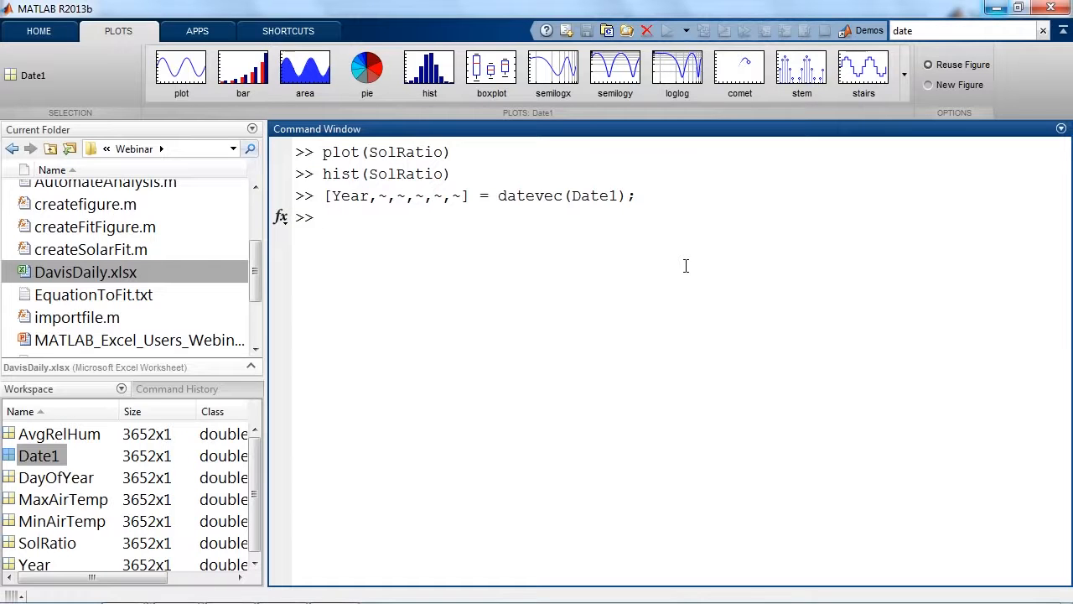
Create a scatter3 plot of the variables DayOfYear, Year and SolRatio, in that order.
{"action": "left_click", "coordinate": [69, 563]}
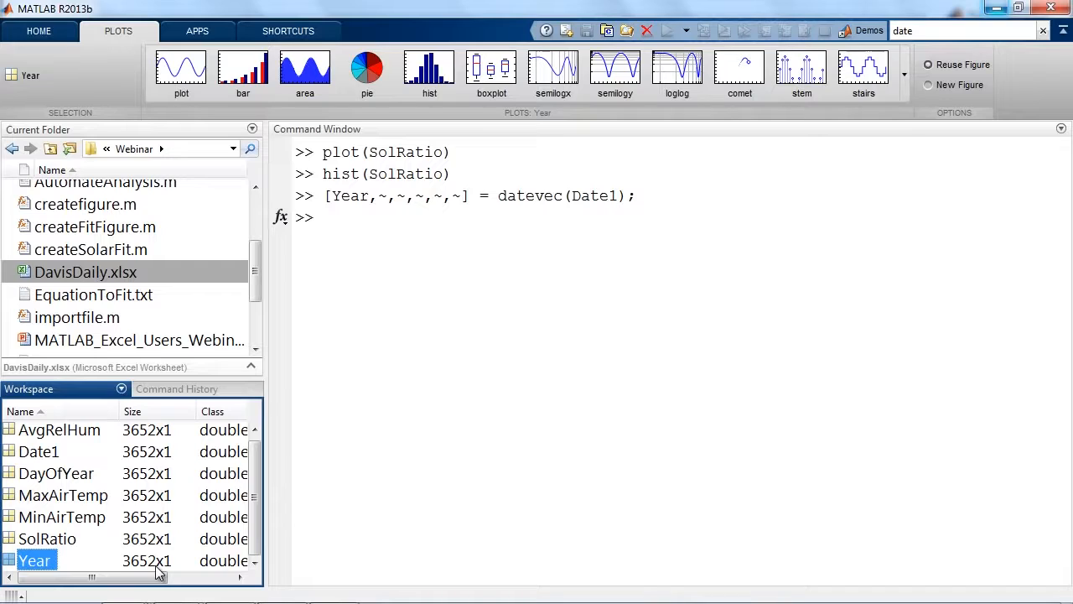
{"action": "left_click", "coordinate": [72, 475]}
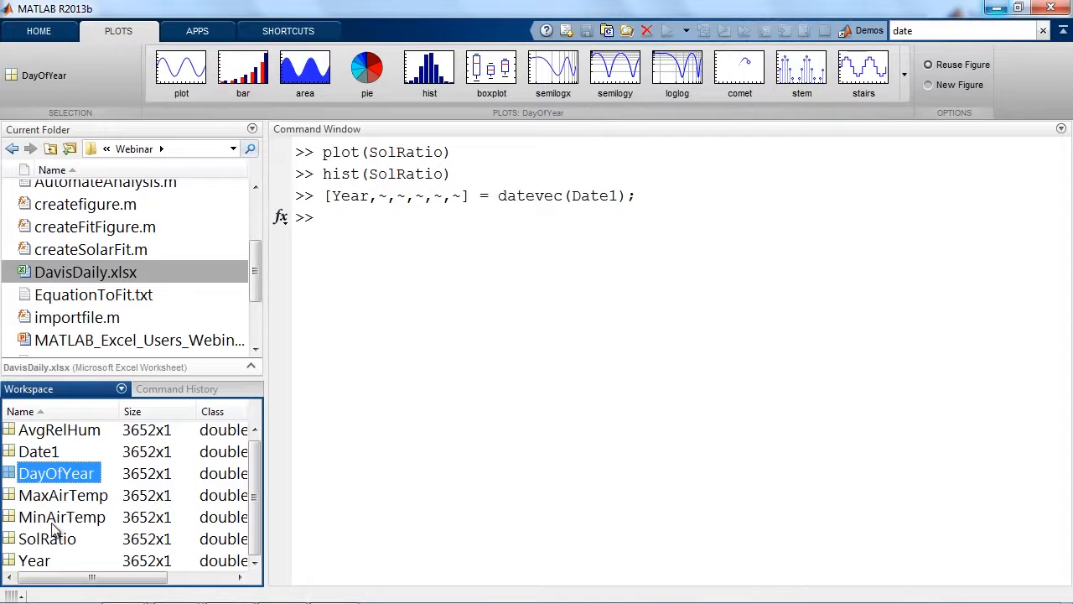
{"action": "left_click", "coordinate": [46, 562], "text": "ctrl"}
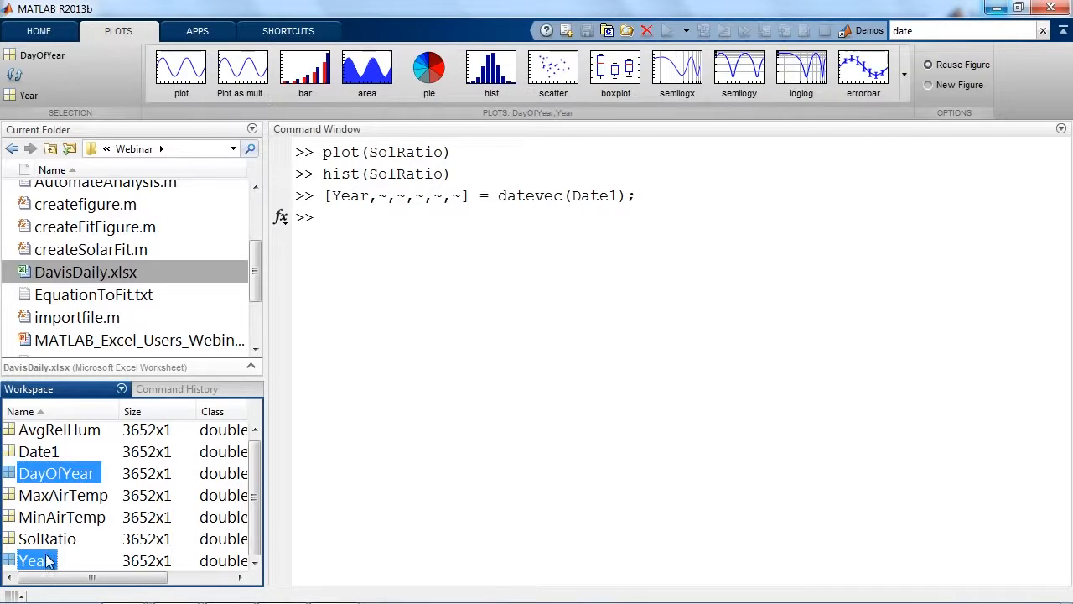
{"action": "left_click", "coordinate": [44, 546], "text": "ctrl"}
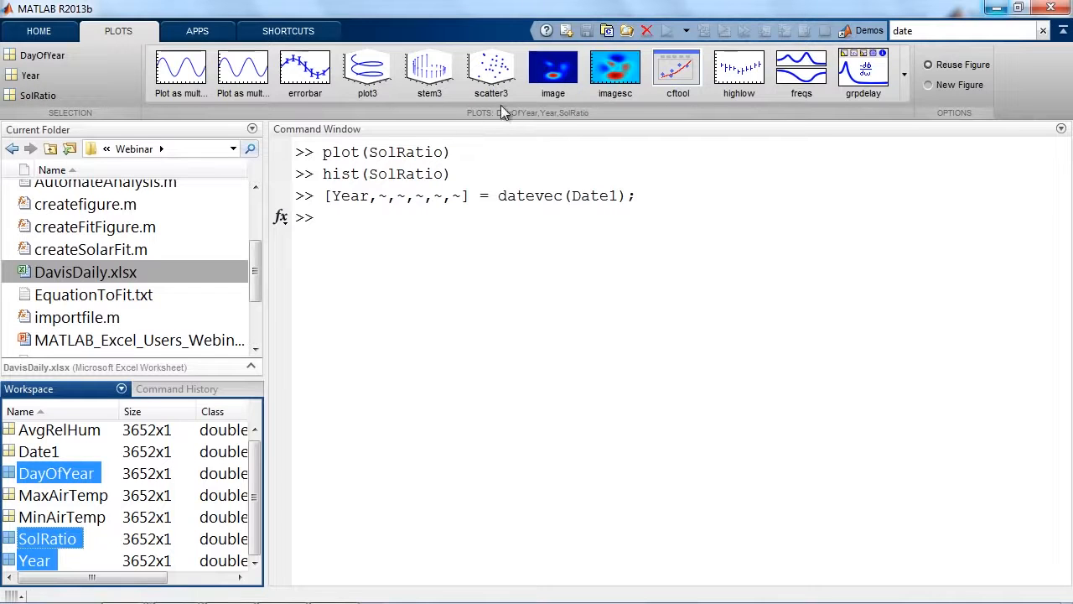
{"action": "left_click", "coordinate": [492, 77]}
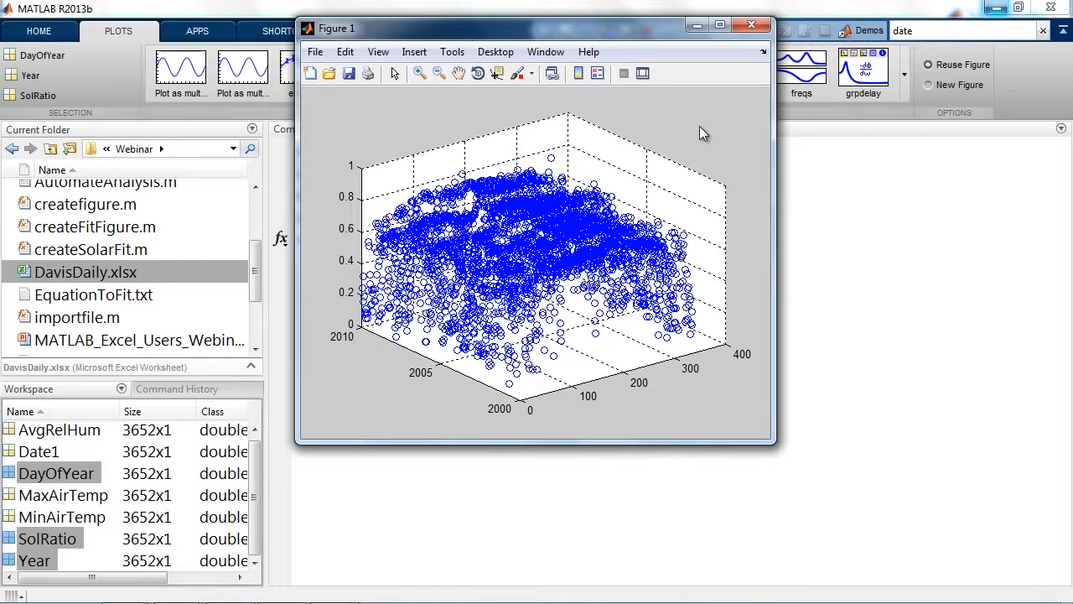
Show the plot tools for the docked figure and set the scatter series' marker to a solid point.
{"action": "left_click", "coordinate": [644, 74]}
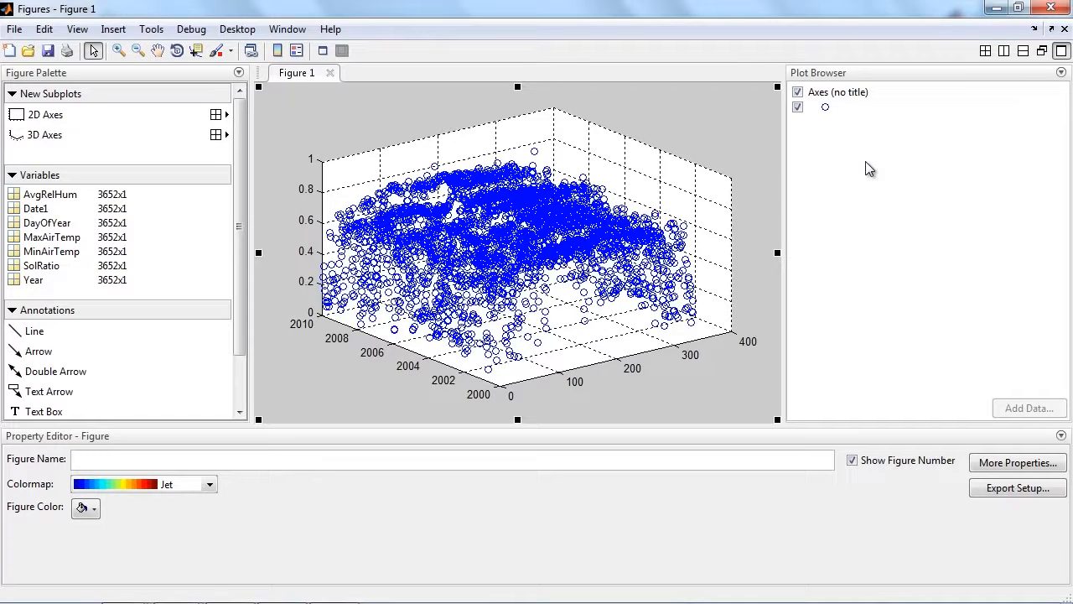
{"action": "left_click", "coordinate": [860, 74]}
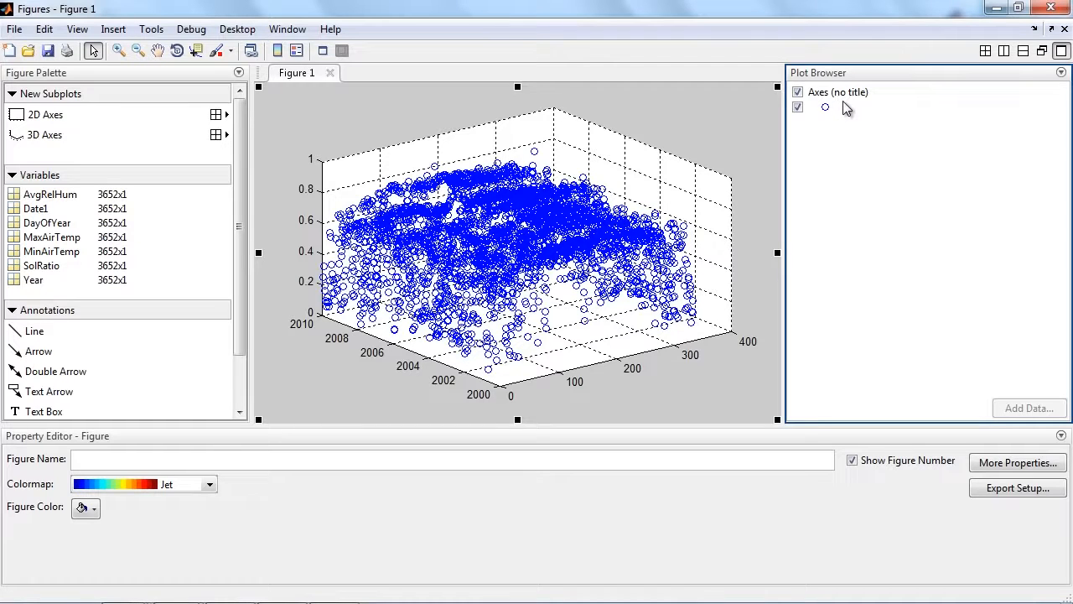
{"action": "left_click", "coordinate": [845, 109]}
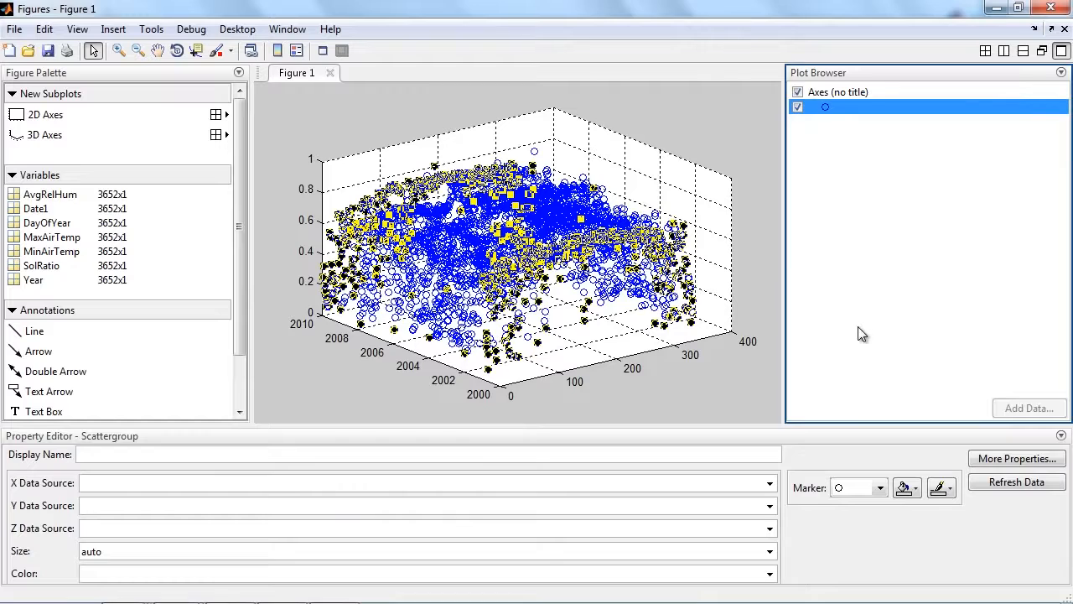
{"action": "left_click", "coordinate": [862, 436]}
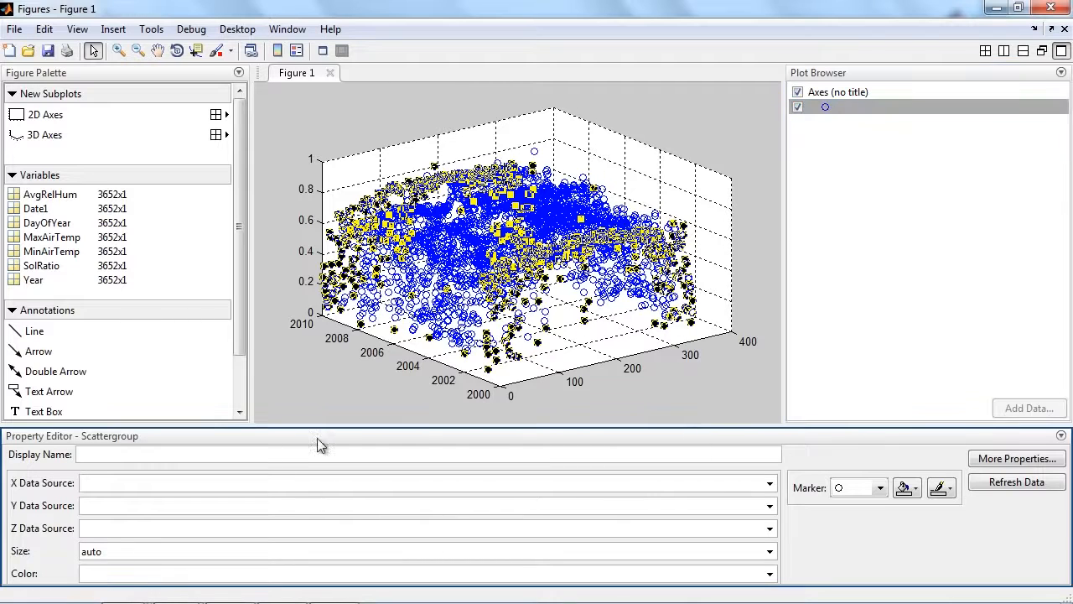
{"action": "left_click", "coordinate": [858, 484]}
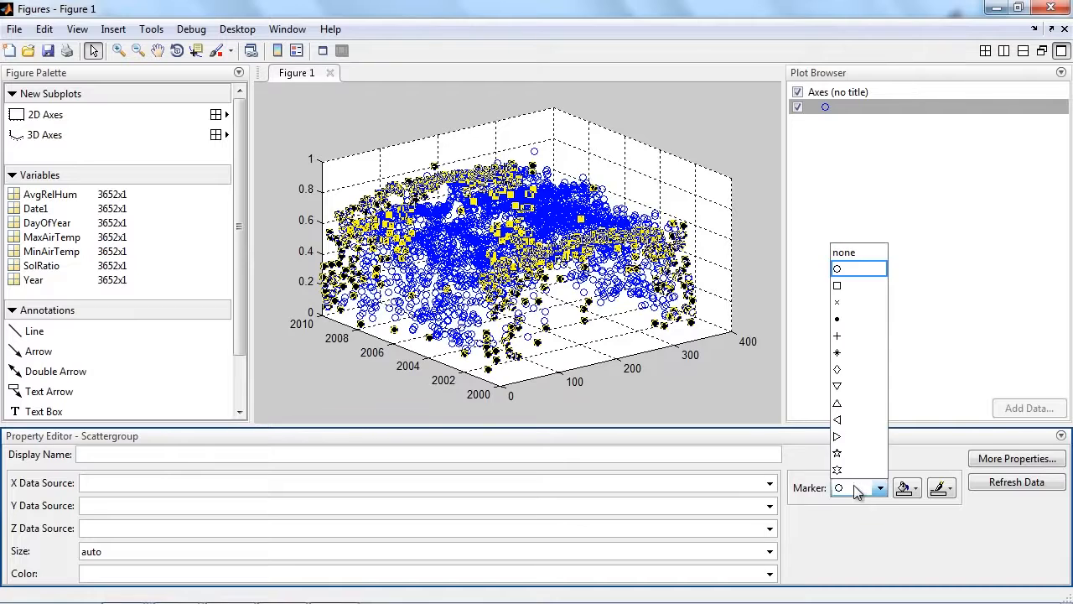
{"action": "left_click", "coordinate": [861, 320]}
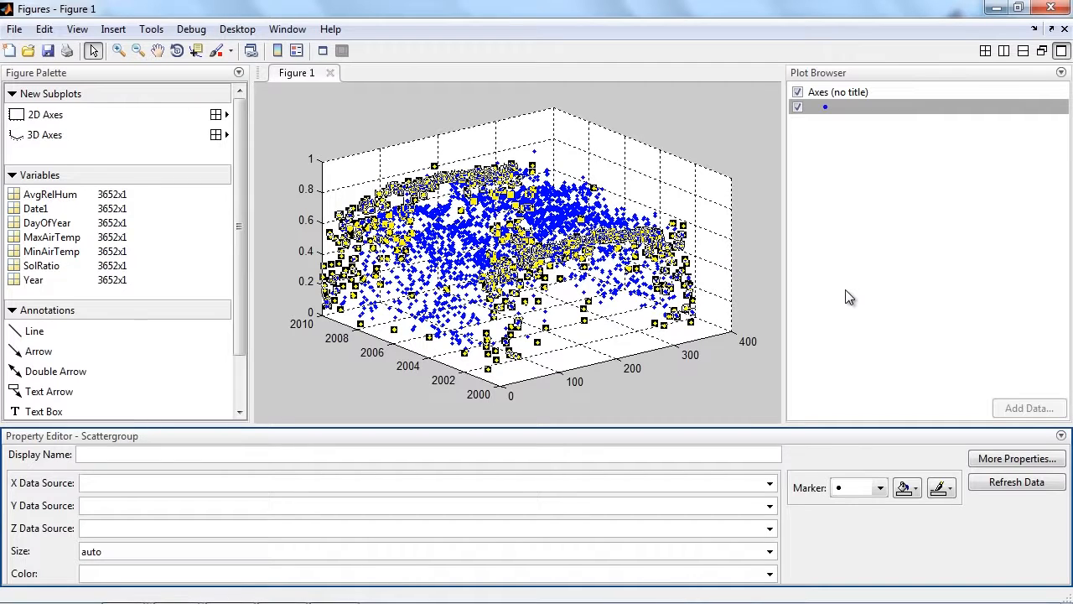
Colour the scatter points by SolRatio, refresh the data and insert a colorbar.
{"action": "mouse_move", "coordinate": [771, 579]}
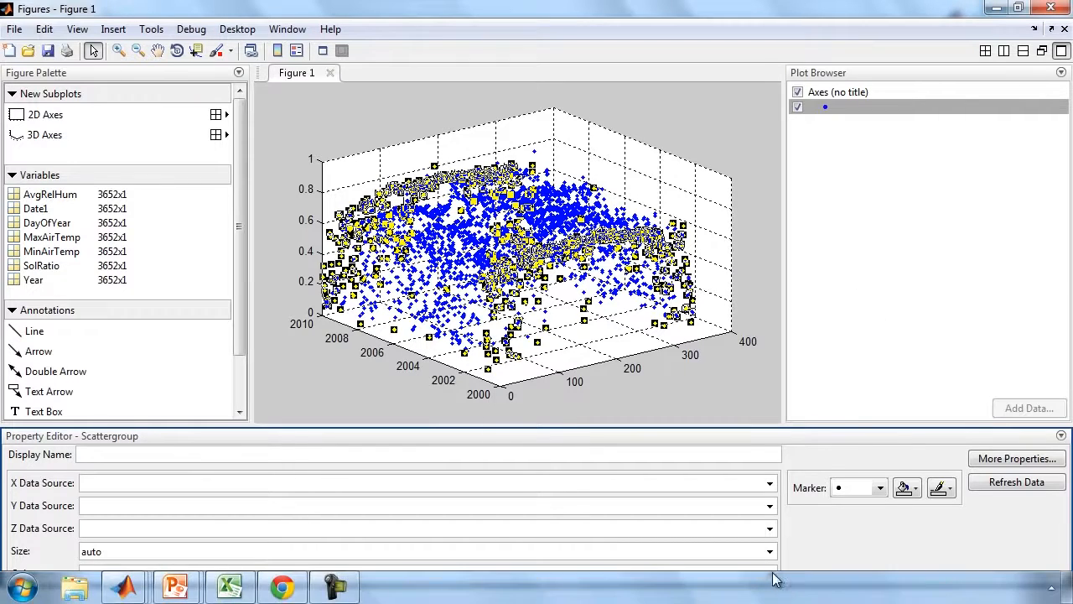
{"action": "left_click", "coordinate": [769, 573]}
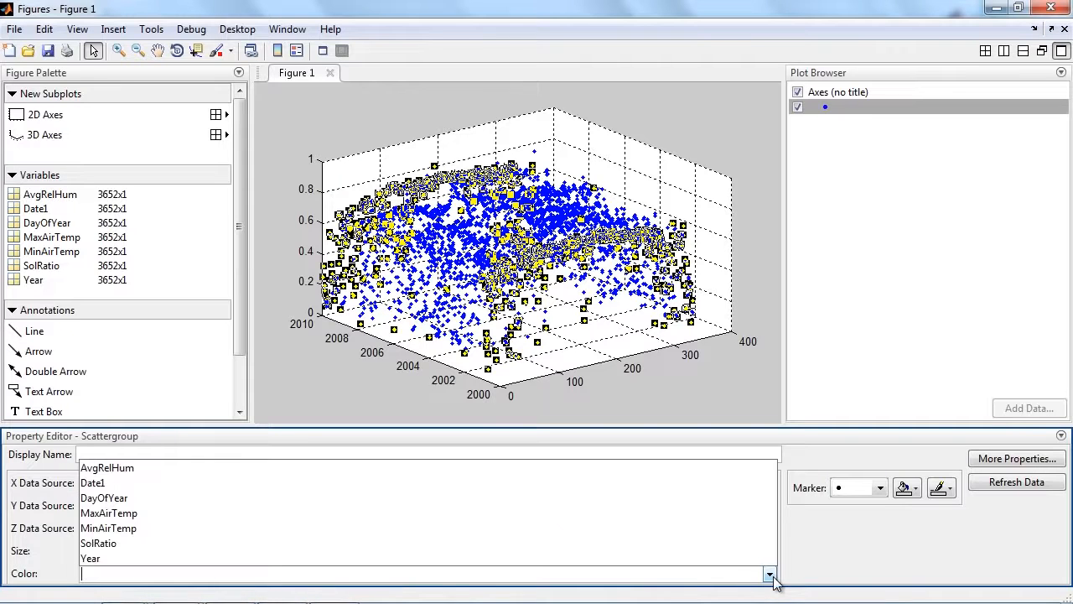
{"action": "left_click", "coordinate": [117, 543]}
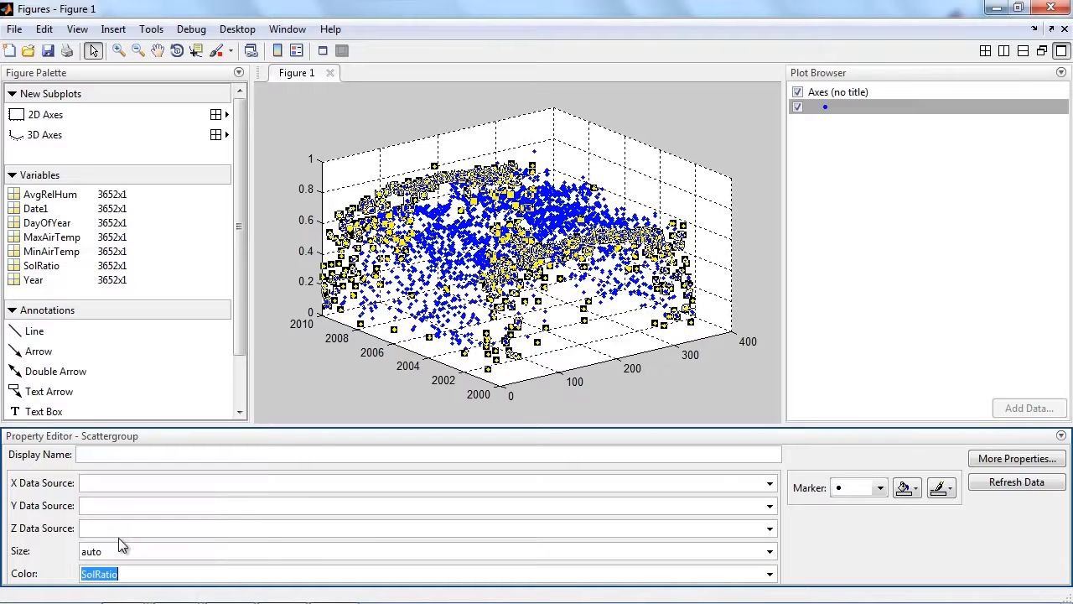
{"action": "left_click", "coordinate": [1024, 485]}
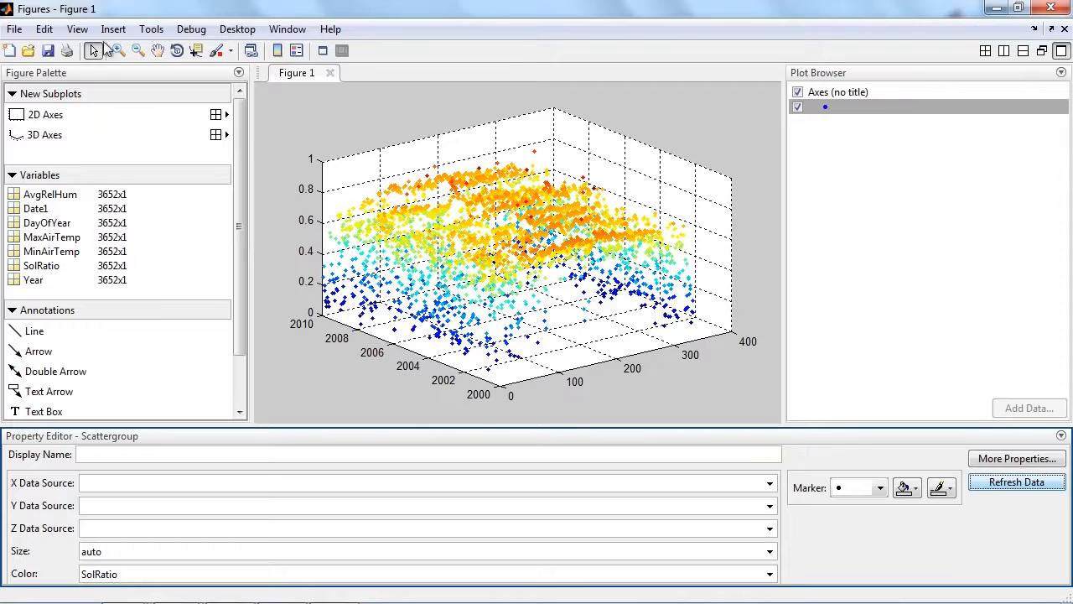
{"action": "left_click", "coordinate": [279, 51]}
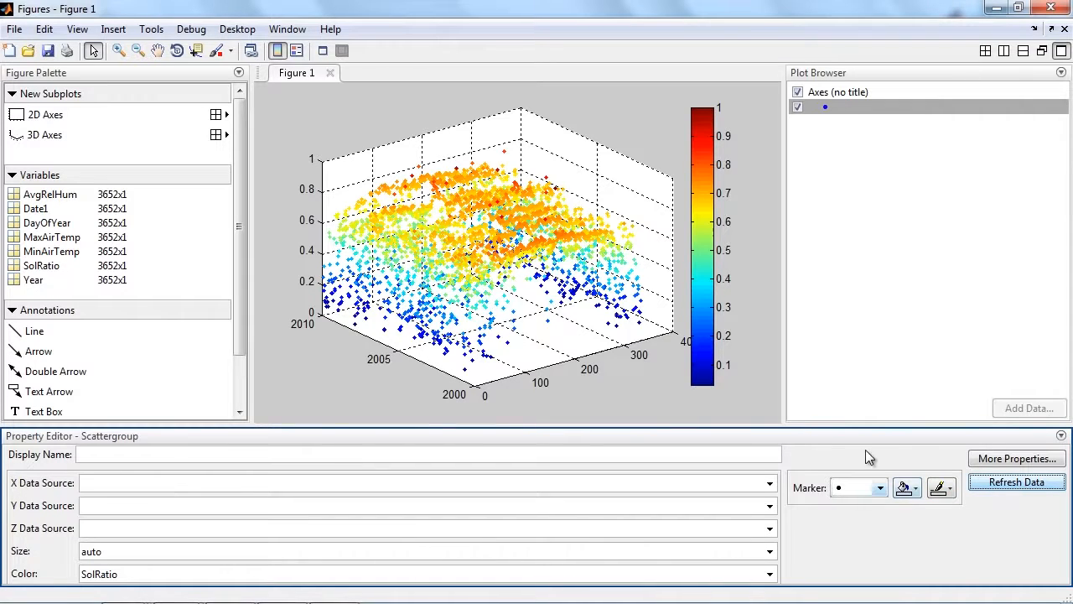
Look through the scatter series' full property list in the inspector and close it.
{"action": "left_click", "coordinate": [1014, 460]}
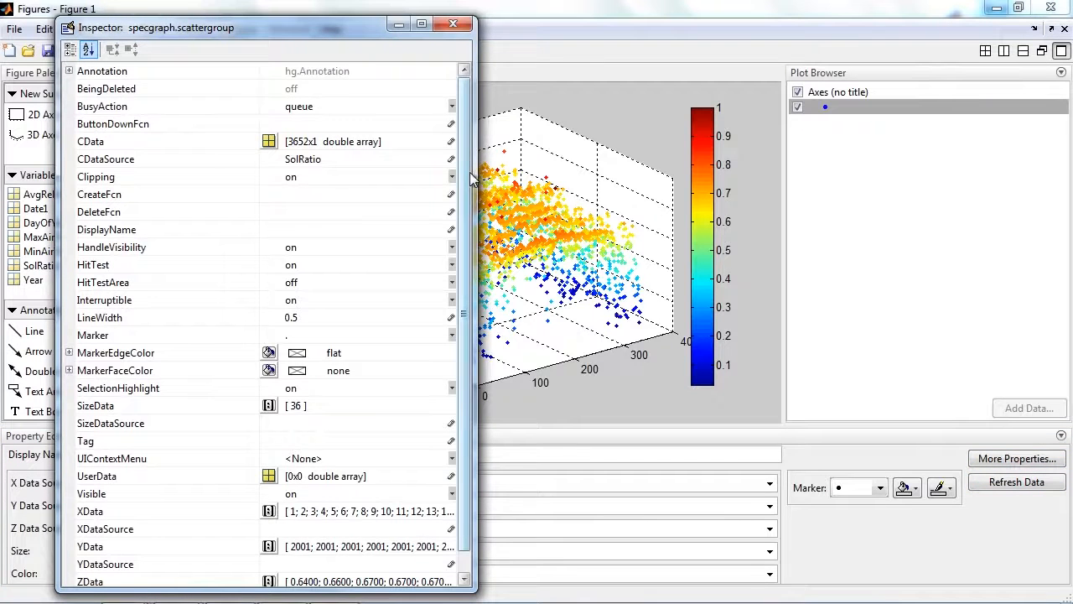
{"action": "scroll", "coordinate": [469, 206], "scroll_direction": "down", "scroll_amount": 1}
{"action": "scroll", "coordinate": [468, 223], "scroll_direction": "up", "scroll_amount": 1}
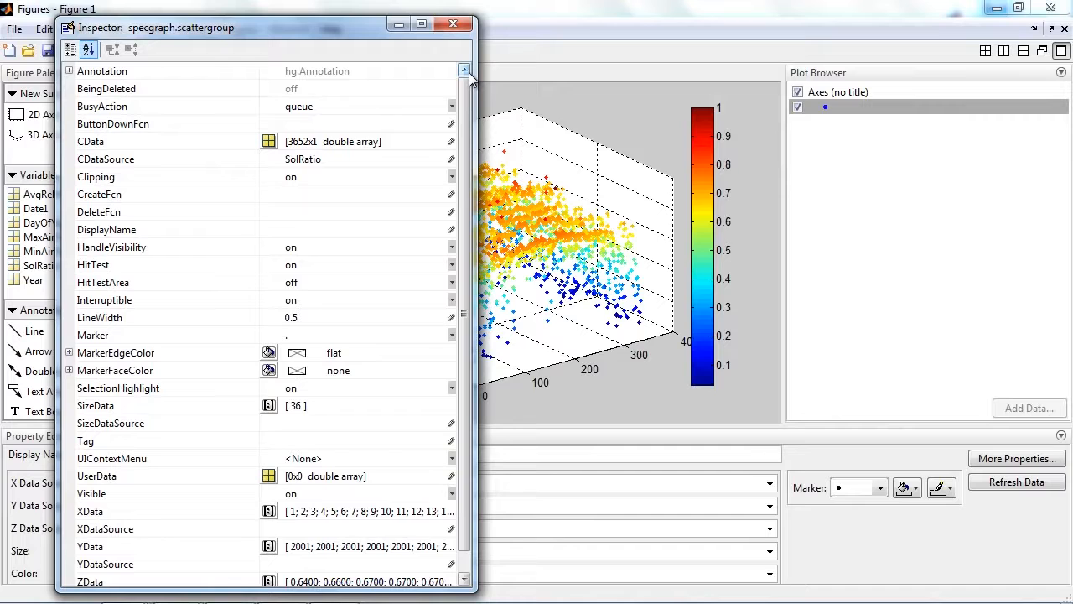
{"action": "left_click", "coordinate": [454, 25]}
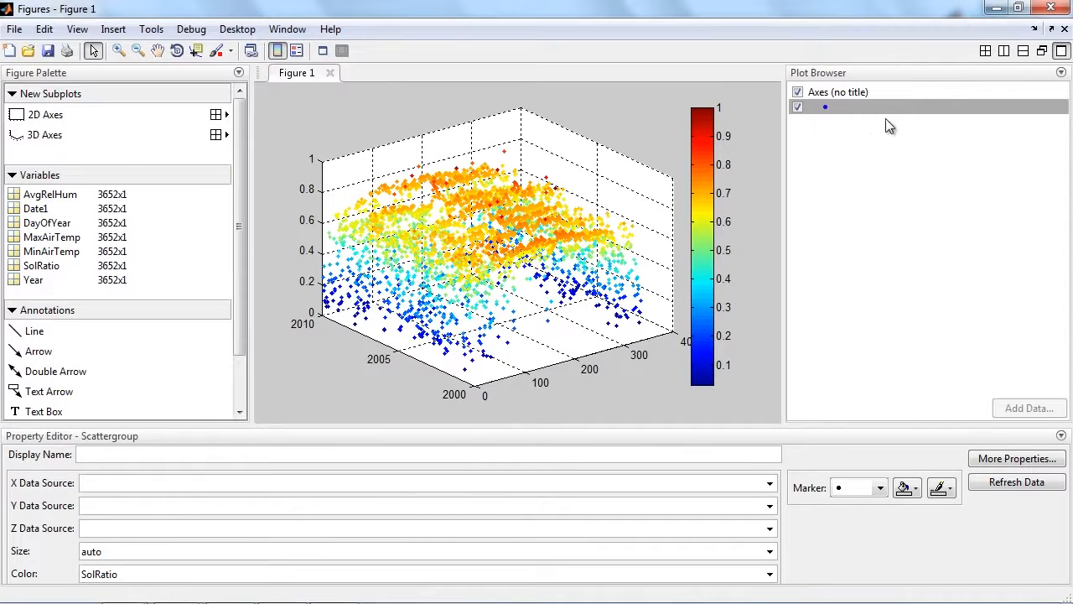
Label the X axis DayOfYear, the Y axis Year and the Z axis SolRatio, and view the axes' full property list.
{"action": "left_click", "coordinate": [856, 106]}
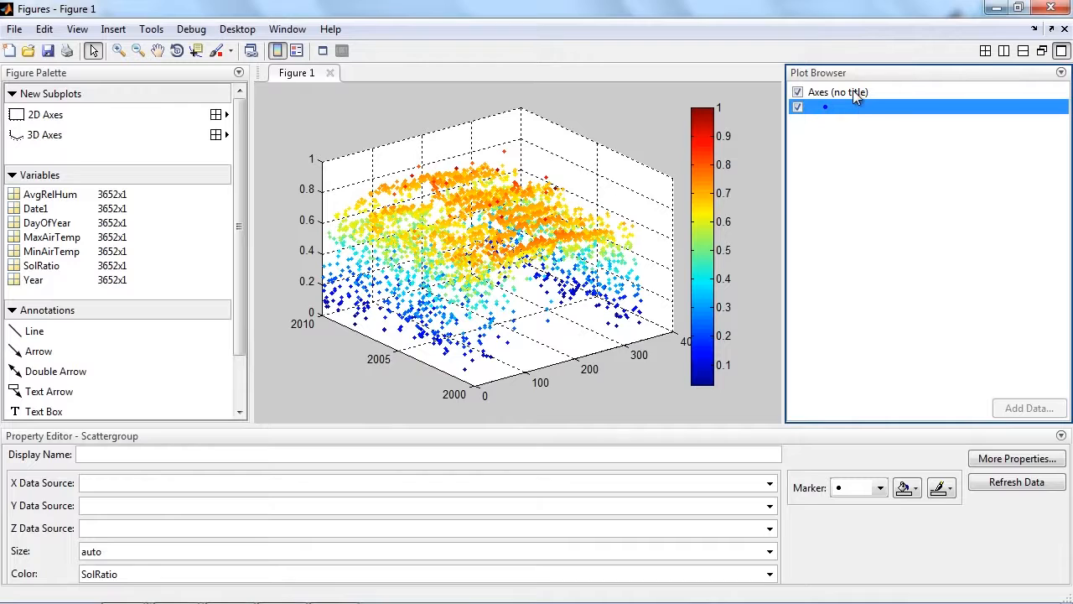
{"action": "left_click", "coordinate": [852, 92]}
{"action": "left_click", "coordinate": [450, 495]}
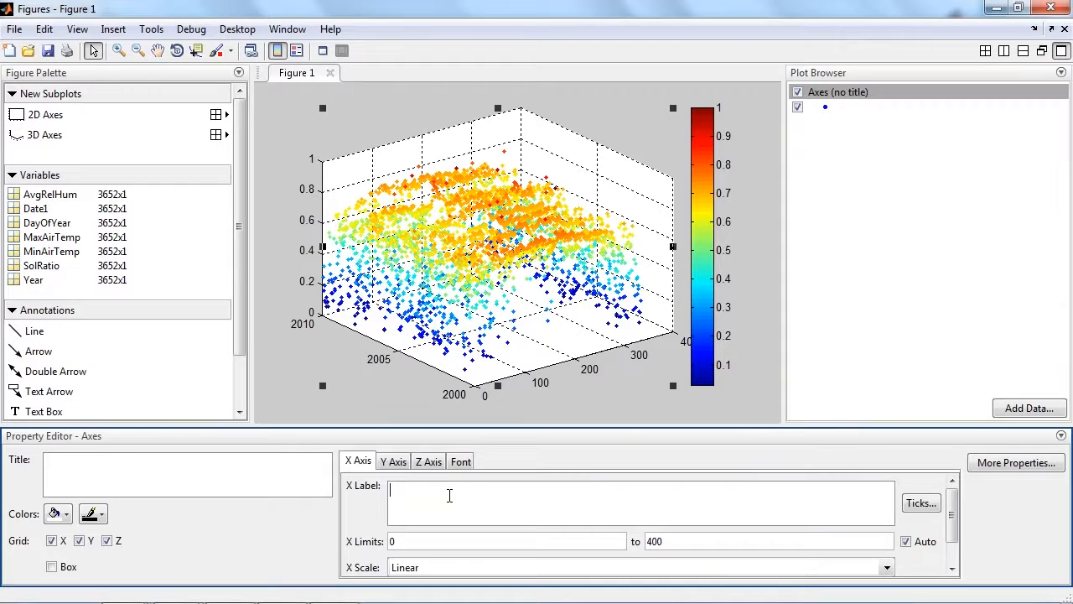
{"action": "type", "text": "DayOfYear"}
{"action": "left_click", "coordinate": [400, 463]}
{"action": "type", "text": "Year"}
{"action": "left_click", "coordinate": [433, 466]}
{"action": "type", "text": "SolRatio"}
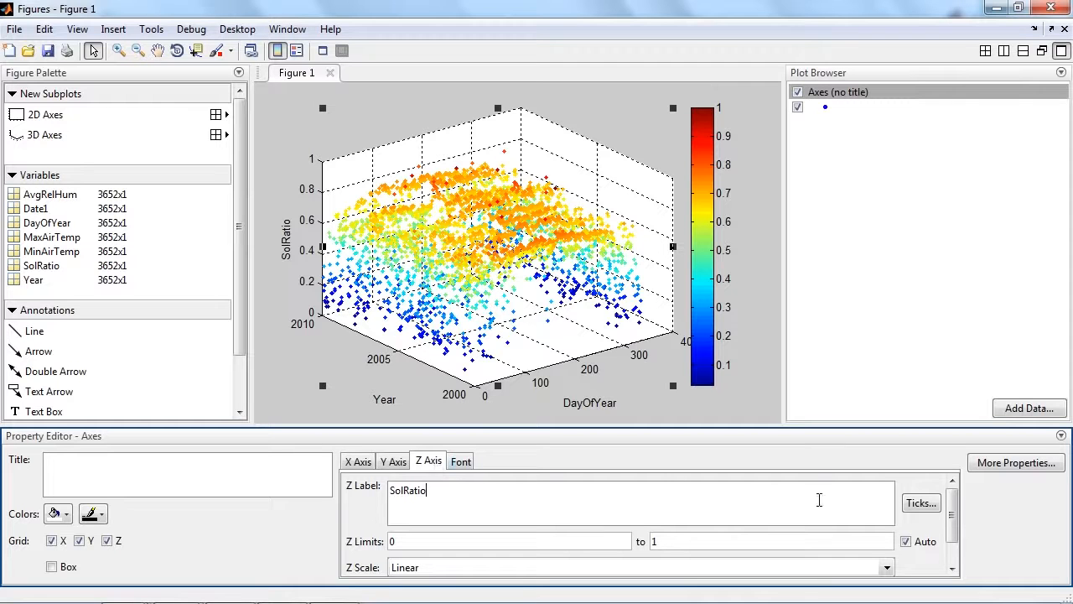
{"action": "left_click", "coordinate": [1018, 462]}
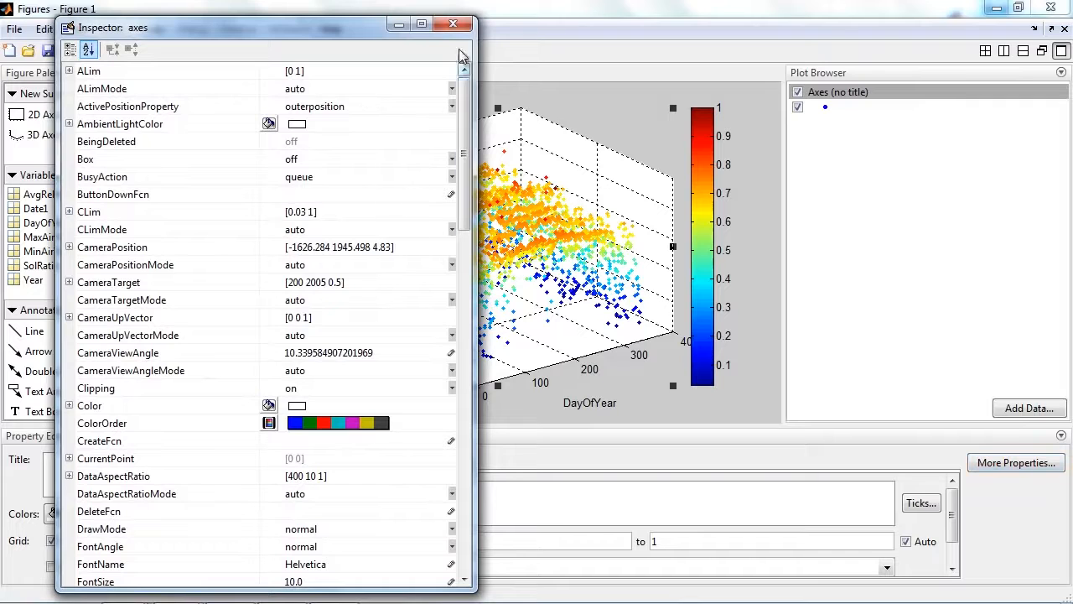
{"action": "left_click", "coordinate": [453, 24]}
Select the figure itself and set its background color to white.
{"action": "left_click", "coordinate": [272, 97]}
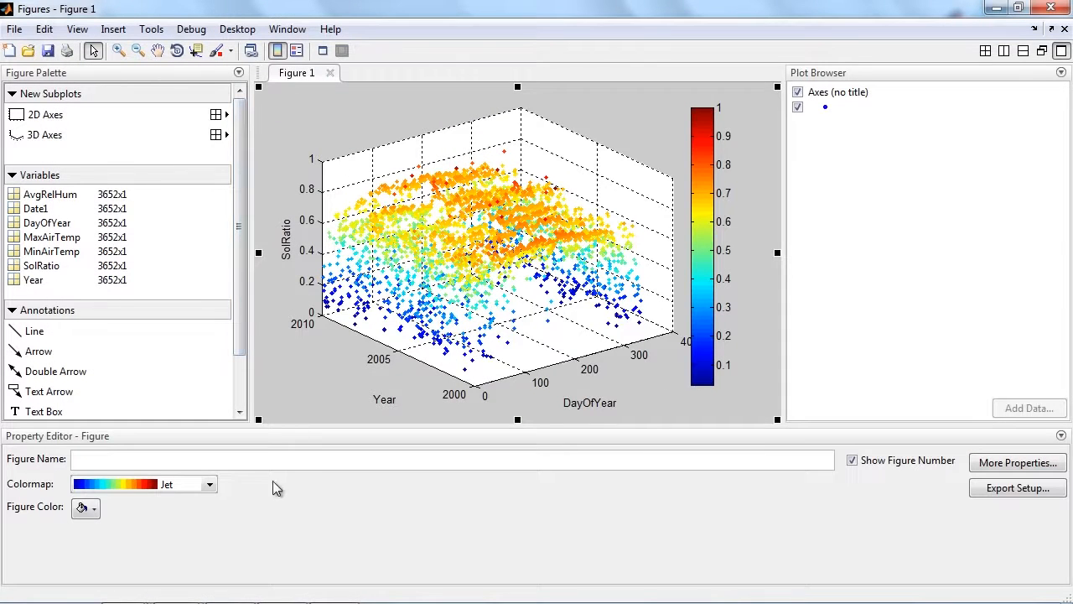
{"action": "left_click", "coordinate": [84, 507]}
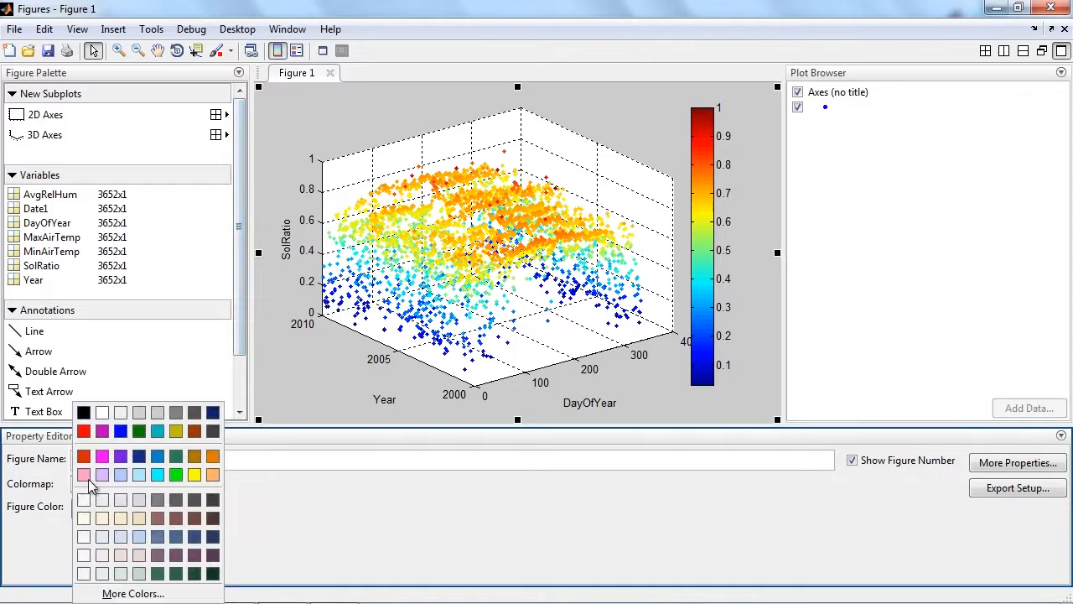
{"action": "left_click", "coordinate": [102, 413]}
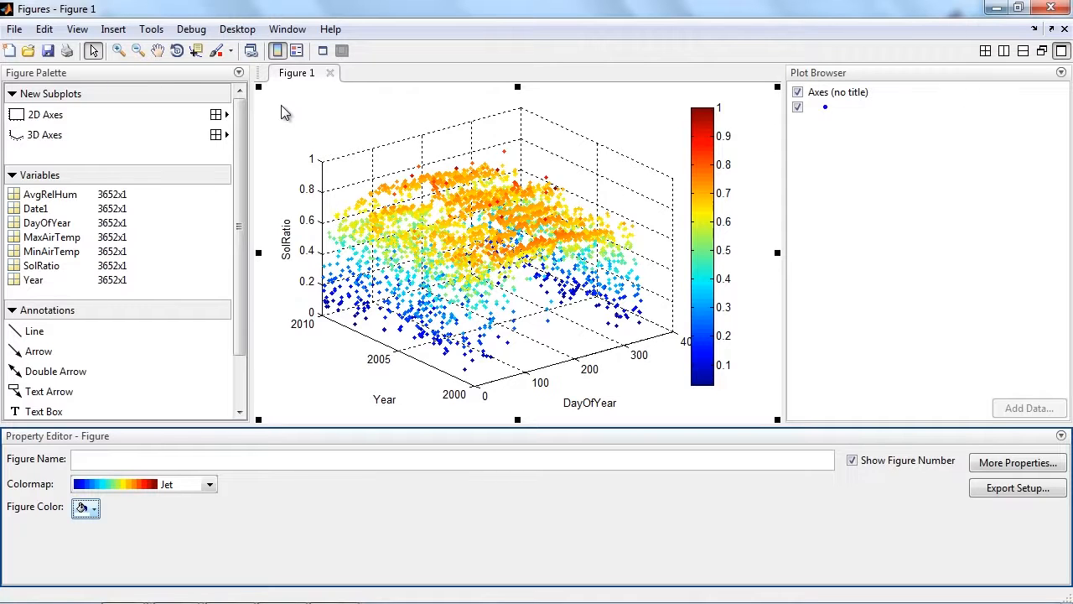
View the subplot grid choices for new 3D axes and dismiss them without adding any.
{"action": "left_click", "coordinate": [166, 77]}
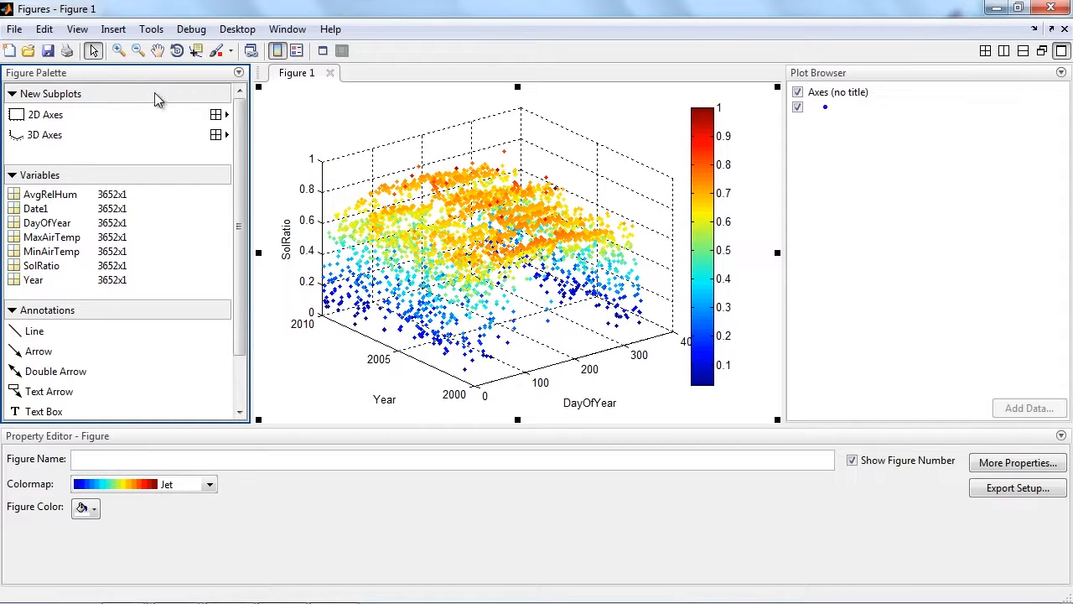
{"action": "left_click", "coordinate": [218, 135]}
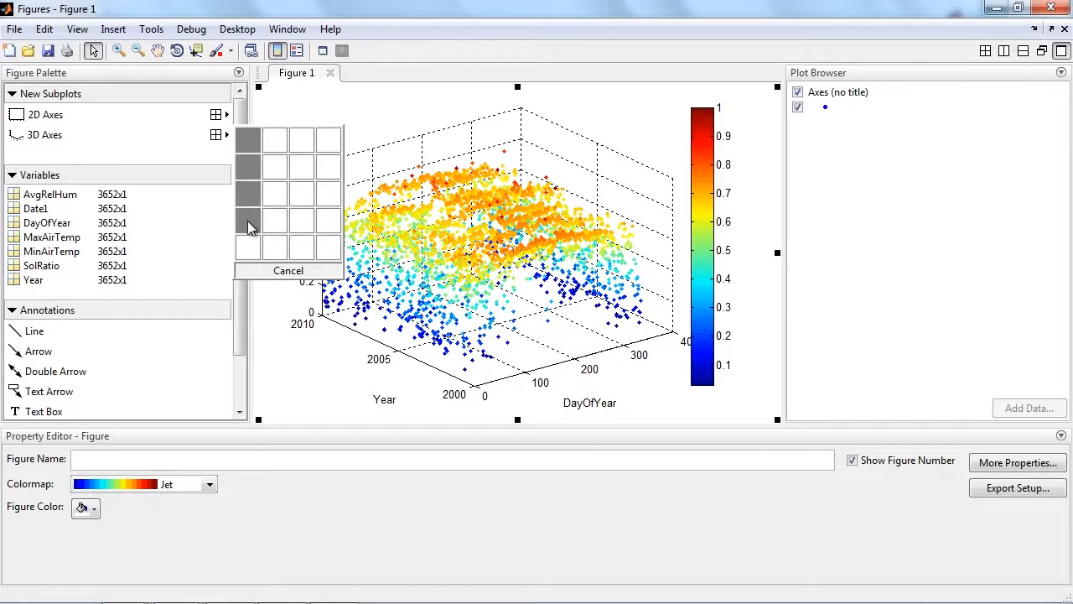
{"action": "left_click", "coordinate": [188, 80]}
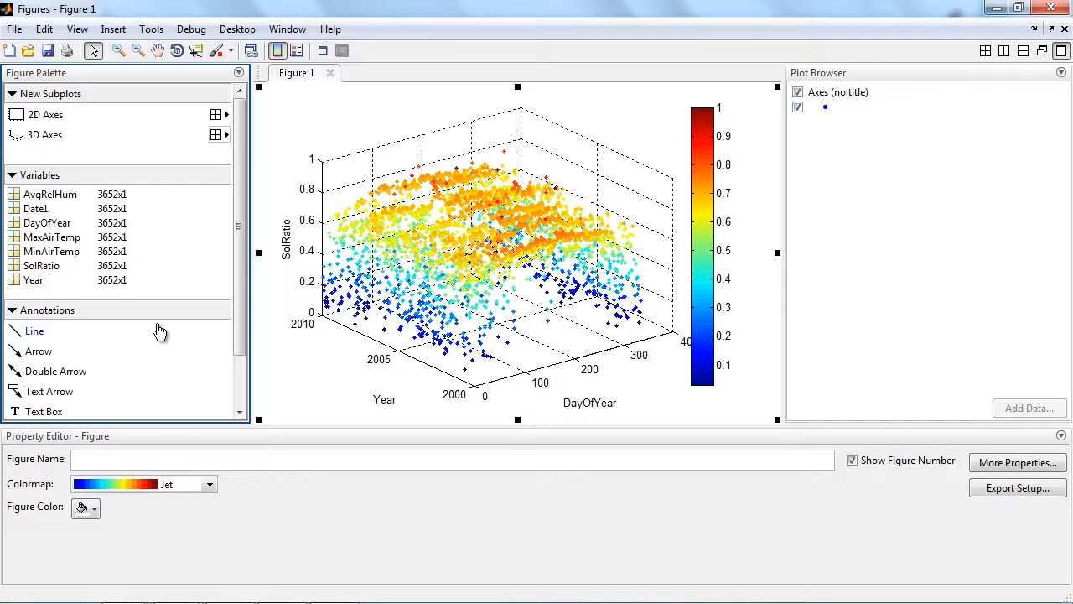
Hide the plot tools and rotate the 3D scatter plot to a different viewing angle.
{"action": "left_click", "coordinate": [323, 51]}
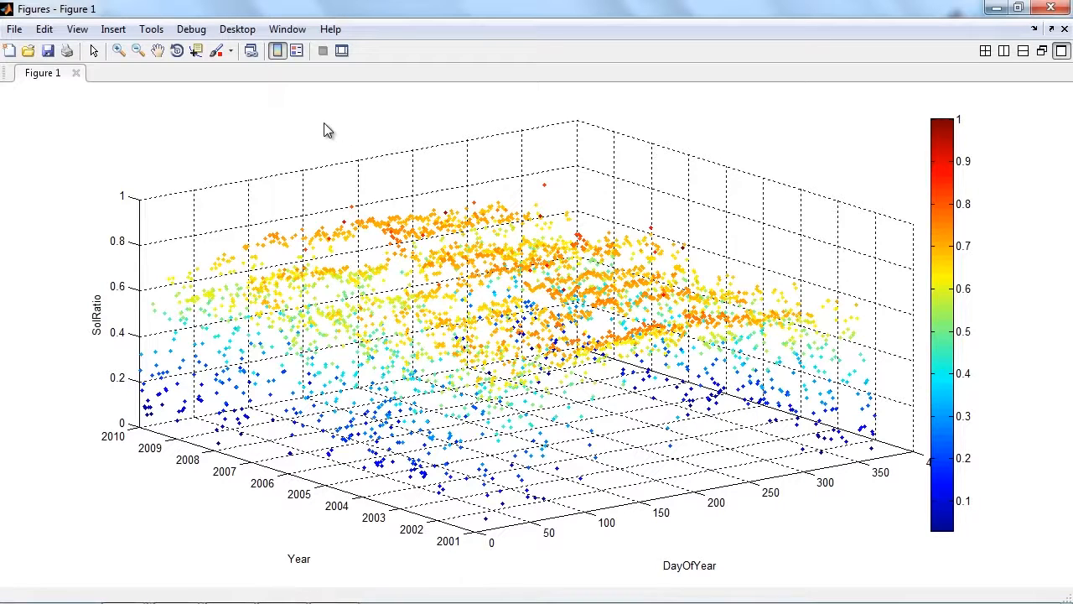
{"action": "left_click", "coordinate": [177, 51]}
{"action": "left_click_drag", "start_coordinate": [543, 321], "coordinate": [523, 304]}
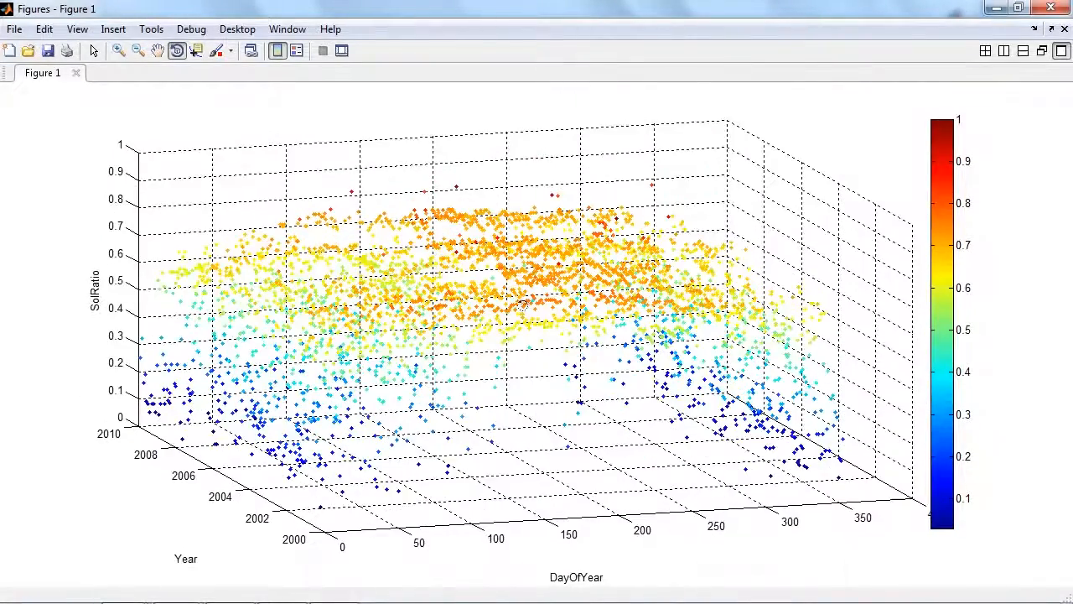
Show the scatter plot in the X-Z view, and reset it to the original view.
{"action": "right_click", "coordinate": [514, 288]}
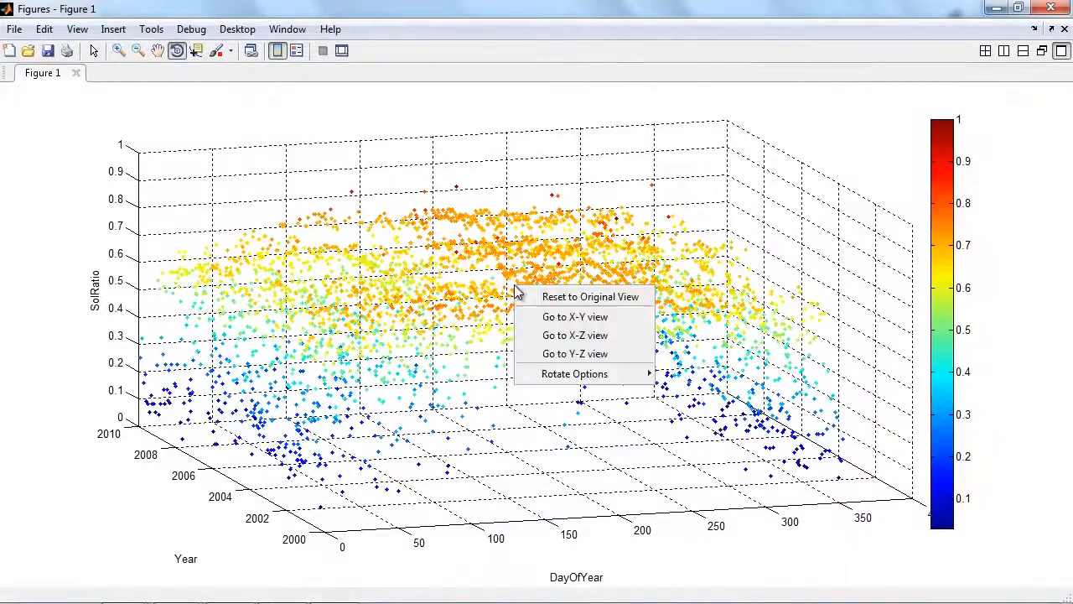
{"action": "left_click", "coordinate": [575, 335]}
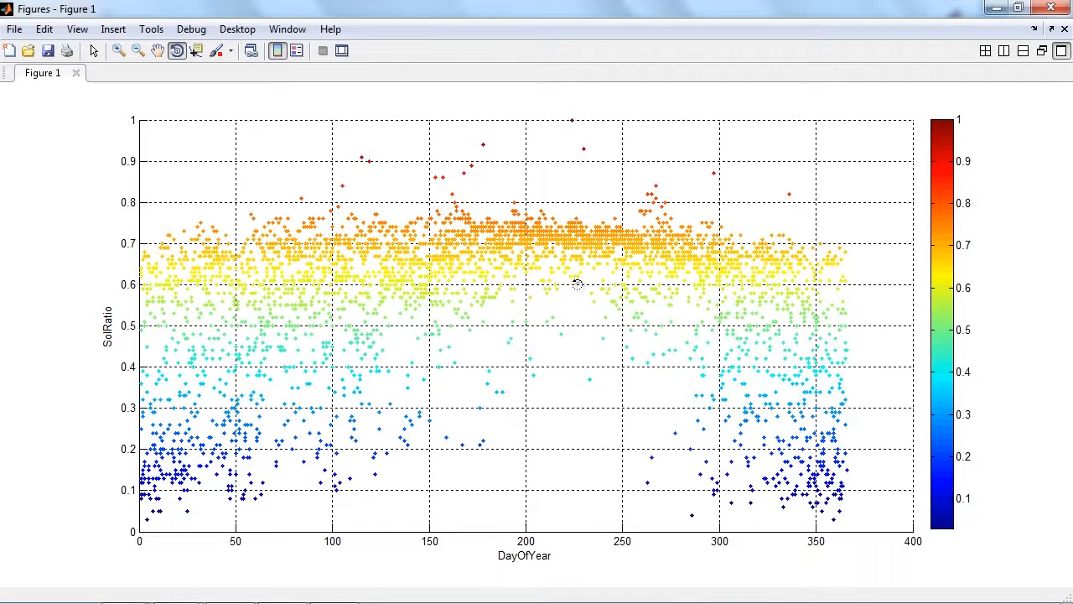
{"action": "right_click", "coordinate": [577, 288]}
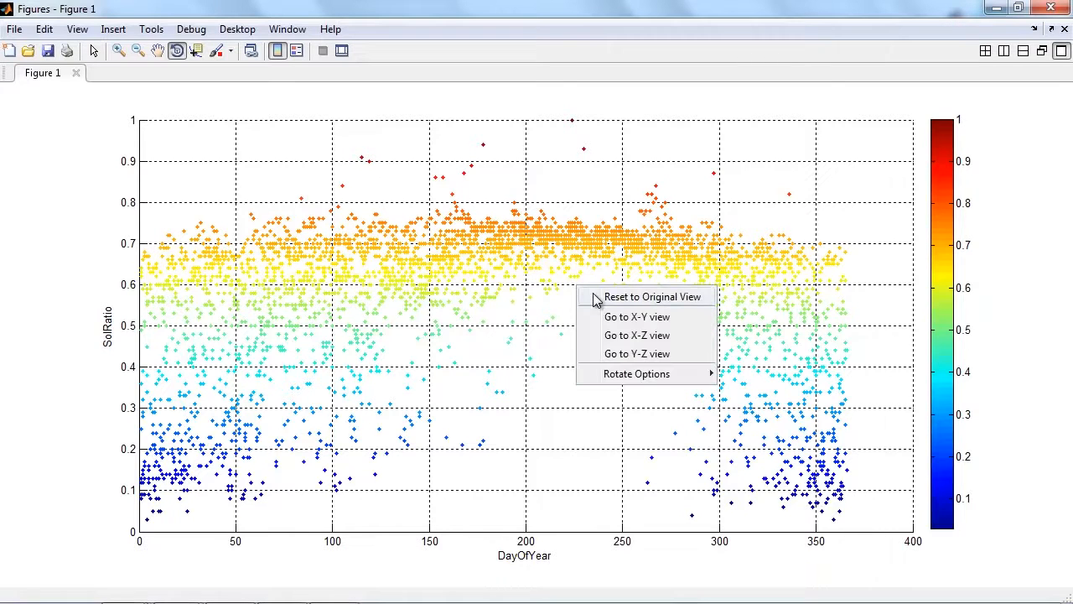
{"action": "left_click", "coordinate": [596, 298]}
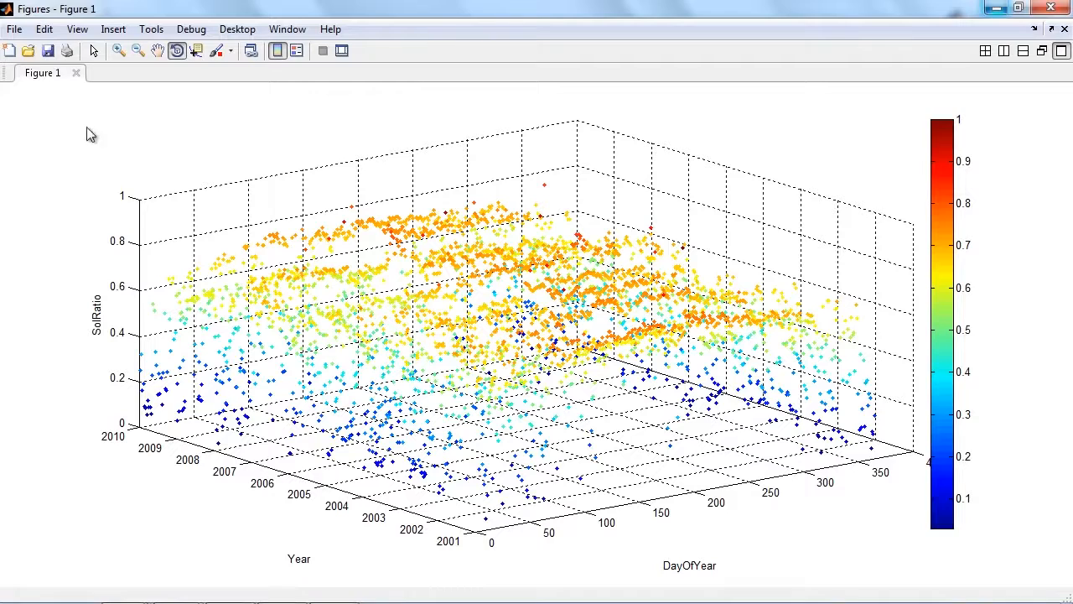
Generate MATLAB code from the customized figure and save it as createfigure1 in the Webinar folder.
{"action": "left_click", "coordinate": [16, 29]}
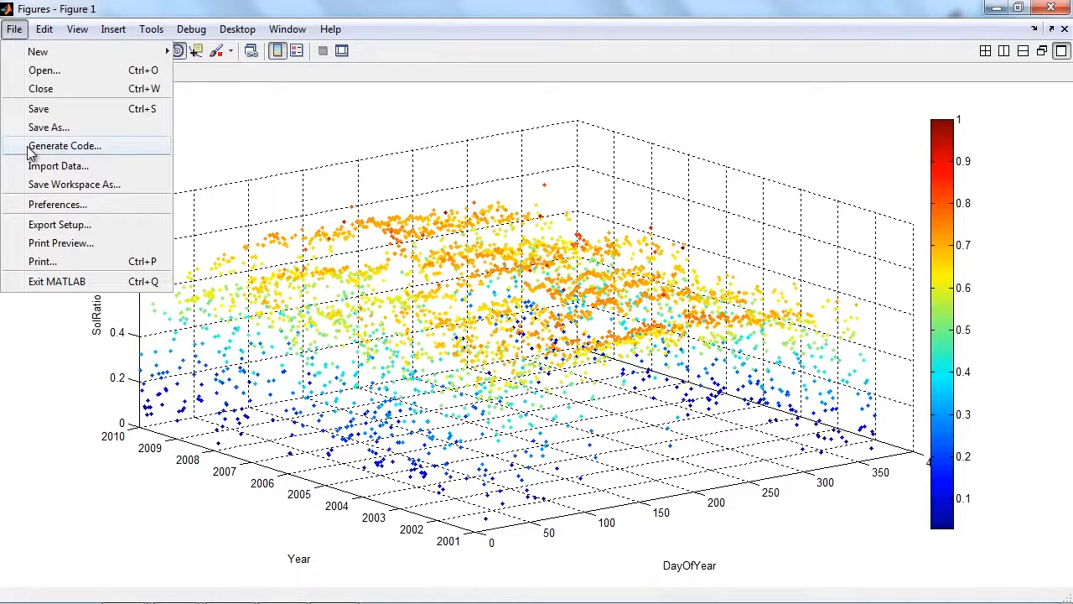
{"action": "left_click", "coordinate": [75, 146]}
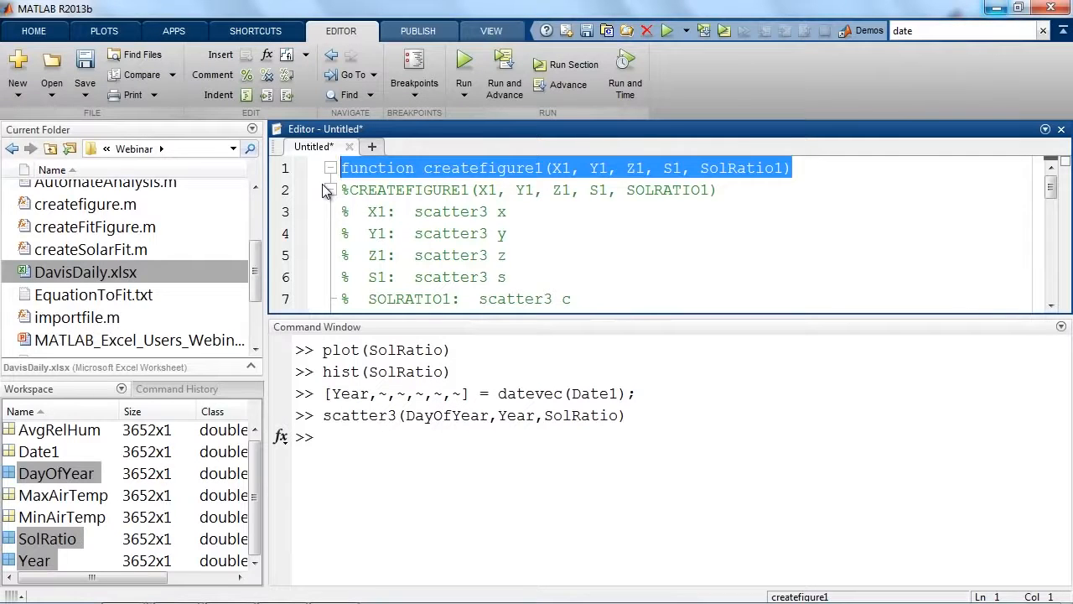
{"action": "left_click", "coordinate": [523, 212]}
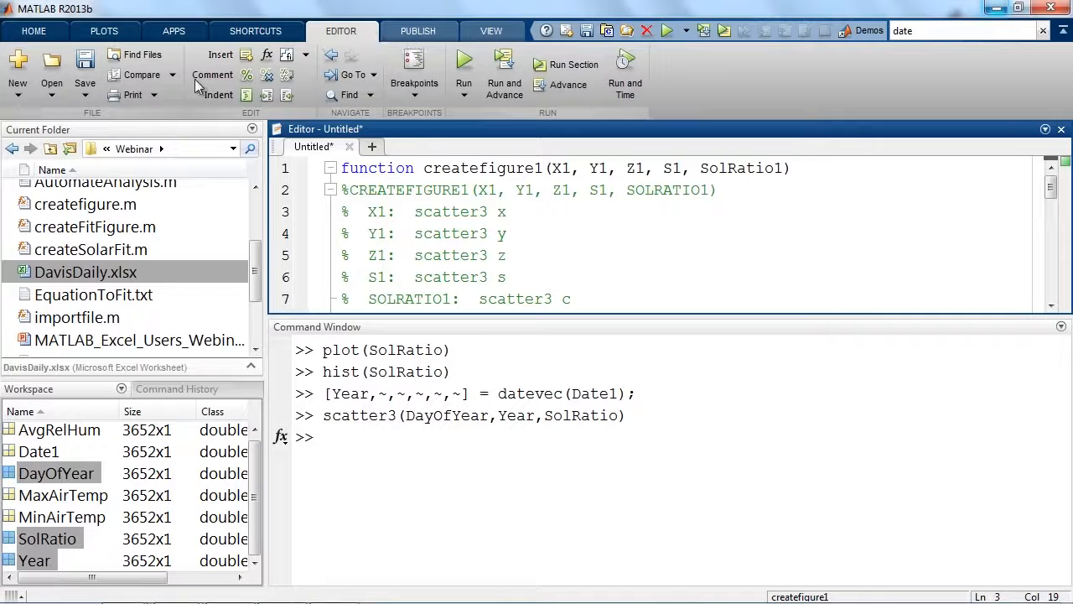
{"action": "left_click", "coordinate": [84, 67]}
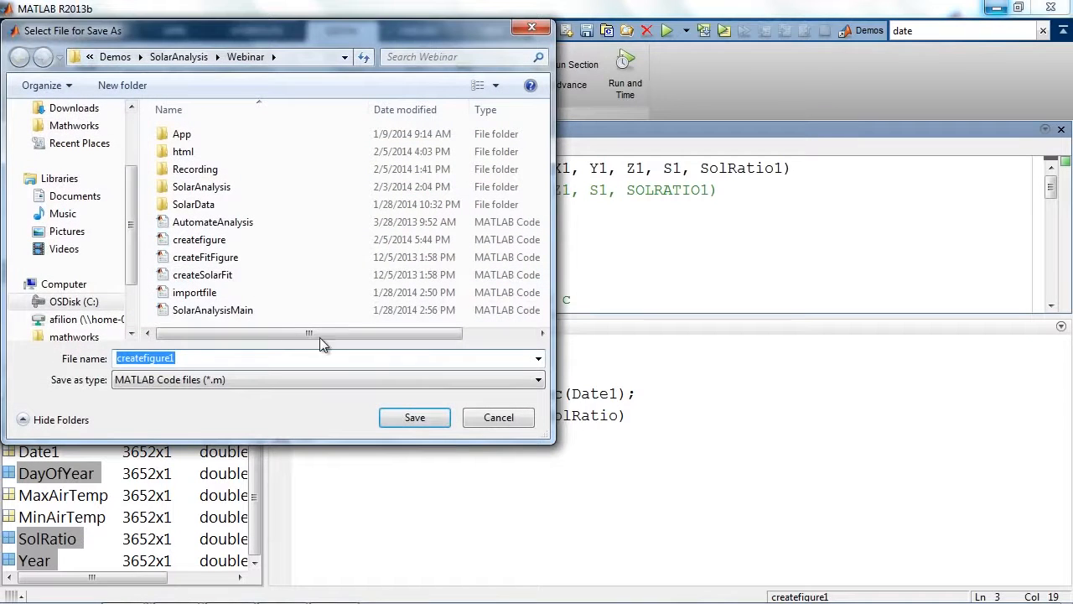
{"action": "left_click", "coordinate": [429, 422]}
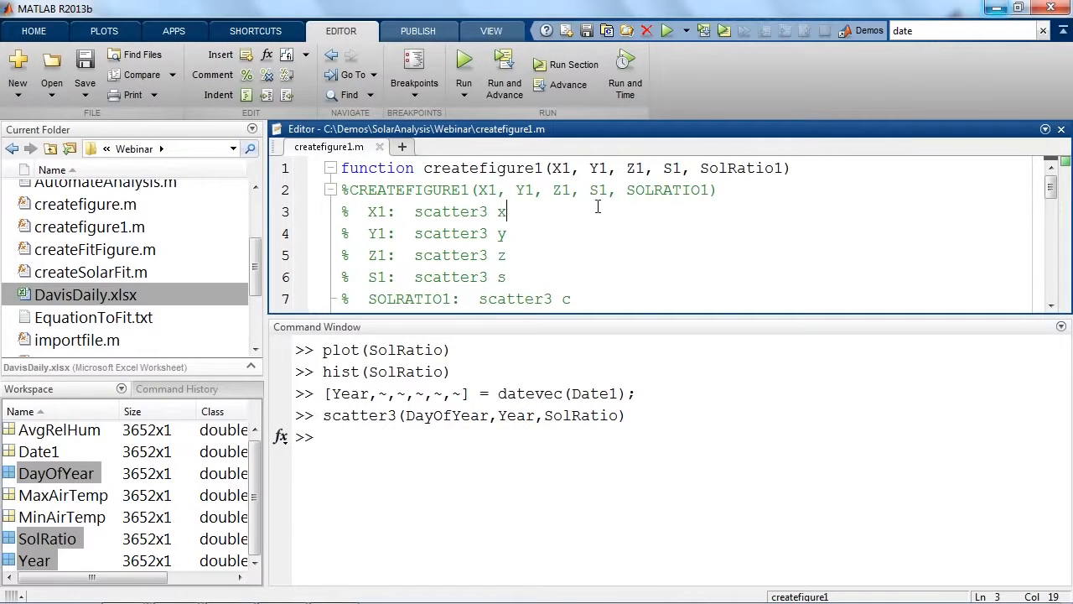
Close the figure window and begin a createfigure1 call with DayOfYear, Year and SolRatio as its first three arguments.
{"action": "key", "text": "alt+Tab"}
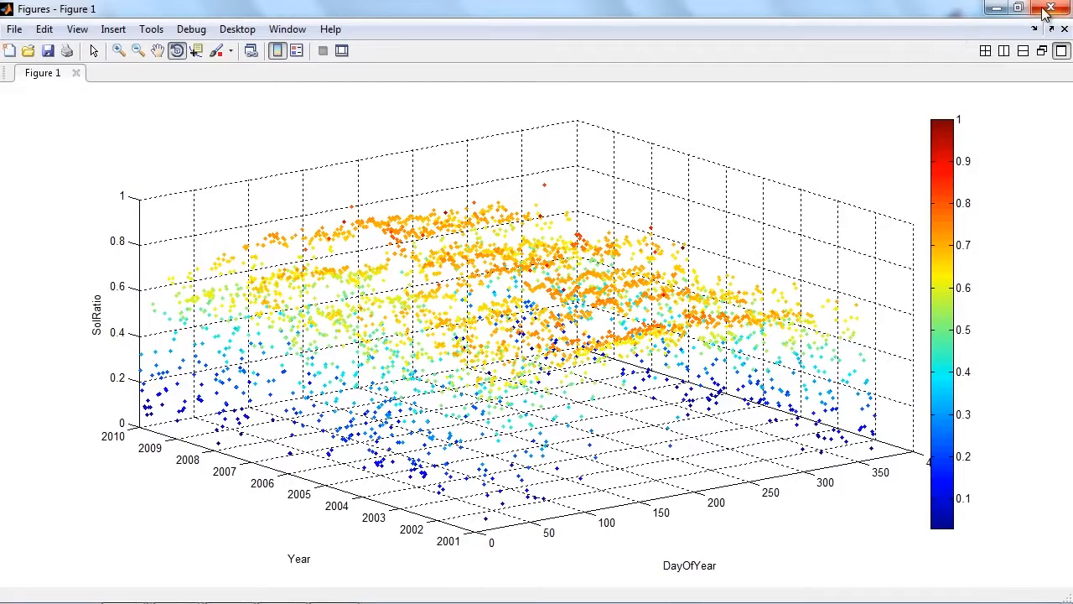
{"action": "left_click", "coordinate": [1048, 10]}
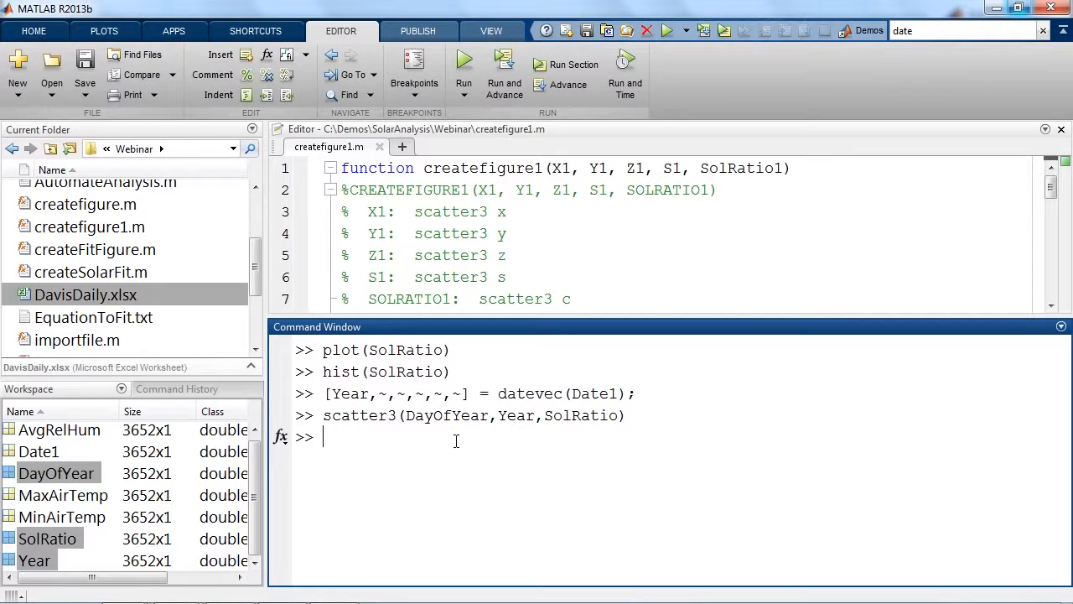
{"action": "type", "text": "createfigure1("}
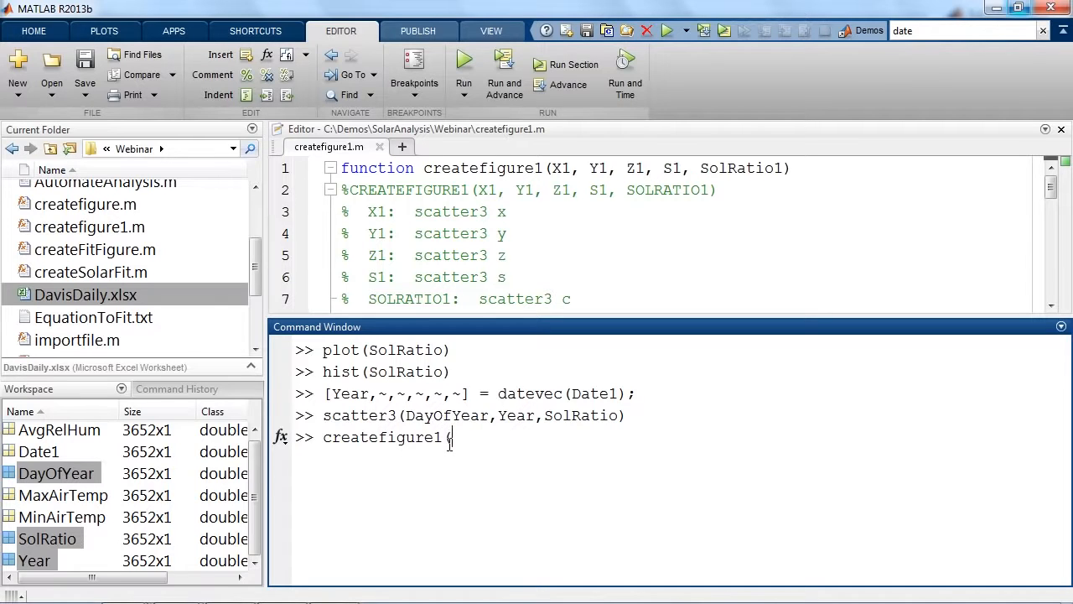
{"action": "type", "text": "DayOfYear,Year,S"}
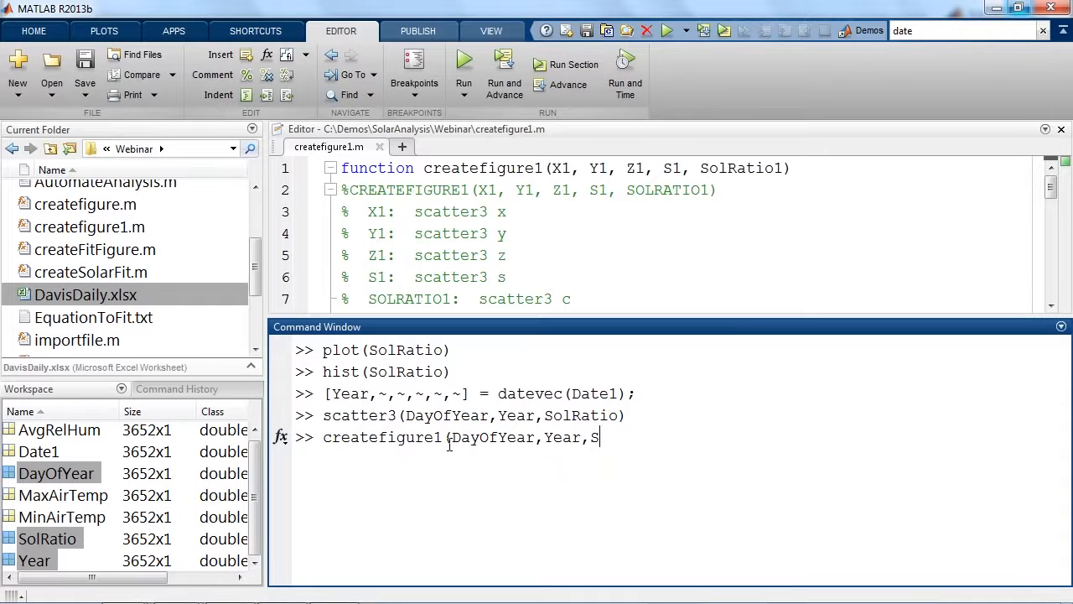
{"action": "type", "text": "olRatio,"}
Complete the createfigure1 call with [] for S1 and SolRatio as the last argument, and run it.
{"action": "left_click", "coordinate": [683, 169]}
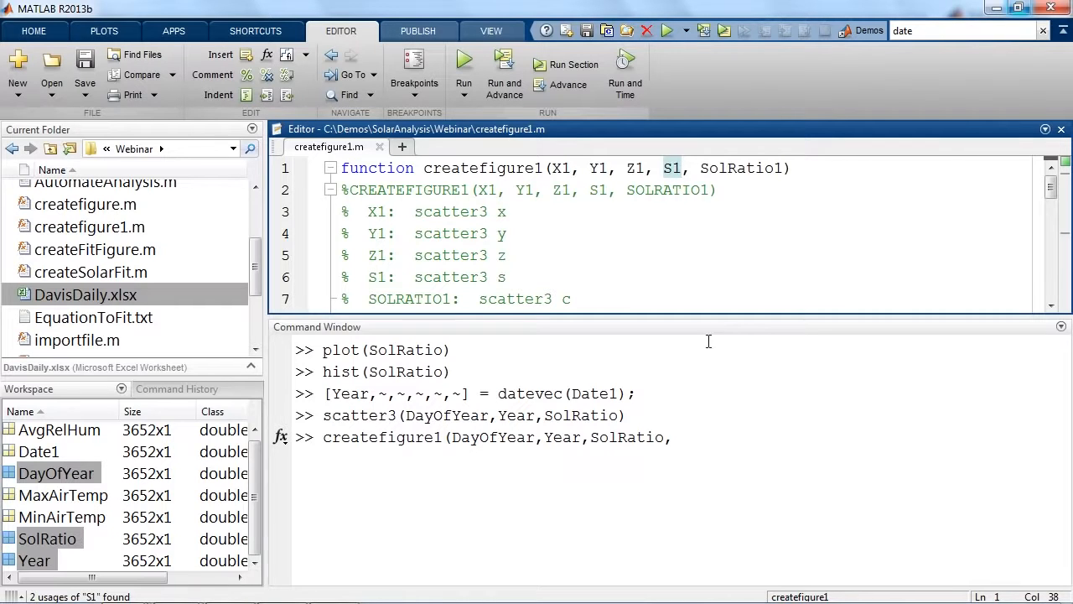
{"action": "left_click", "coordinate": [705, 445]}
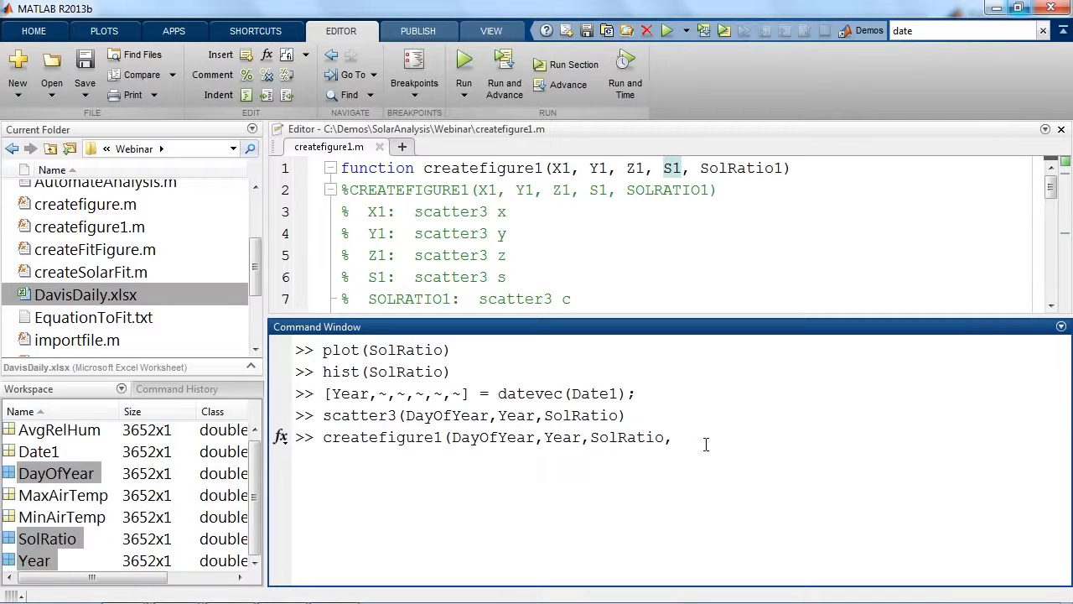
{"action": "type", "text": "[]"}
{"action": "type", "text": ","}
{"action": "type", "text": "SolRatio)"}
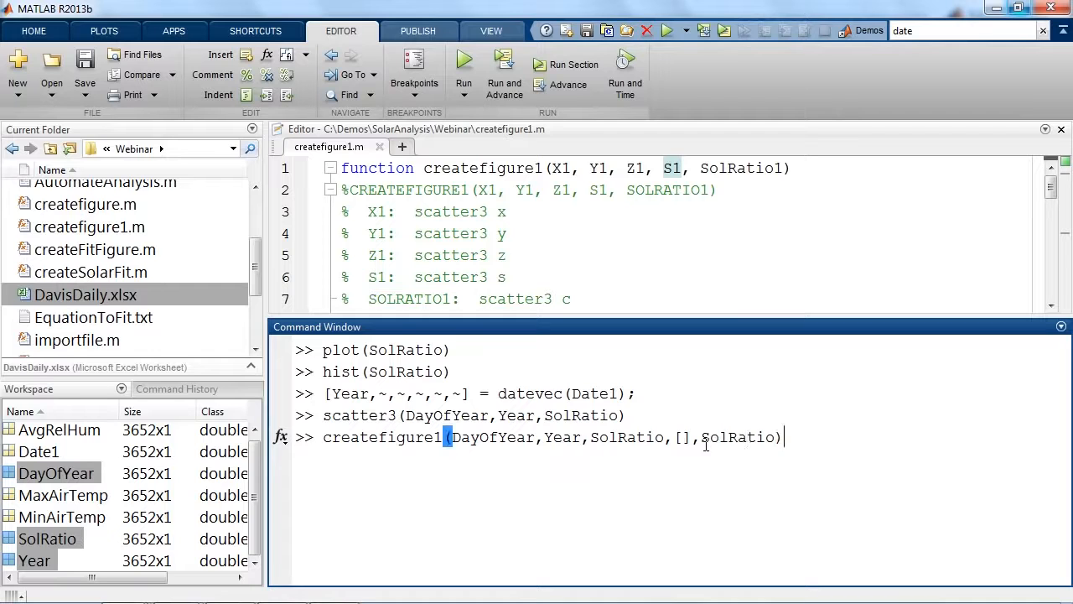
{"action": "key", "text": "Return"}
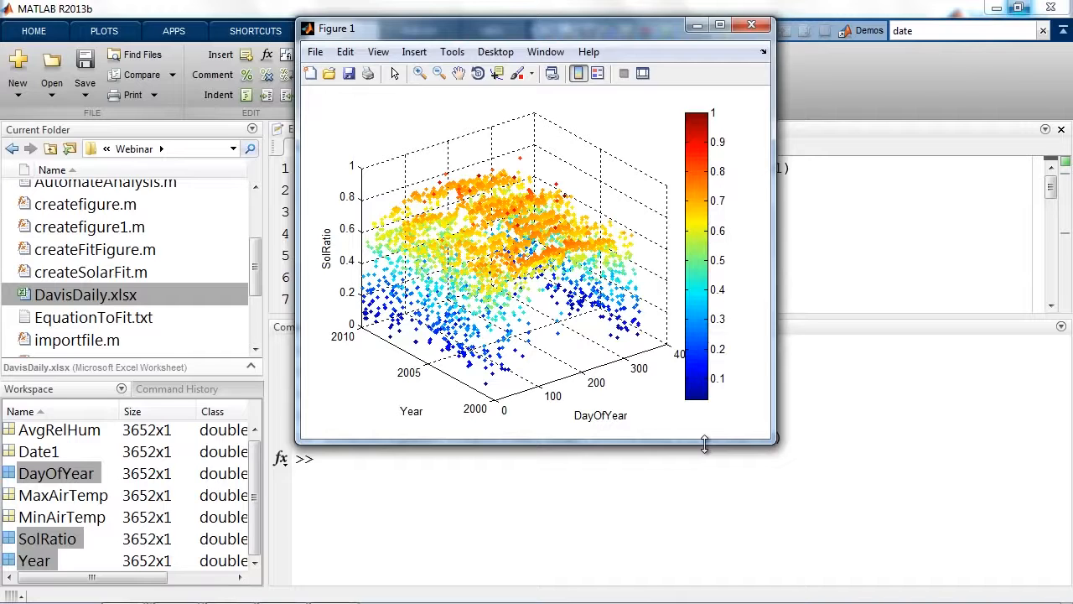
Close the recreated figure and rerun the createfigure1 call with AvgRelHum as the last argument instead of SolRatio.
{"action": "left_click", "coordinate": [751, 25]}
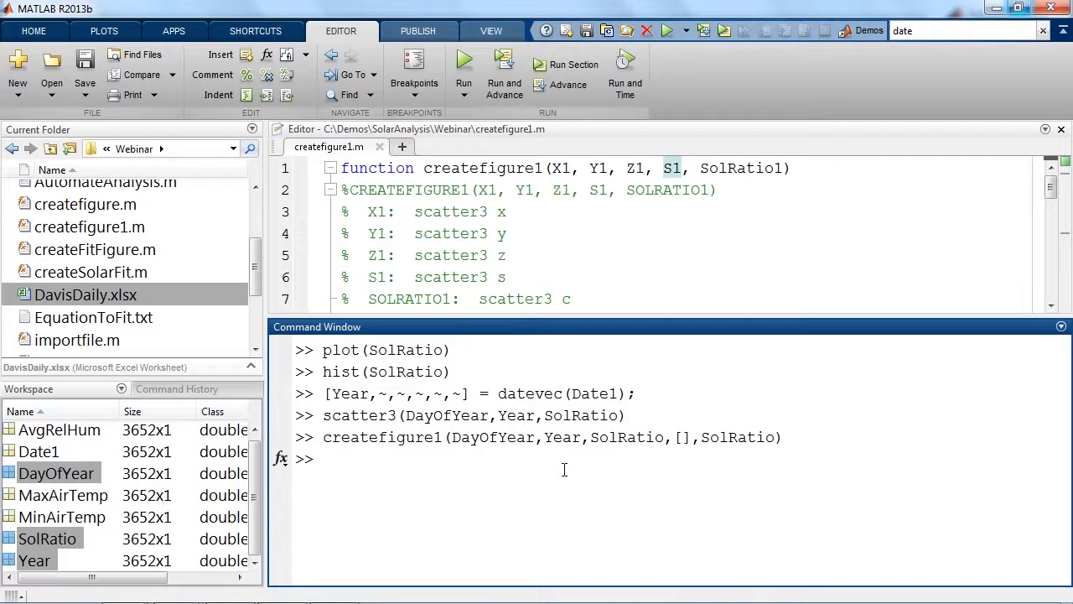
{"action": "key", "text": "Up"}
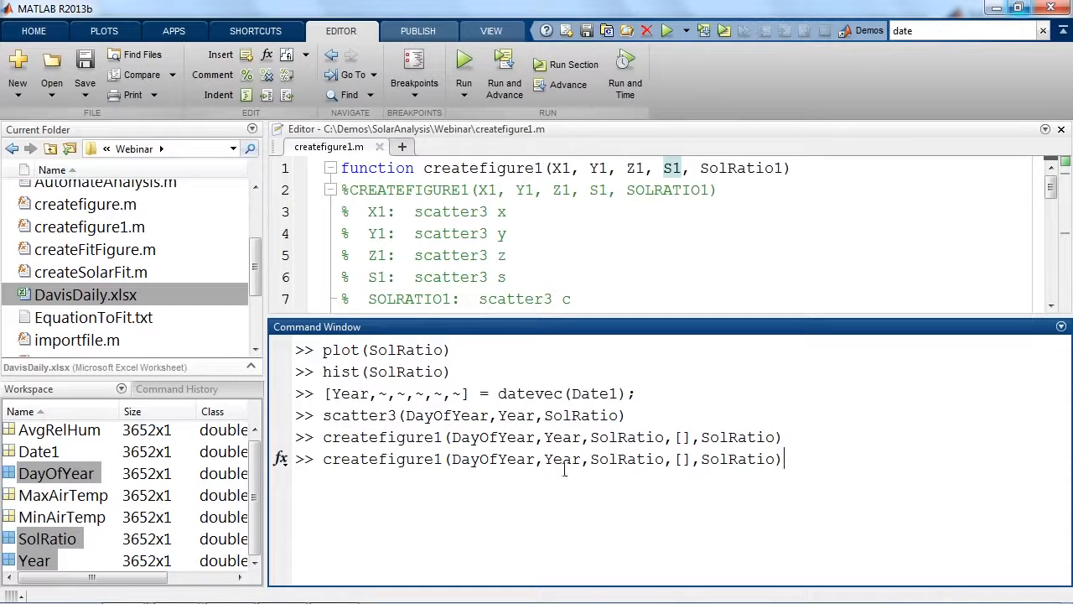
{"action": "key", "text": "Left"}
{"action": "key", "text": "BackSpace"}
{"action": "key", "text": "BackSpace"}
{"action": "key", "text": "BackSpace"}
{"action": "key", "text": "BackSpace"}
{"action": "key", "text": "BackSpace"}
{"action": "key", "text": "BackSpace"}
{"action": "key", "text": "BackSpace"}
{"action": "key", "text": "BackSpace"}
{"action": "type", "text": "AvgRelHum"}
{"action": "key", "text": "Return"}
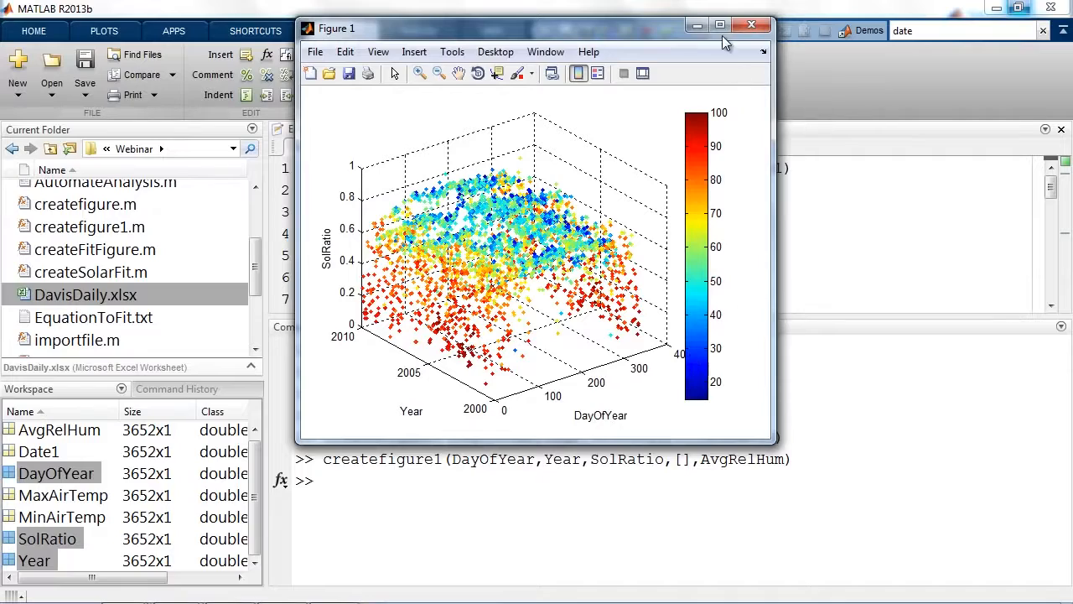
Maximize the humidity-colored figure, examine it in the X-Z view, and close it.
{"action": "left_click", "coordinate": [720, 25]}
{"action": "left_click", "coordinate": [177, 50]}
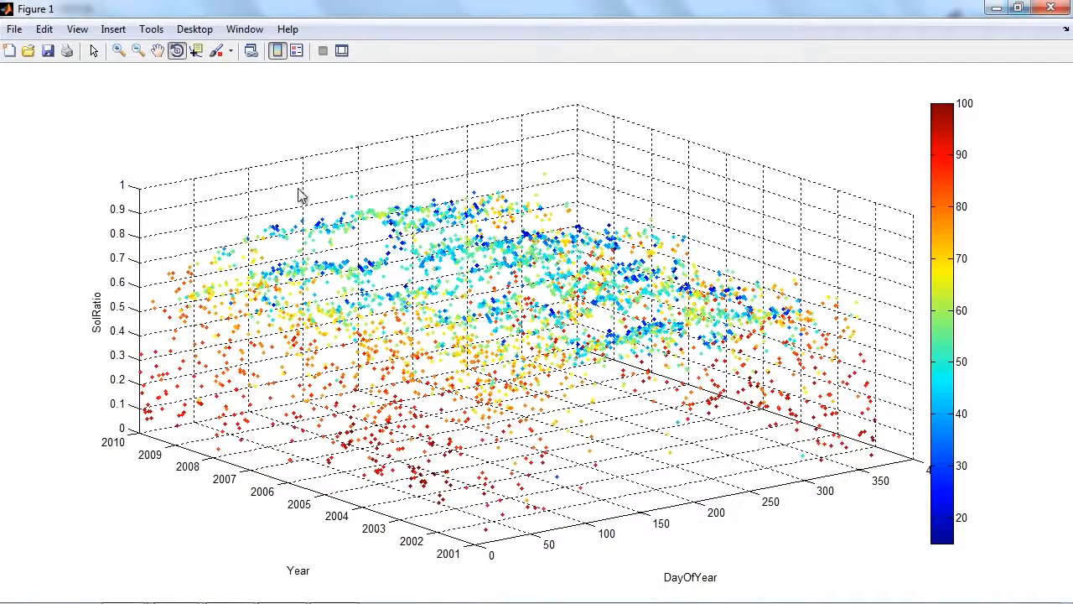
{"action": "right_click", "coordinate": [553, 300]}
{"action": "left_click", "coordinate": [600, 352]}
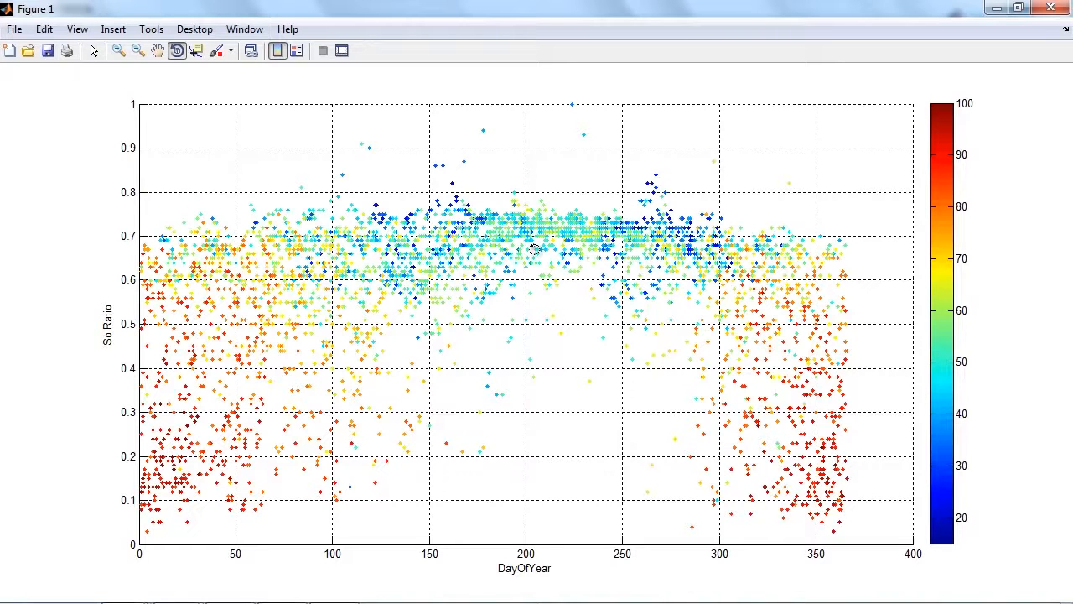
{"action": "left_click", "coordinate": [1051, 7]}
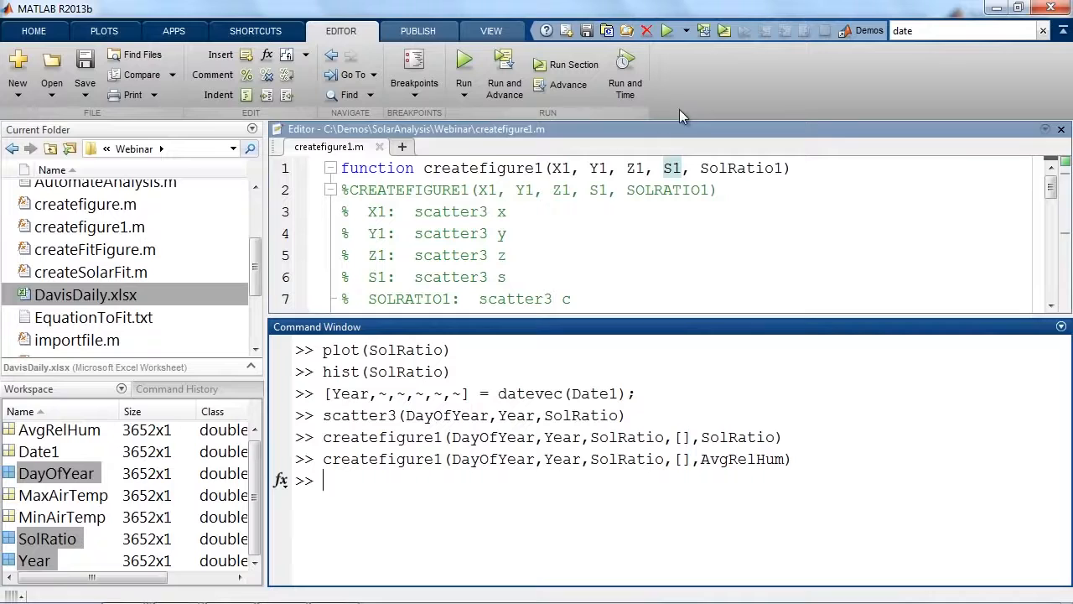
Find the scatter3 call in createfigure1.m, compare it with the scatter3 command in the Command Window, and close the file.
{"action": "left_click", "coordinate": [754, 197]}
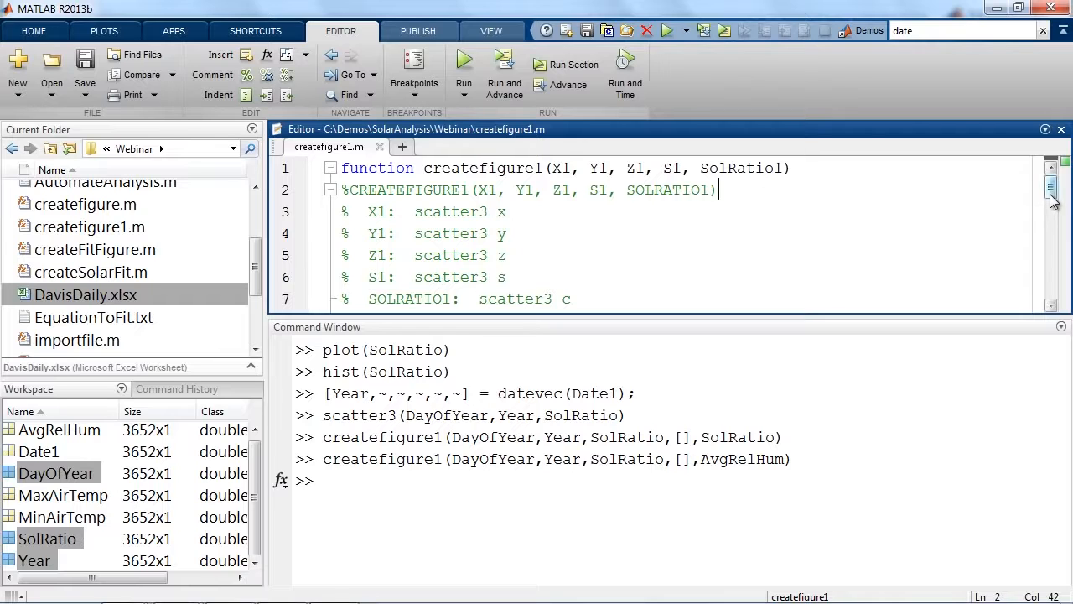
{"action": "left_click_drag", "start_coordinate": [1053, 193], "coordinate": [1053, 261]}
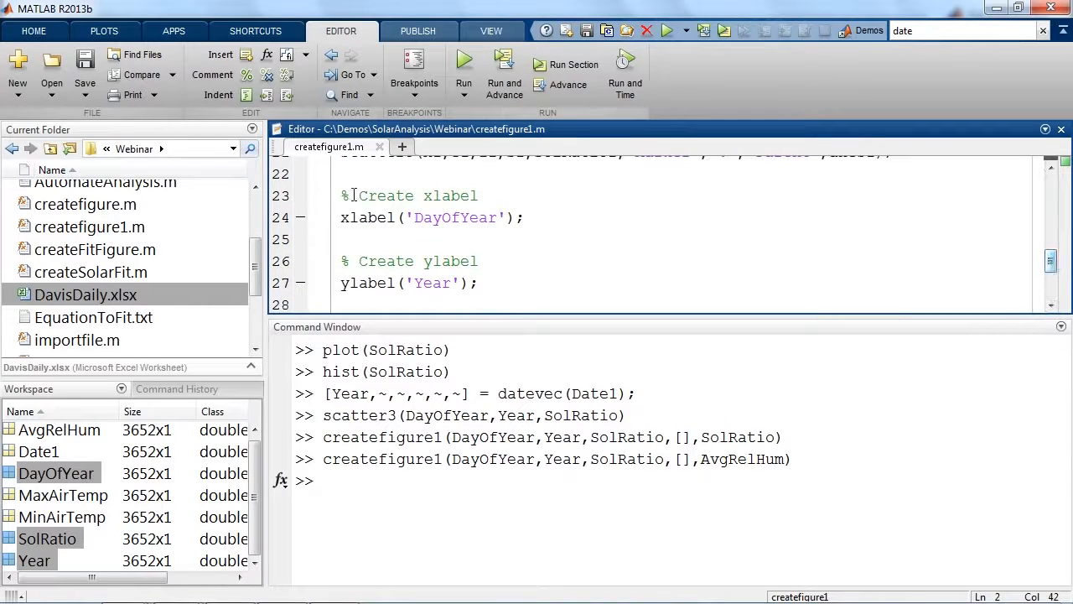
{"action": "left_click", "coordinate": [376, 214]}
{"action": "left_click_drag", "start_coordinate": [1052, 268], "coordinate": [1055, 260]}
{"action": "left_click_drag", "start_coordinate": [341, 201], "coordinate": [406, 205]}
{"action": "left_click_drag", "start_coordinate": [317, 414], "coordinate": [550, 407]}
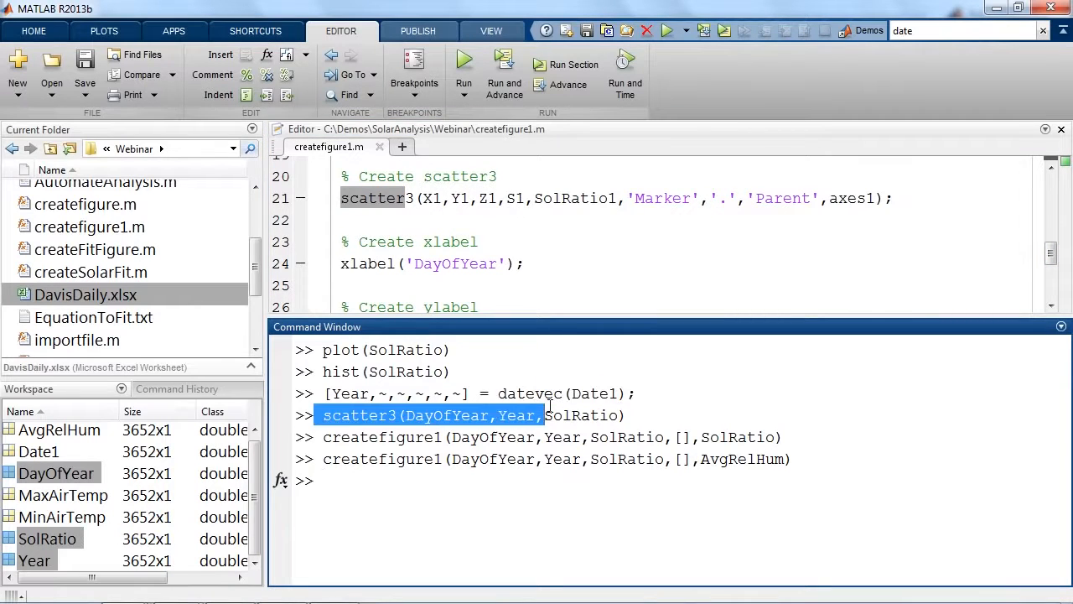
{"action": "left_click", "coordinate": [541, 435]}
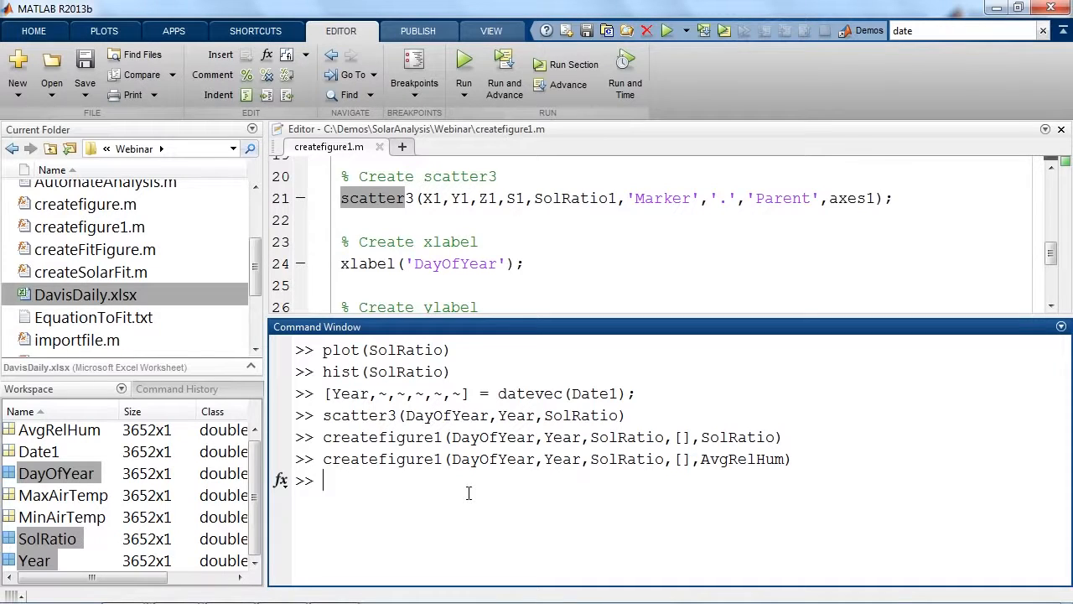
{"action": "left_click", "coordinate": [1062, 130]}
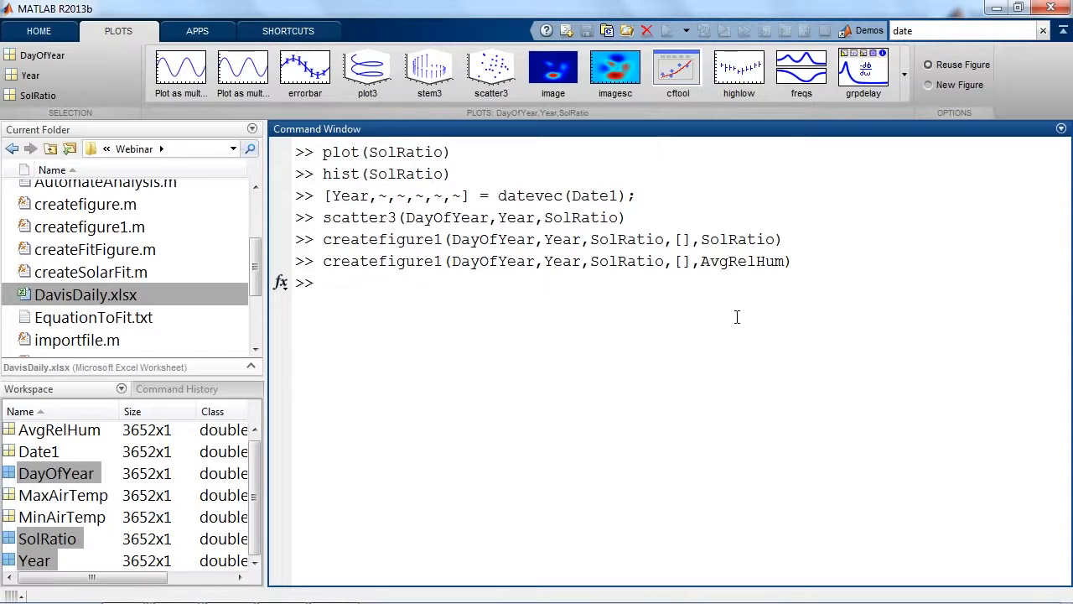
Return to the import window for DavisDaily.xlsx and set the imported data type to Table.
{"action": "left_click", "coordinate": [99, 300]}
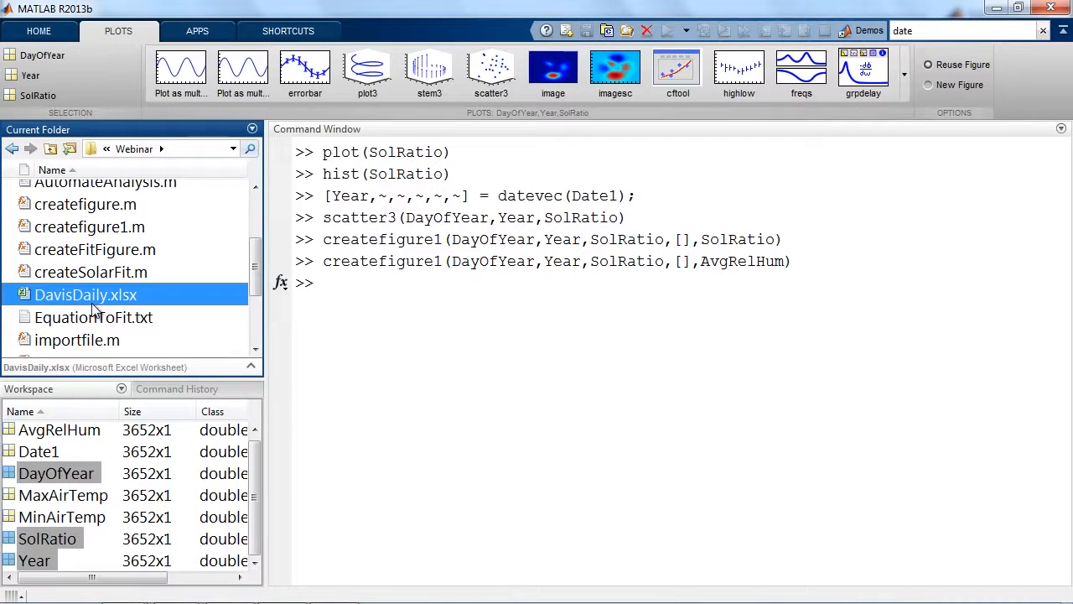
{"action": "key", "text": "alt+Tab"}
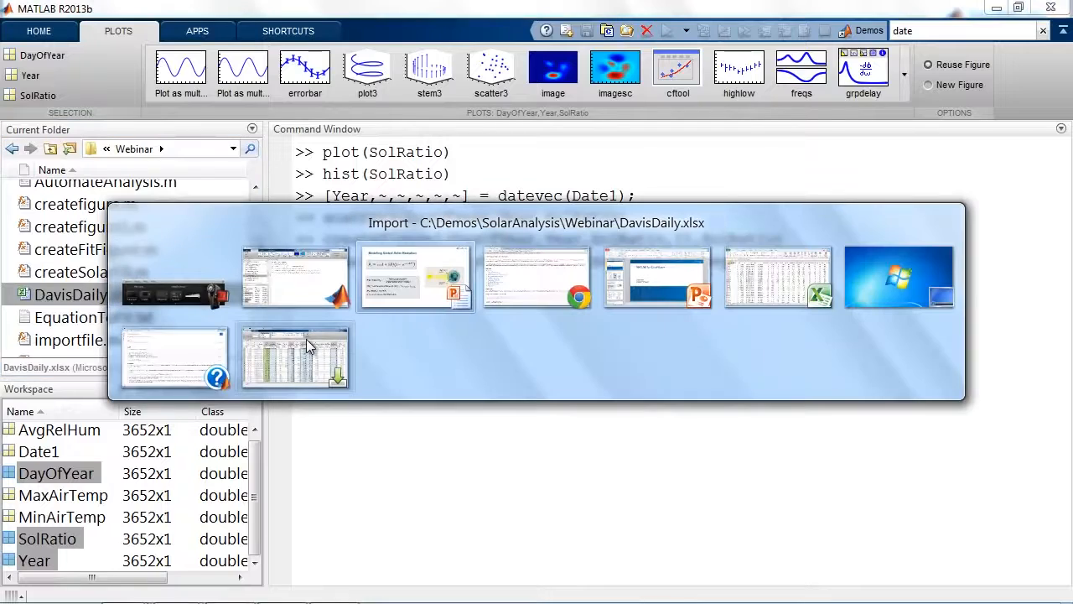
{"action": "left_click", "coordinate": [228, 300]}
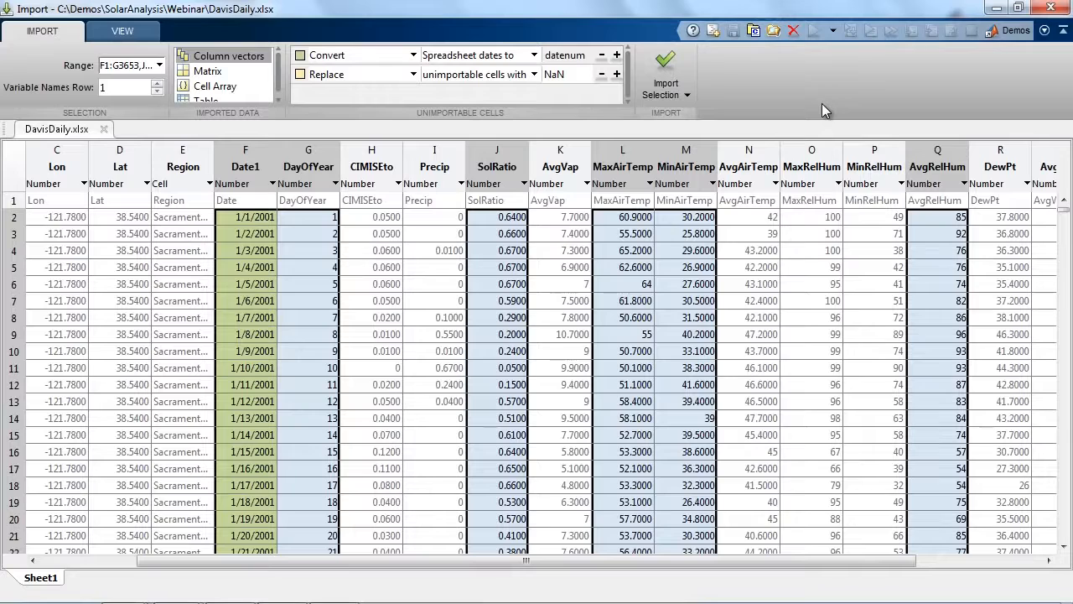
{"action": "scroll", "coordinate": [278, 95], "scroll_direction": "down", "scroll_amount": 1}
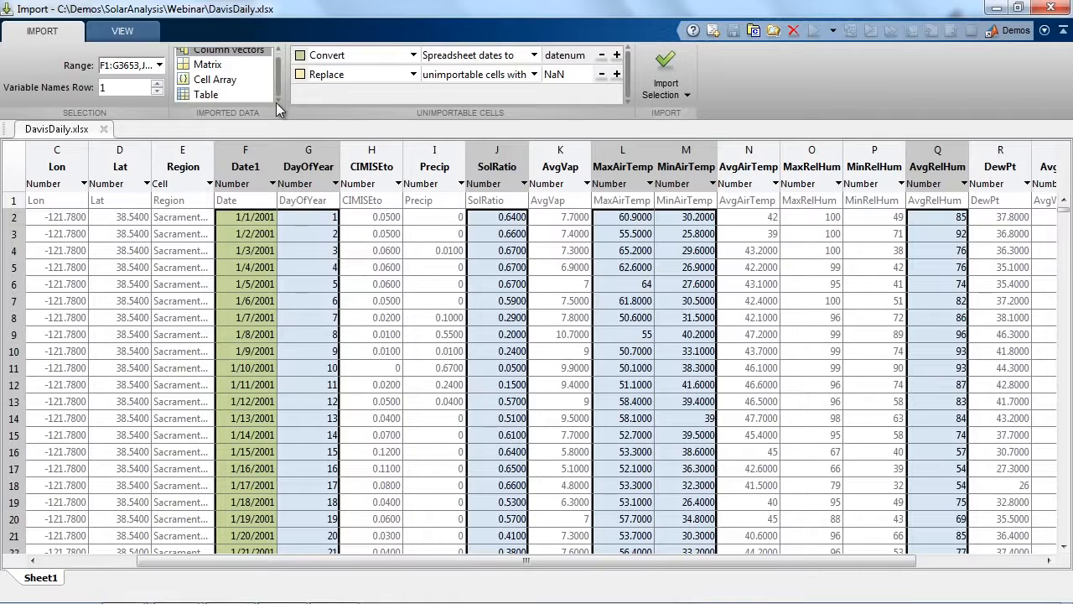
{"action": "left_click", "coordinate": [205, 94]}
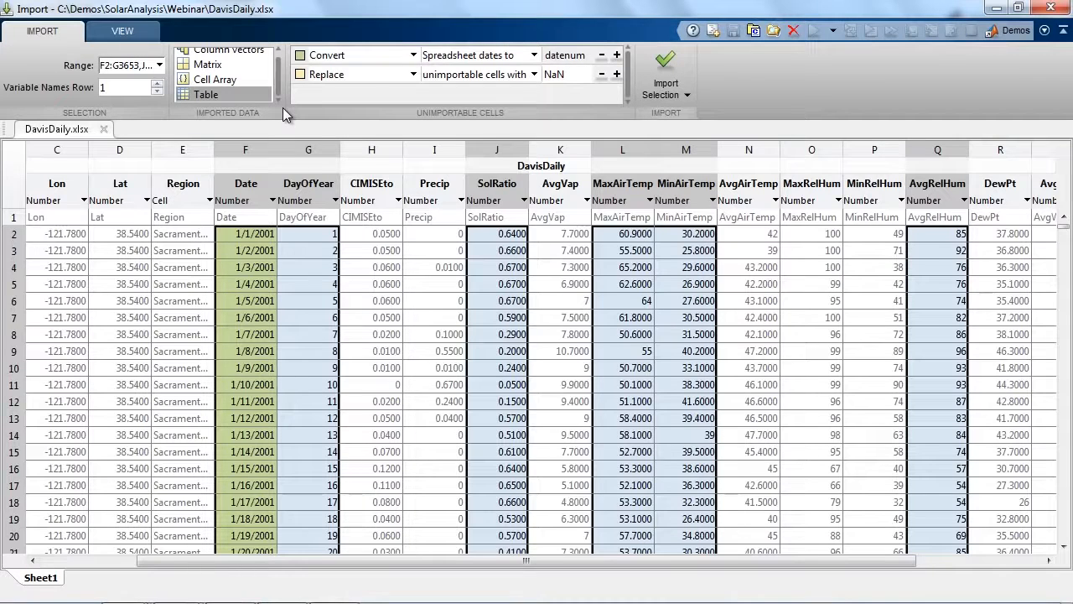
Rename the output table variable from the DavisDaily import as SolarDavis.
{"action": "double_click", "coordinate": [518, 165]}
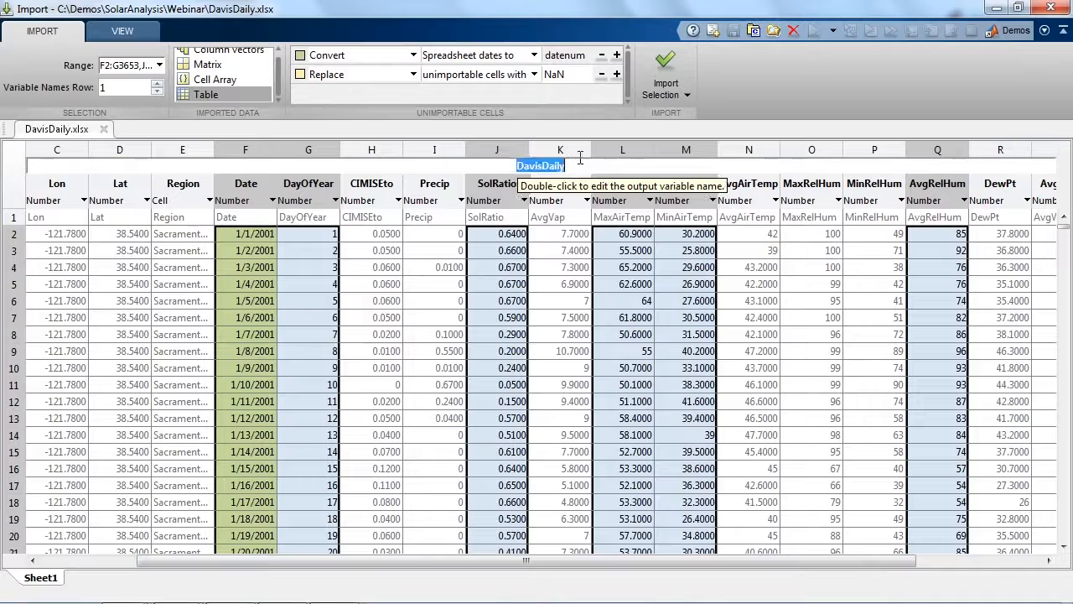
{"action": "type", "text": "SolarDavis"}
{"action": "key", "text": "Return"}
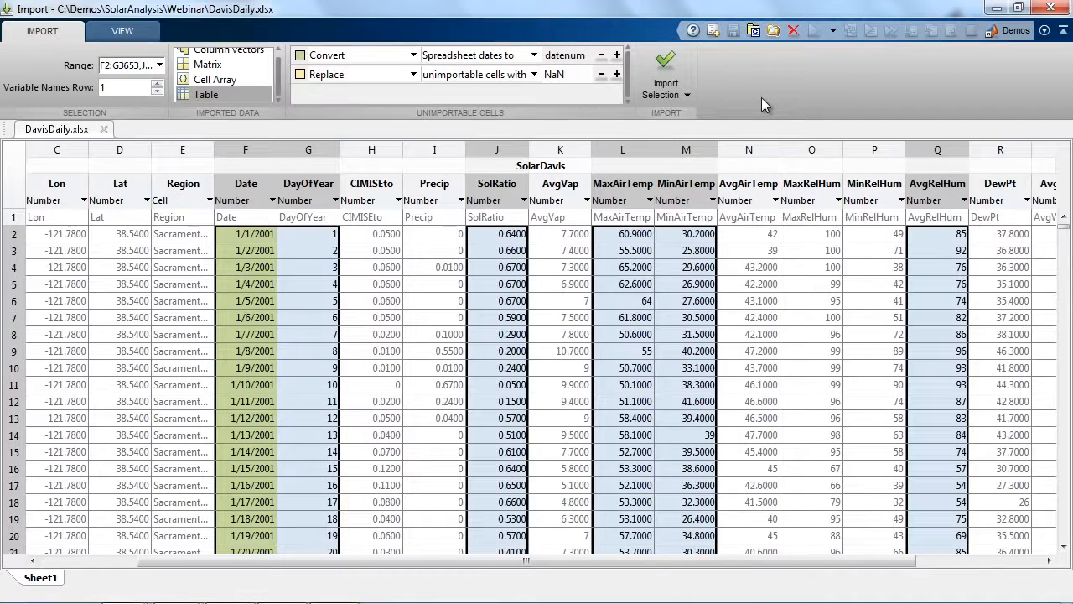
Look through the daily data rows for unimportable cells in the selected columns.
{"action": "scroll", "coordinate": [750, 284], "scroll_direction": "down", "scroll_amount": 8}
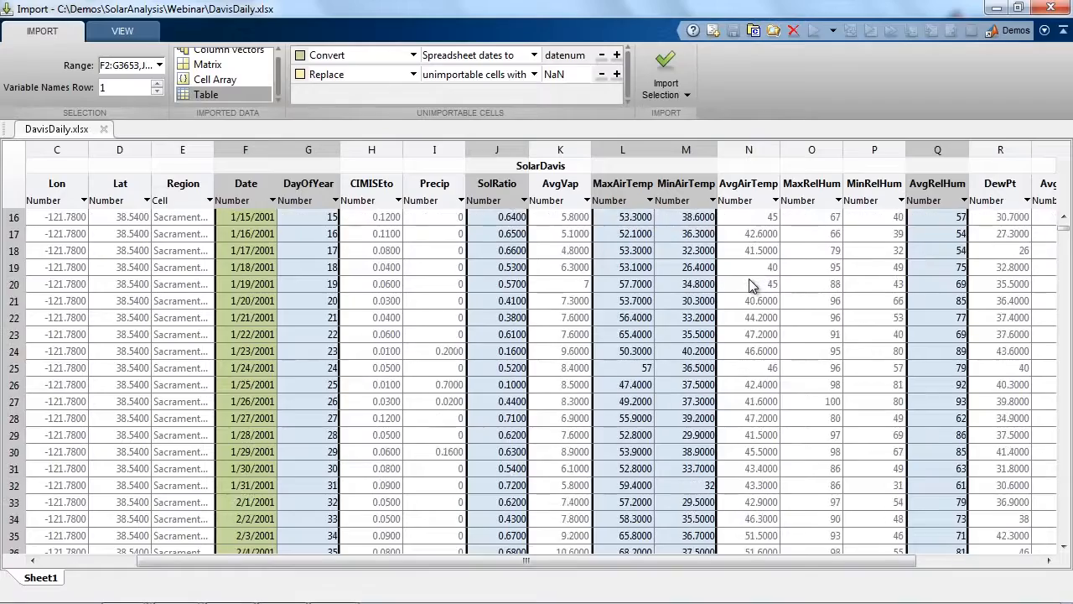
{"action": "scroll", "coordinate": [750, 283], "scroll_direction": "down", "scroll_amount": 17}
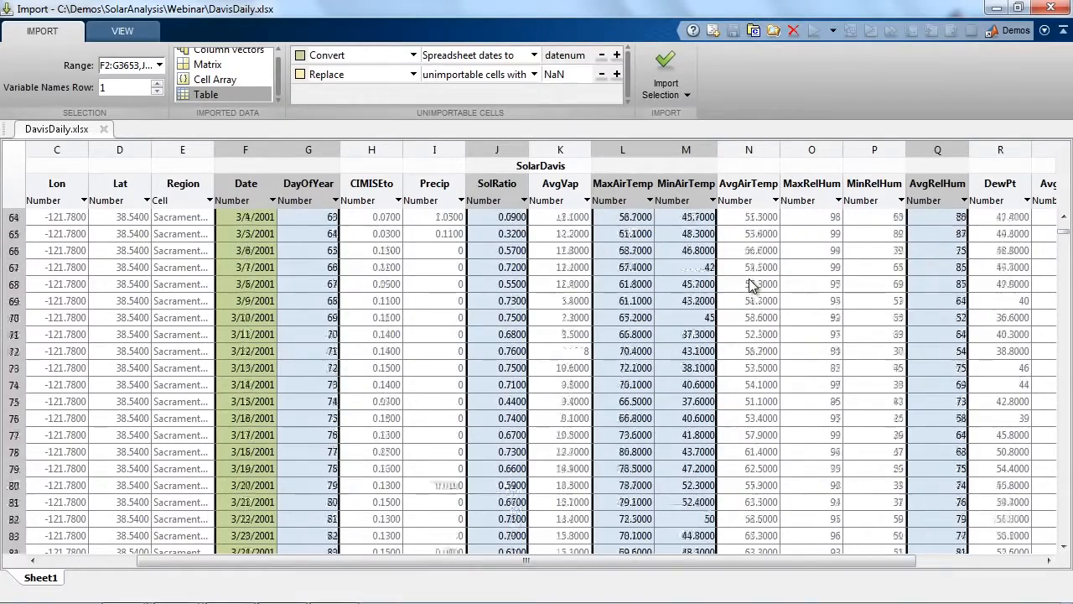
{"action": "scroll", "coordinate": [750, 284], "scroll_direction": "down", "scroll_amount": 16}
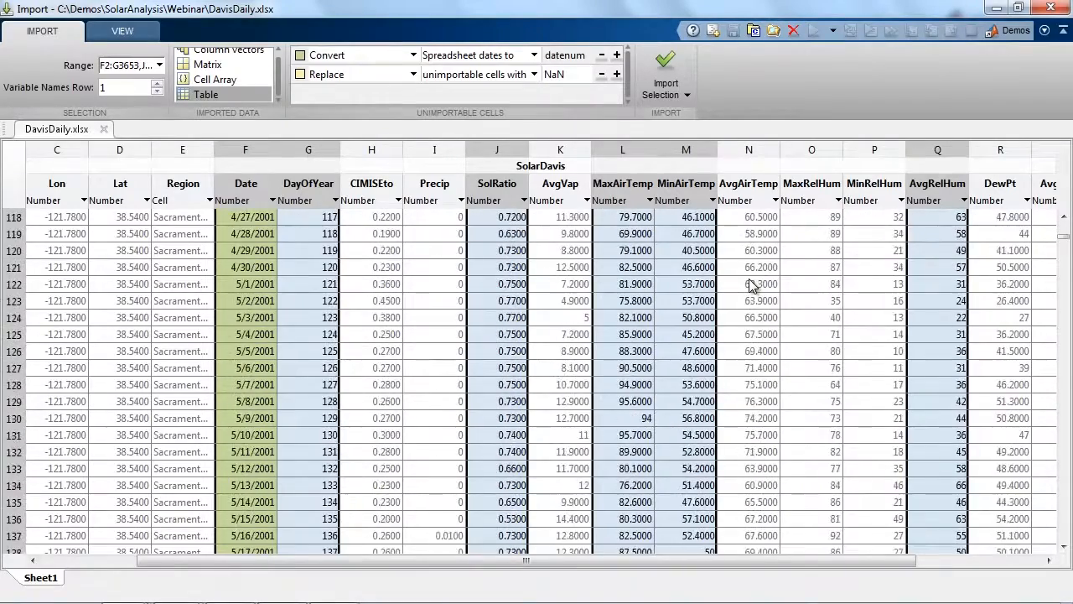
{"action": "scroll", "coordinate": [751, 283], "scroll_direction": "down", "scroll_amount": 3}
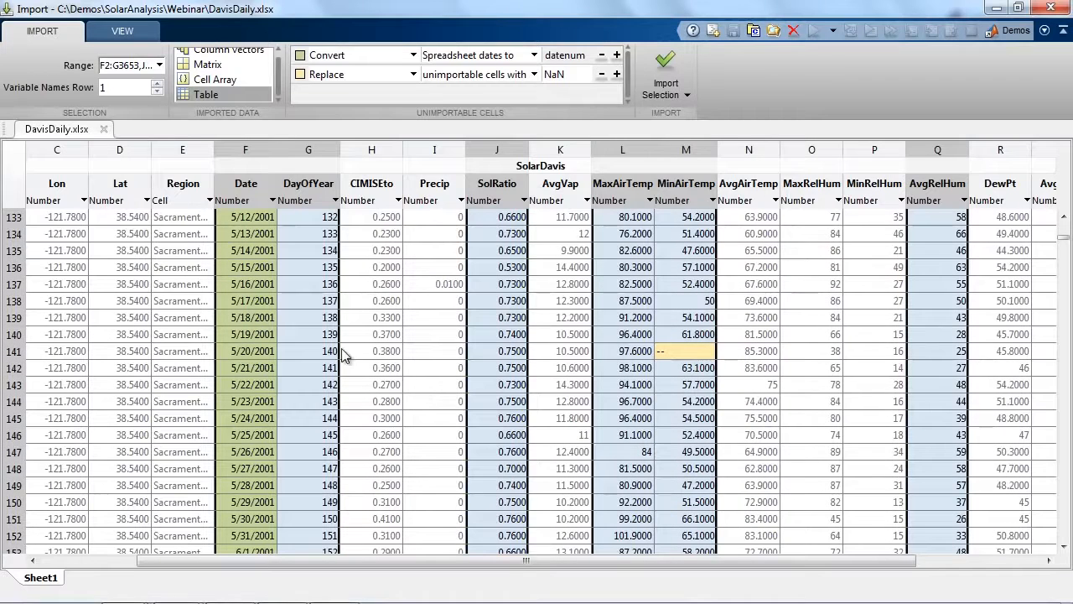
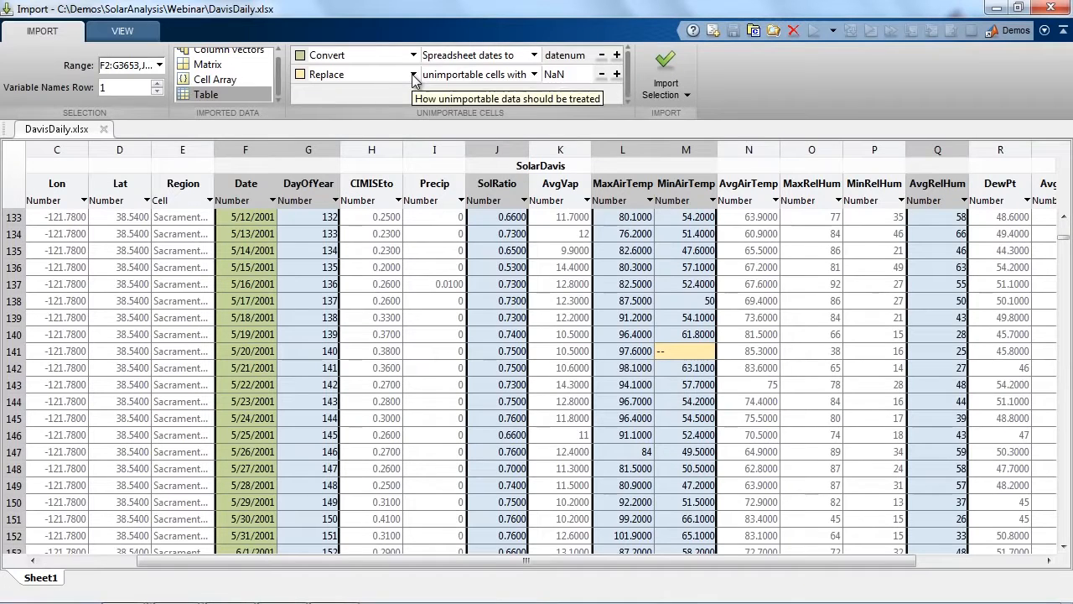
Exclude rows with unimportable cells from the DavisDaily import and generate an import function from the selection.
{"action": "left_click", "coordinate": [413, 76]}
{"action": "left_click", "coordinate": [392, 123]}
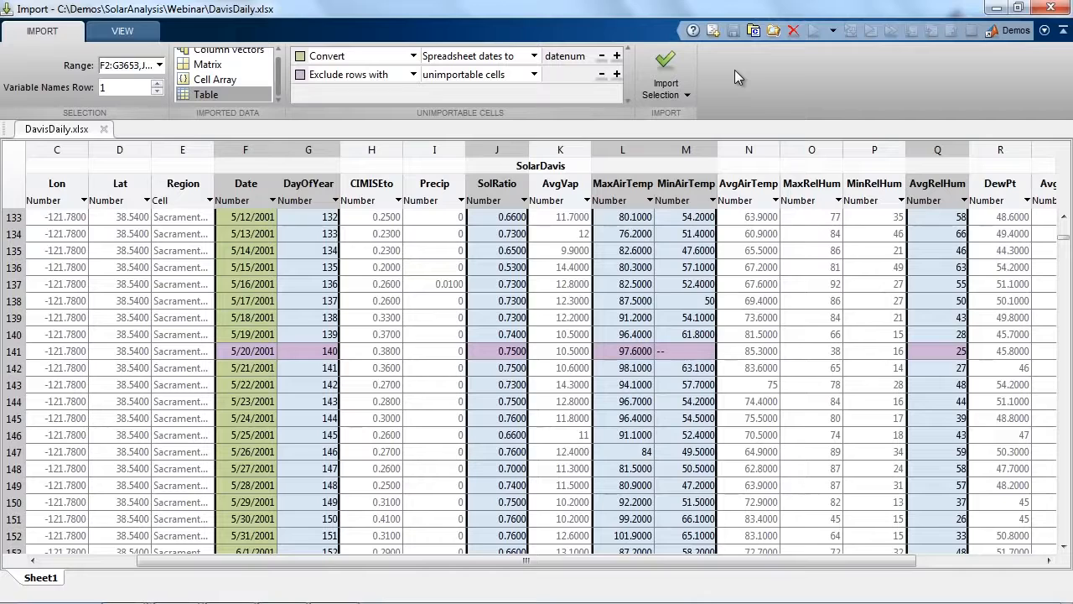
{"action": "left_click", "coordinate": [677, 93]}
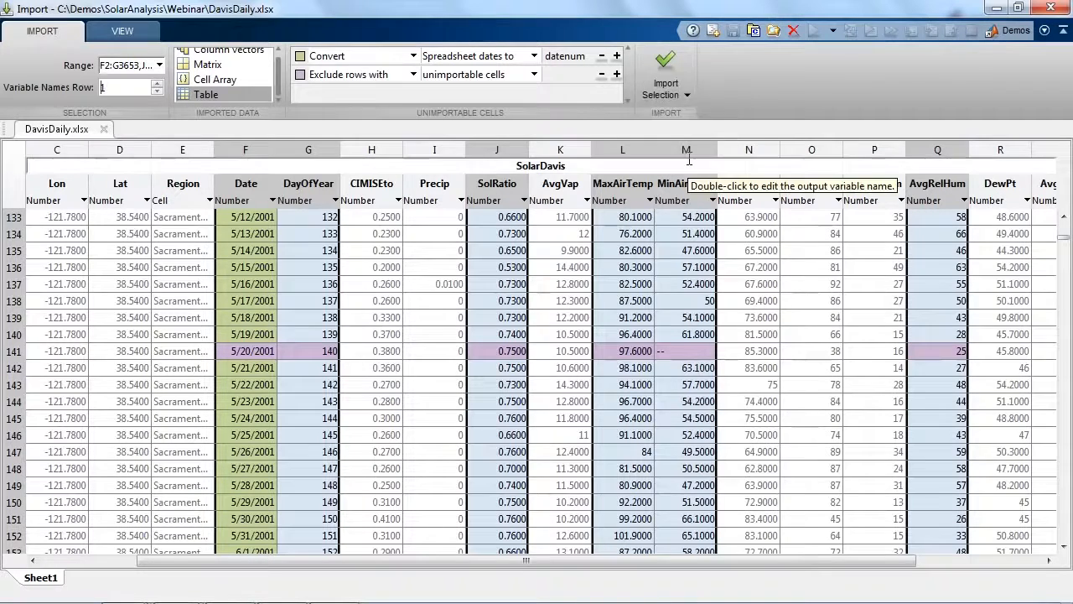
{"action": "left_click", "coordinate": [689, 159]}
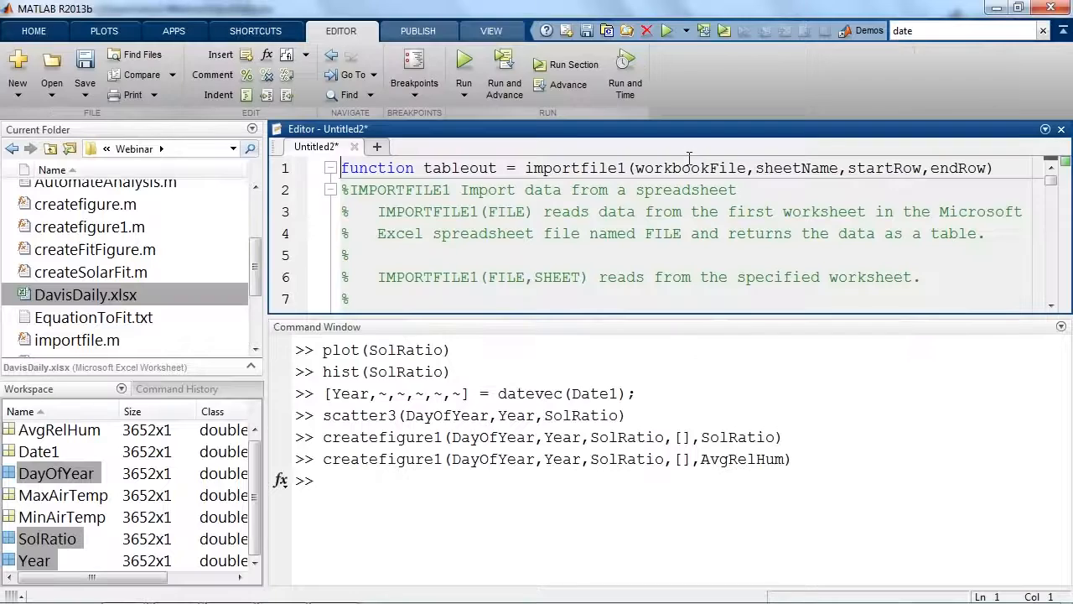
Examine the declaration line of the generated importfile1 function: its name, its input arguments and its tableout output.
{"action": "left_click", "coordinate": [544, 211]}
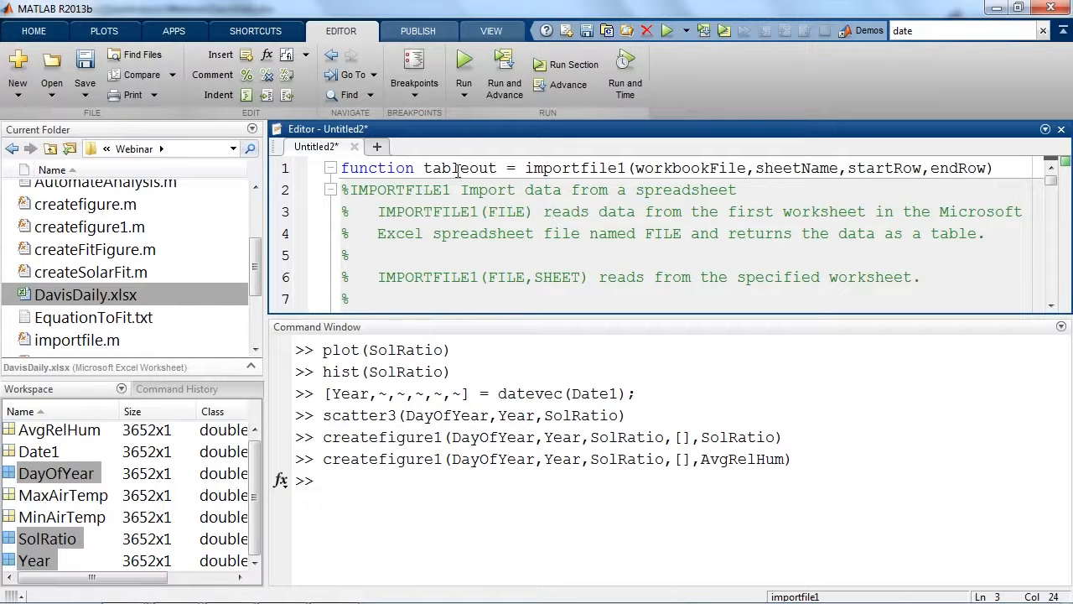
{"action": "left_click_drag", "start_coordinate": [342, 167], "coordinate": [413, 168]}
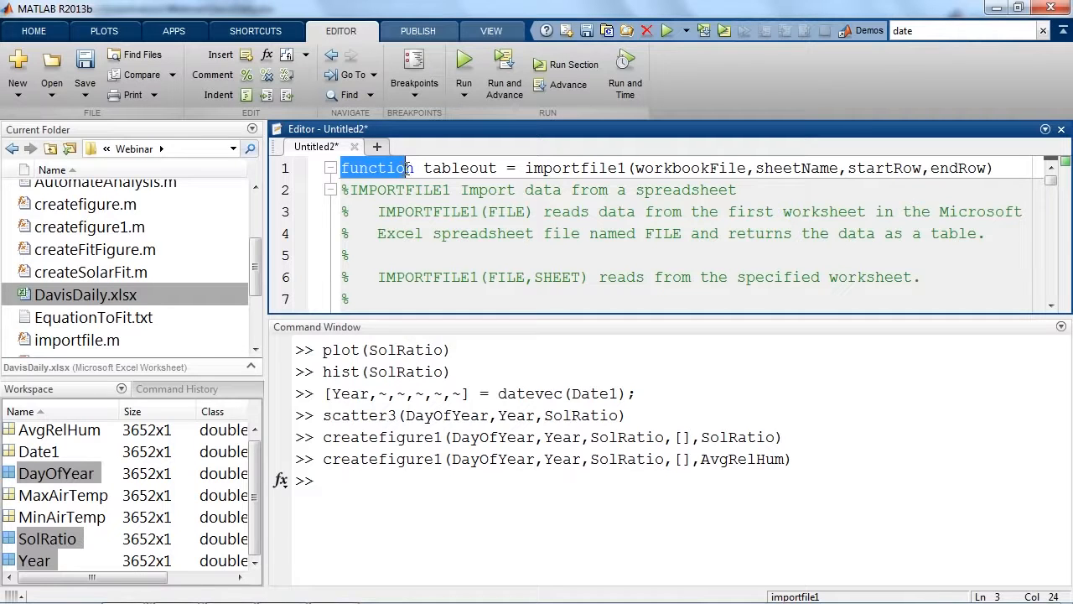
{"action": "left_click", "coordinate": [415, 168]}
{"action": "left_click_drag", "start_coordinate": [423, 168], "coordinate": [627, 168]}
{"action": "left_click", "coordinate": [507, 168]}
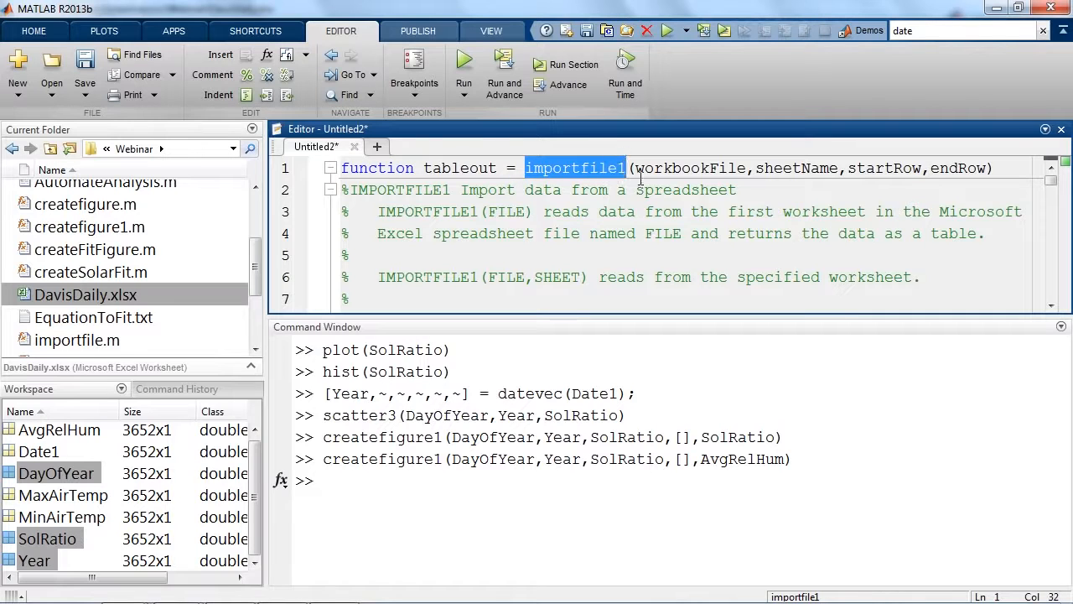
{"action": "left_click", "coordinate": [629, 167]}
{"action": "left_click_drag", "start_coordinate": [630, 168], "coordinate": [784, 167]}
{"action": "left_click", "coordinate": [783, 168]}
{"action": "left_click", "coordinate": [752, 194]}
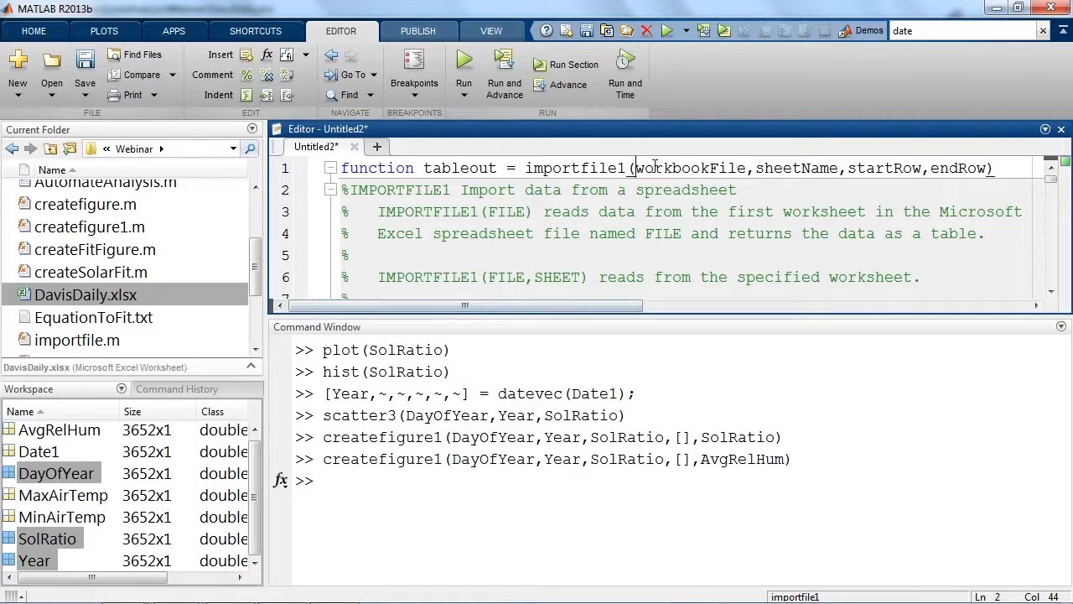
{"action": "left_click_drag", "start_coordinate": [635, 168], "coordinate": [758, 171]}
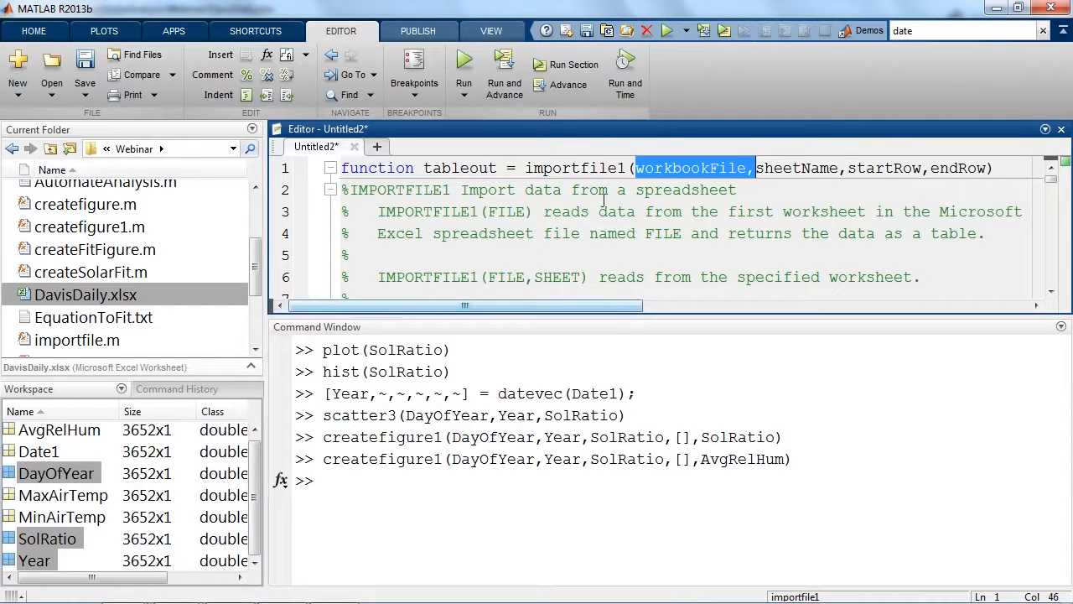
{"action": "left_click_drag", "start_coordinate": [423, 168], "coordinate": [505, 171]}
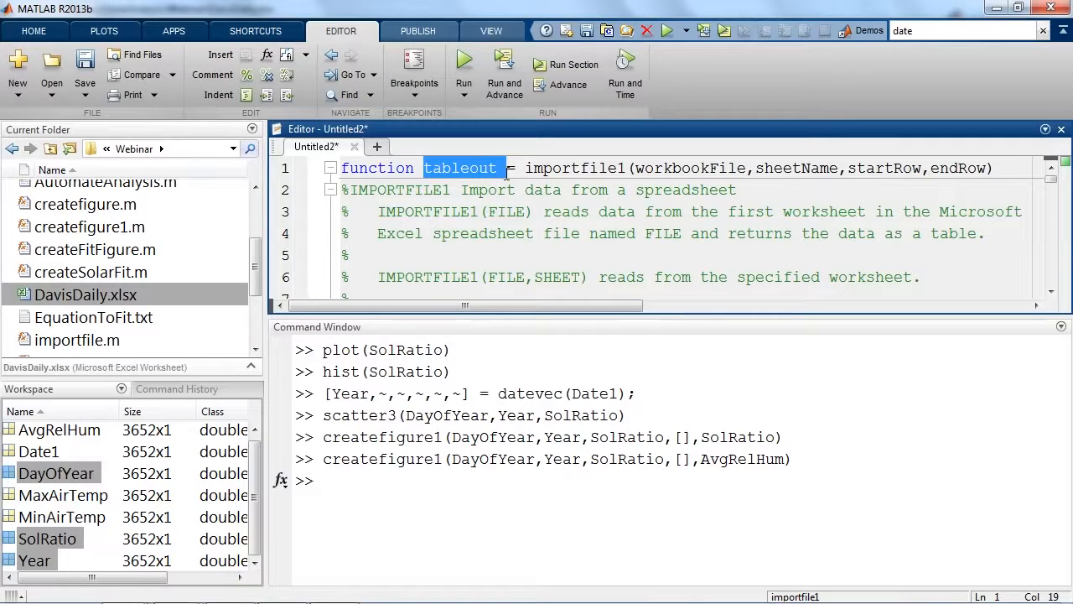
Save the generated import function as importfile1.m in the Webinar folder.
{"action": "left_click", "coordinate": [505, 172]}
{"action": "left_click", "coordinate": [75, 52]}
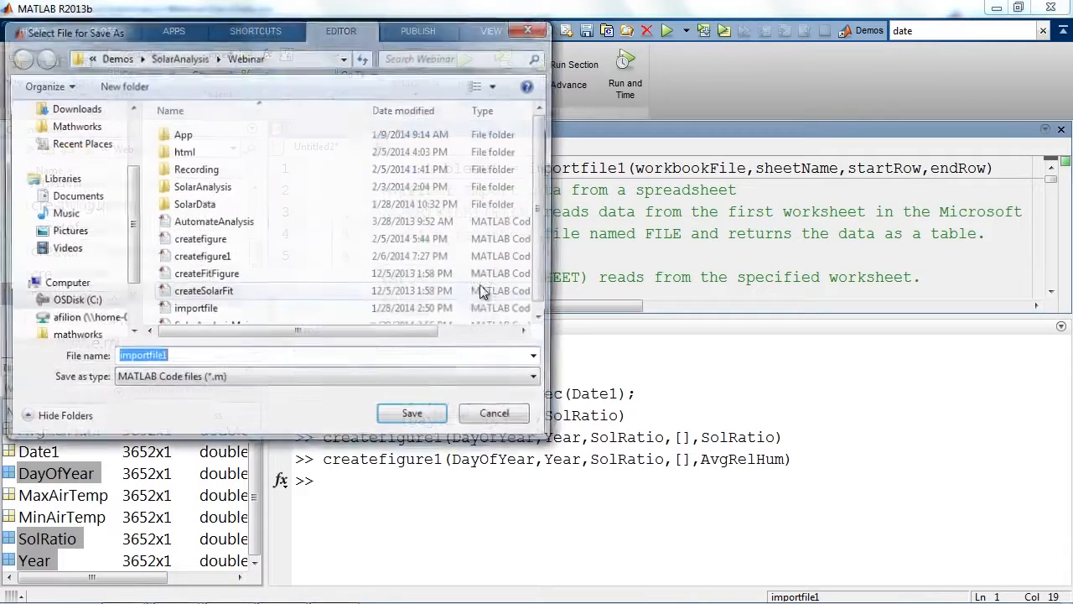
{"action": "left_click", "coordinate": [397, 425]}
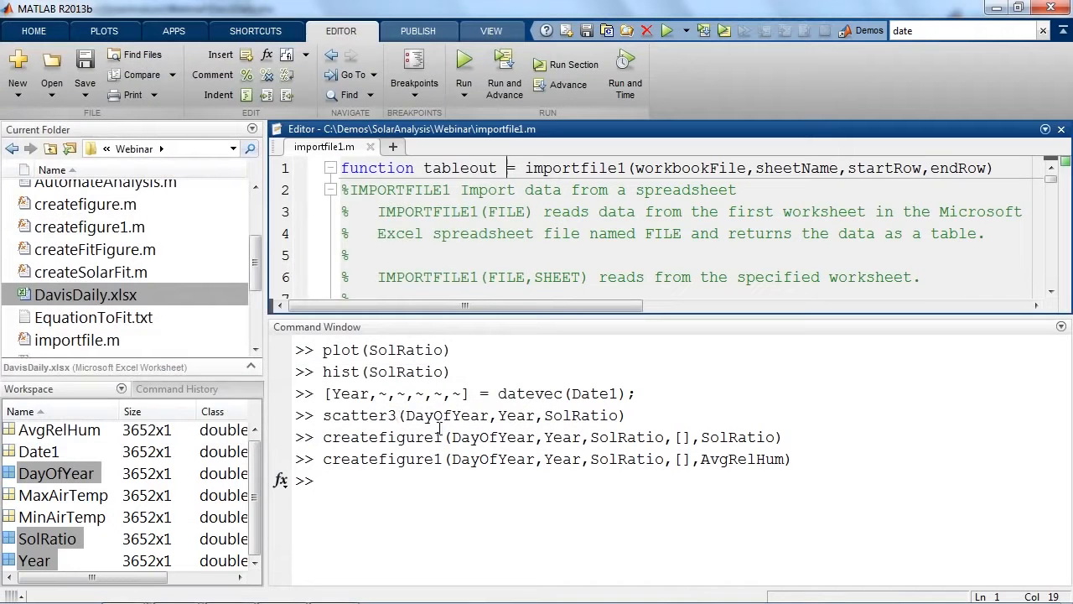
Clear all workspace variables and the Command Window with the clear and clc commands.
{"action": "left_click", "coordinate": [432, 499]}
{"action": "type", "text": "clear"}
{"action": "key", "text": "Return"}
{"action": "type", "text": "clc"}
{"action": "key", "text": "Return"}
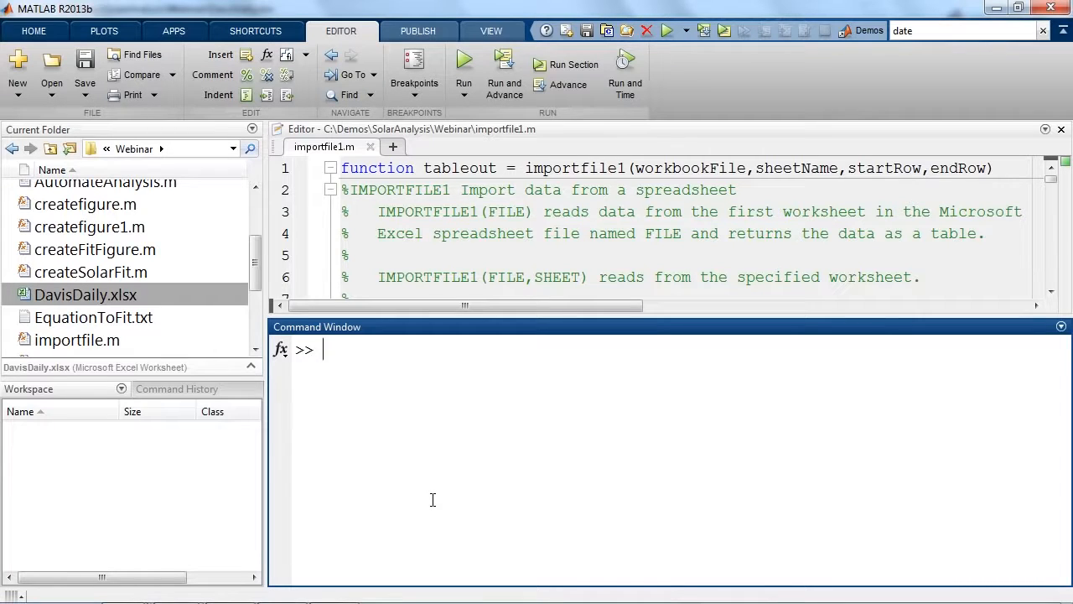
Import the spreadsheet with the generated function by running SolarDavis = importfile1('DavisDaily.xlsx'); in the Command Window.
{"action": "type", "text": "SolarDavis = importfile1"}
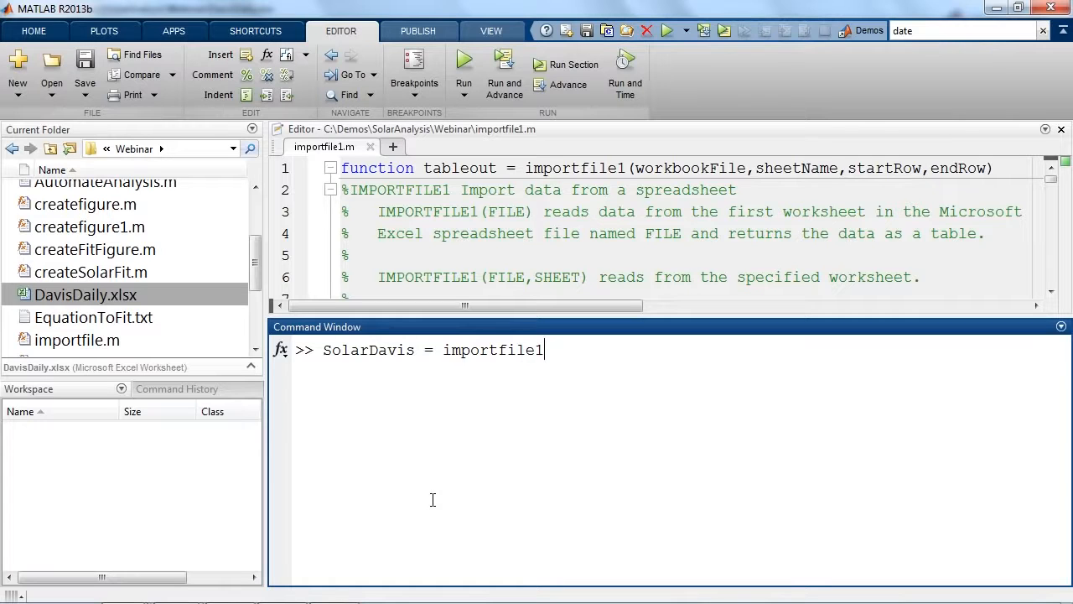
{"action": "type", "text": "("}
{"action": "type", "text": "DavisDi"}
{"action": "key", "text": "BackSpace"}
{"action": "type", "text": "aily.xlsx')"}
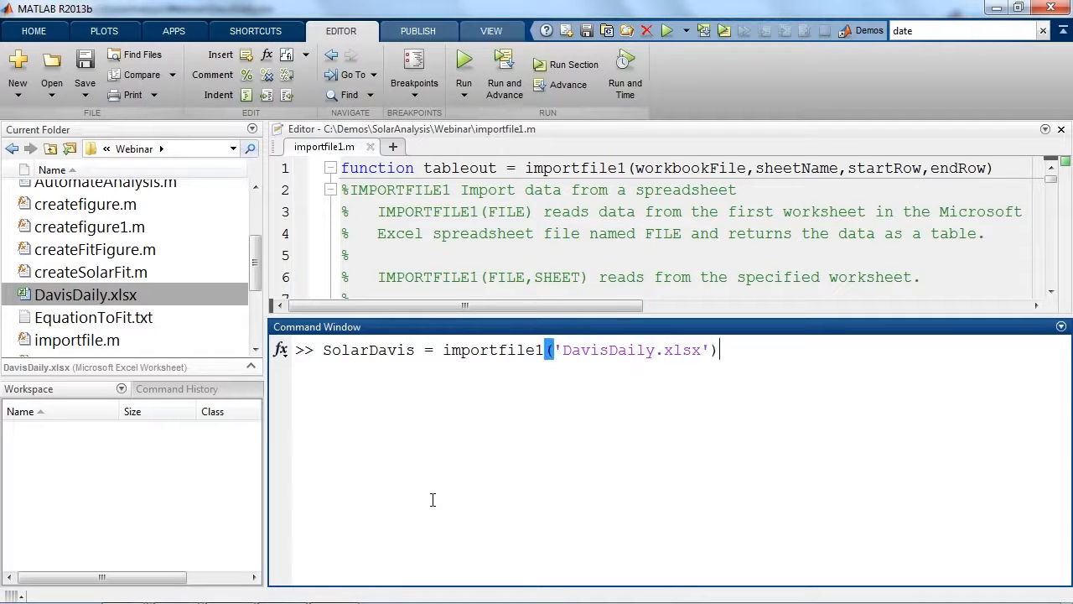
{"action": "type", "text": ";"}
{"action": "key", "text": "Return"}
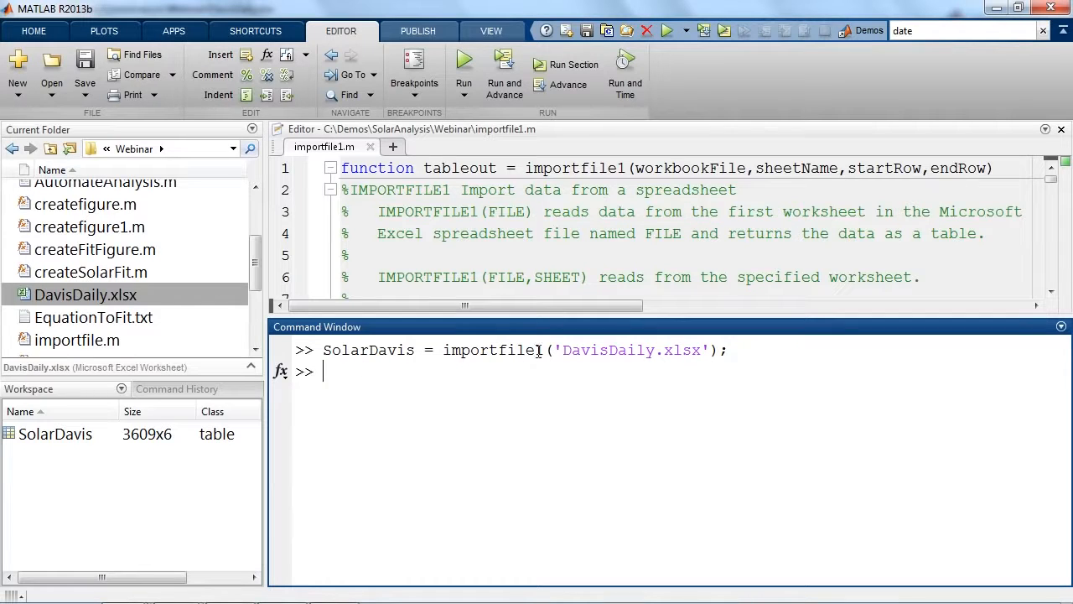
Review the file name argument and the output variable in the executed importfile1 command.
{"action": "left_click_drag", "start_coordinate": [563, 349], "coordinate": [711, 352]}
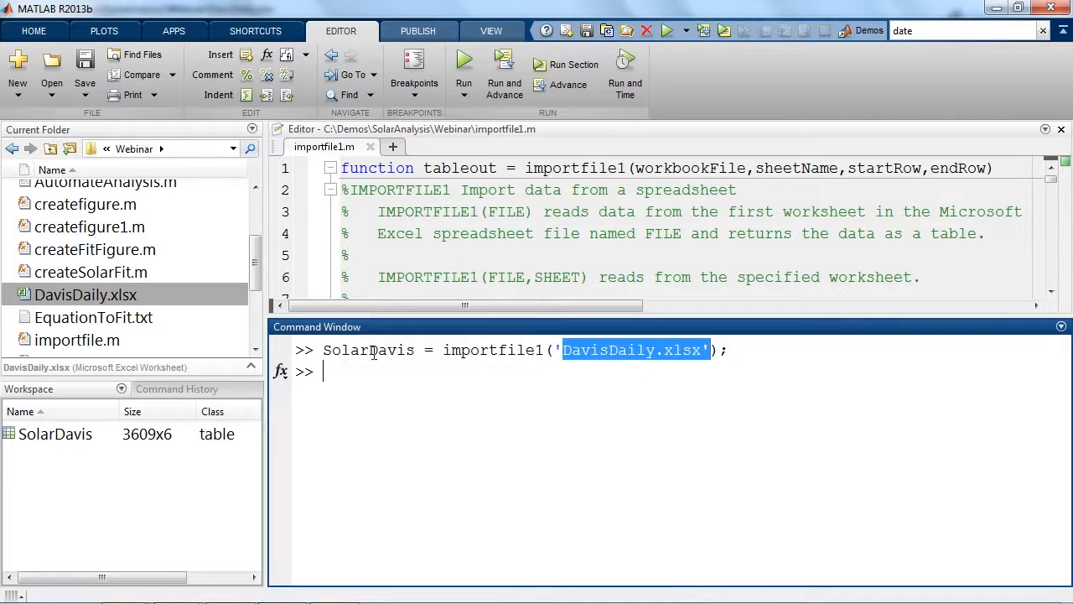
{"action": "left_click_drag", "start_coordinate": [416, 350], "coordinate": [322, 351]}
{"action": "left_click", "coordinate": [348, 379]}
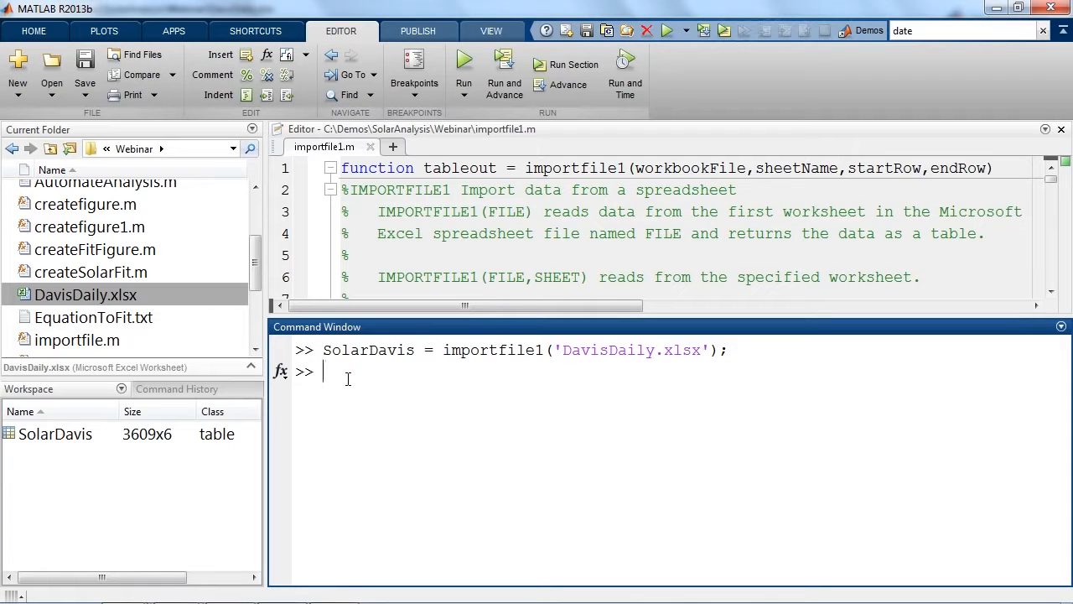
Find the data import section of importfile1.m and examine its xlsread calls.
{"action": "left_click", "coordinate": [798, 193]}
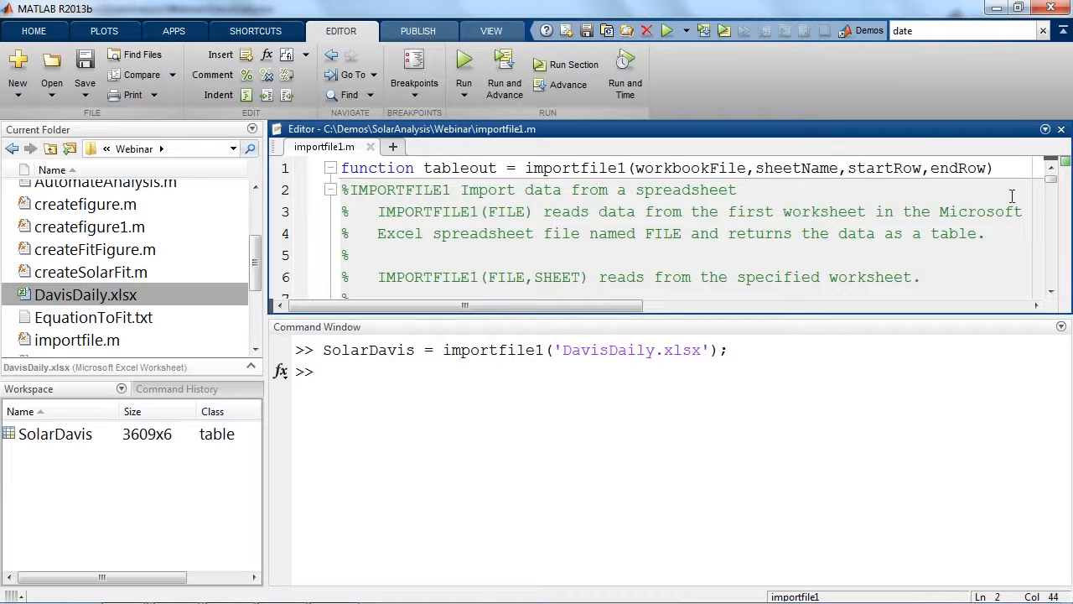
{"action": "left_click_drag", "start_coordinate": [1053, 186], "coordinate": [1054, 228]}
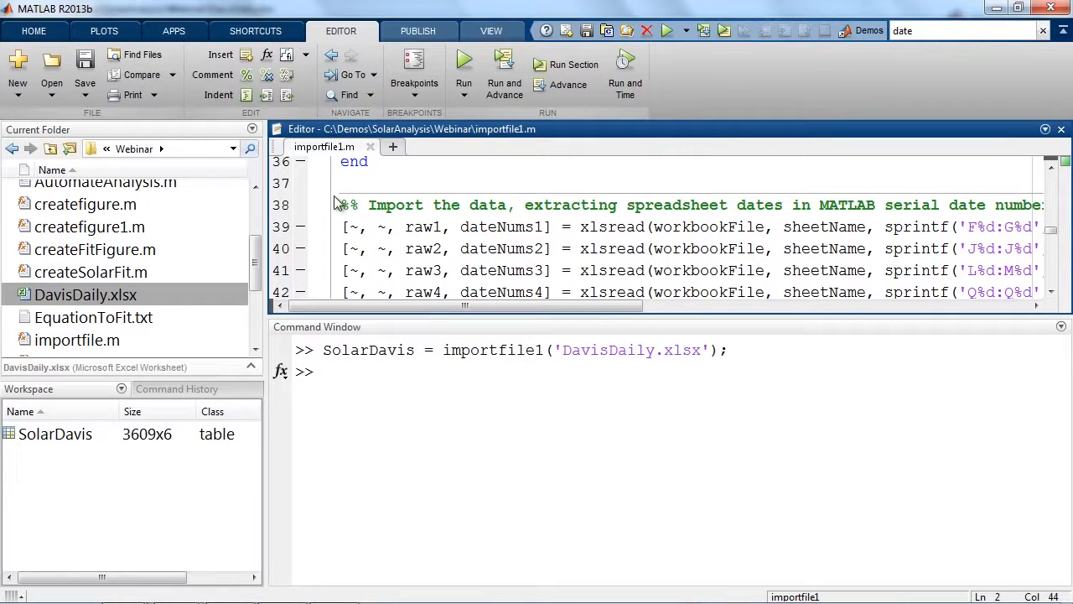
{"action": "left_click_drag", "start_coordinate": [367, 204], "coordinate": [507, 205]}
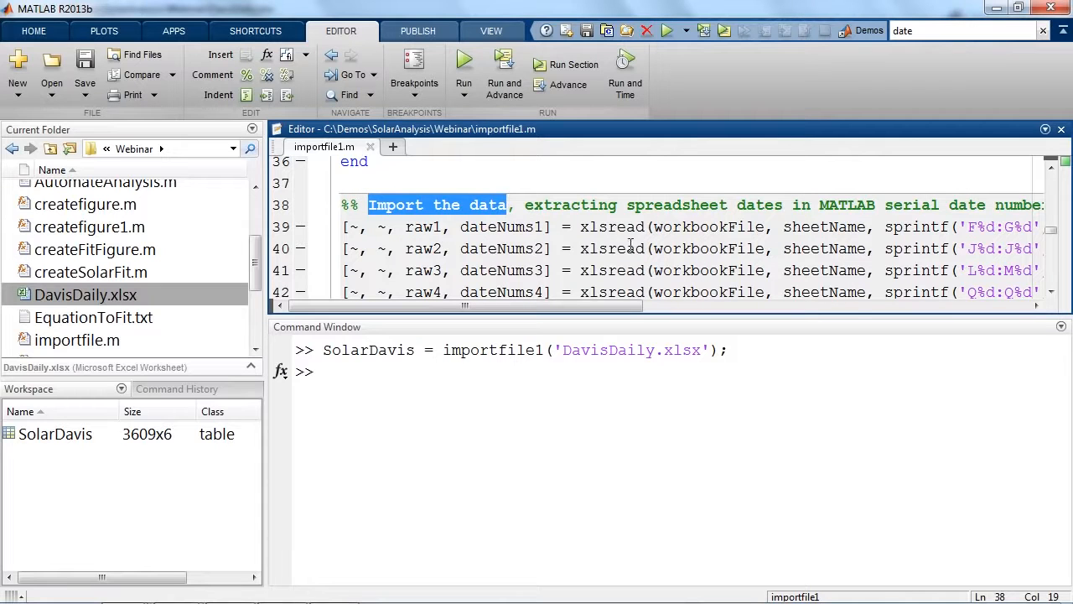
{"action": "left_click", "coordinate": [617, 248]}
{"action": "left_click", "coordinate": [619, 270]}
{"action": "left_click", "coordinate": [611, 226]}
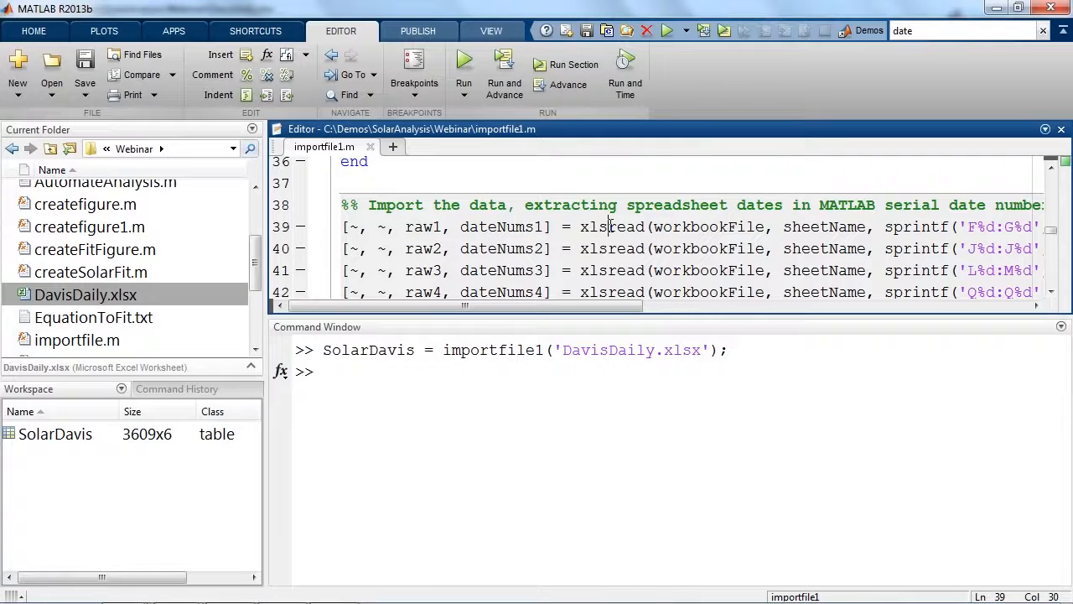
Open the help page for xlsread from the code and read it from the summary down to See Also.
{"action": "right_click", "coordinate": [611, 226]}
{"action": "left_click", "coordinate": [659, 241]}
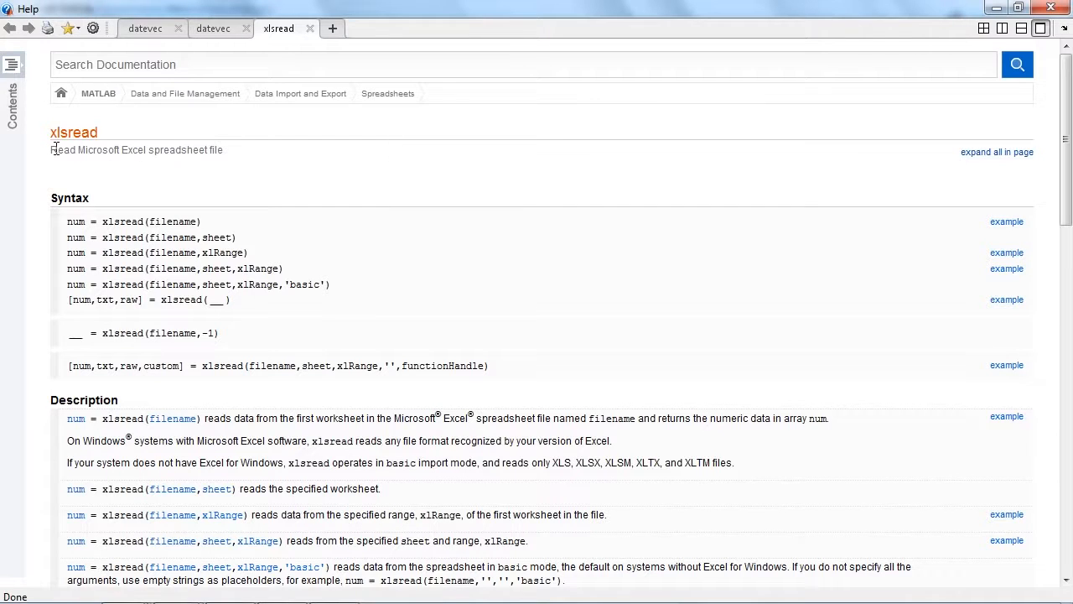
{"action": "left_click_drag", "start_coordinate": [52, 149], "coordinate": [222, 146]}
{"action": "left_click", "coordinate": [234, 147]}
{"action": "left_click_drag", "start_coordinate": [1070, 124], "coordinate": [1071, 519]}
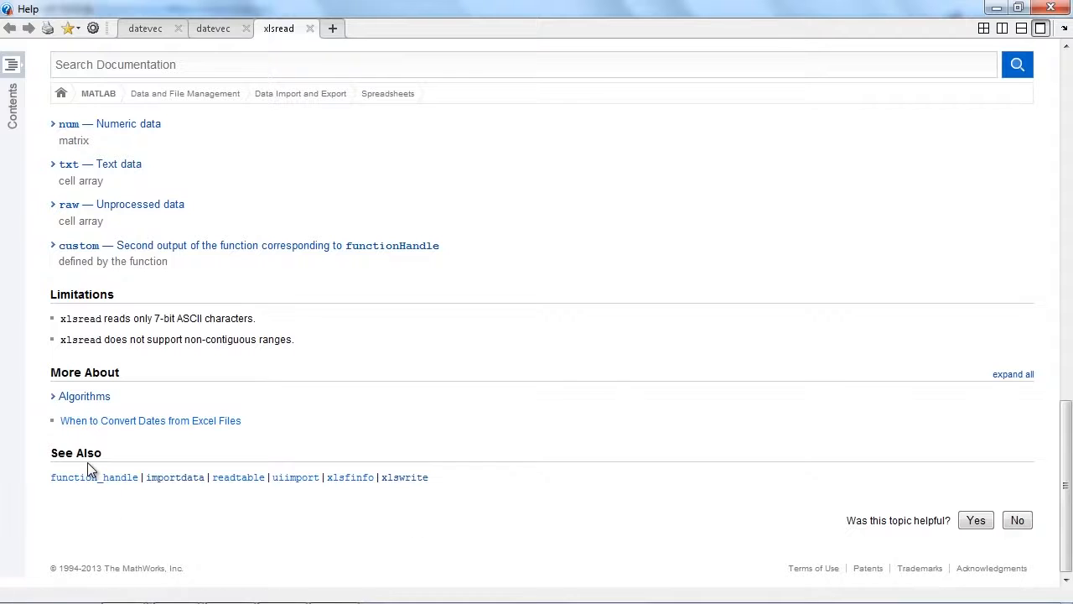
Open the related xlswrite help page, read its summary, and minimize the Help window.
{"action": "left_click", "coordinate": [400, 480]}
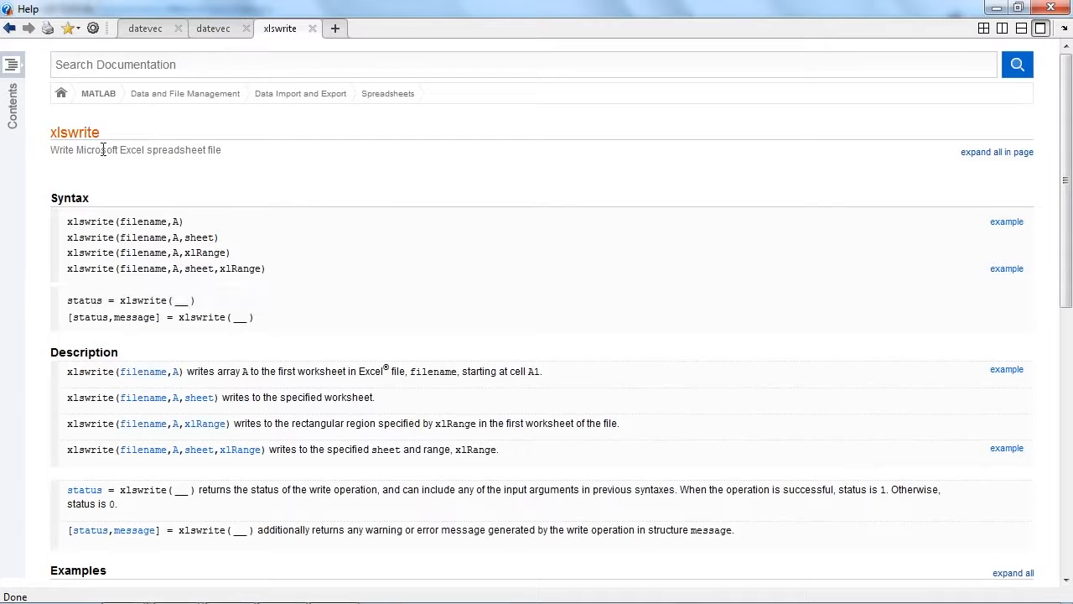
{"action": "left_click_drag", "start_coordinate": [52, 150], "coordinate": [225, 152]}
{"action": "left_click", "coordinate": [238, 155]}
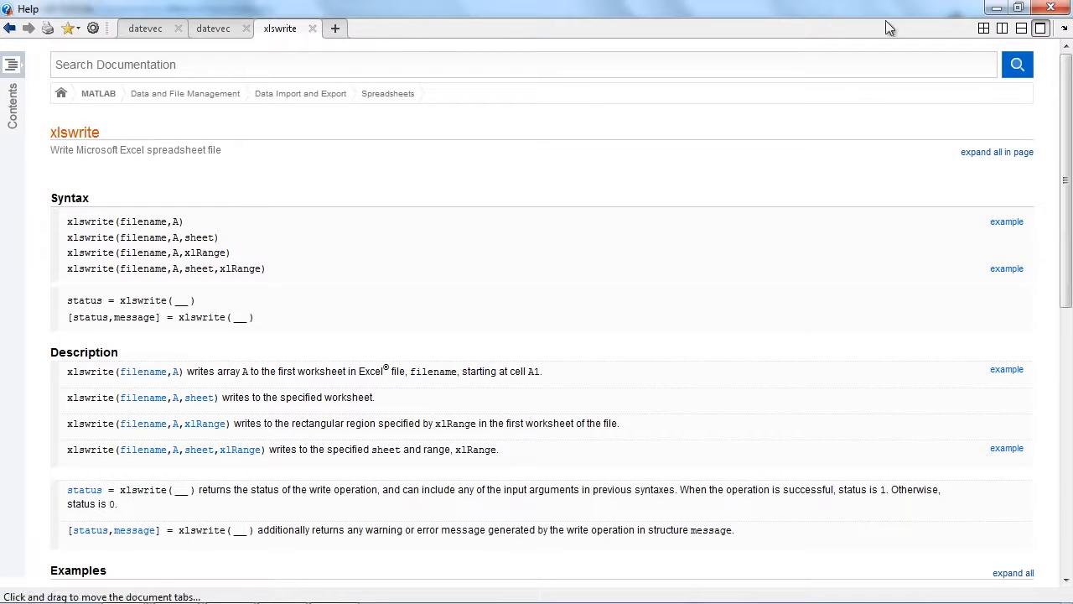
{"action": "left_click", "coordinate": [994, 10]}
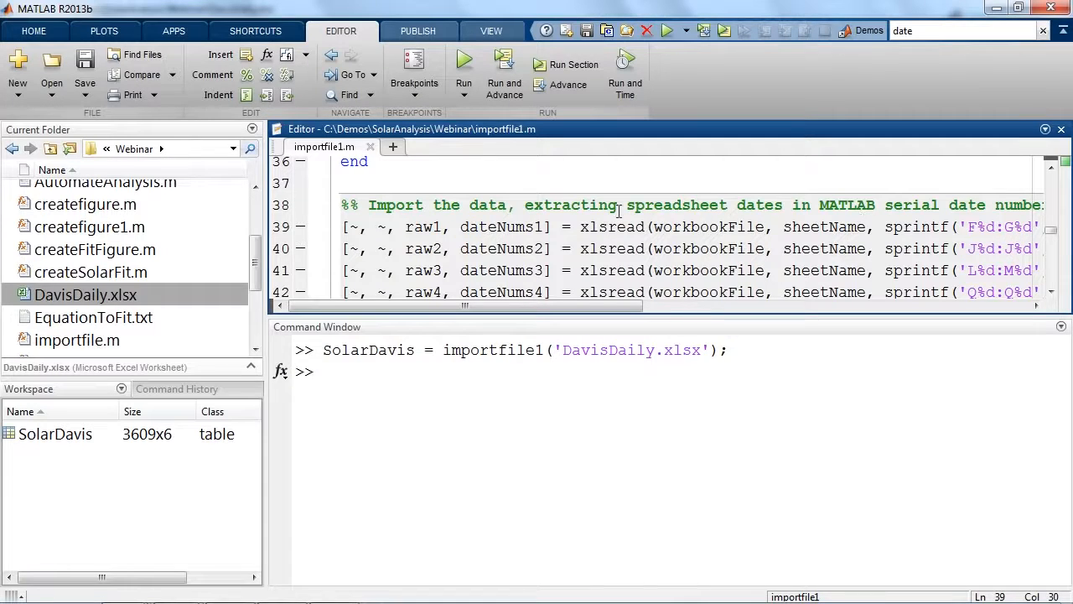
Close the Editor and open the SolarDavis table from the workspace in an enlarged variable view.
{"action": "left_click", "coordinate": [1061, 130]}
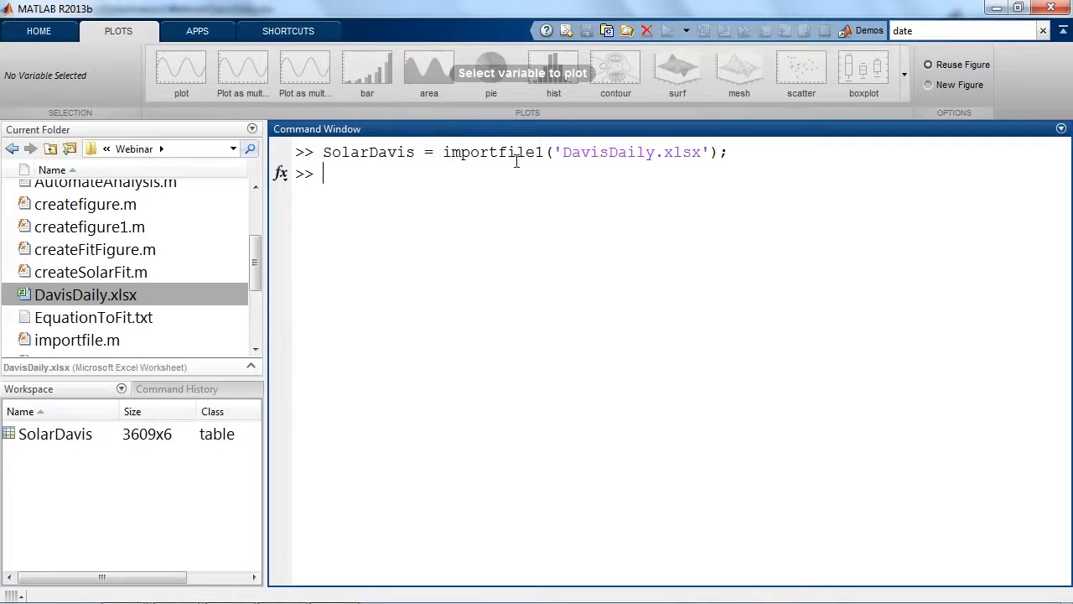
{"action": "left_click", "coordinate": [47, 30]}
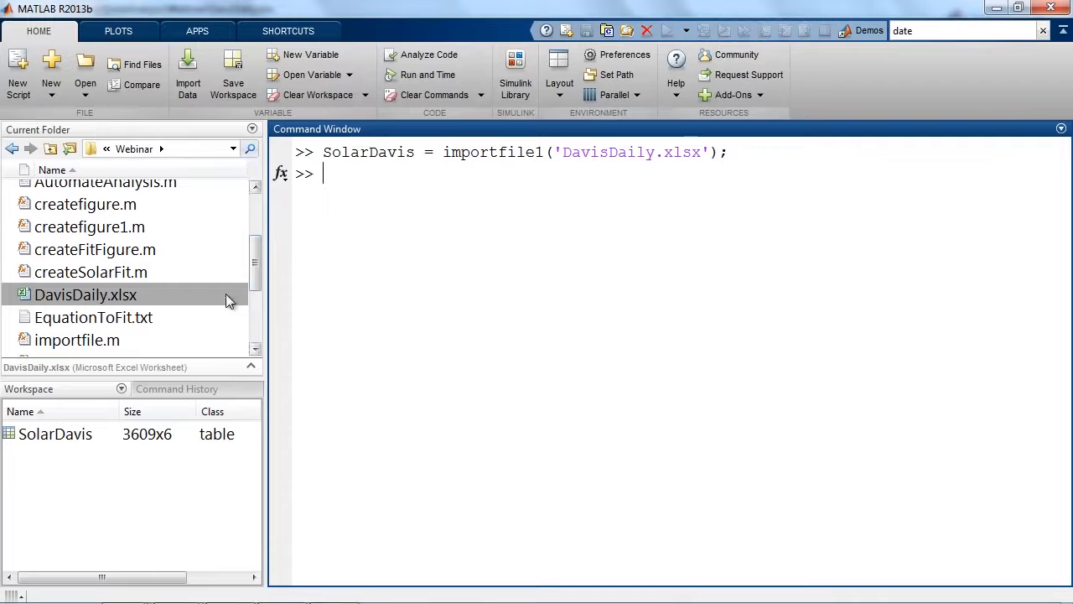
{"action": "left_click", "coordinate": [79, 388]}
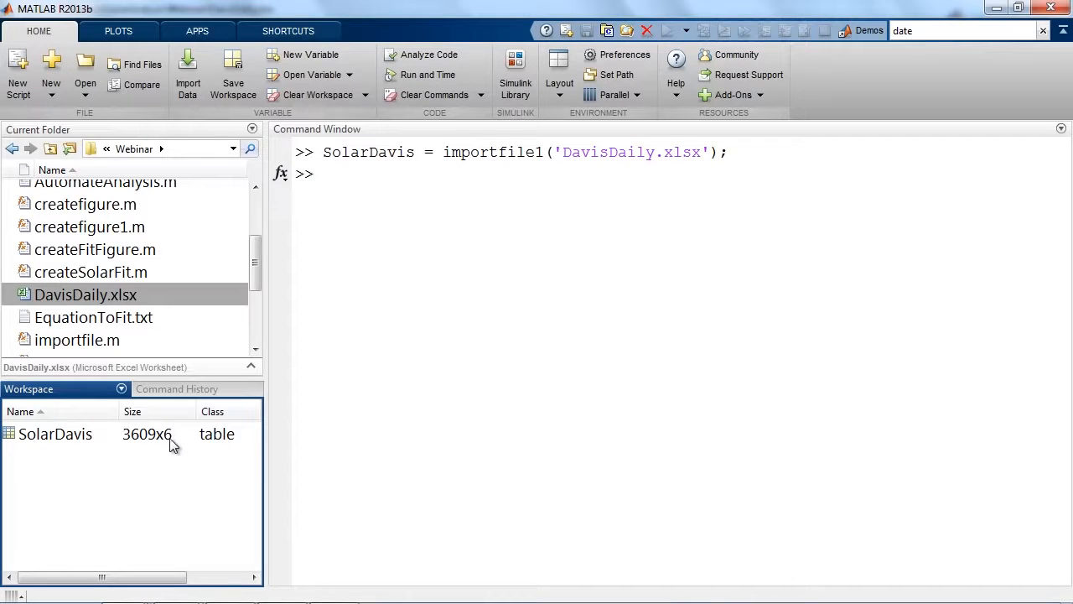
{"action": "left_click", "coordinate": [12, 433]}
{"action": "double_click", "coordinate": [12, 434]}
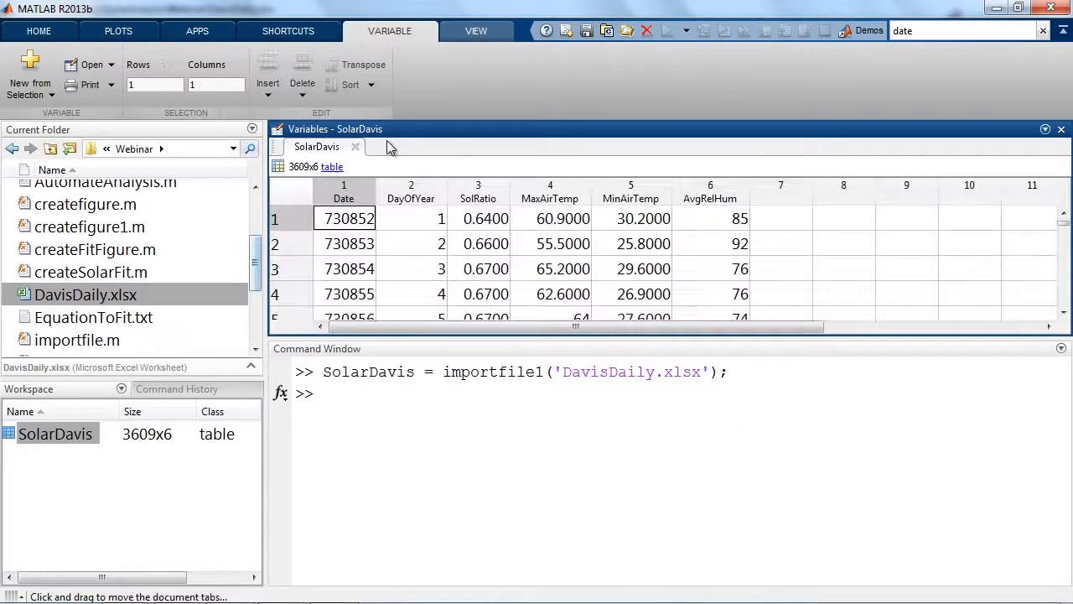
{"action": "left_click_drag", "start_coordinate": [534, 338], "coordinate": [537, 389]}
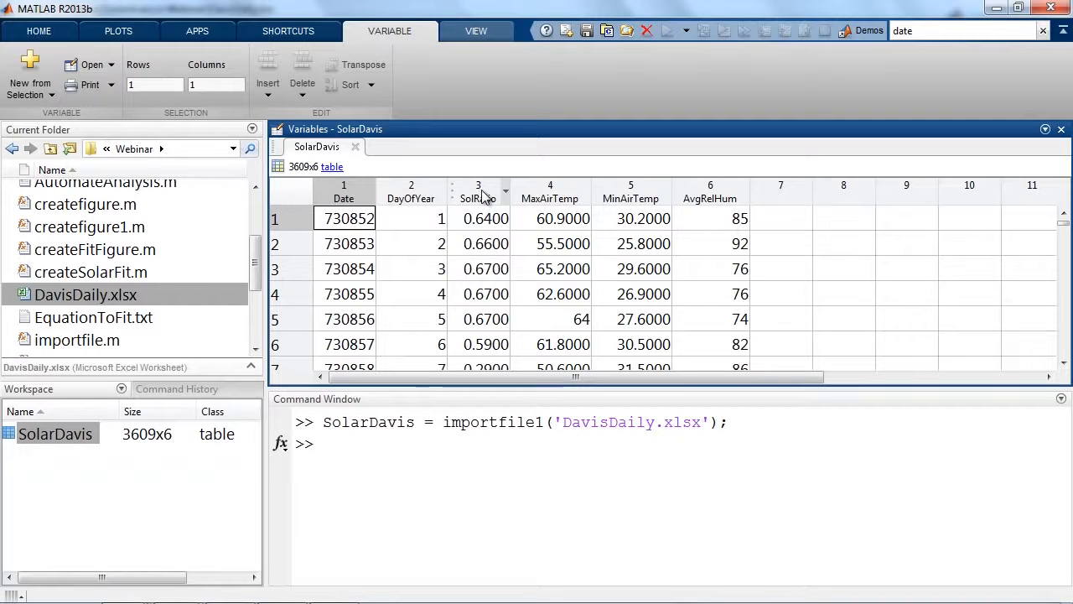
Plot a histogram of the SolRatio column of SolarDavis and close the figure after viewing it.
{"action": "left_click", "coordinate": [479, 193]}
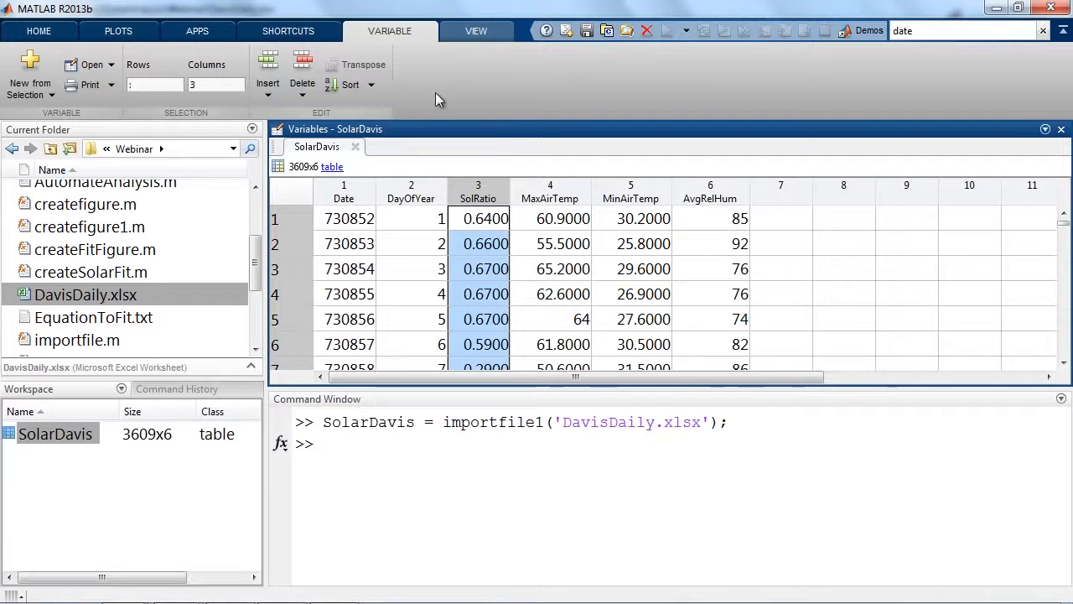
{"action": "left_click", "coordinate": [152, 34]}
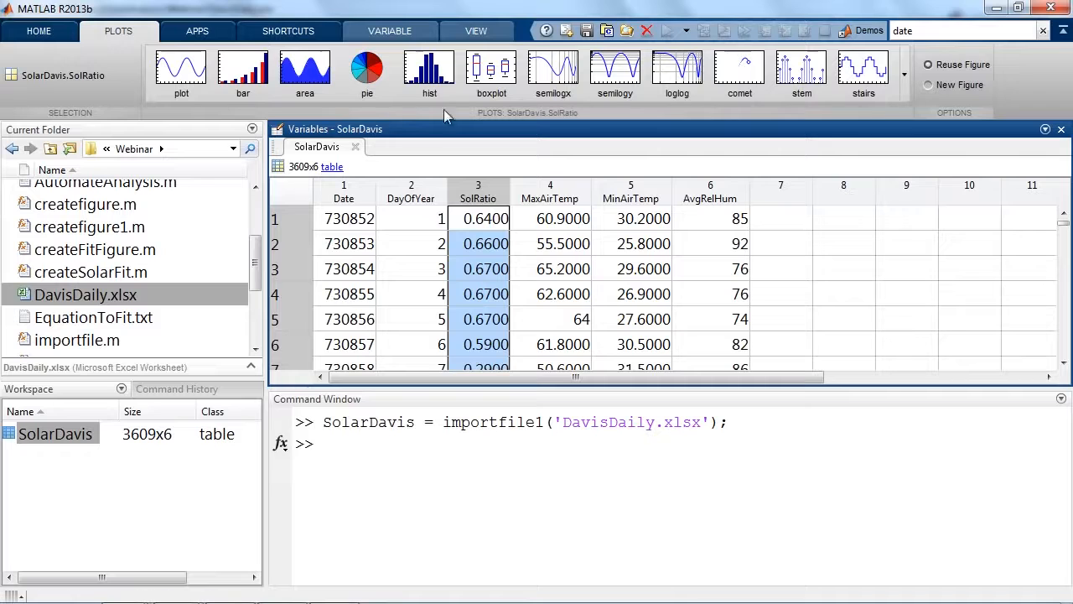
{"action": "left_click", "coordinate": [432, 83]}
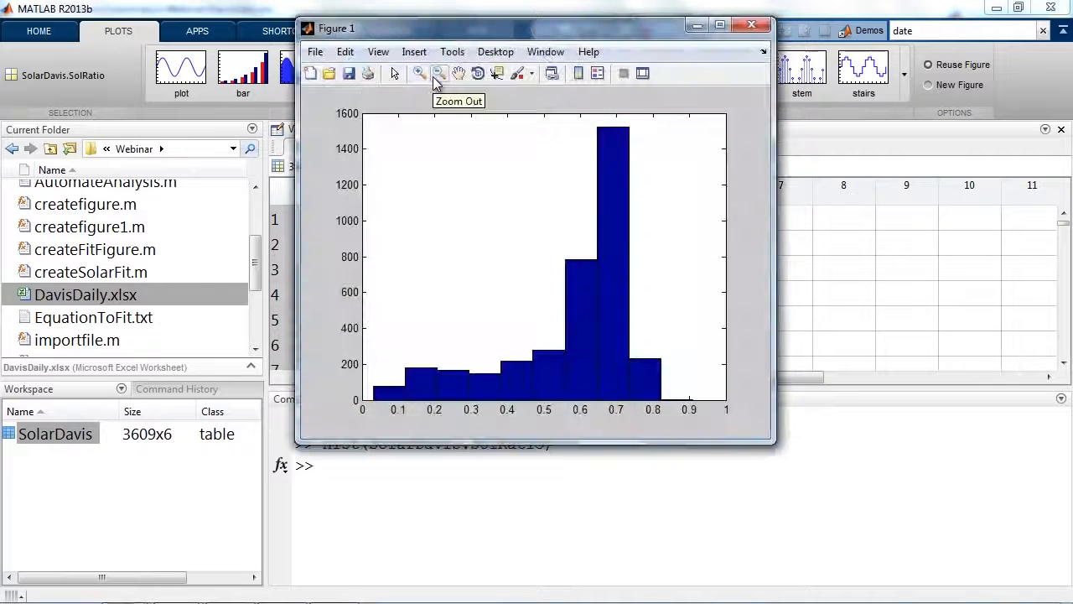
{"action": "left_click", "coordinate": [751, 25]}
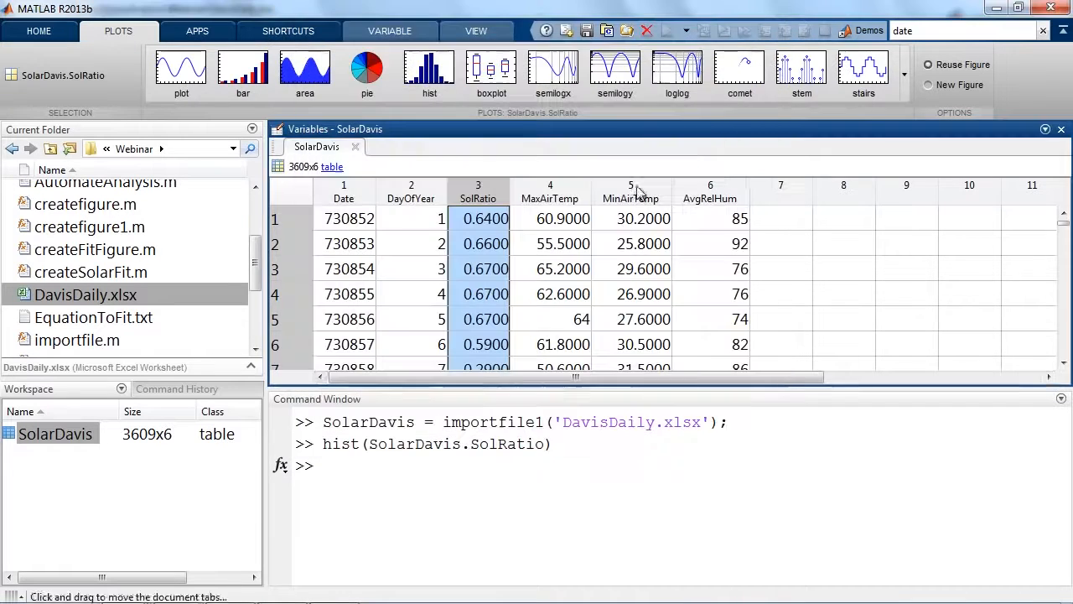
Close the SolarDavis variable view and return to an empty prompt in the Command Window.
{"action": "left_click_drag", "start_coordinate": [323, 443], "coordinate": [553, 444]}
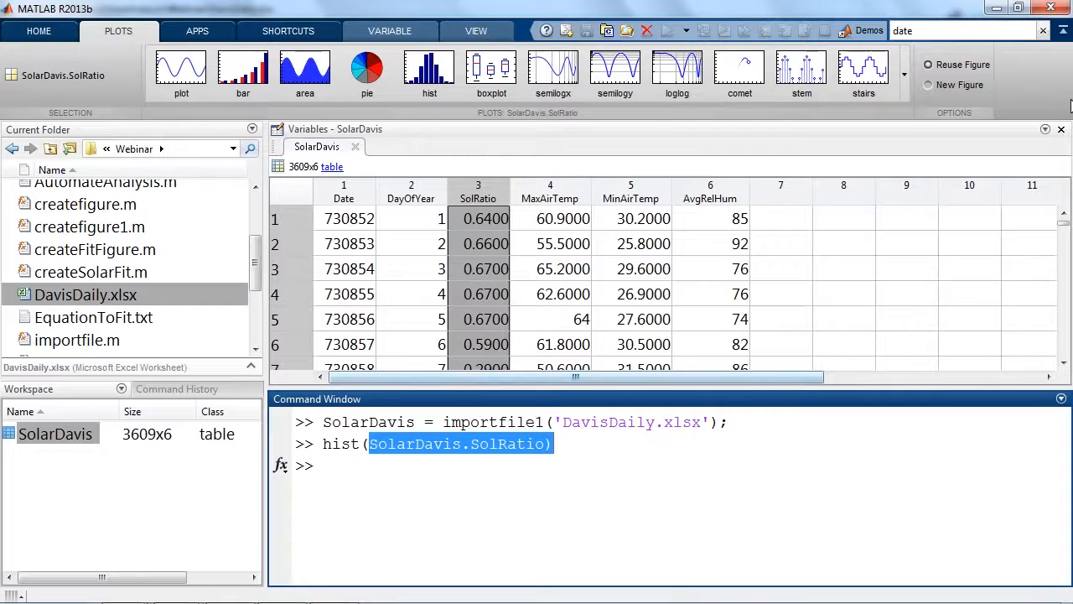
{"action": "left_click", "coordinate": [1061, 129]}
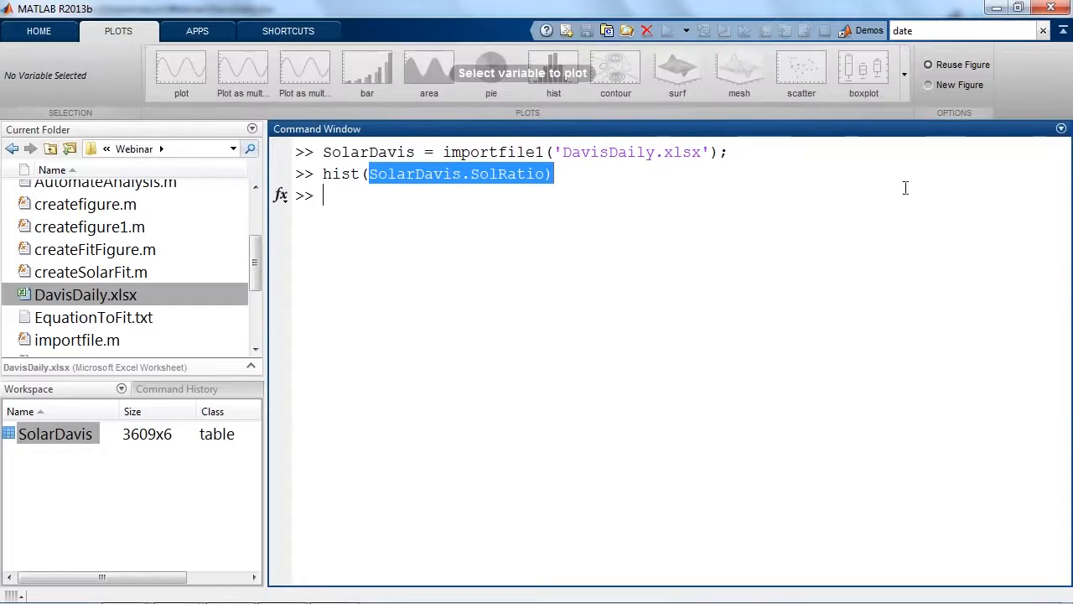
{"action": "left_click", "coordinate": [448, 203]}
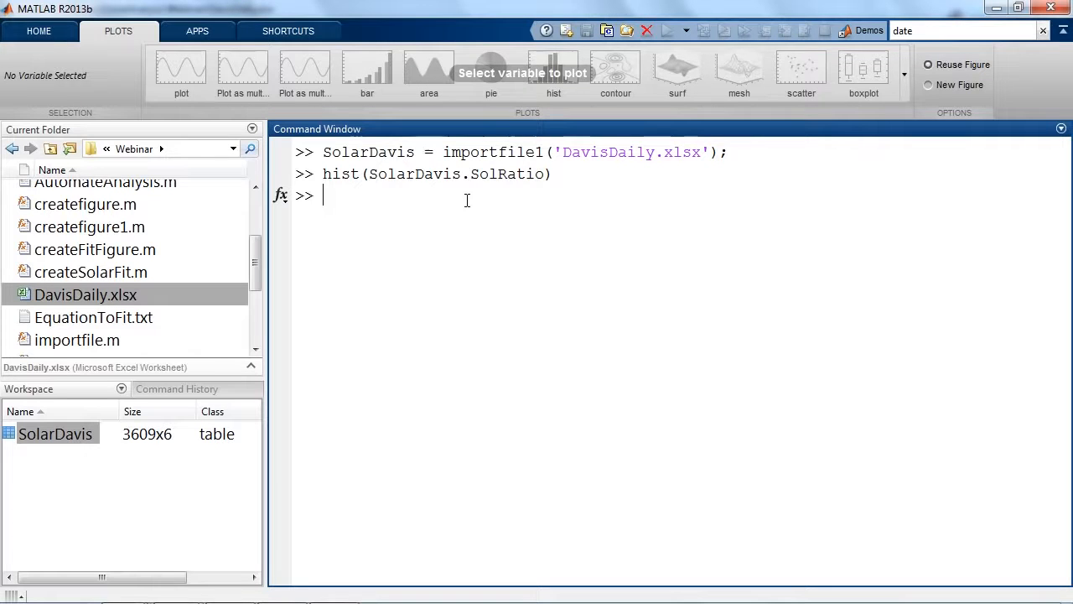
{"action": "left_click", "coordinate": [39, 31]}
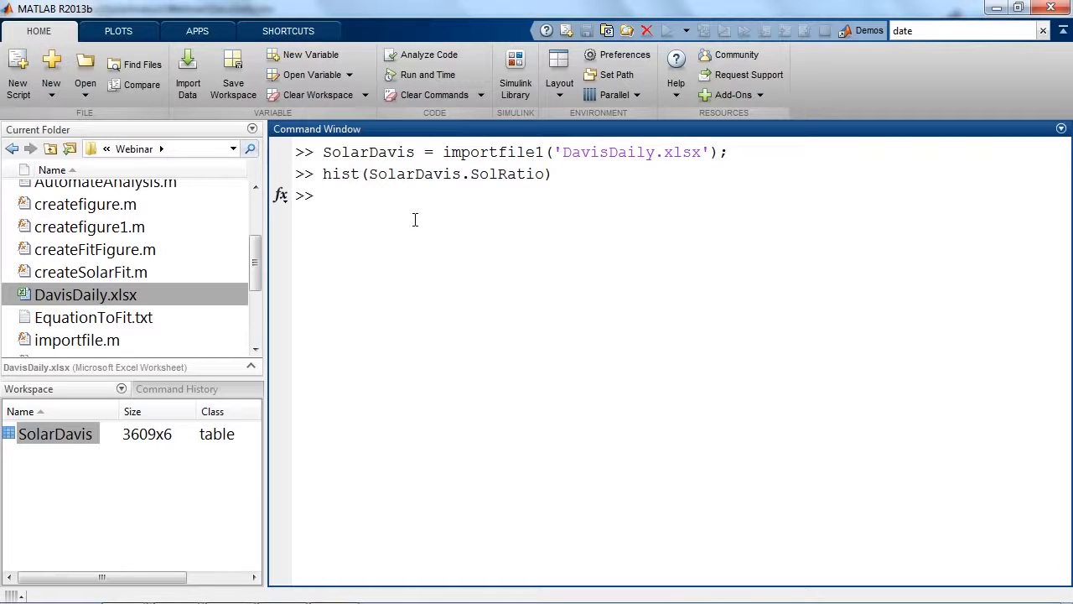
Enter the command [Year,~,~,~,~,~] = datevec(Date1); at the prompt without running it.
{"action": "key", "text": "Up"}
{"action": "key", "text": "Up"}
{"action": "key", "text": "Down"}
{"action": "key", "text": "Down"}
{"action": "type", "text": "["}
{"action": "type", "text": "Year,~,~,~,~,~] = datevec(Date1);"}
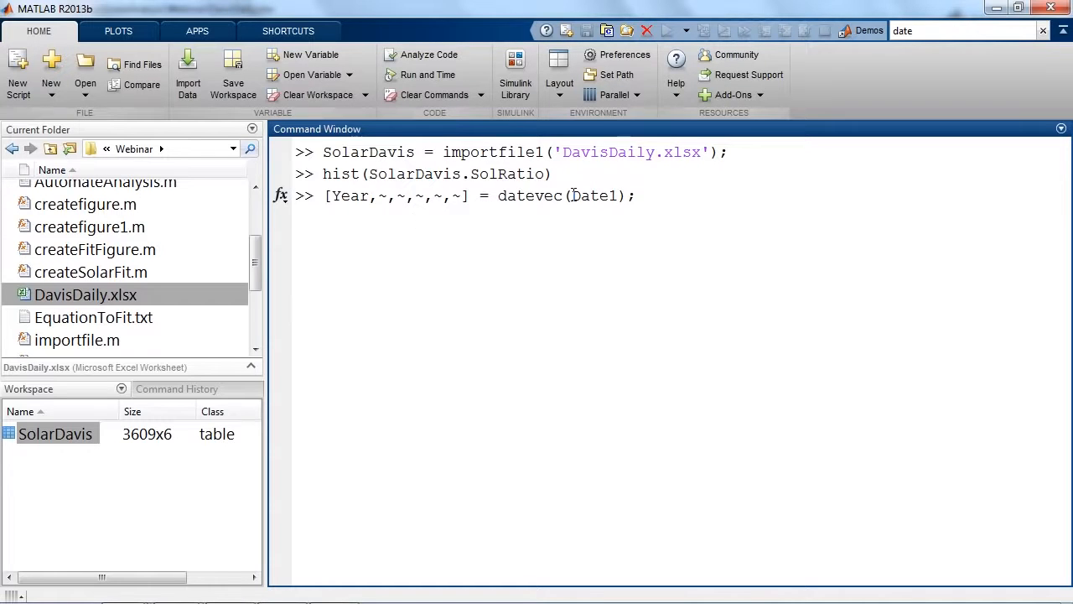
Replace the datevec argument with SolarDavis.Date and run the command to extract Year.
{"action": "left_click_drag", "start_coordinate": [571, 196], "coordinate": [612, 198]}
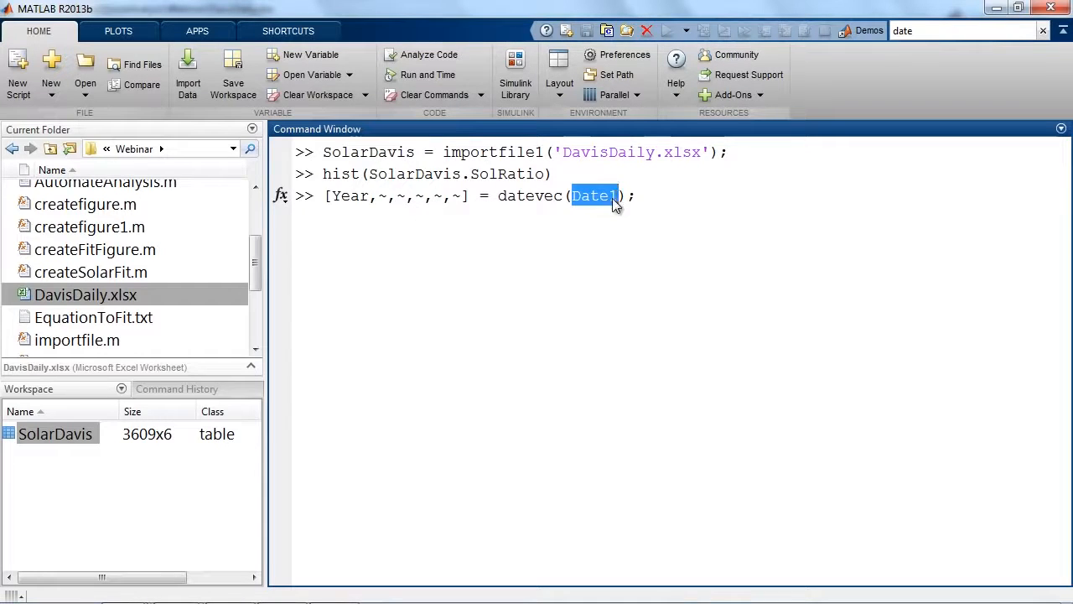
{"action": "key", "text": "BackSpace"}
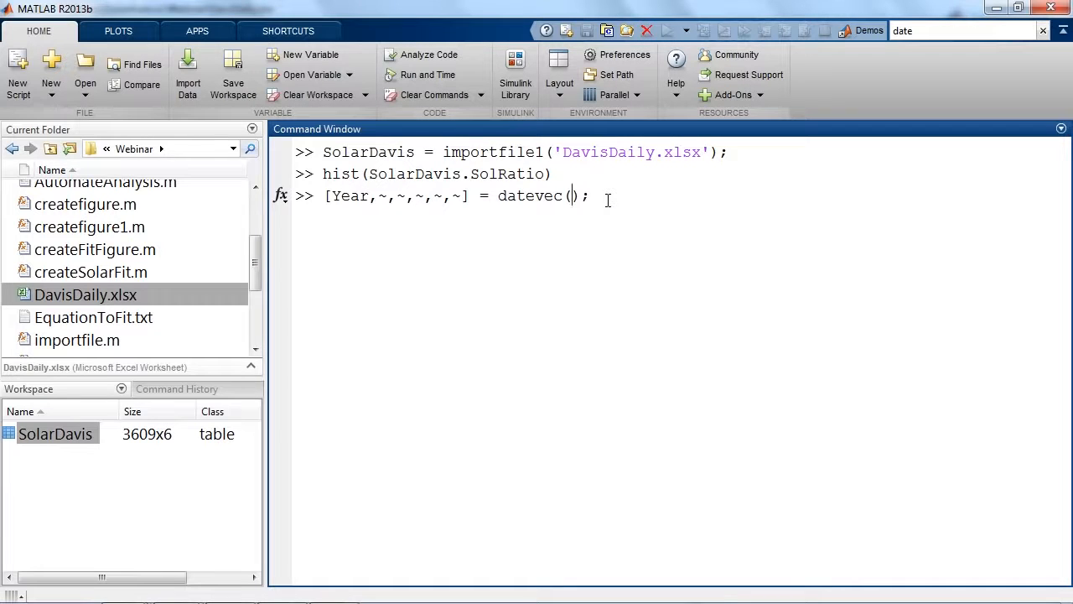
{"action": "type", "text": "SolarDavis."}
{"action": "key", "text": "Tab"}
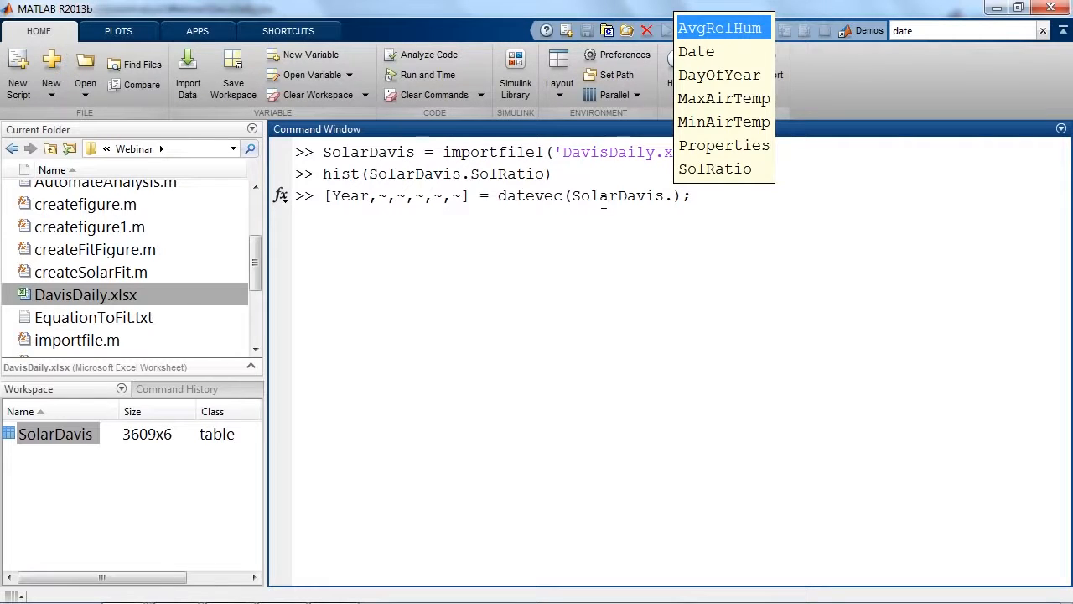
{"action": "key", "text": "Down"}
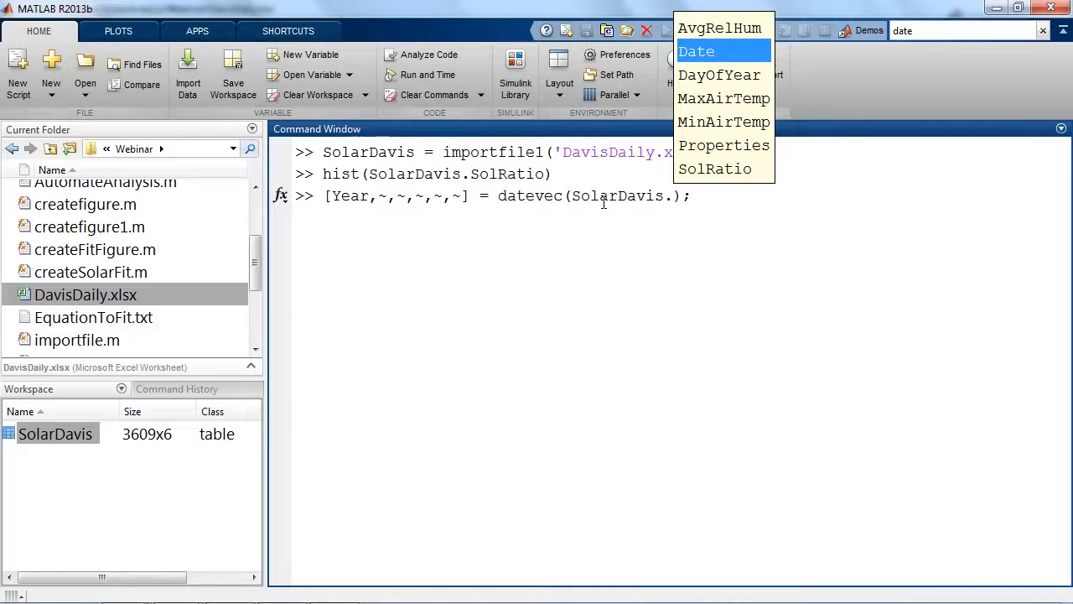
{"action": "key", "text": "Return"}
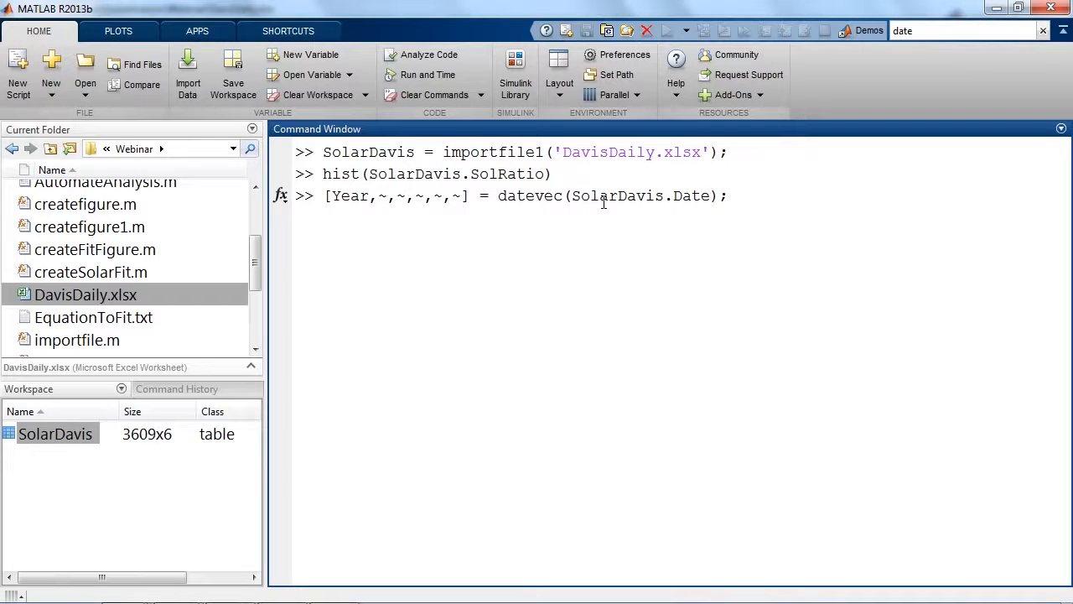
{"action": "key", "text": "Return"}
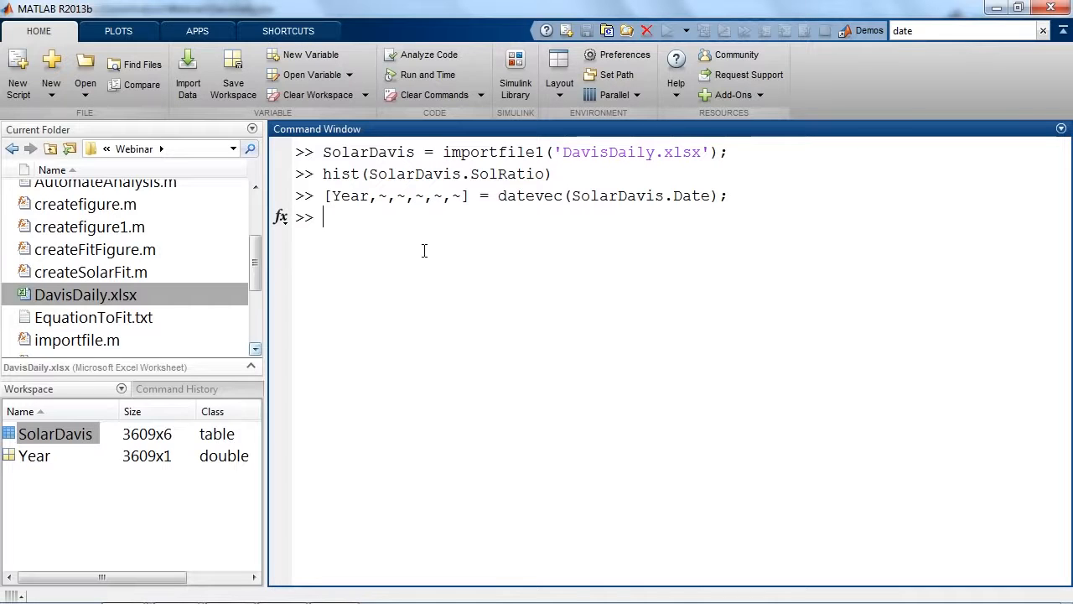
Recall the createfigure1 command and prefix its DayOfYear, SolRatio and AvgRelHum arguments with SolarDavis.
{"action": "type", "text": "cre"}
{"action": "key", "text": "Up"}
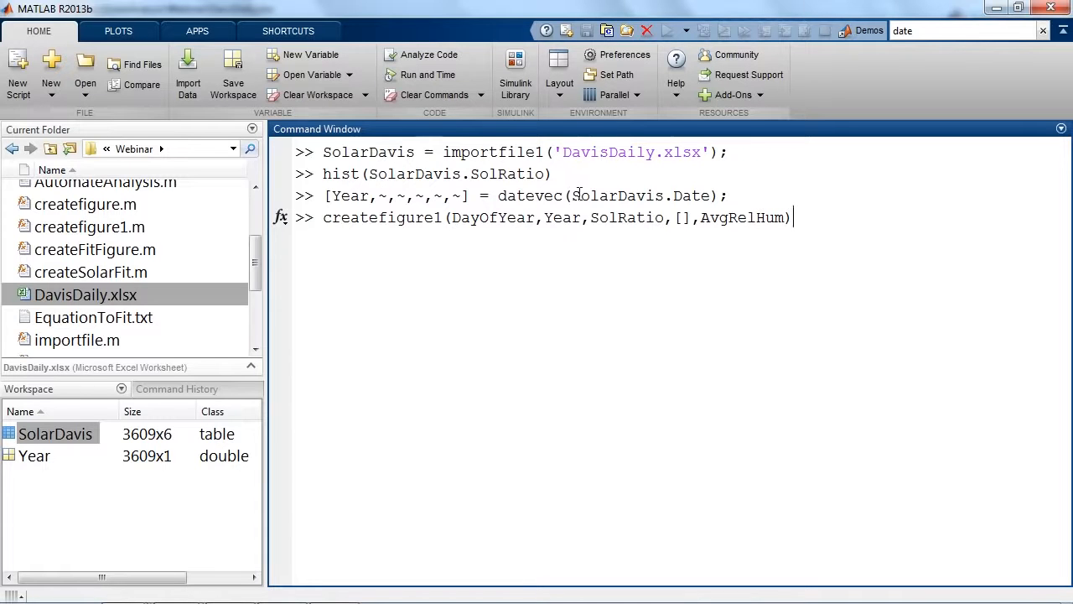
{"action": "left_click_drag", "start_coordinate": [572, 195], "coordinate": [675, 195]}
{"action": "key", "text": "ctrl+c"}
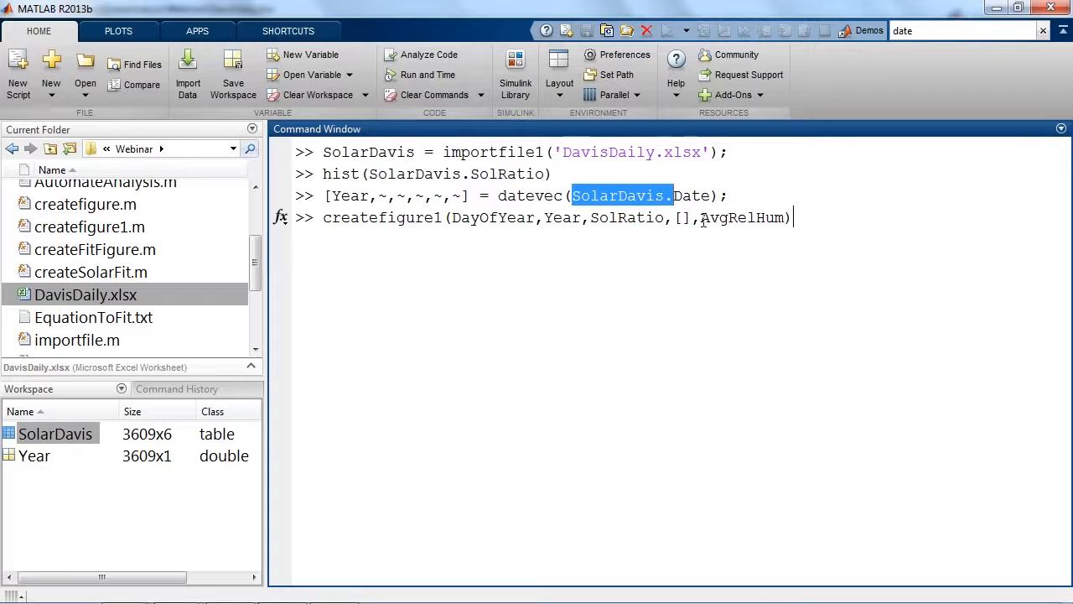
{"action": "left_click", "coordinate": [697, 218]}
{"action": "key", "text": "ctrl+v"}
{"action": "left_click", "coordinate": [590, 218]}
{"action": "key", "text": "ctrl+v"}
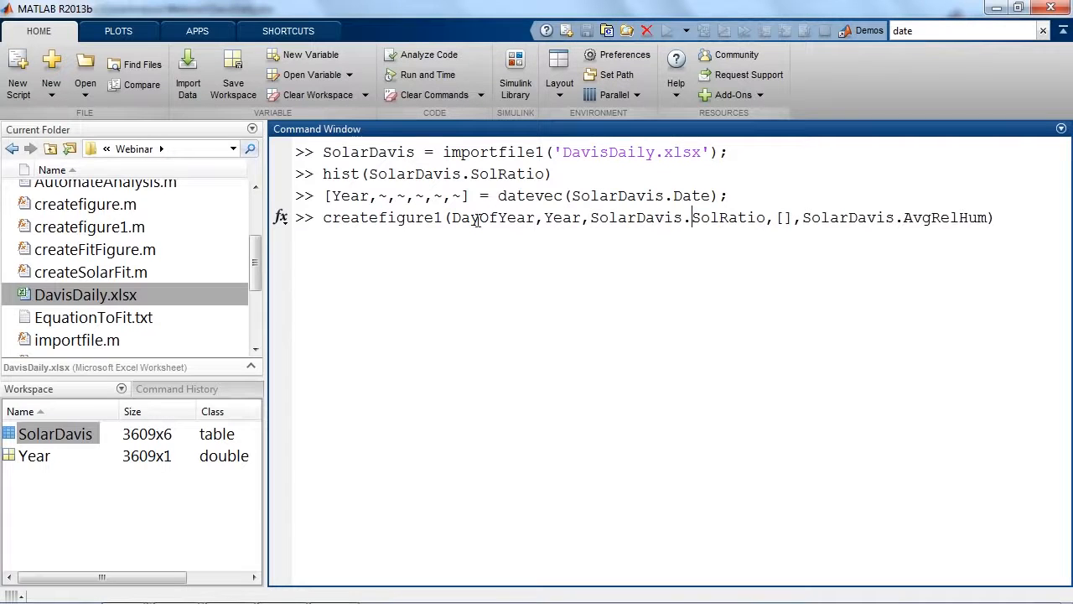
{"action": "left_click", "coordinate": [451, 217]}
{"action": "key", "text": "ctrl+v"}
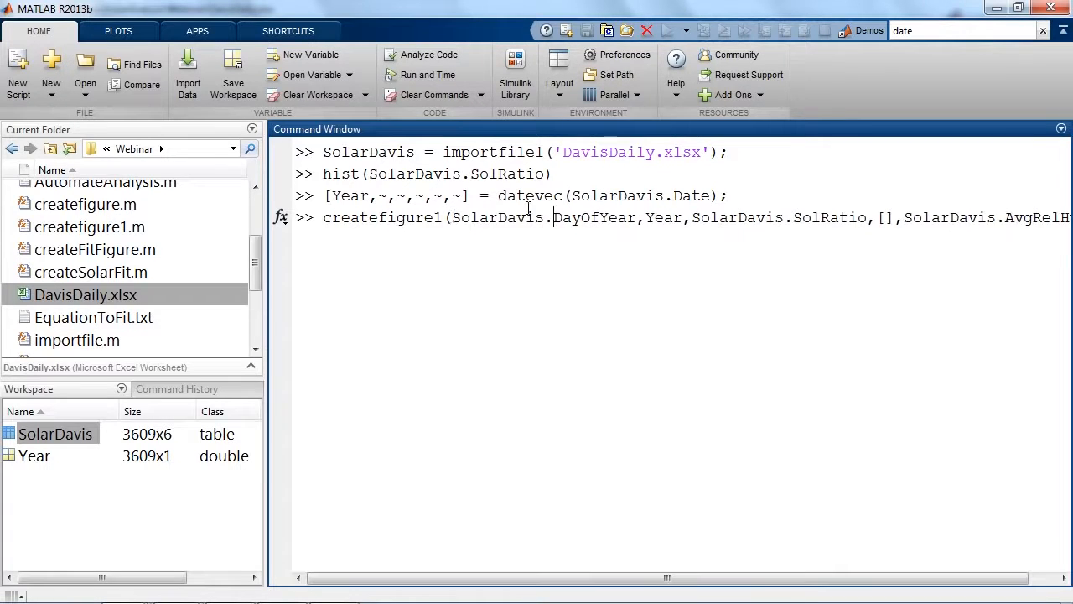
Run the createfigure1 command to draw the 3-D scatter plot and close the figure after viewing it.
{"action": "left_click", "coordinate": [332, 195]}
{"action": "key", "text": "Return"}
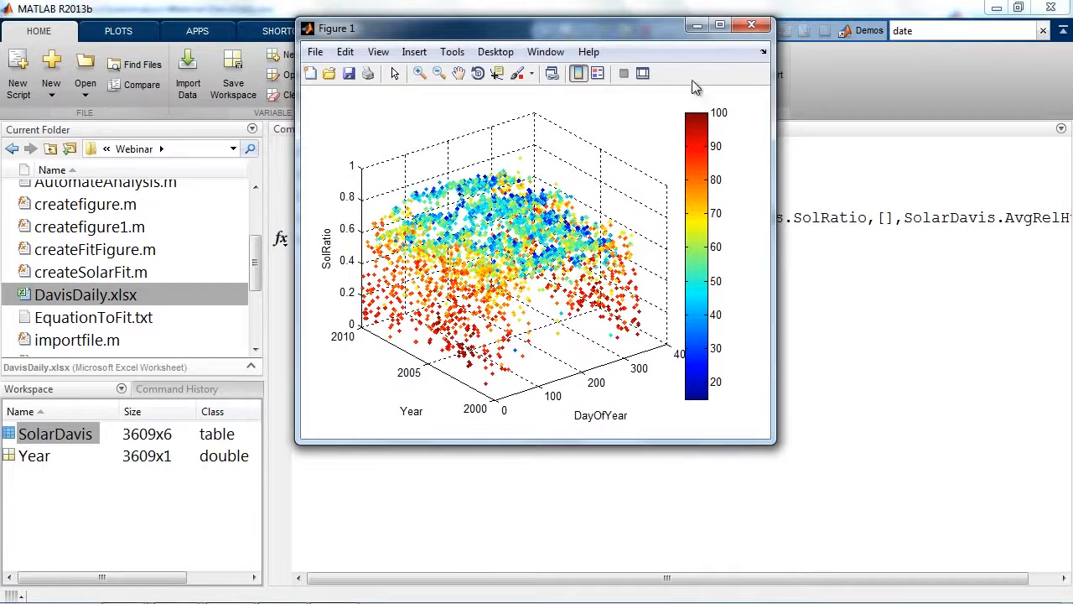
{"action": "left_click", "coordinate": [751, 25]}
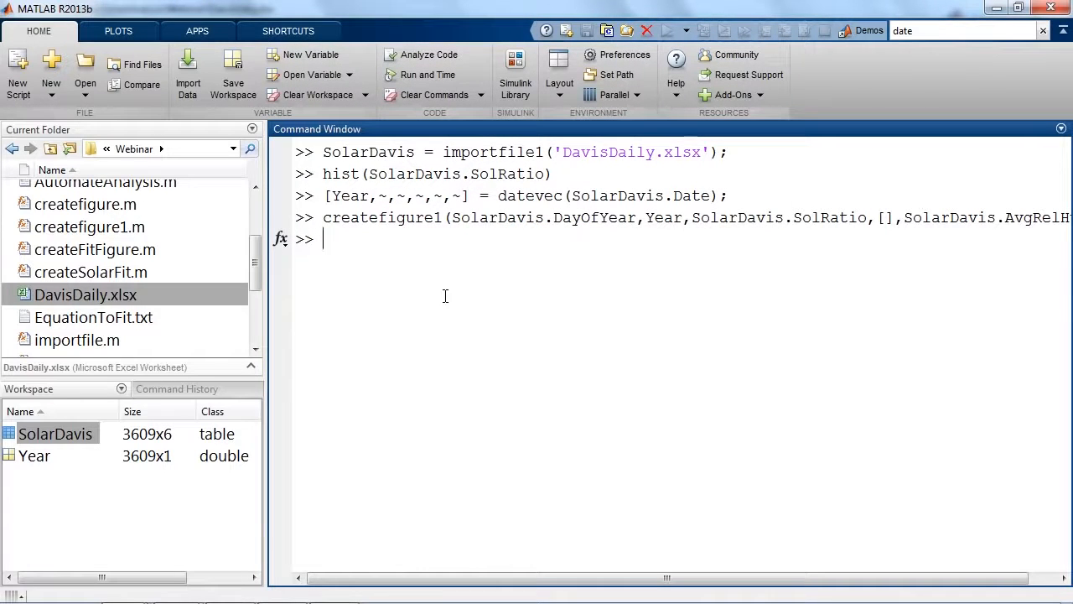
Review the importfile1, hist, datevec and createfigure1 calls entered in the Command Window.
{"action": "left_click_drag", "start_coordinate": [434, 151], "coordinate": [562, 152]}
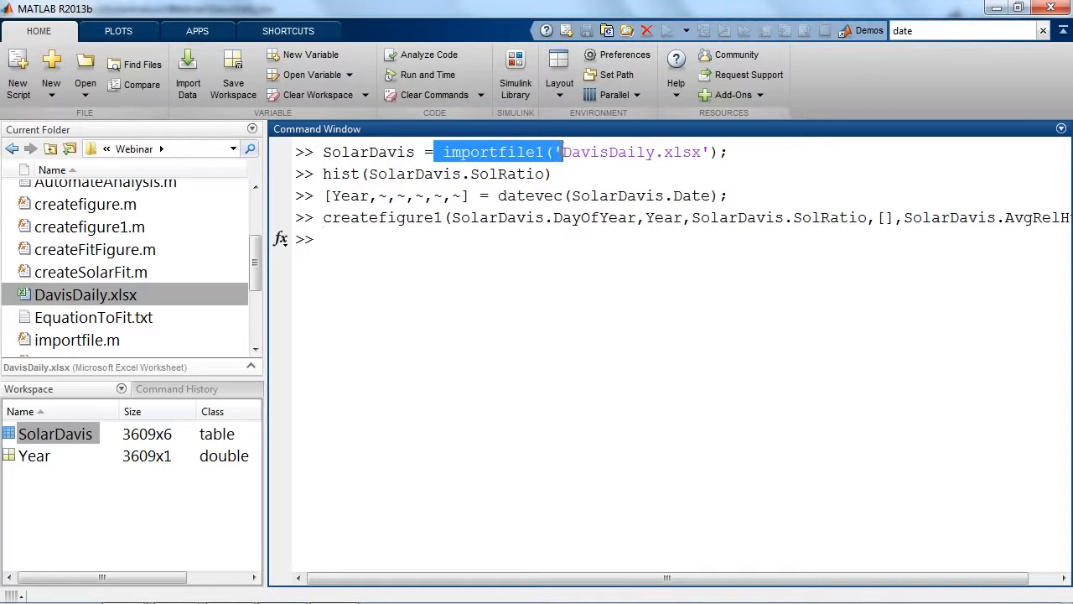
{"action": "left_click", "coordinate": [562, 152]}
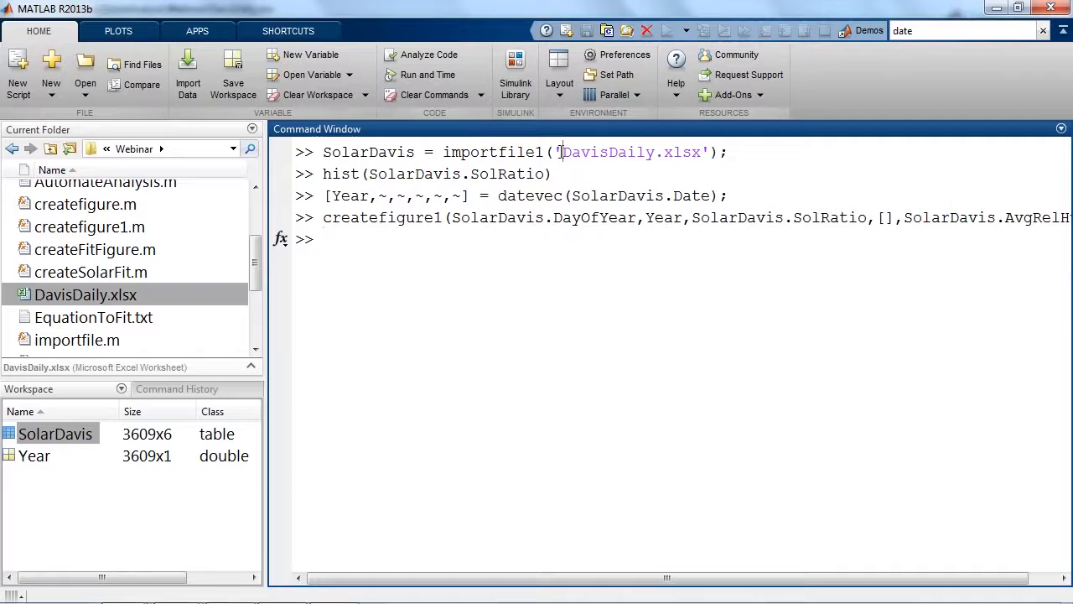
{"action": "left_click_drag", "start_coordinate": [556, 173], "coordinate": [462, 176]}
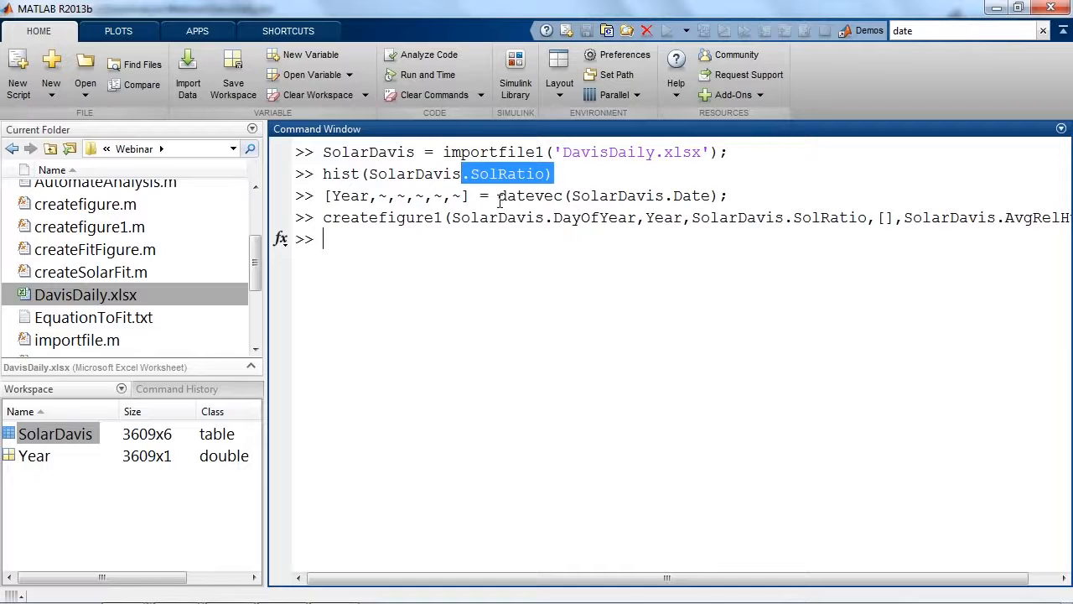
{"action": "left_click_drag", "start_coordinate": [500, 195], "coordinate": [564, 196]}
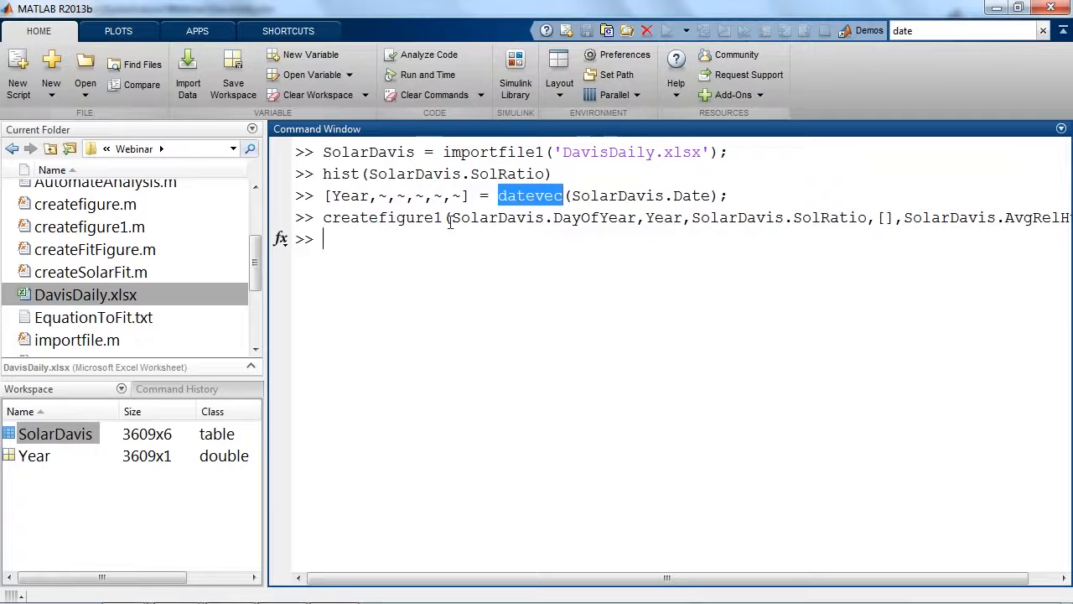
{"action": "left_click_drag", "start_coordinate": [324, 217], "coordinate": [447, 217]}
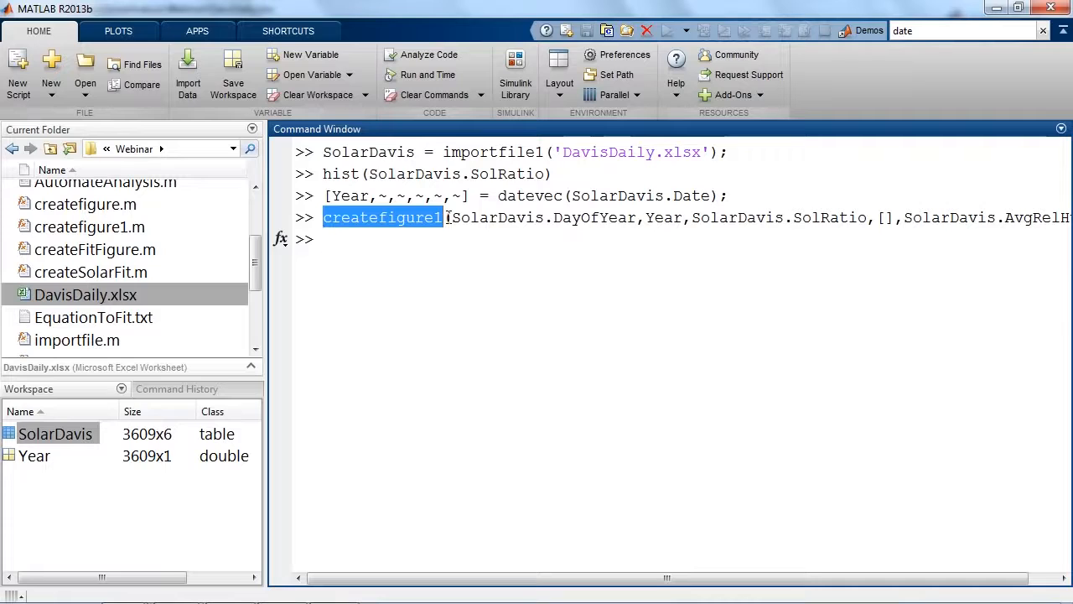
{"action": "left_click", "coordinate": [442, 248]}
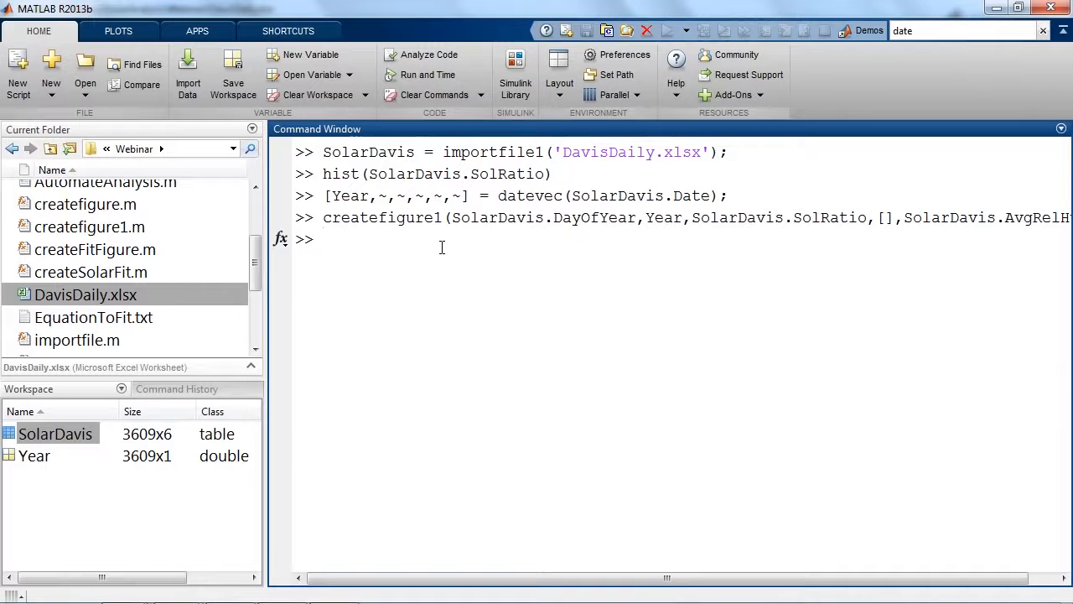
Create a 5-by-5 magic square matrix with a = magic(5).
{"action": "type", "text": "a = magic(5)"}
{"action": "key", "text": "Return"}
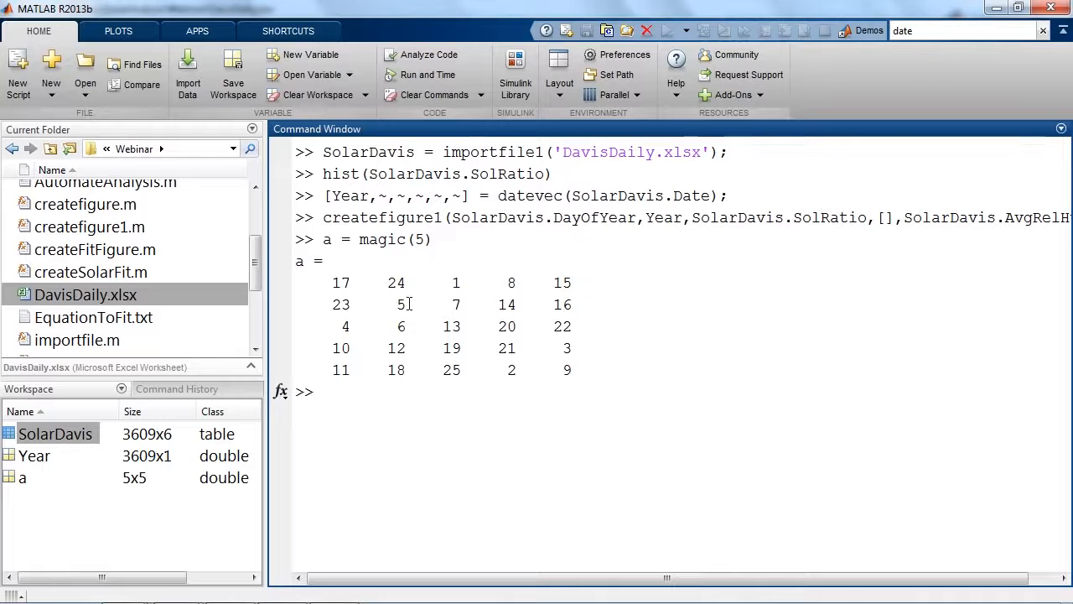
Retrieve the element in row 3, column 2 of the matrix with a(3,2).
{"action": "left_click_drag", "start_coordinate": [417, 328], "coordinate": [377, 327]}
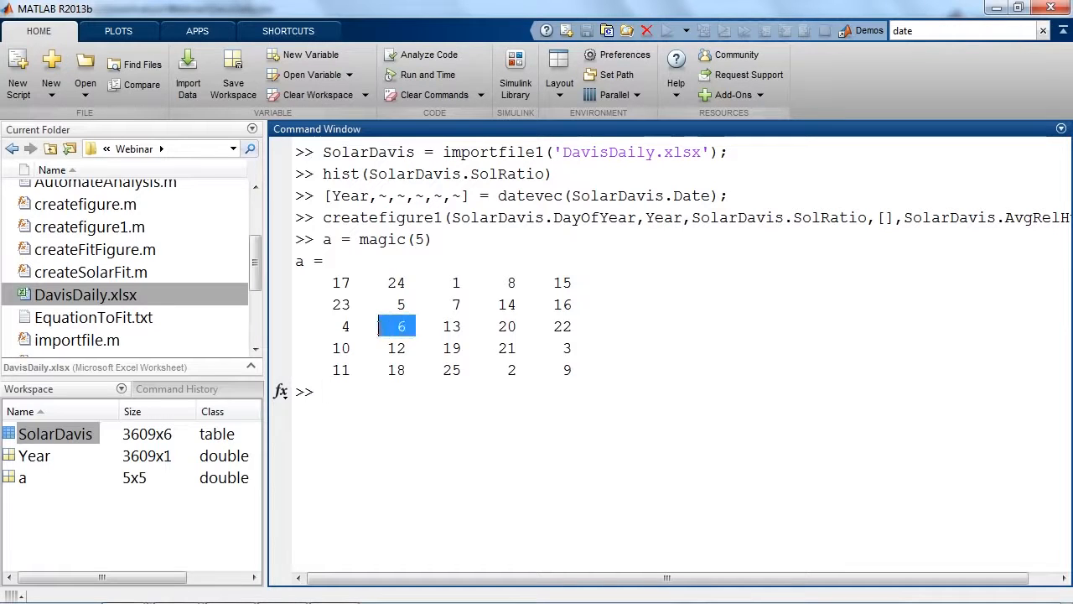
{"action": "left_click", "coordinate": [385, 399]}
{"action": "type", "text": "a("}
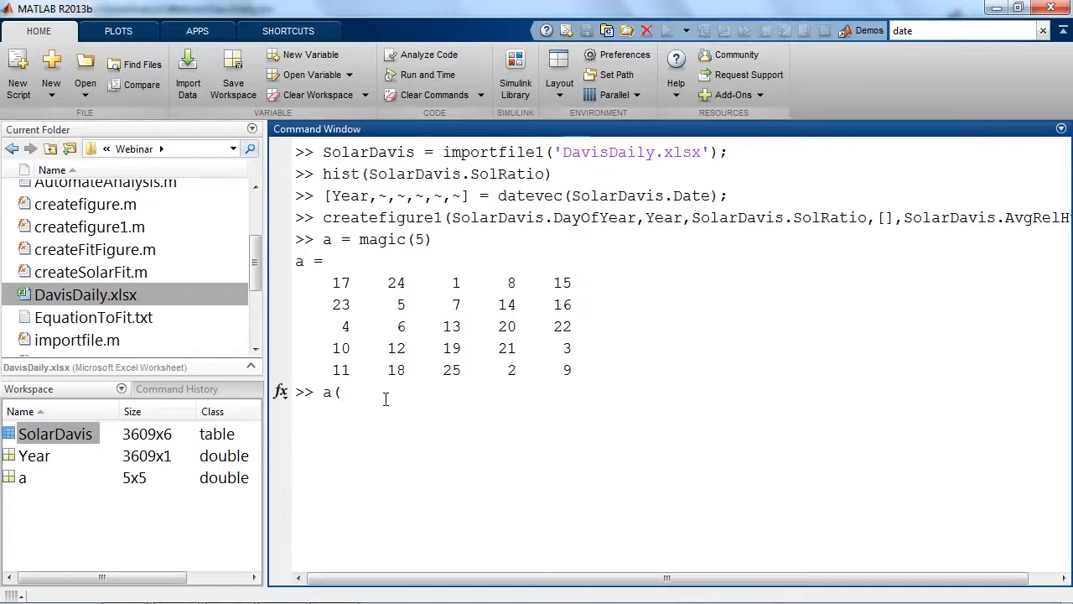
{"action": "type", "text": "3,2)"}
{"action": "key", "text": "Return"}
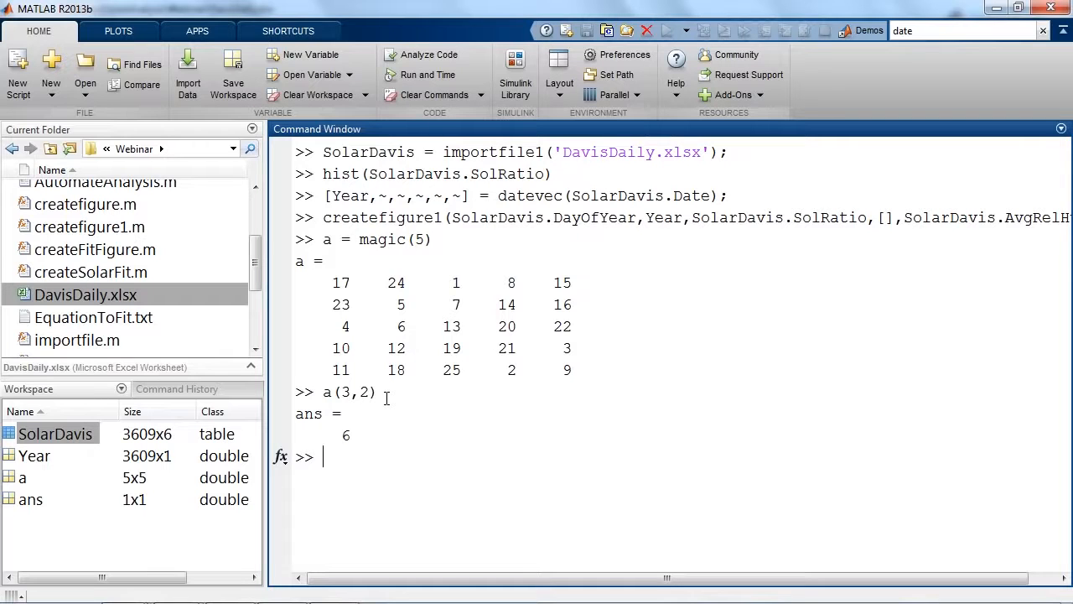
Extract all columns of rows 2 and 4 of the matrix with a([2,4],:).
{"action": "type", "text": "a([2,4"}
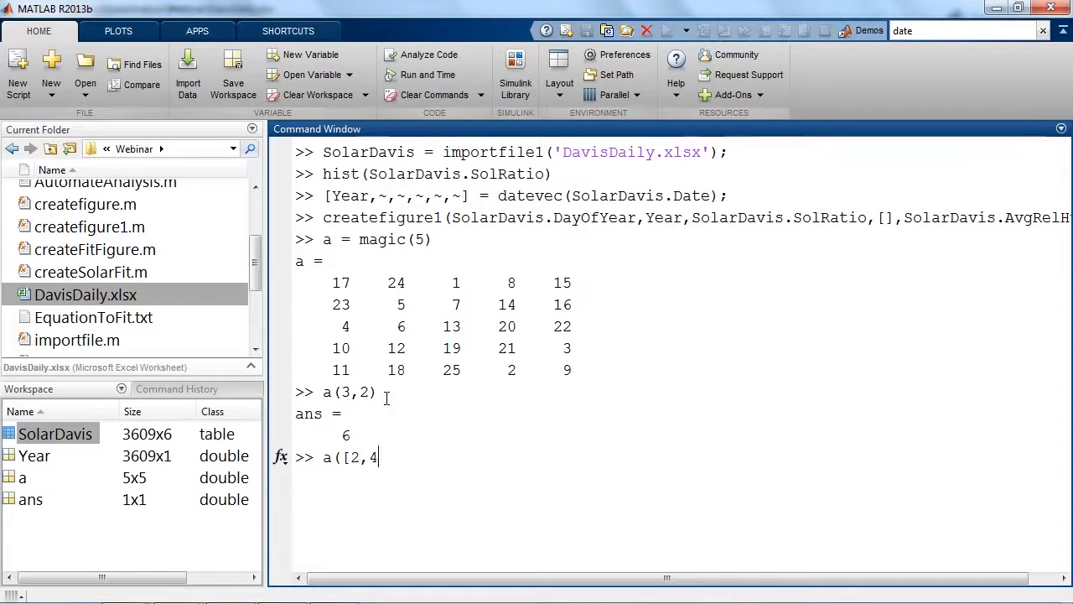
{"action": "type", "text": "],:"}
{"action": "type", "text": ")"}
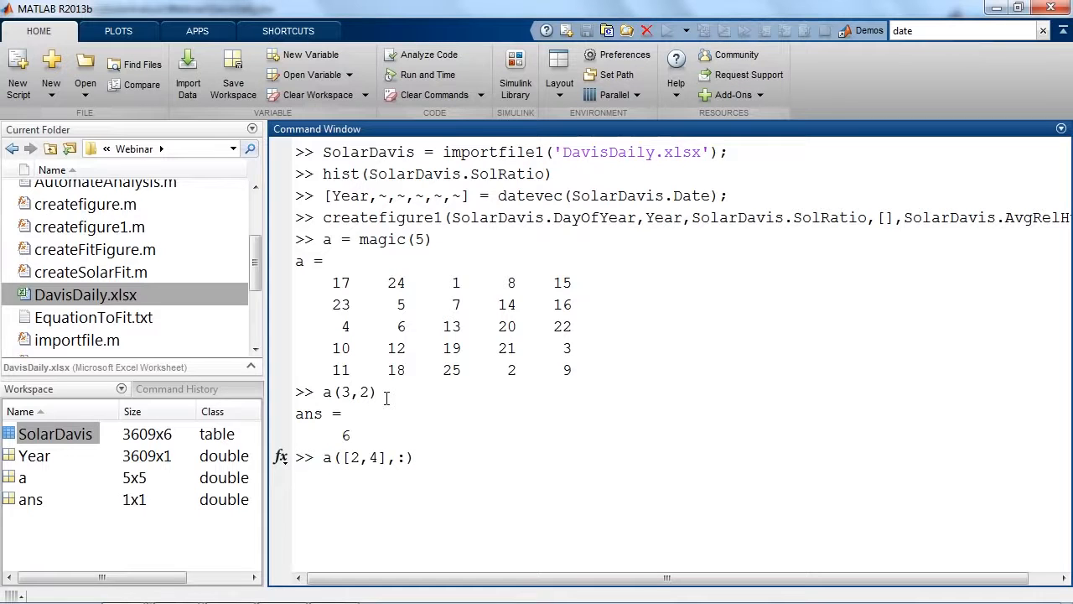
{"action": "key", "text": "Return"}
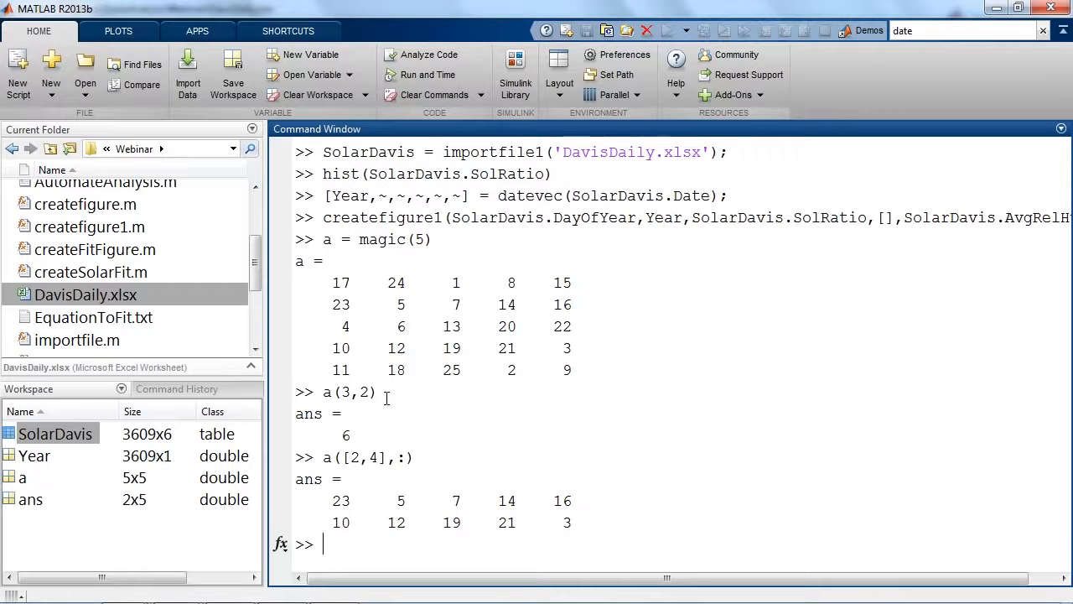
Bring the prompt to a blank Command Window with home and create the vector a = randperm(8).
{"action": "type", "text": "home"}
{"action": "key", "text": "Return"}
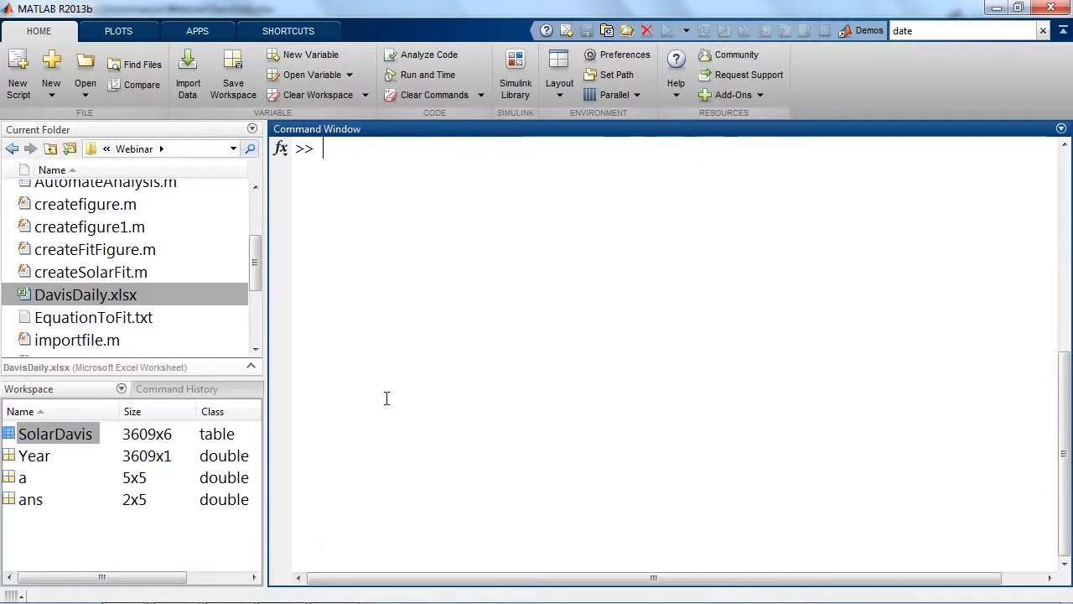
{"action": "type", "text": "a = randperm(8"}
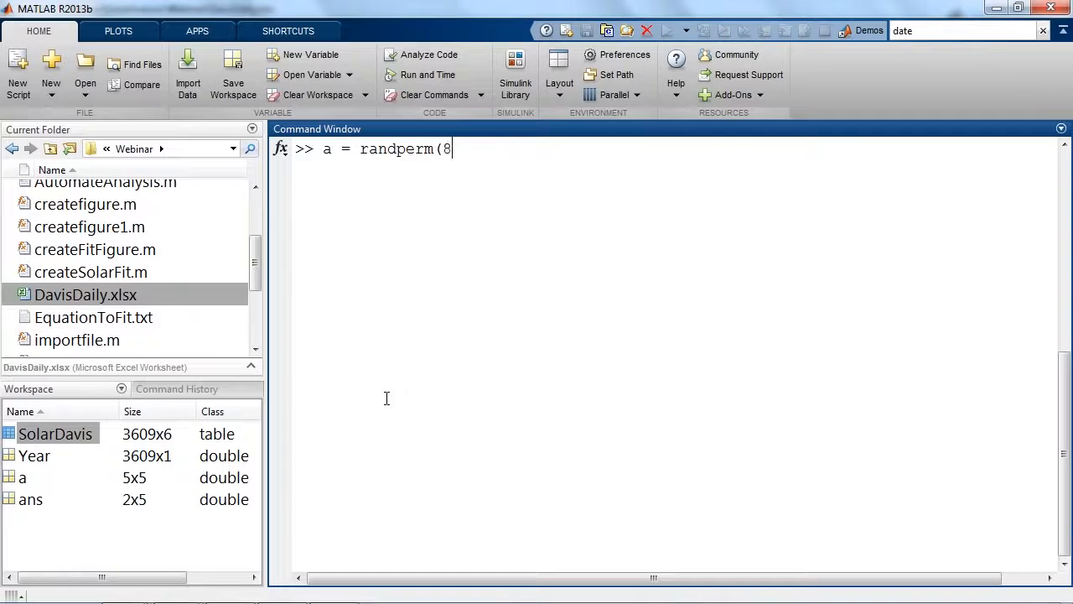
{"action": "type", "text": ")"}
{"action": "key", "text": "Return"}
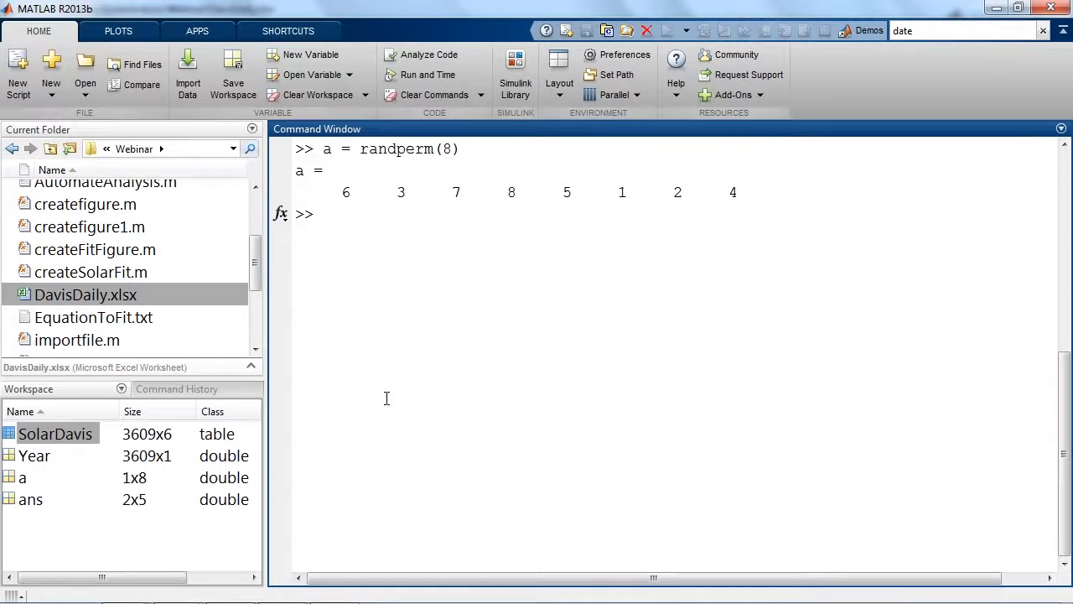
Create a logical index of the elements of a smaller than 4 with idx = a<4.
{"action": "type", "text": "idx = a<4"}
{"action": "key", "text": "Return"}
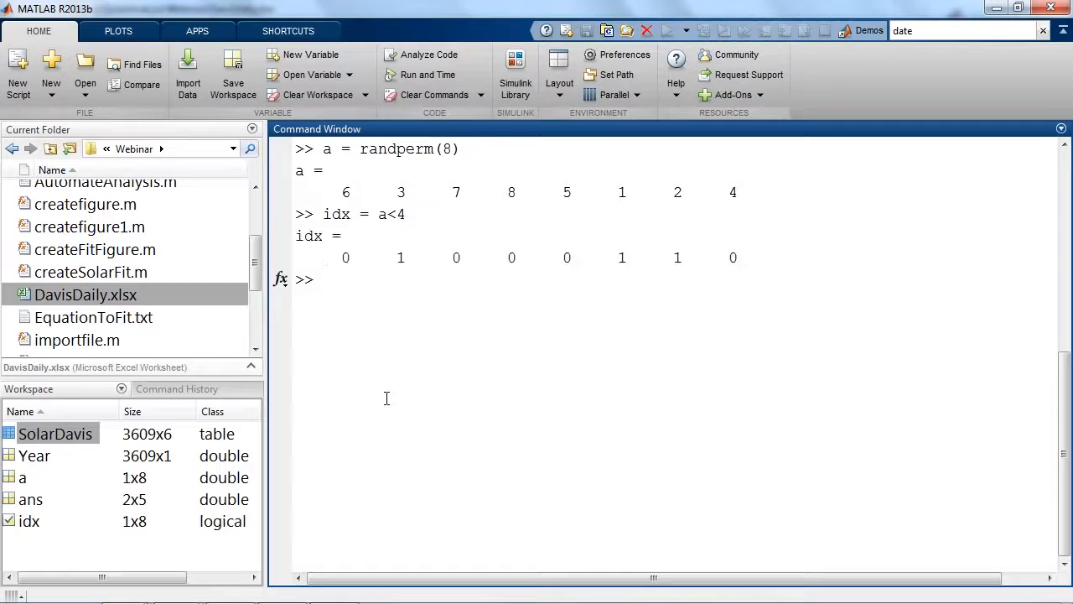
{"action": "mouse_move", "coordinate": [378, 170]}
{"action": "left_mouse_down"}
{"action": "mouse_move", "coordinate": [413, 233]}
{"action": "mouse_move", "coordinate": [421, 283]}
{"action": "left_mouse_up"}
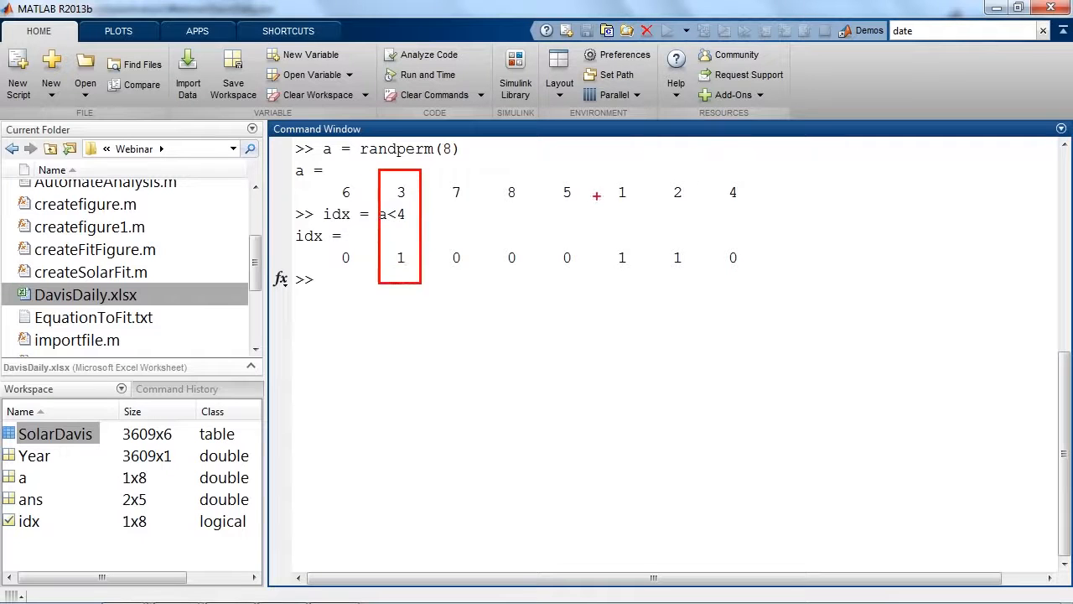
{"action": "left_click_drag", "start_coordinate": [601, 172], "coordinate": [643, 284]}
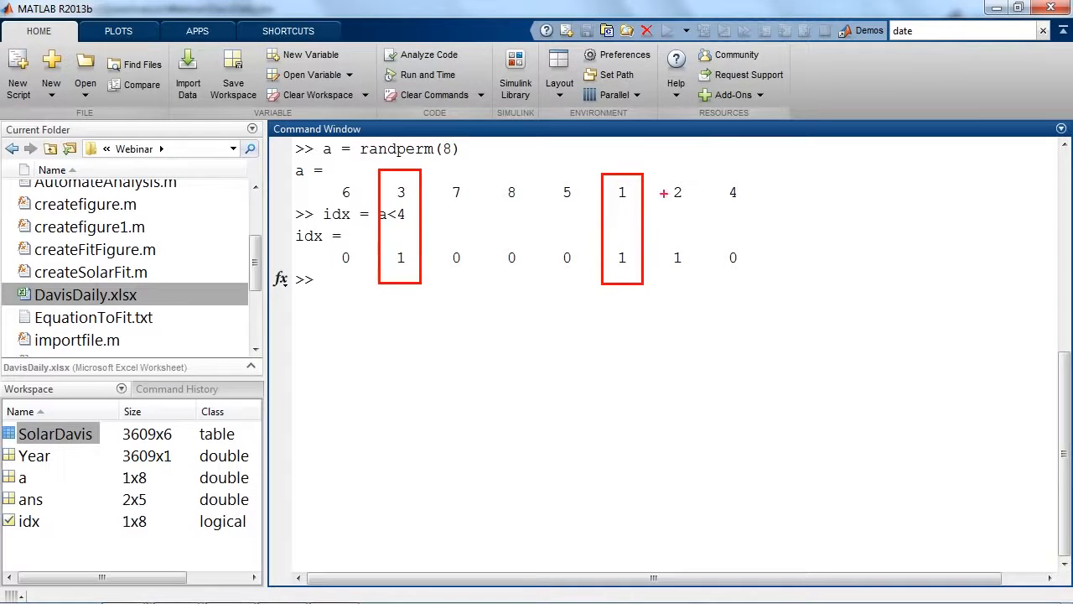
{"action": "left_click_drag", "start_coordinate": [660, 169], "coordinate": [706, 290]}
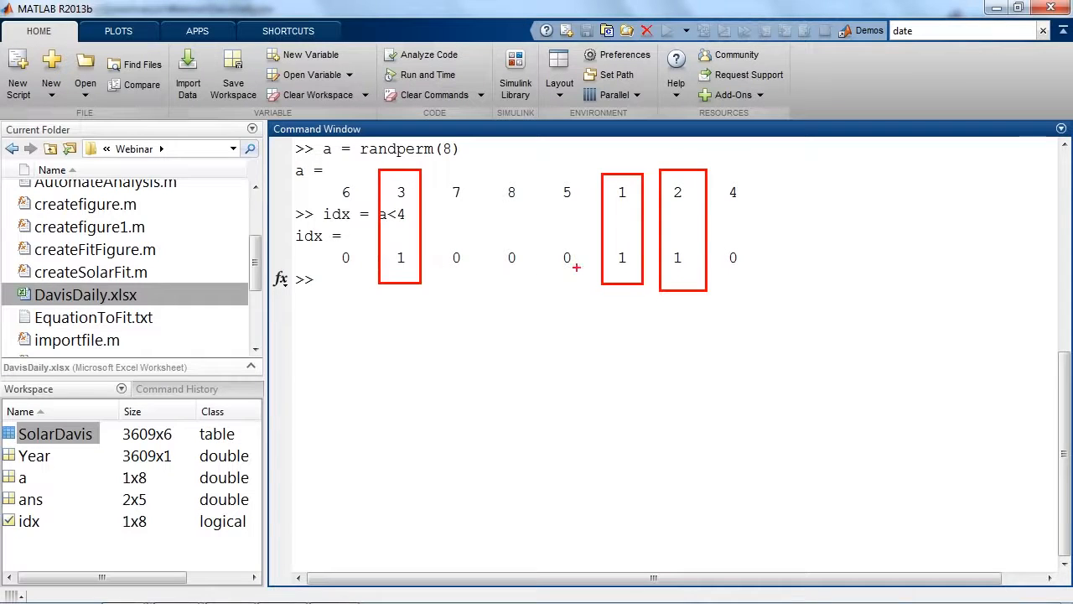
{"action": "key", "text": "Escape"}
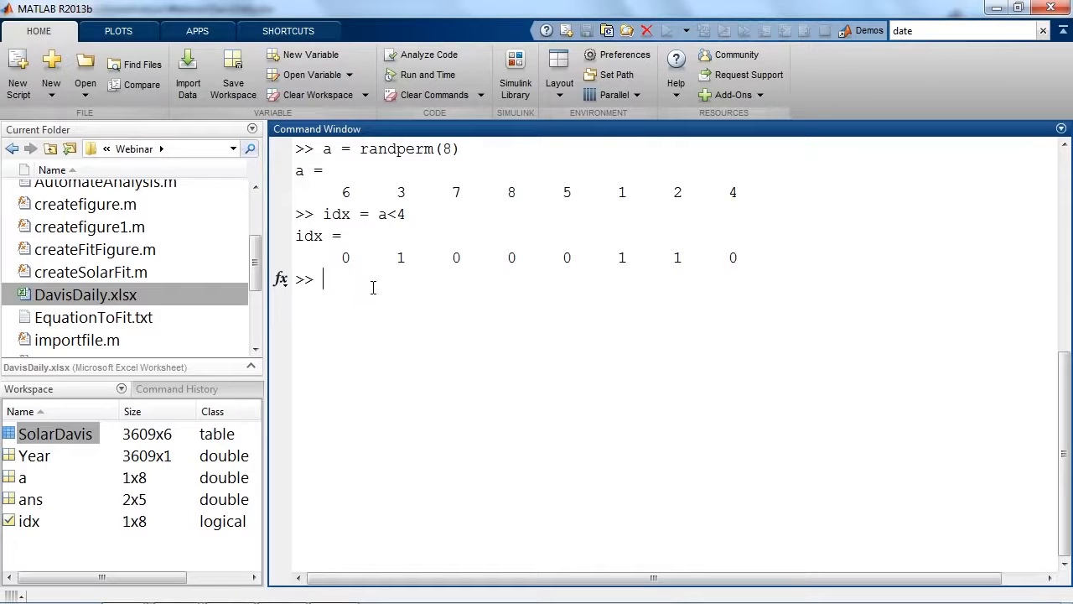
Set the elements of a selected by the logical index to zero with a(idx) = 0.
{"action": "double_click", "coordinate": [399, 259]}
{"action": "left_click", "coordinate": [382, 298]}
{"action": "type", "text": "a(idx) = 0"}
{"action": "key", "text": "Return"}
{"action": "key", "text": "ctrl+2"}
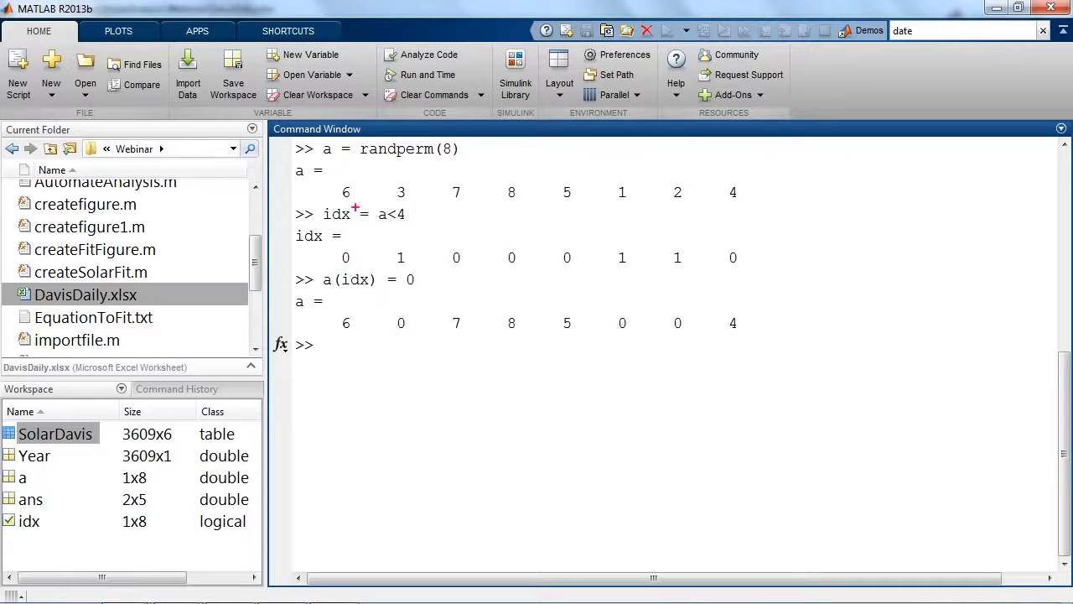
{"action": "left_click_drag", "start_coordinate": [375, 171], "coordinate": [424, 343]}
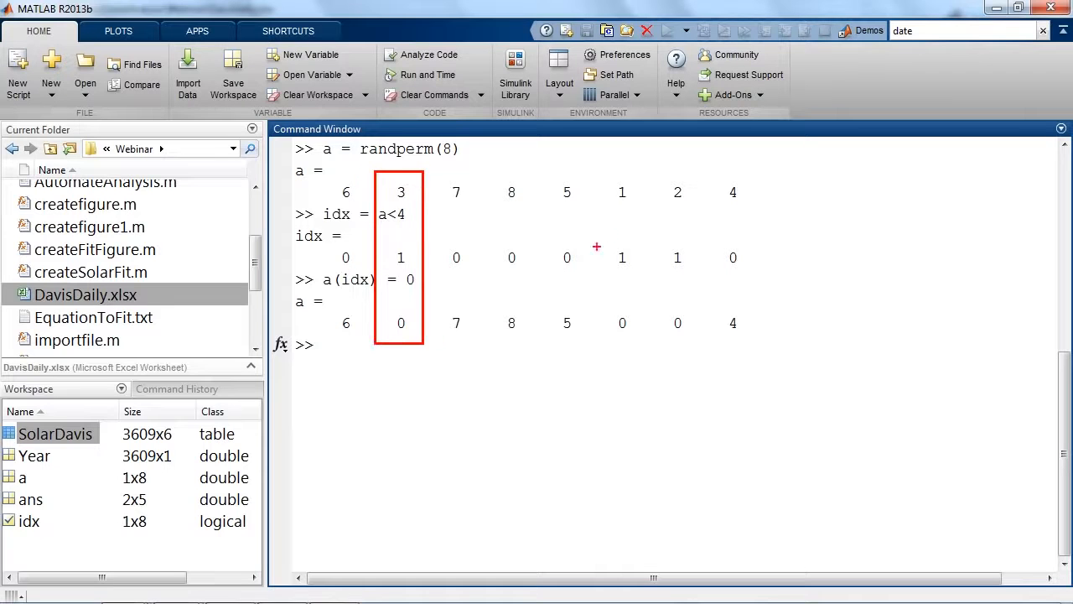
{"action": "left_click_drag", "start_coordinate": [597, 168], "coordinate": [639, 350]}
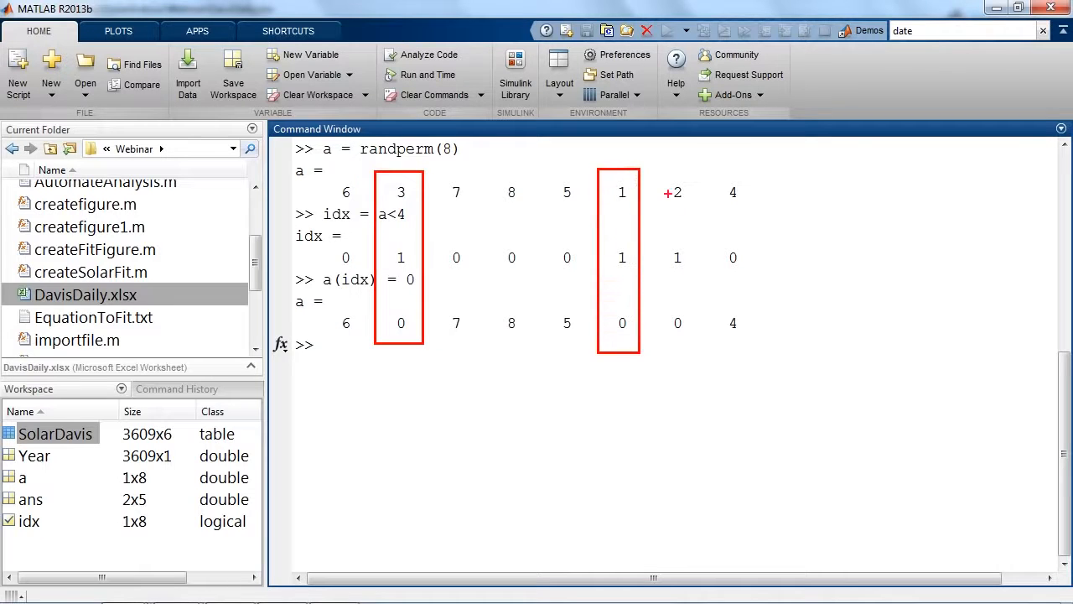
{"action": "left_click_drag", "start_coordinate": [652, 169], "coordinate": [700, 355]}
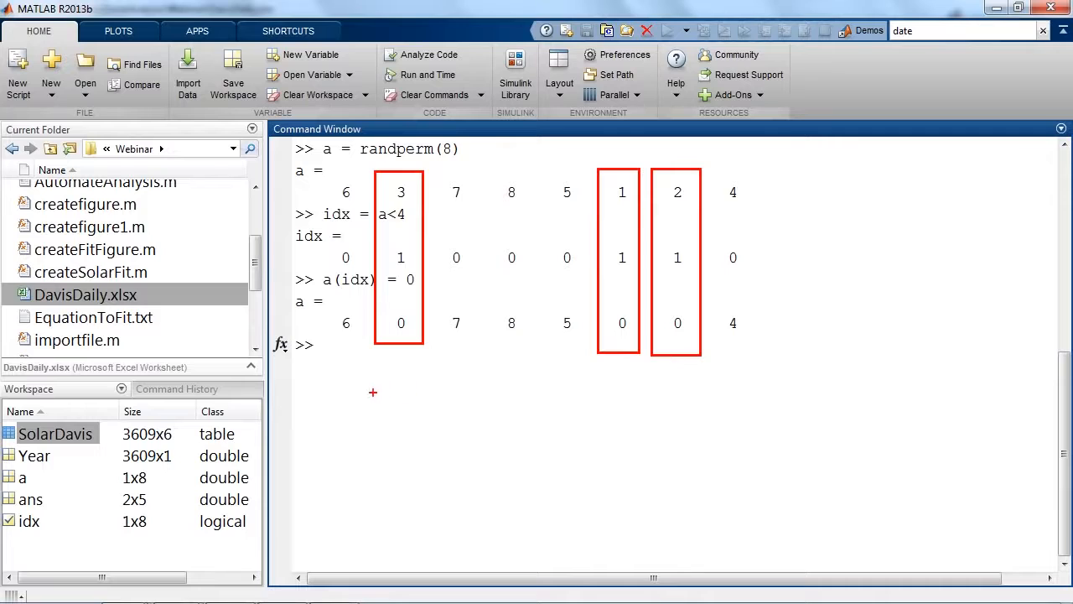
{"action": "key", "text": "Escape"}
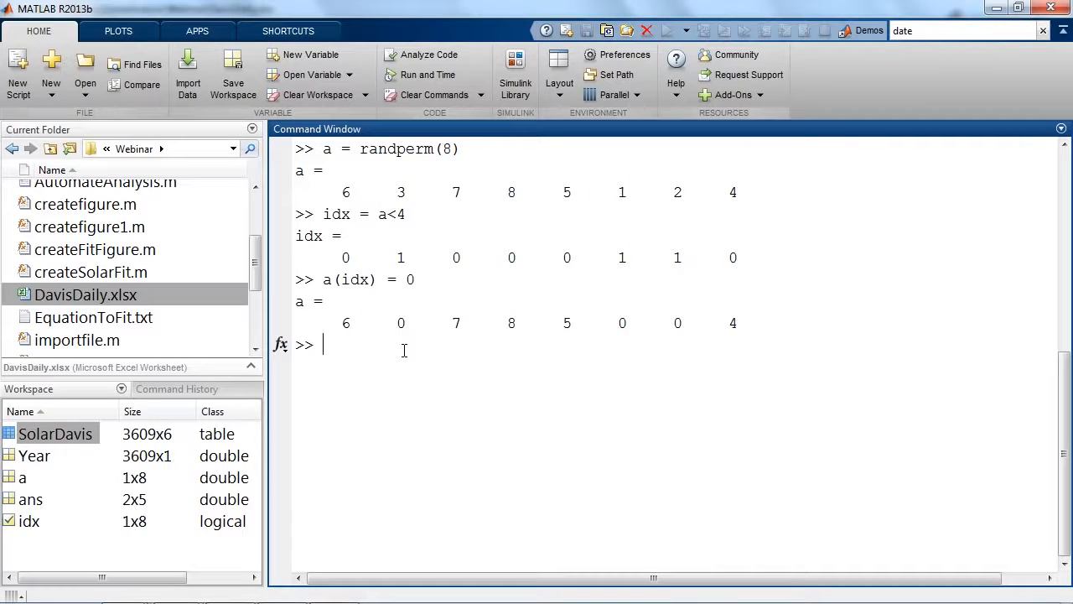
Delete the elements of a greater than 5 with a(a>5) = [] and highlight the 6, 7 and 8 in the preceding output.
{"action": "type", "text": "a(a>5) = []"}
{"action": "key", "text": "Return"}
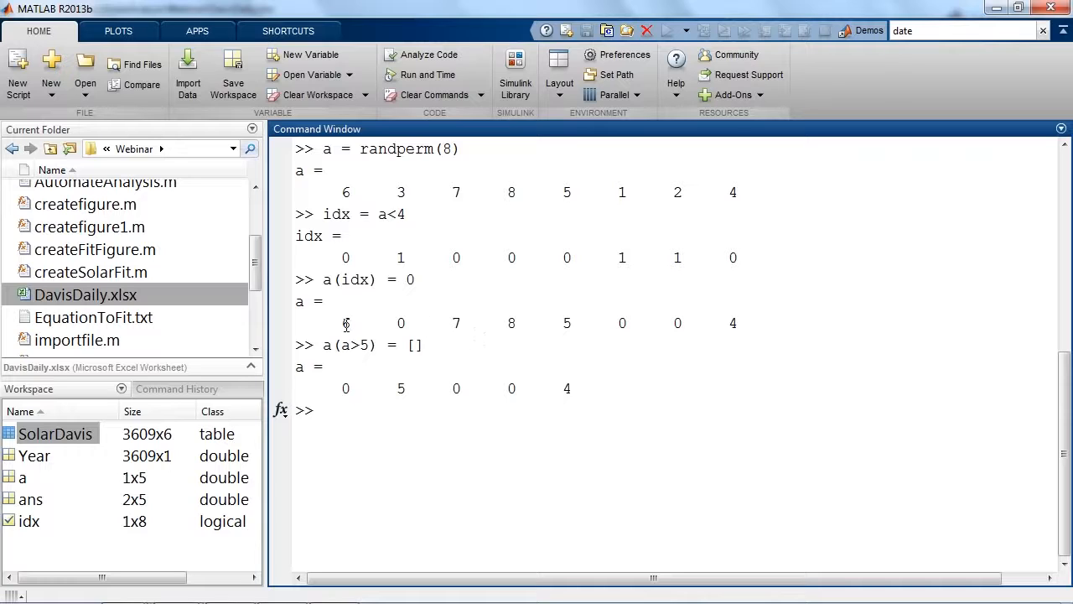
{"action": "left_click_drag", "start_coordinate": [333, 323], "coordinate": [360, 324]}
{"action": "left_click_drag", "start_coordinate": [443, 323], "coordinate": [472, 323]}
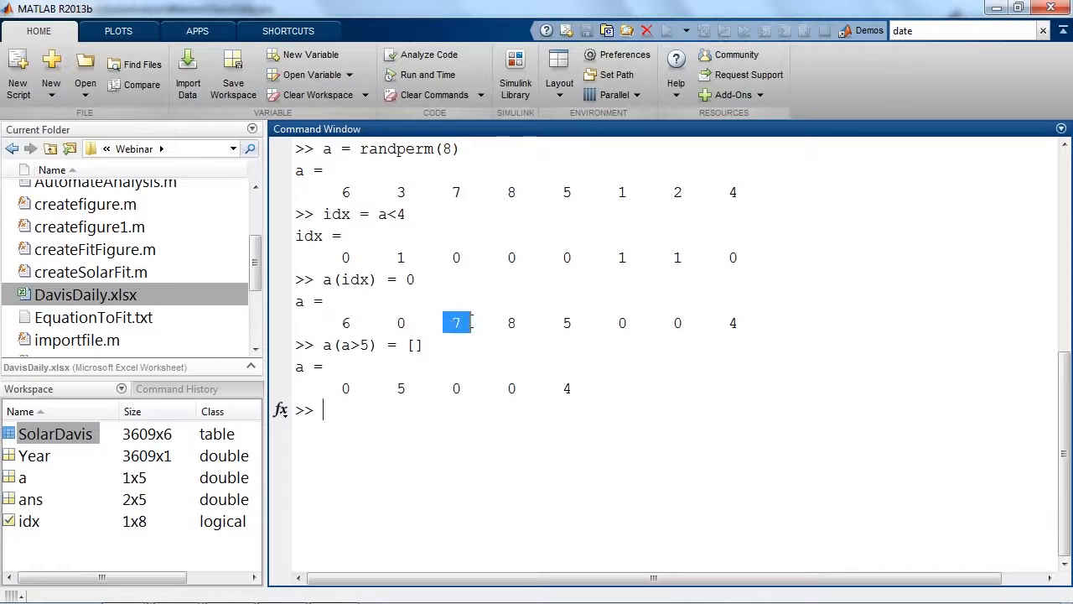
{"action": "left_click_drag", "start_coordinate": [536, 322], "coordinate": [506, 323]}
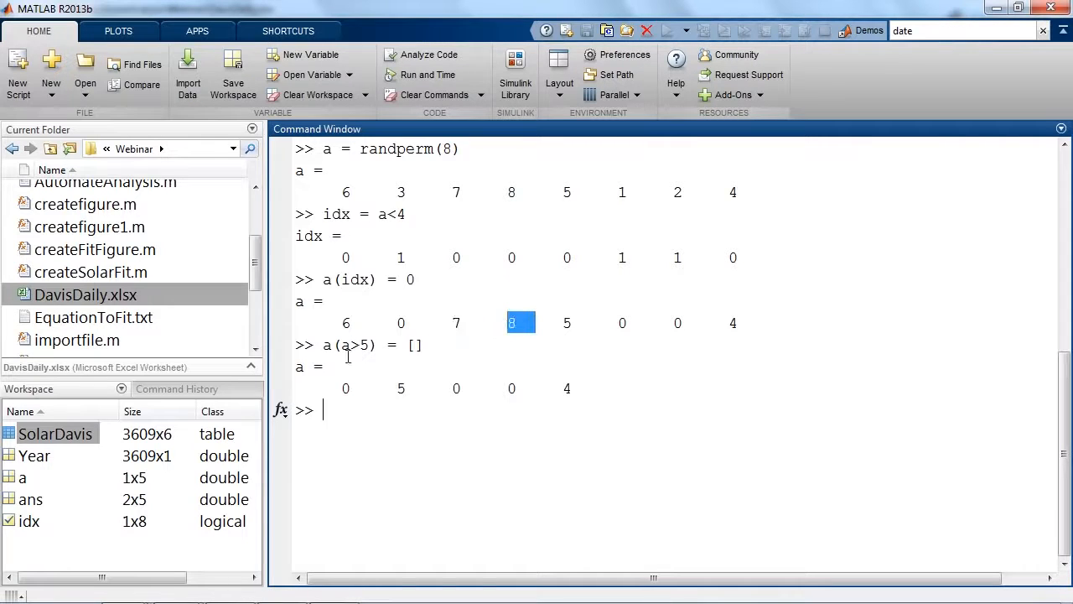
Bring the prompt to a blank Command Window with home and create a logical index excluding 2006 with idx = Year~=2006;.
{"action": "left_click", "coordinate": [378, 416]}
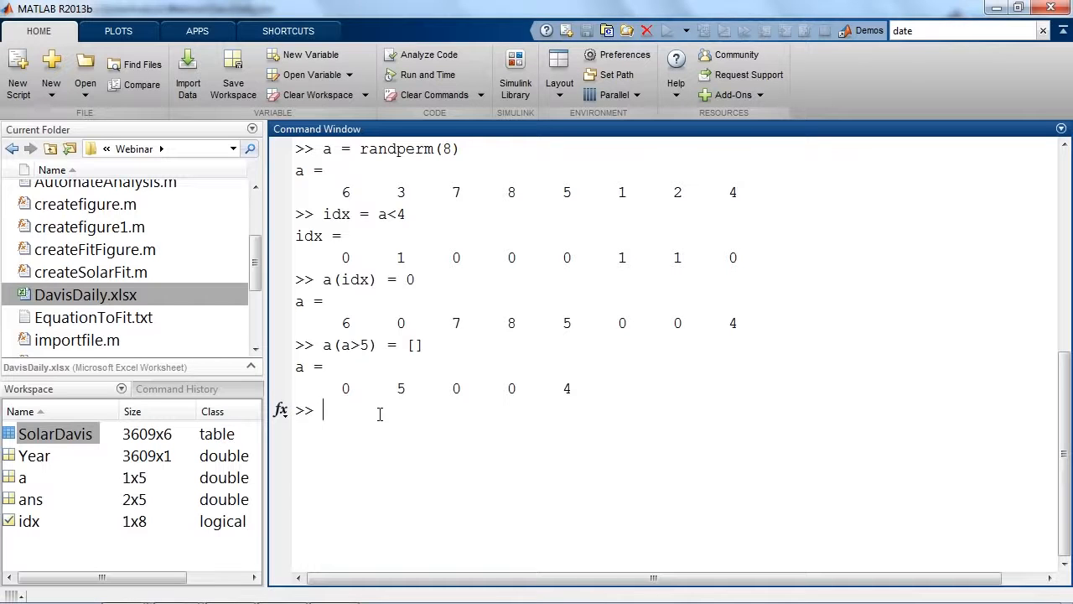
{"action": "type", "text": "home"}
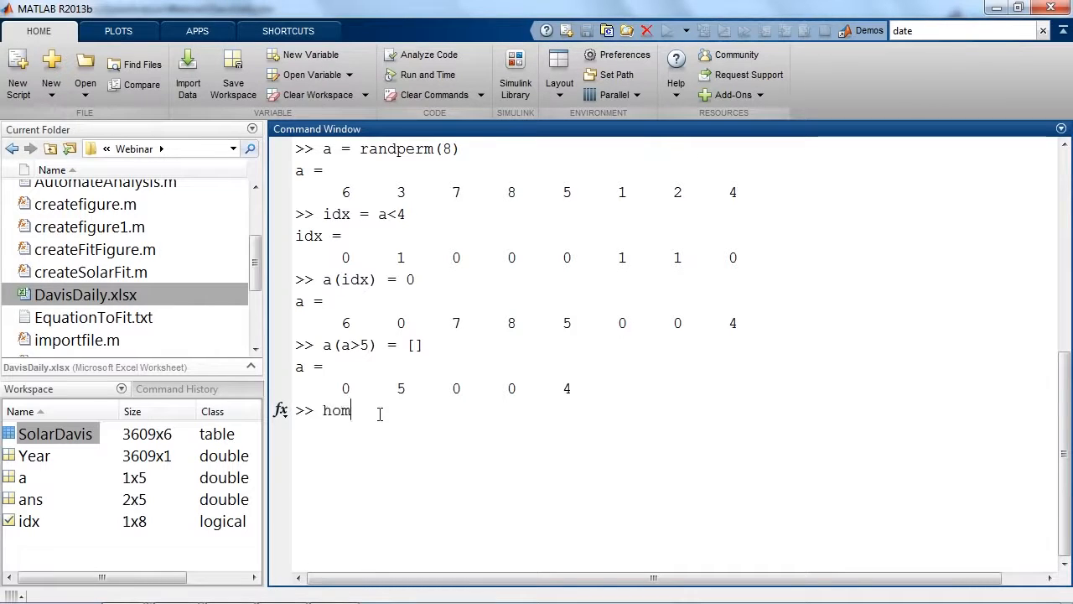
{"action": "key", "text": "Return"}
{"action": "type", "text": "idx ="}
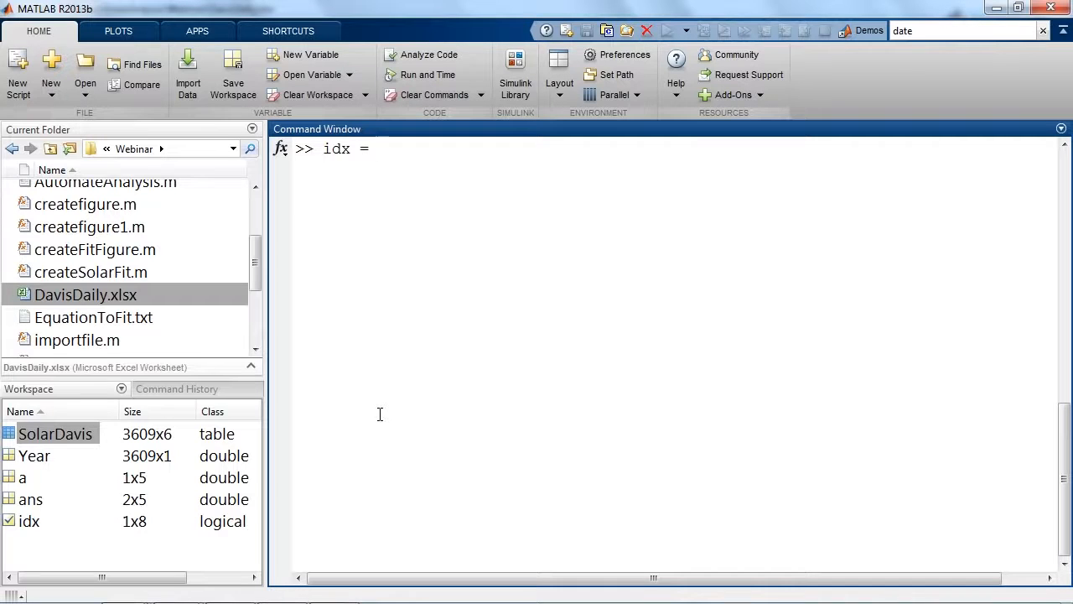
{"action": "type", "text": "Year~=2006;"}
{"action": "key", "text": "Return"}
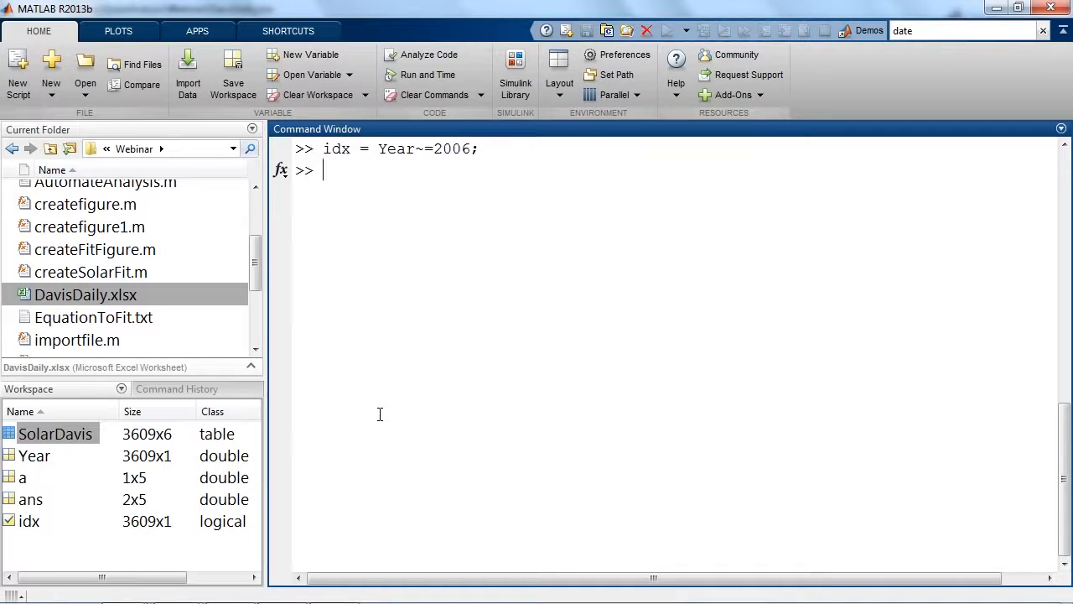
Extract the solar ratio values for the indexed years with mySolRatio = SolarDavis.SolRatio(idx);.
{"action": "type", "text": "mySolRatio = SolarDavis"}
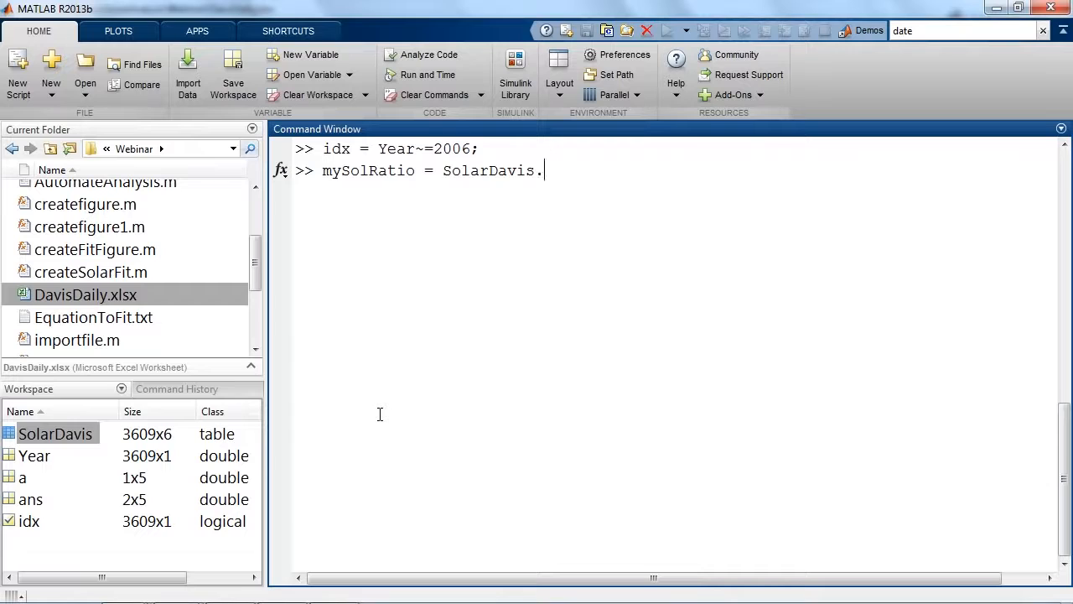
{"action": "type", "text": ".SolRatio(idx)"}
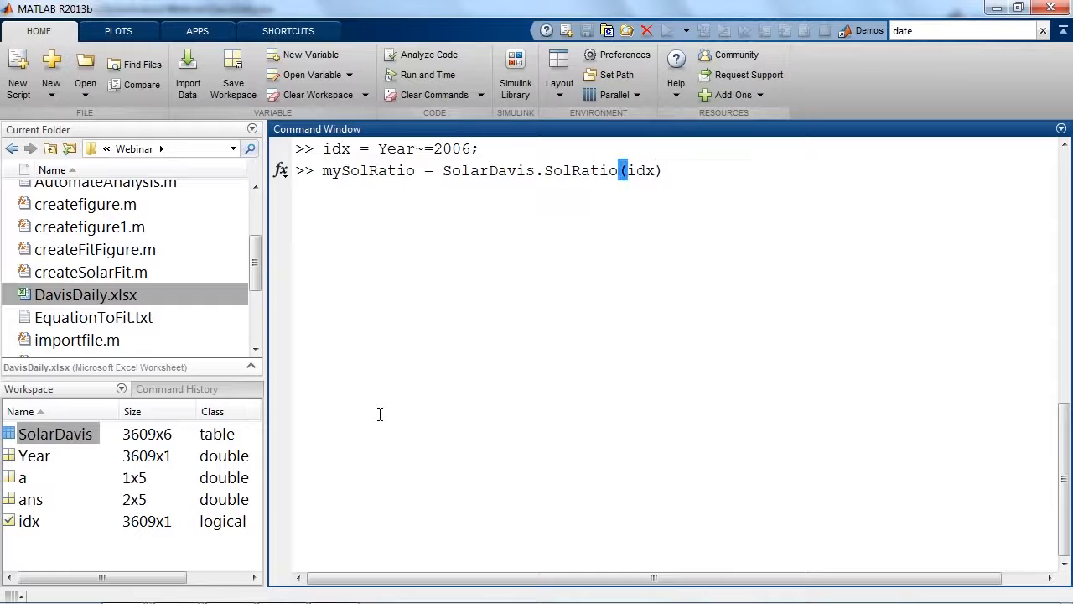
{"action": "type", "text": ";"}
{"action": "key", "text": "Return"}
Extract the average relative humidity for the indexed years with myRelHum = SolarDavis.AvgRelHum(idx);.
{"action": "type", "text": "myRelHu"}
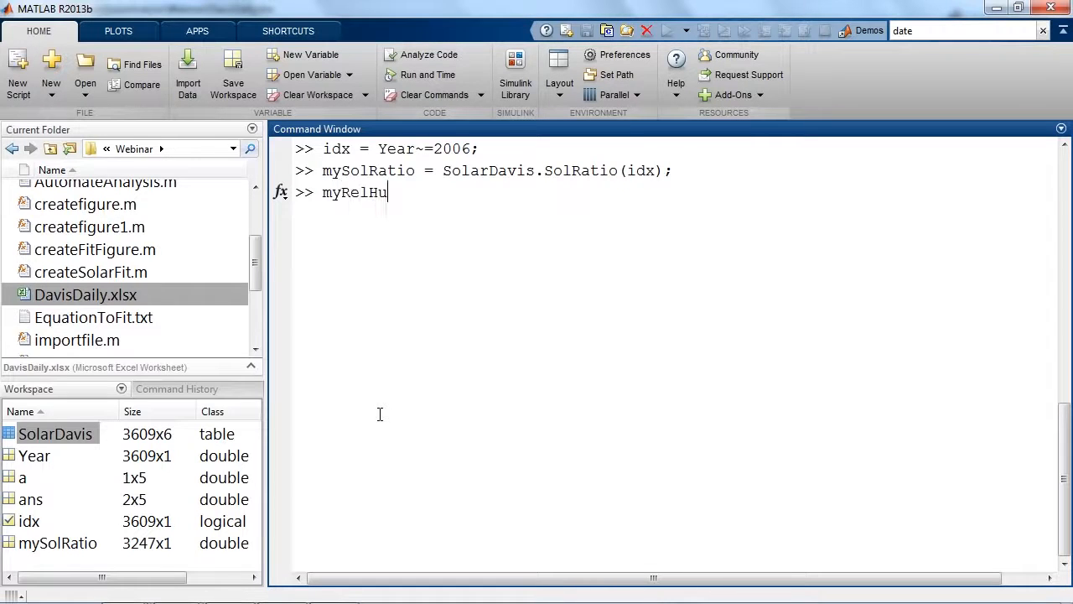
{"action": "type", "text": "m = SolarDavis.AvgRelHum(idx);"}
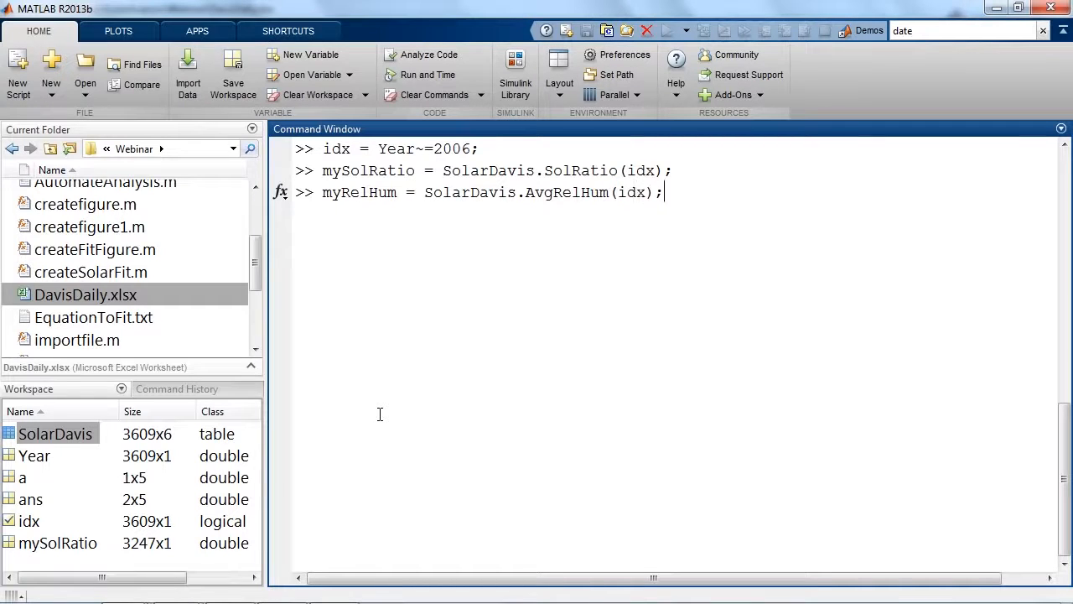
{"action": "key", "text": "Return"}
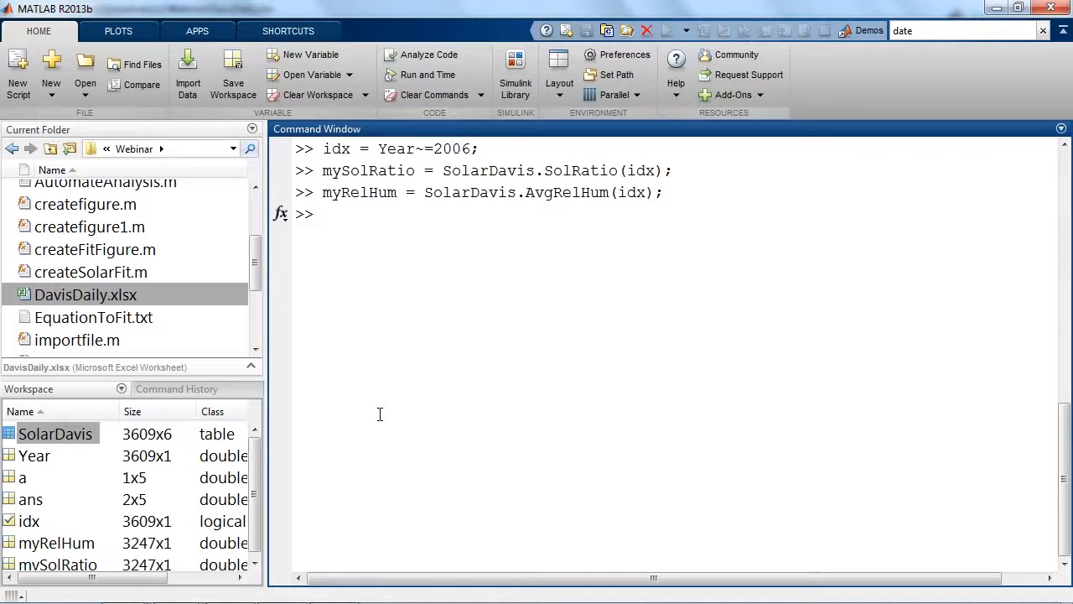
Compute the daily temperature difference with delT = SolarDavis.MaxAirTemp - SolarDavis.MinAirTemp;.
{"action": "type", "text": "delT = SolarDavis.MA"}
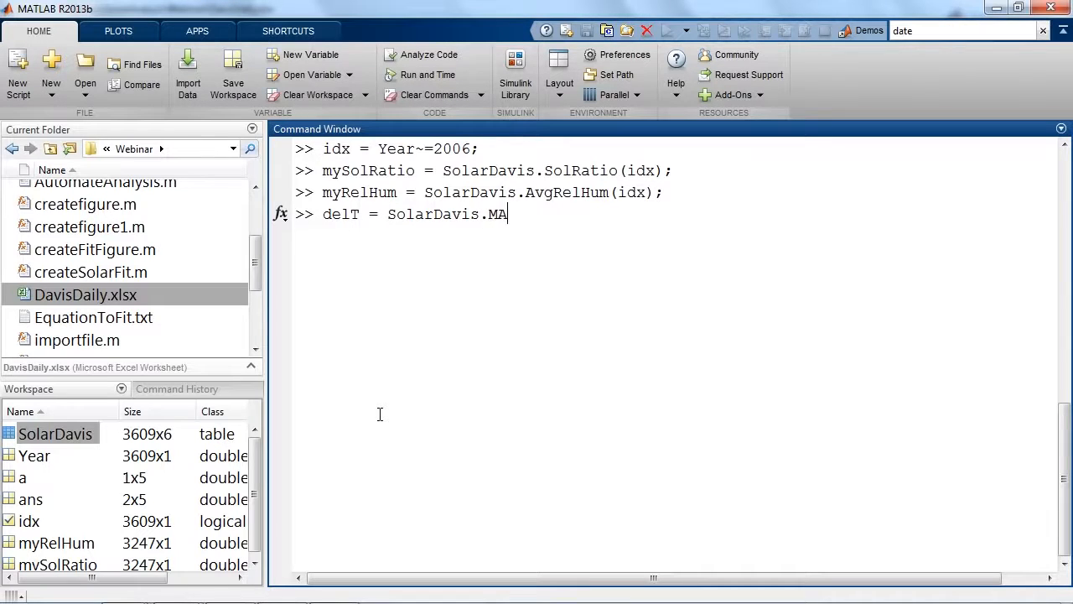
{"action": "key", "text": "Tab"}
{"action": "key", "text": "BackSpace"}
{"action": "type", "text": "a"}
{"action": "key", "text": "Tab"}
{"action": "type", "text": "- So"}
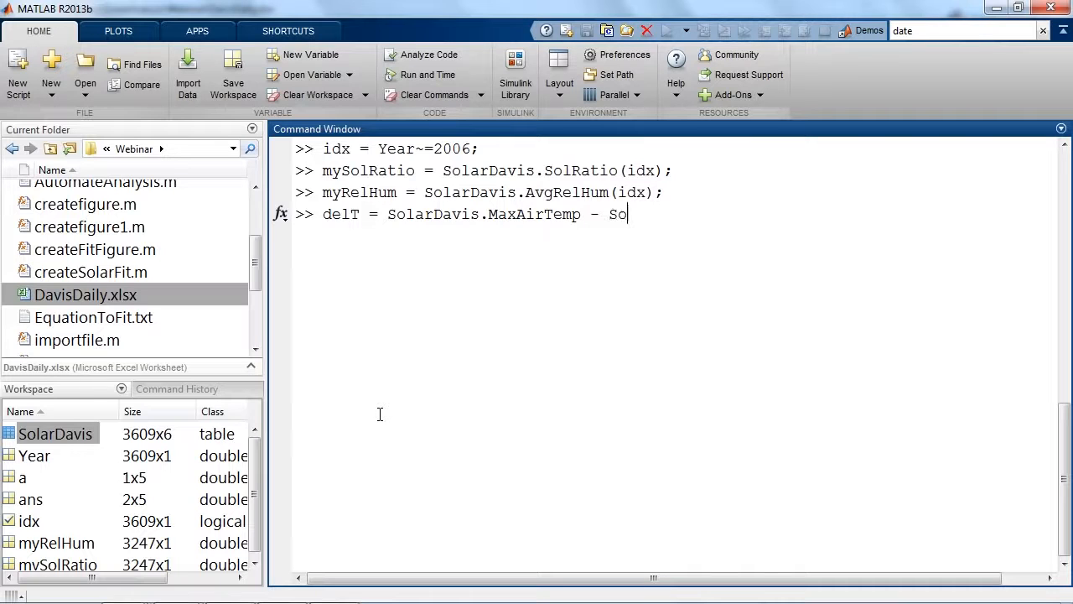
{"action": "type", "text": "larDavis.Mi"}
{"action": "key", "text": "Tab"}
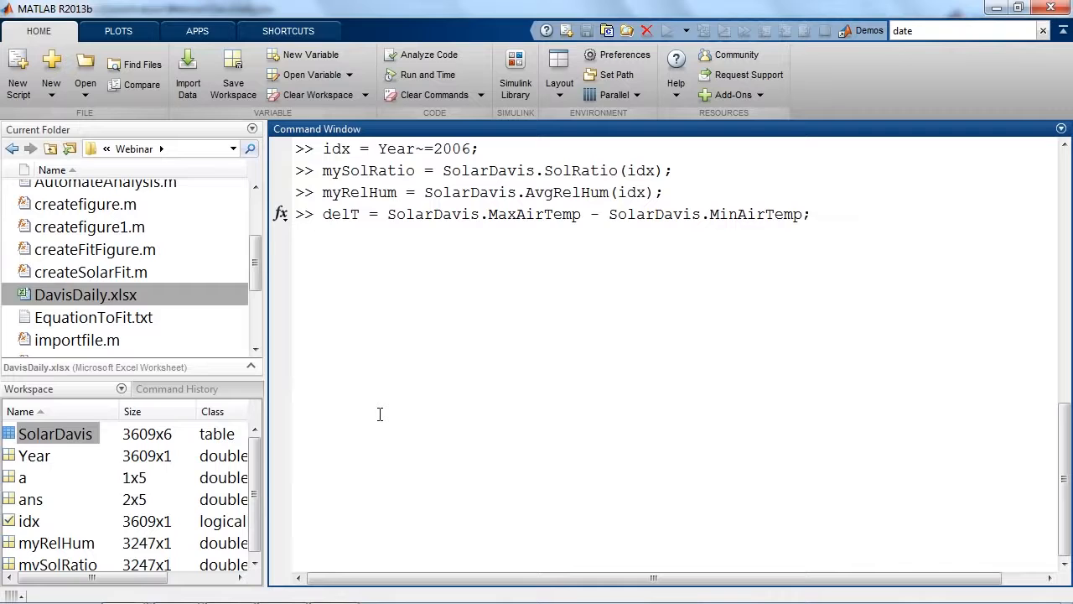
{"action": "key", "text": "Return"}
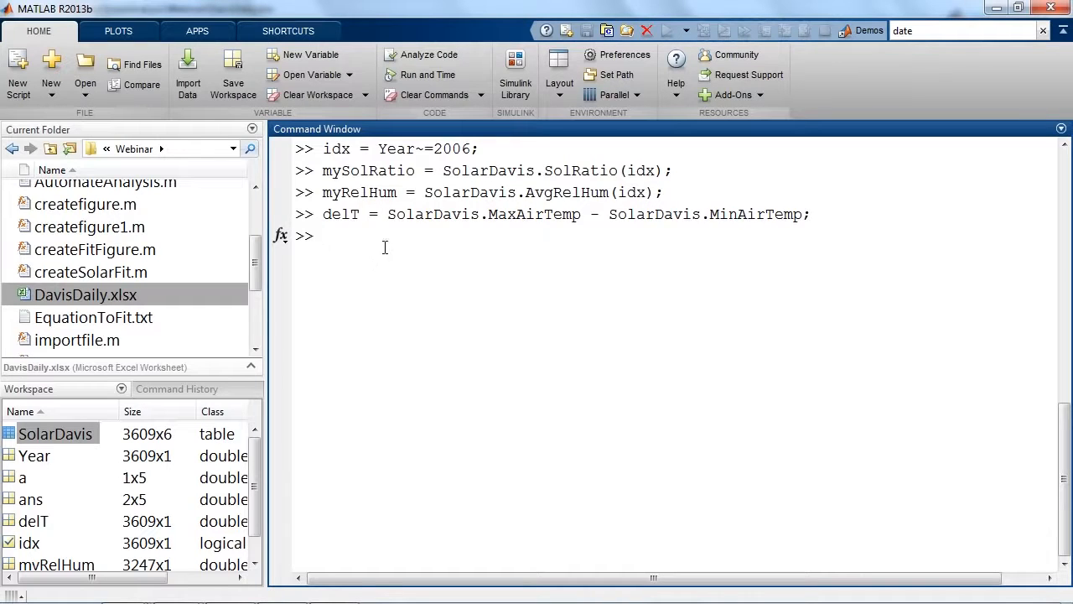
Extract the temperature differences for the indexed years with mydelT = delT(idx); and check the new variables in the workspace.
{"action": "type", "text": "mydelT = delT(idx);"}
{"action": "key", "text": "Return"}
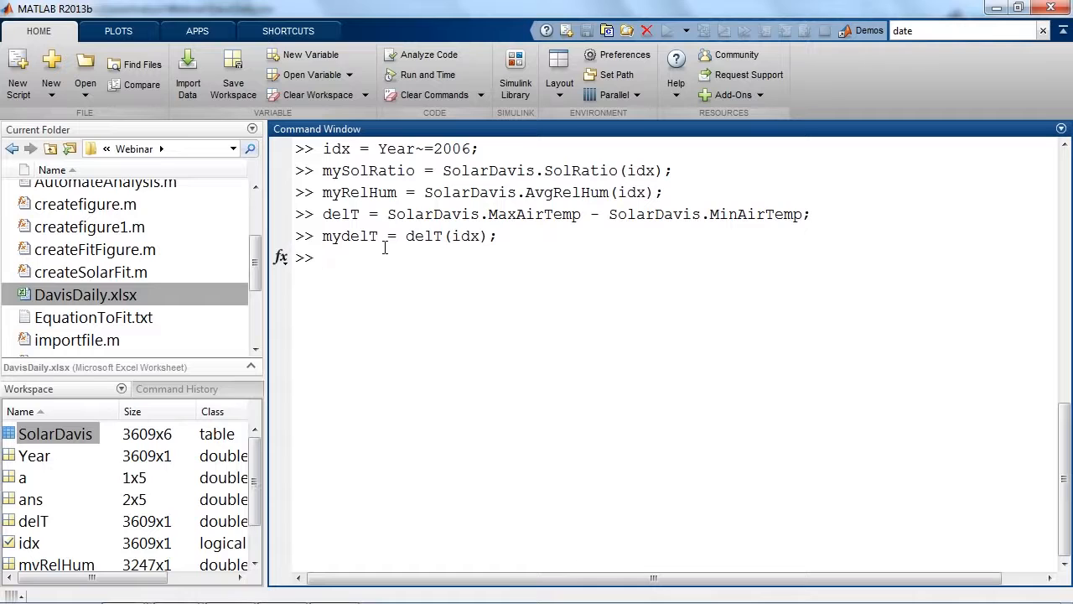
{"action": "left_click_drag", "start_coordinate": [255, 474], "coordinate": [253, 507]}
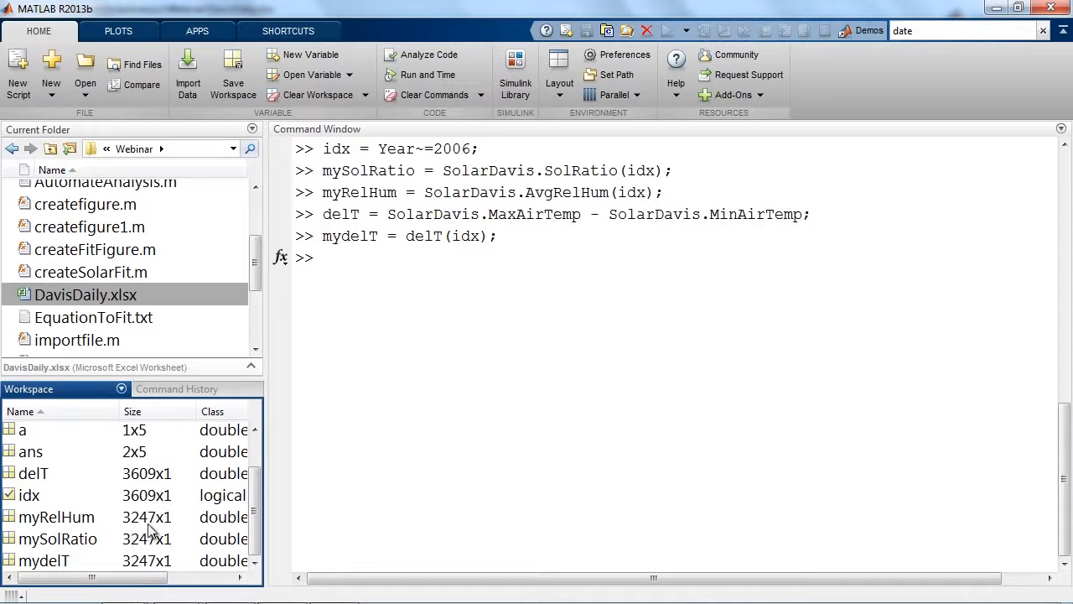
{"action": "left_click", "coordinate": [351, 255]}
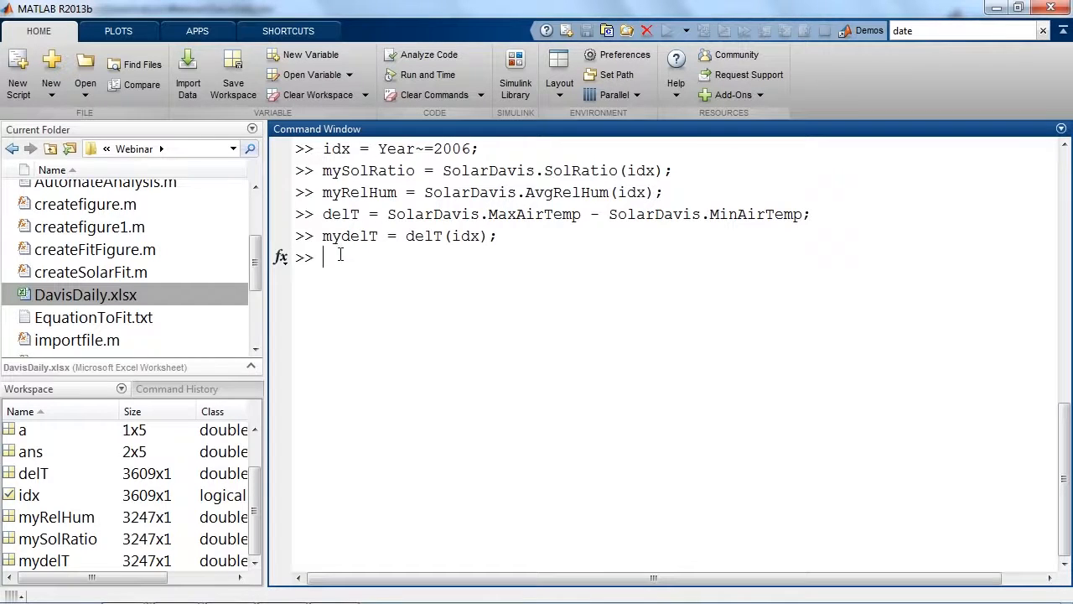
Browse the available apps, open the Curve Fitting app, and shrink its table of fits to enlarge the plot area.
{"action": "left_click", "coordinate": [199, 31]}
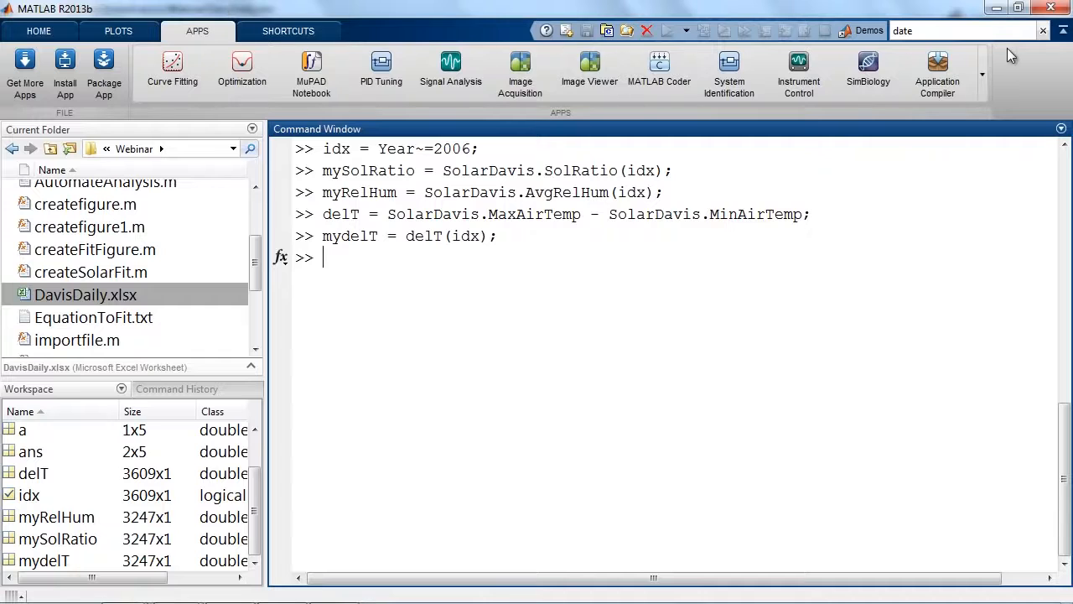
{"action": "left_click", "coordinate": [982, 73]}
{"action": "left_click_drag", "start_coordinate": [986, 134], "coordinate": [954, 183]}
{"action": "left_click", "coordinate": [983, 56]}
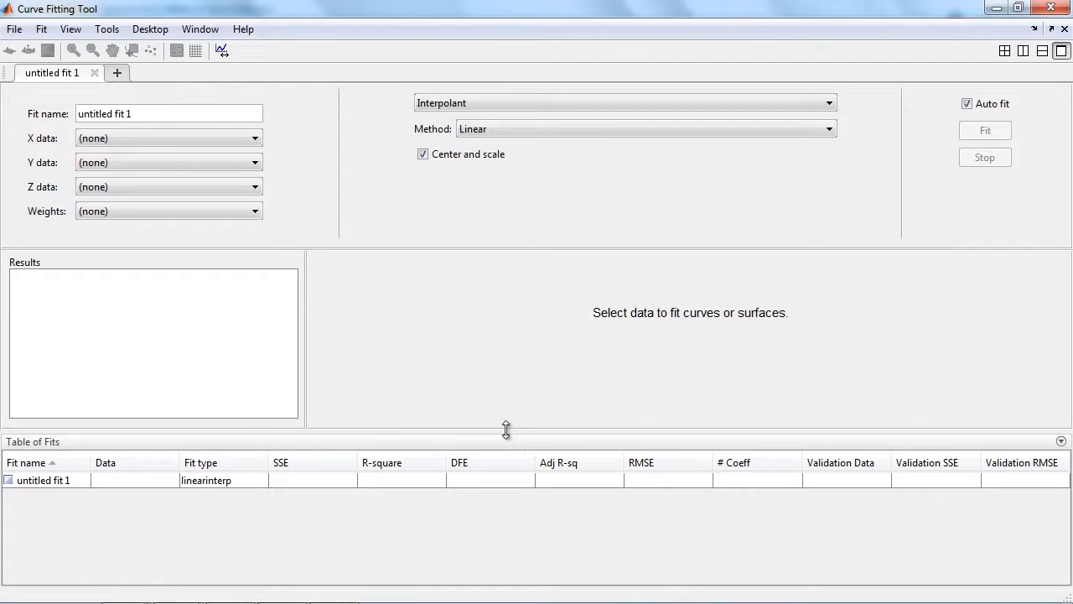
{"action": "left_click_drag", "start_coordinate": [507, 429], "coordinate": [503, 505]}
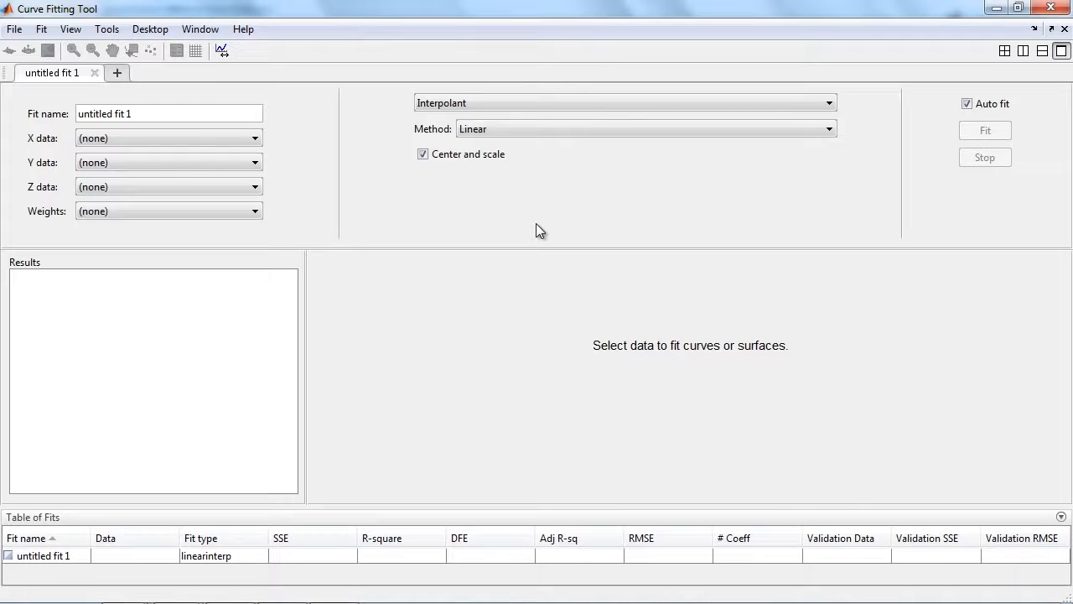
Turn off automatic fitting and assign mydelT as X data, myRelHum as Y data and mySolRatio as Z data.
{"action": "left_click", "coordinate": [967, 103]}
{"action": "left_click", "coordinate": [207, 137]}
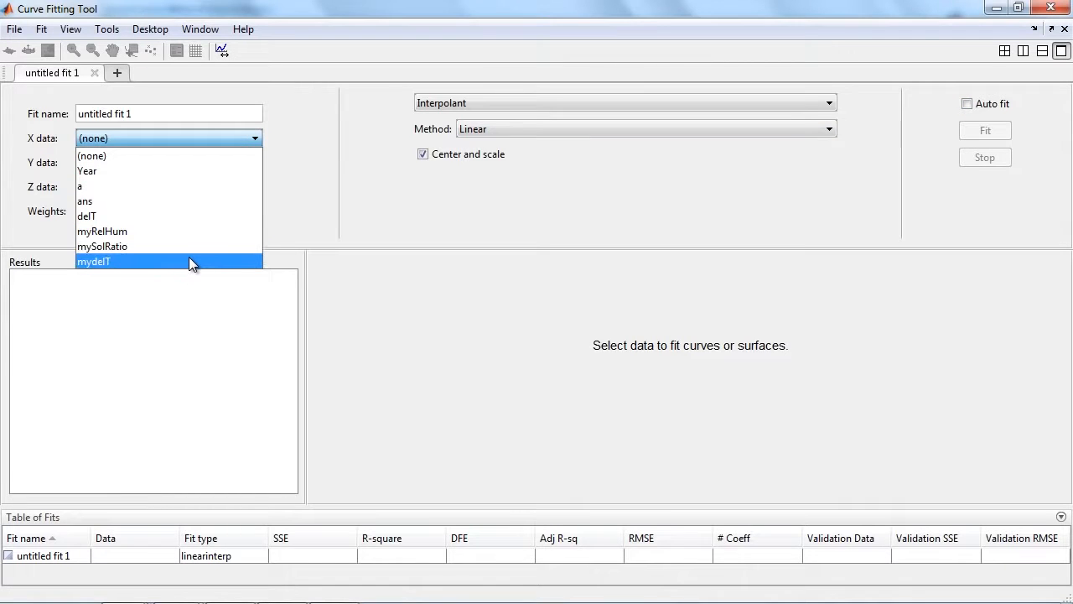
{"action": "left_click", "coordinate": [188, 261]}
{"action": "left_click", "coordinate": [183, 162]}
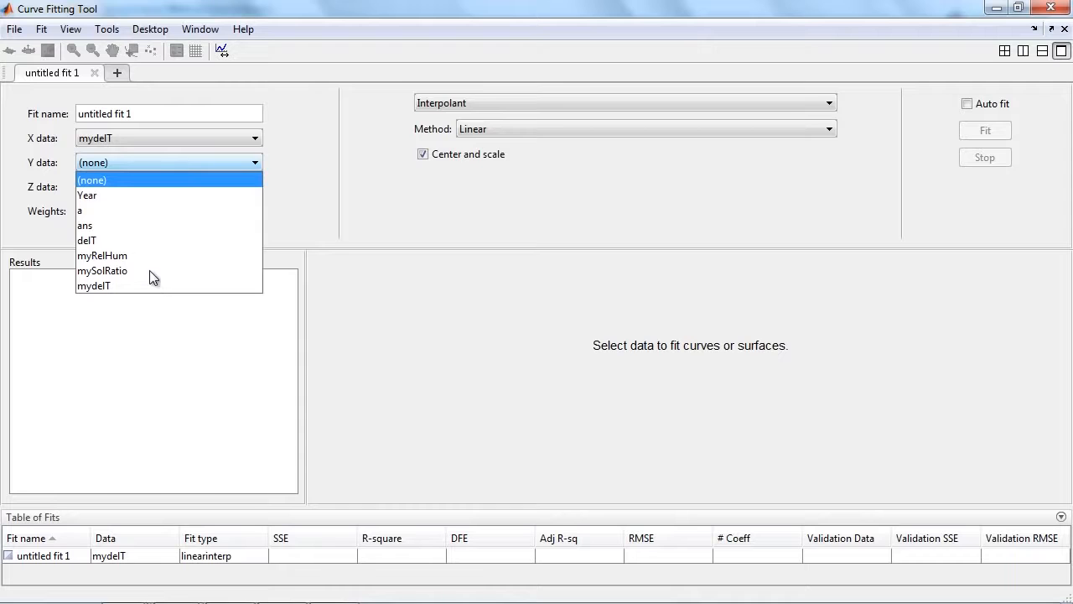
{"action": "left_click", "coordinate": [146, 257]}
{"action": "left_click", "coordinate": [151, 185]}
{"action": "left_click", "coordinate": [150, 289]}
{"action": "left_click", "coordinate": [151, 295]}
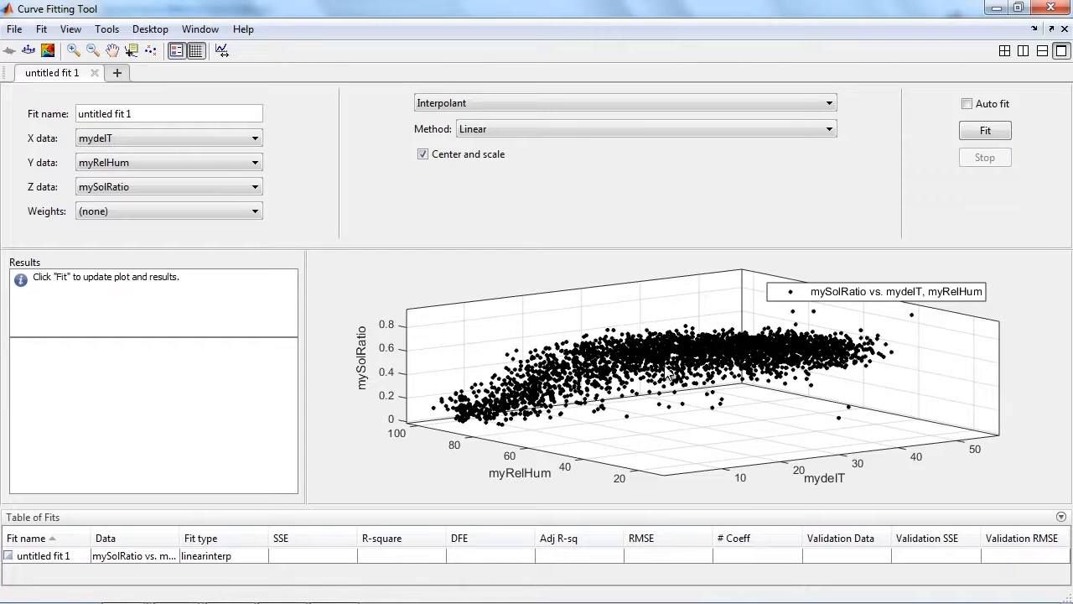
Fit a polynomial surface of degree 1 in x and y, and rotate the plot to inspect it against the data.
{"action": "left_click_drag", "start_coordinate": [691, 366], "coordinate": [838, 369]}
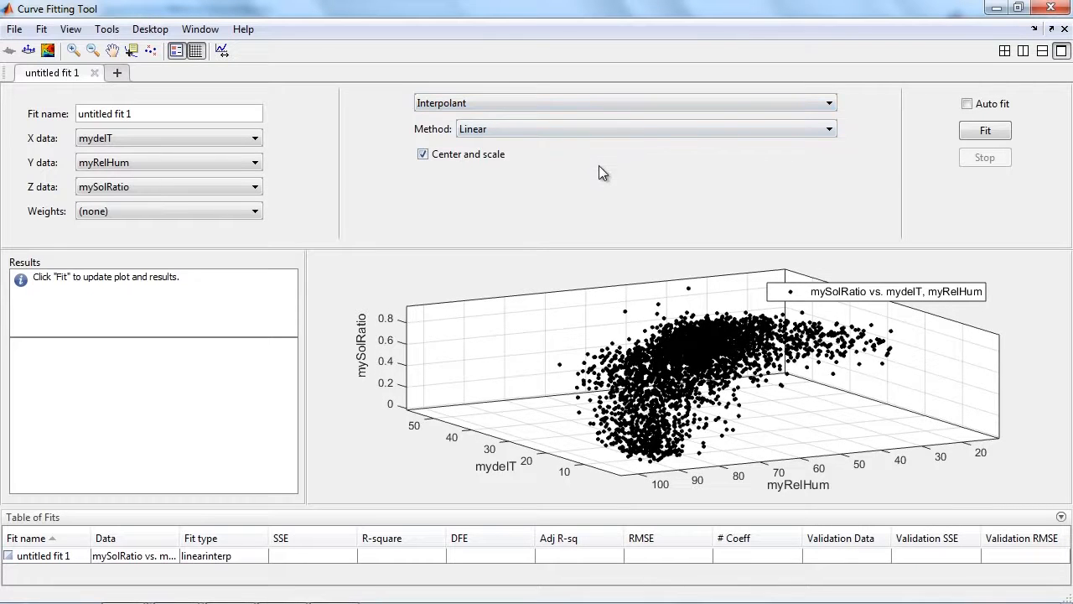
{"action": "left_click", "coordinate": [588, 102]}
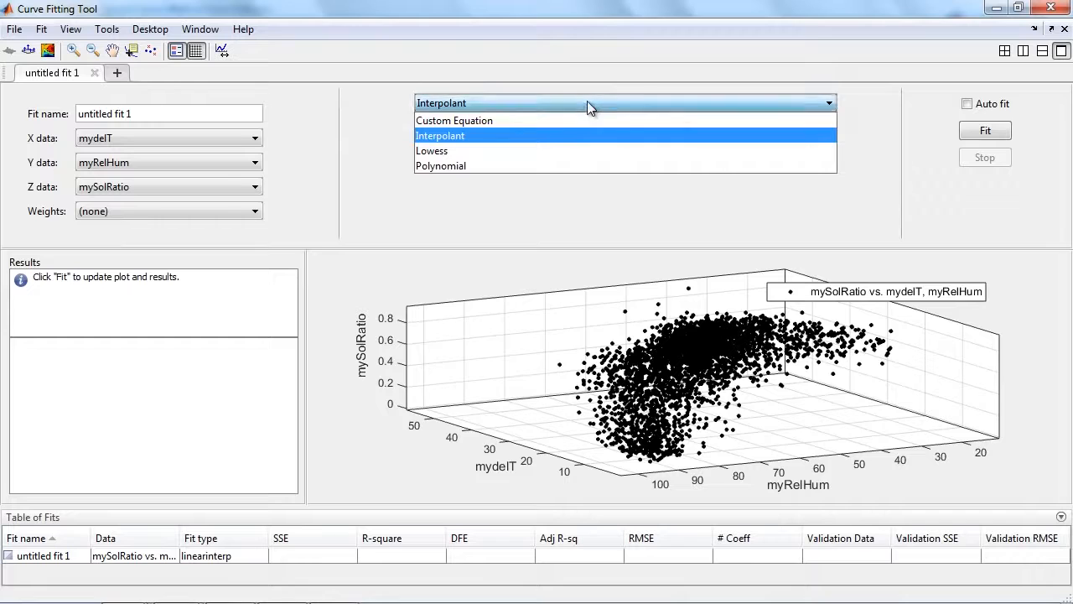
{"action": "left_click", "coordinate": [579, 166]}
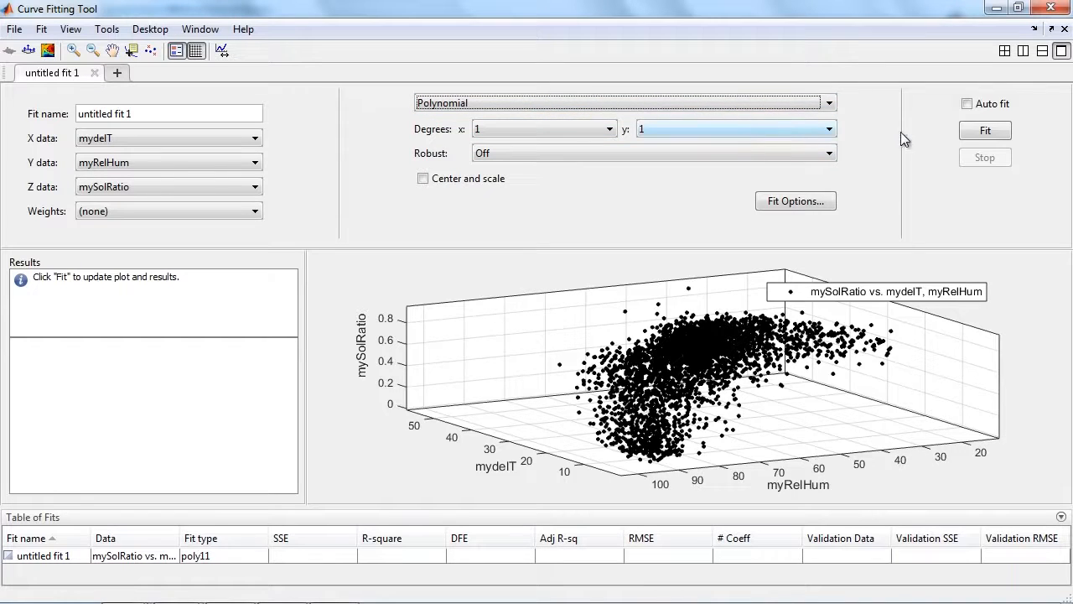
{"action": "left_click", "coordinate": [982, 132]}
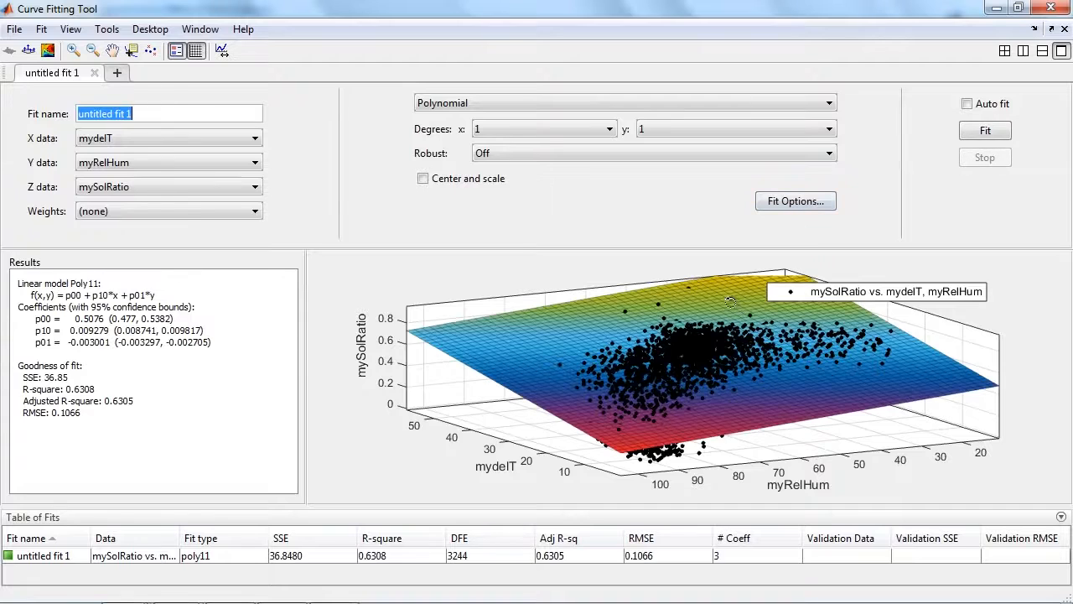
{"action": "left_click", "coordinate": [729, 378]}
{"action": "left_click_drag", "start_coordinate": [728, 378], "coordinate": [682, 375]}
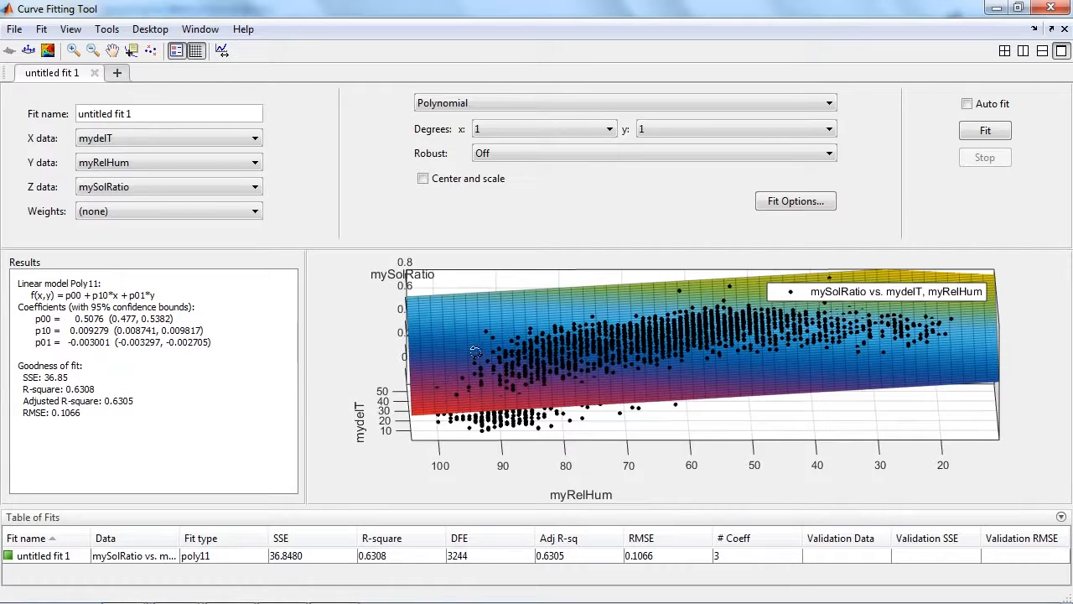
{"action": "left_click_drag", "start_coordinate": [553, 344], "coordinate": [565, 278]}
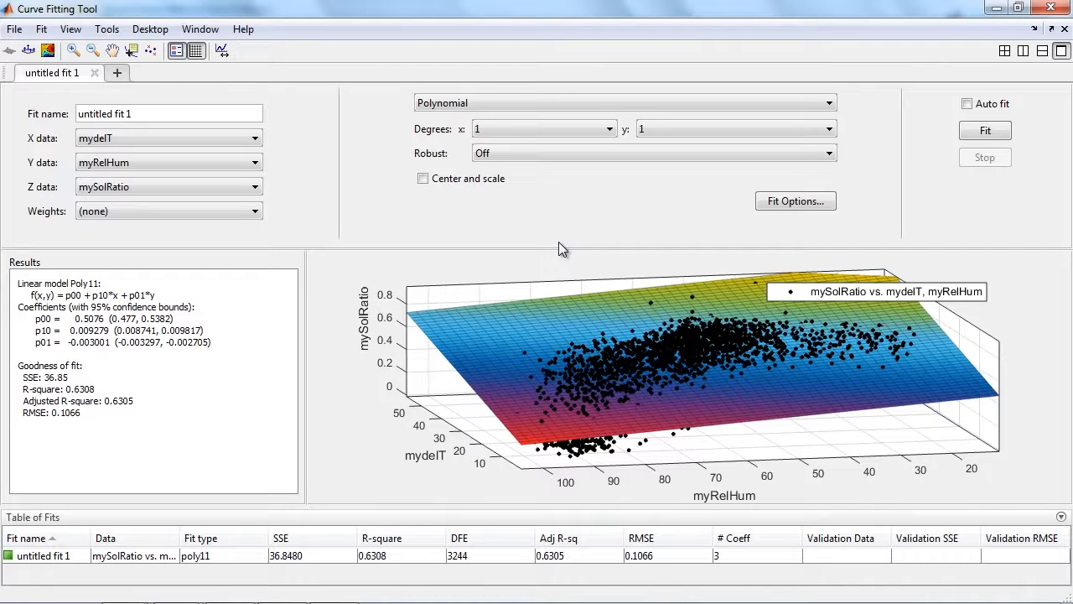
Refit the polynomial surface with degree 4 in x and degree 2 in y.
{"action": "left_click", "coordinate": [566, 126]}
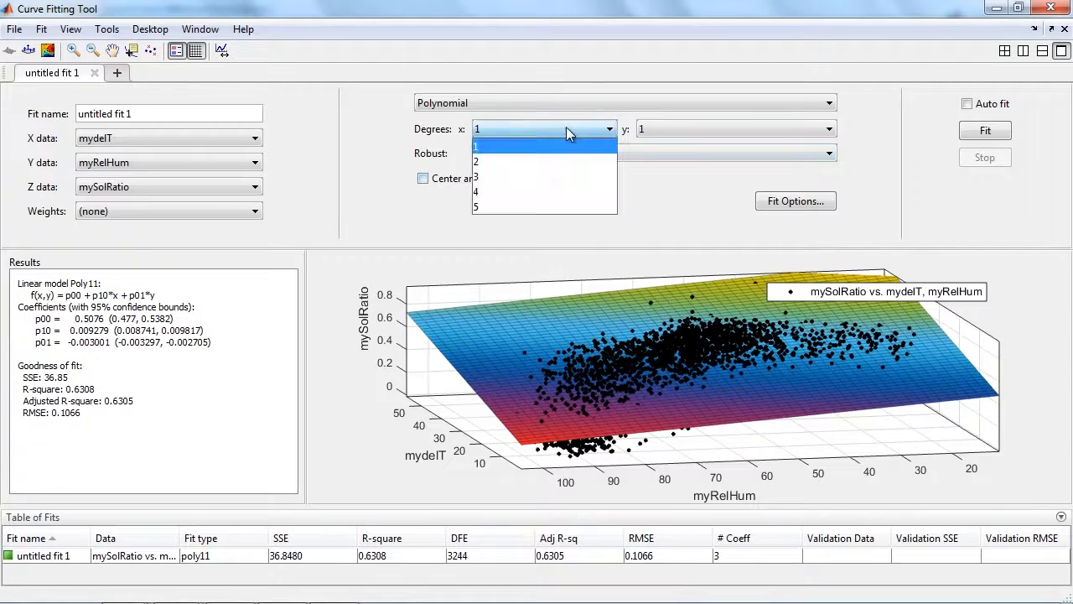
{"action": "left_click", "coordinate": [562, 192]}
{"action": "left_click", "coordinate": [691, 127]}
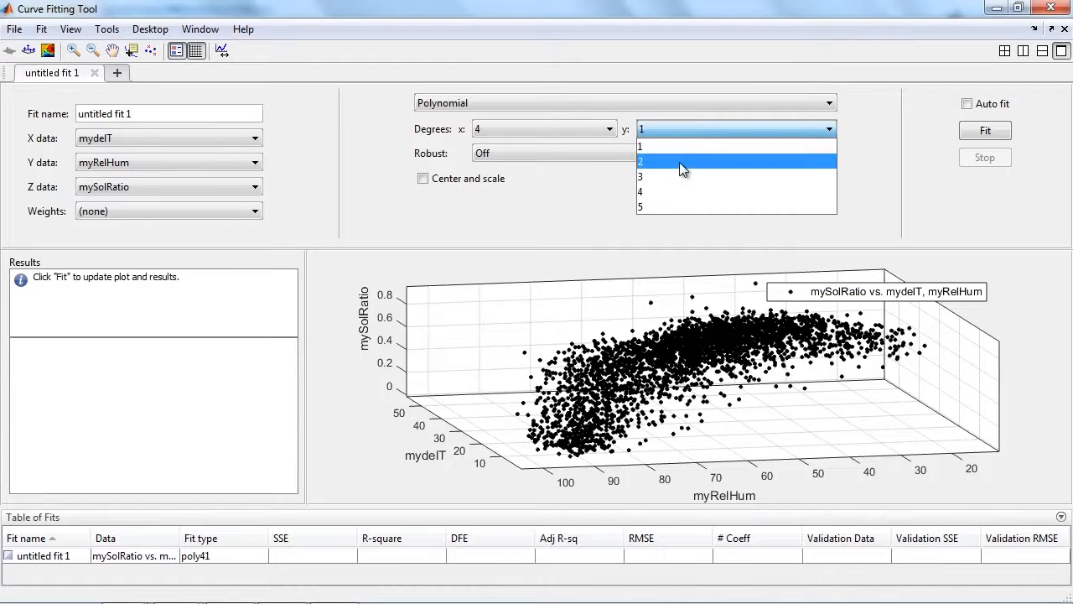
{"action": "left_click", "coordinate": [679, 162]}
{"action": "left_click", "coordinate": [985, 130]}
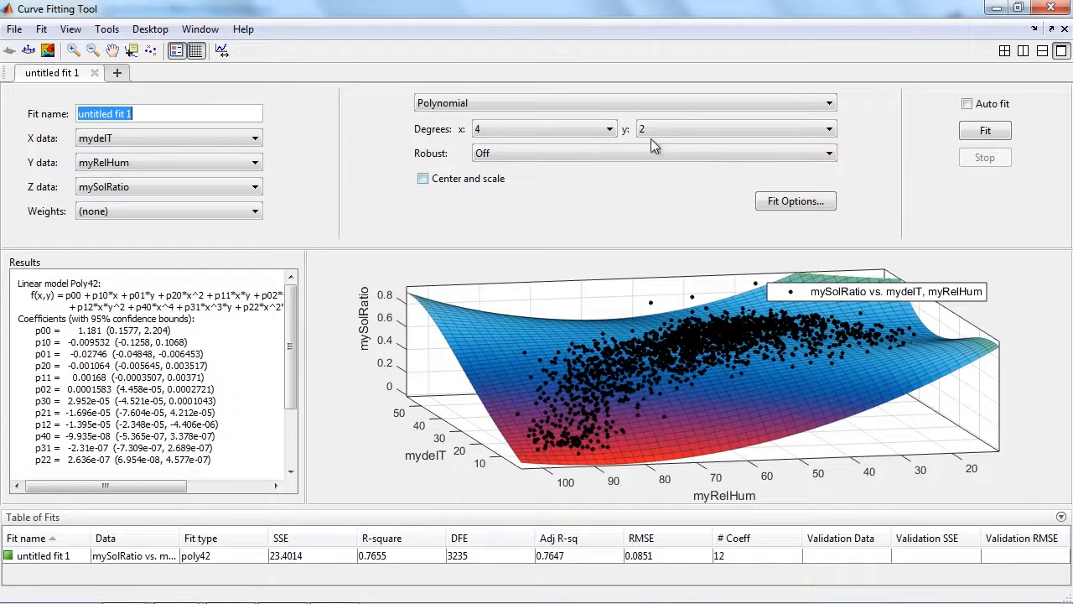
Switch the fit type to Custom Equation and clear the default expression.
{"action": "left_click", "coordinate": [632, 105]}
{"action": "left_click", "coordinate": [625, 119]}
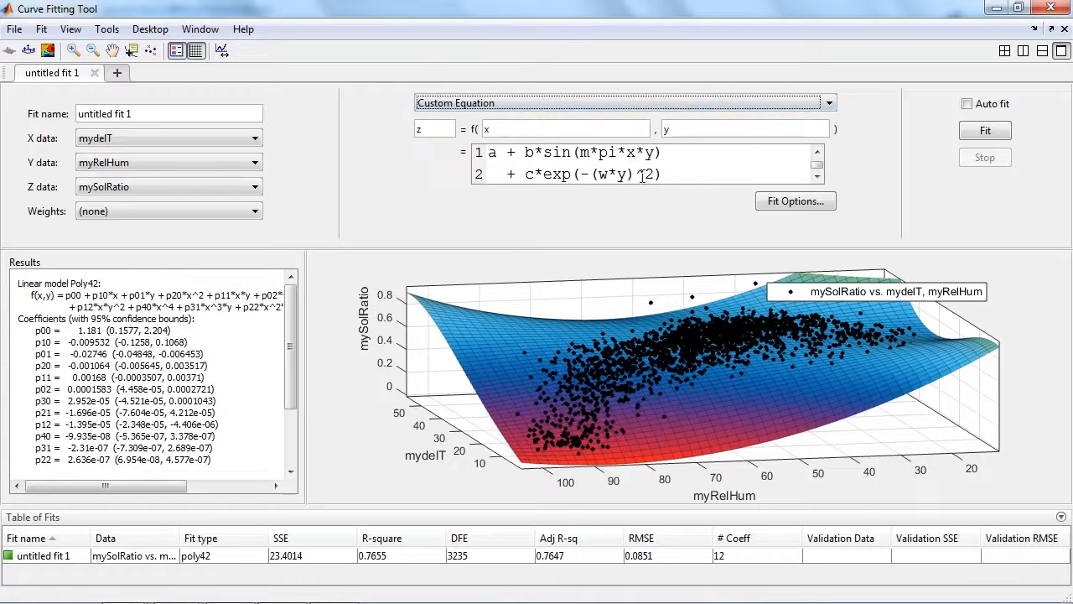
{"action": "left_click_drag", "start_coordinate": [681, 176], "coordinate": [462, 146]}
{"action": "key", "text": "BackSpace"}
{"action": "left_click", "coordinate": [683, 128]}
{"action": "left_click", "coordinate": [647, 173]}
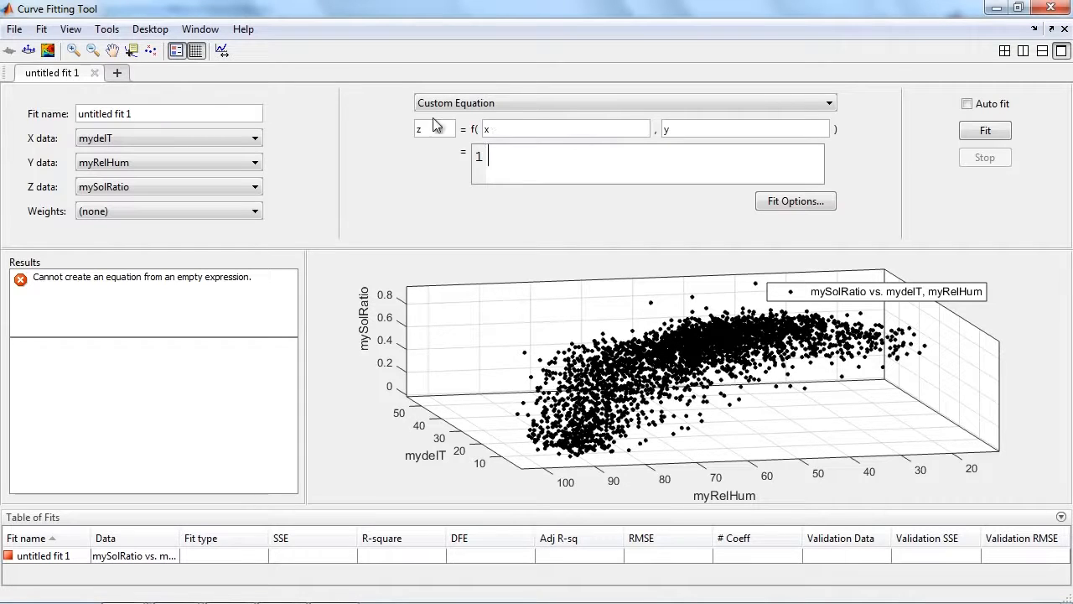
Load the SolarAnalysis.sfit session without saving the current one, and inspect its custom equation and fitted surface.
{"action": "left_click", "coordinate": [10, 30]}
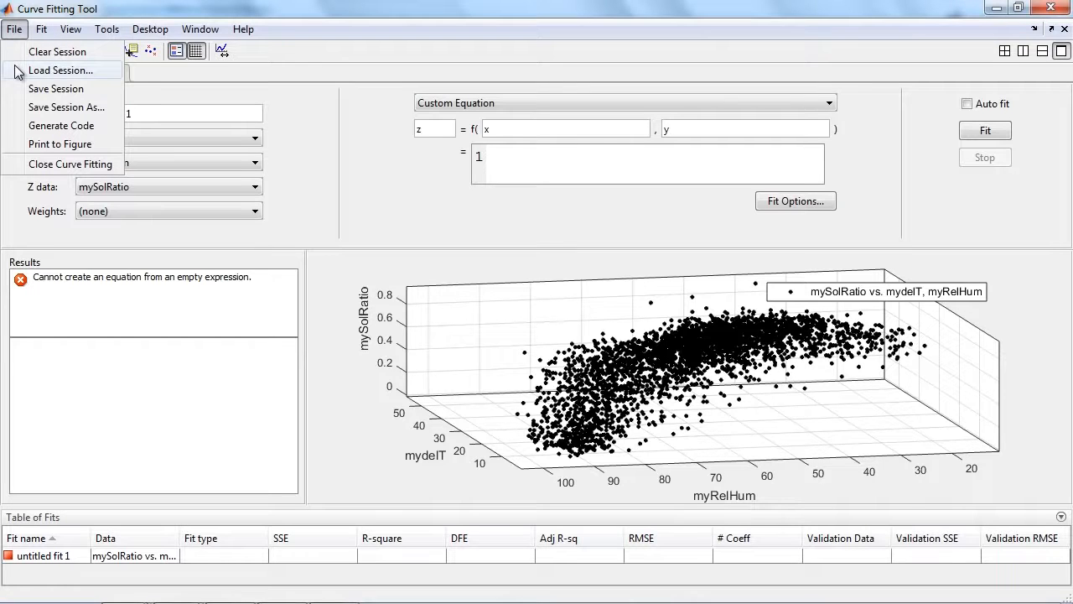
{"action": "left_click", "coordinate": [77, 72]}
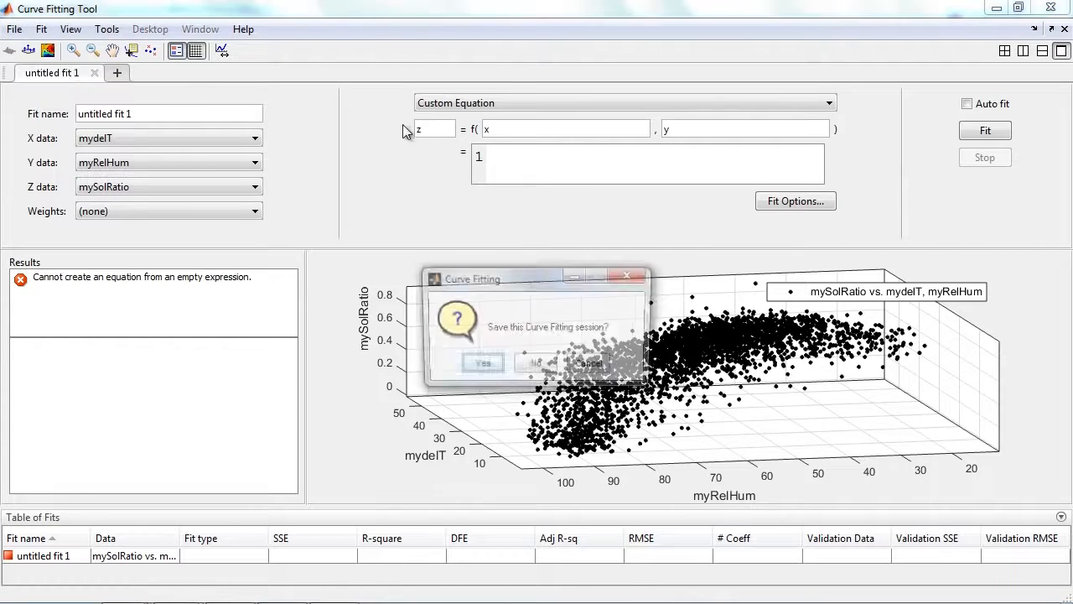
{"action": "left_click", "coordinate": [535, 365]}
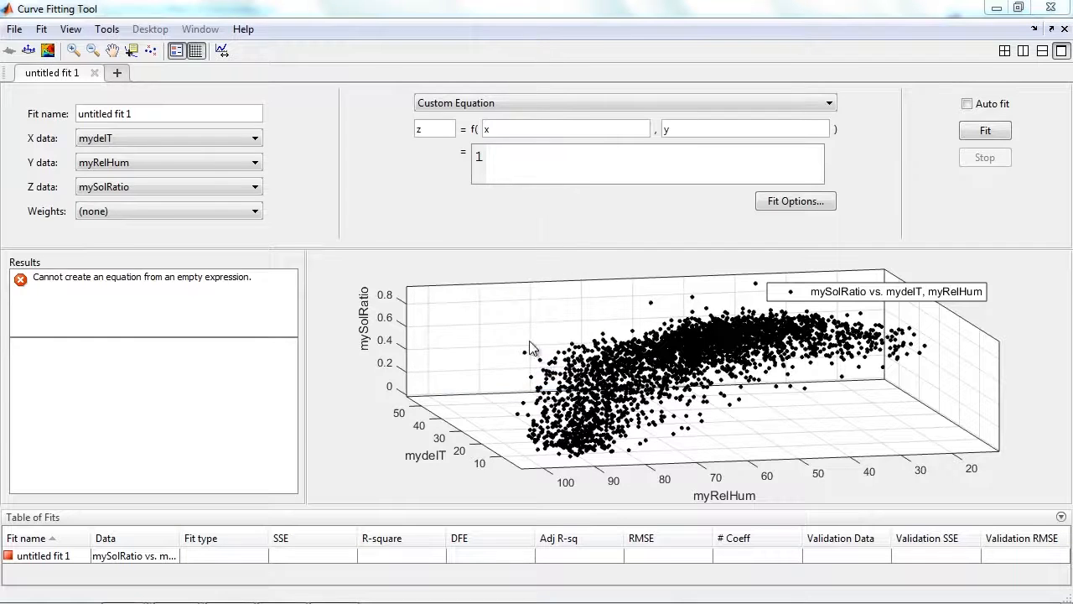
{"action": "left_click", "coordinate": [248, 227]}
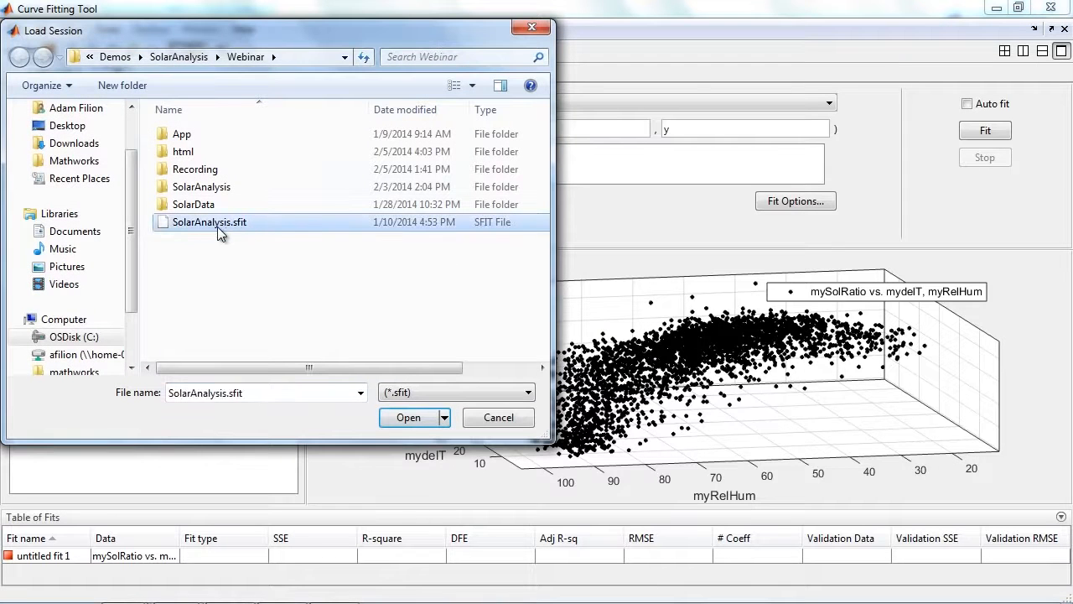
{"action": "left_click", "coordinate": [383, 416]}
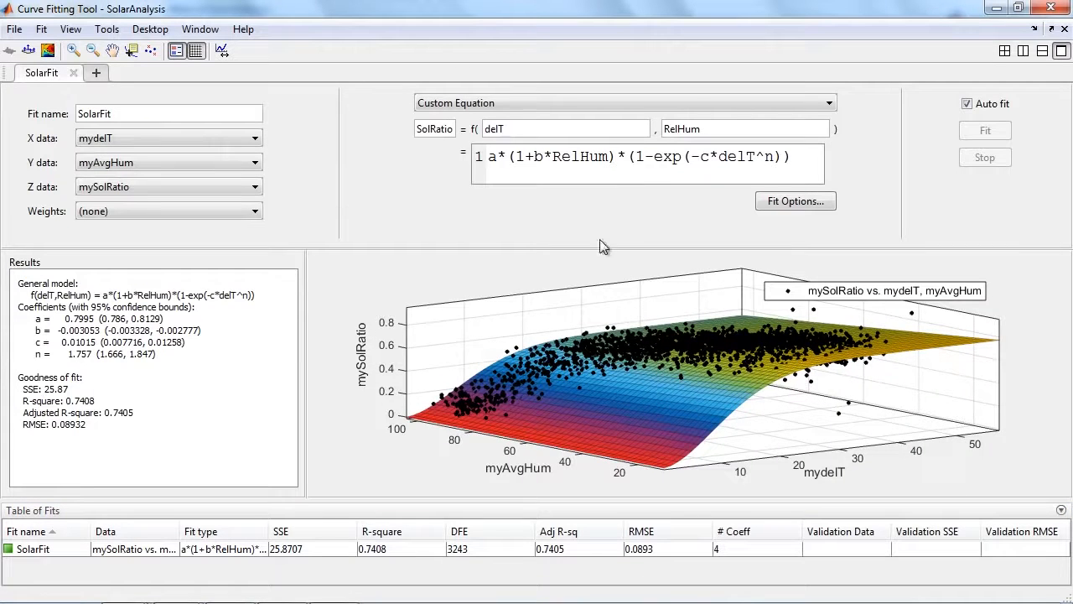
{"action": "left_click_drag", "start_coordinate": [793, 157], "coordinate": [497, 163]}
{"action": "left_click_drag", "start_coordinate": [669, 367], "coordinate": [423, 344]}
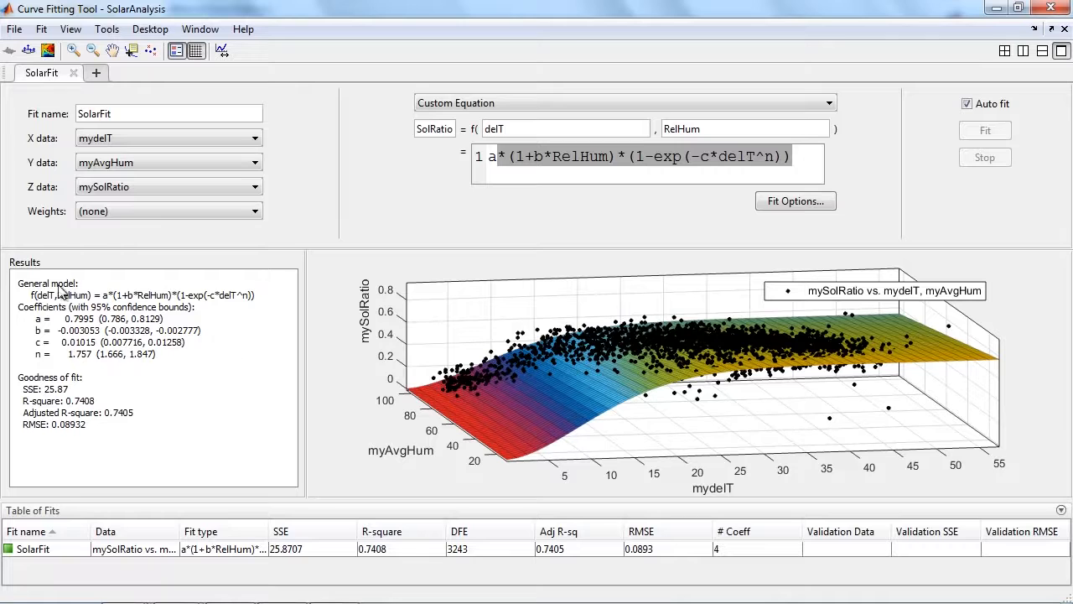
Generate MATLAB code from the loaded SolarFit session and save it as createFit in the Webinar folder.
{"action": "left_click", "coordinate": [20, 30]}
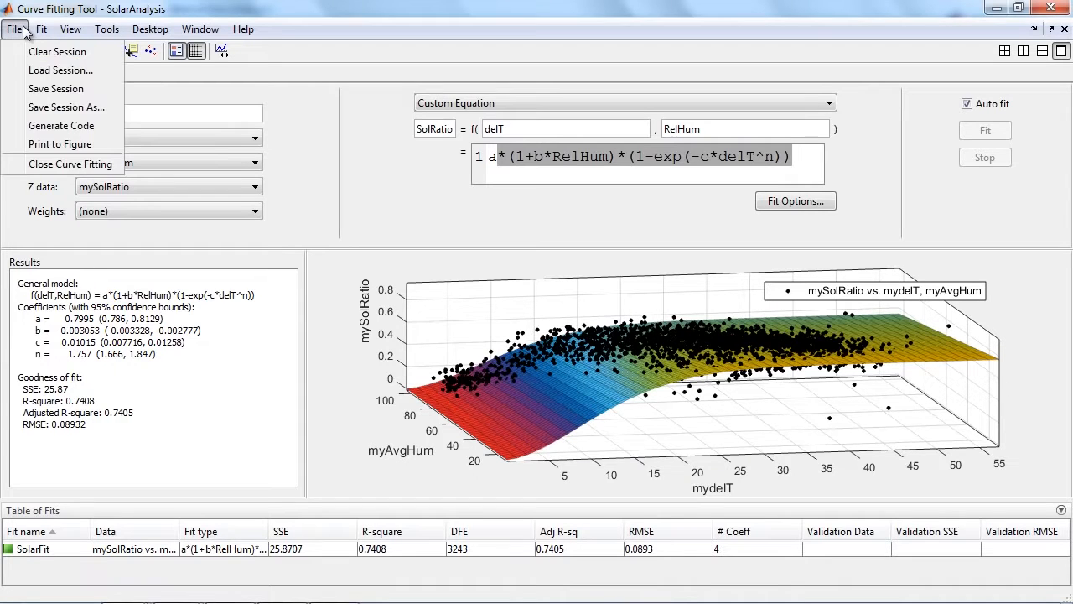
{"action": "left_click", "coordinate": [33, 126]}
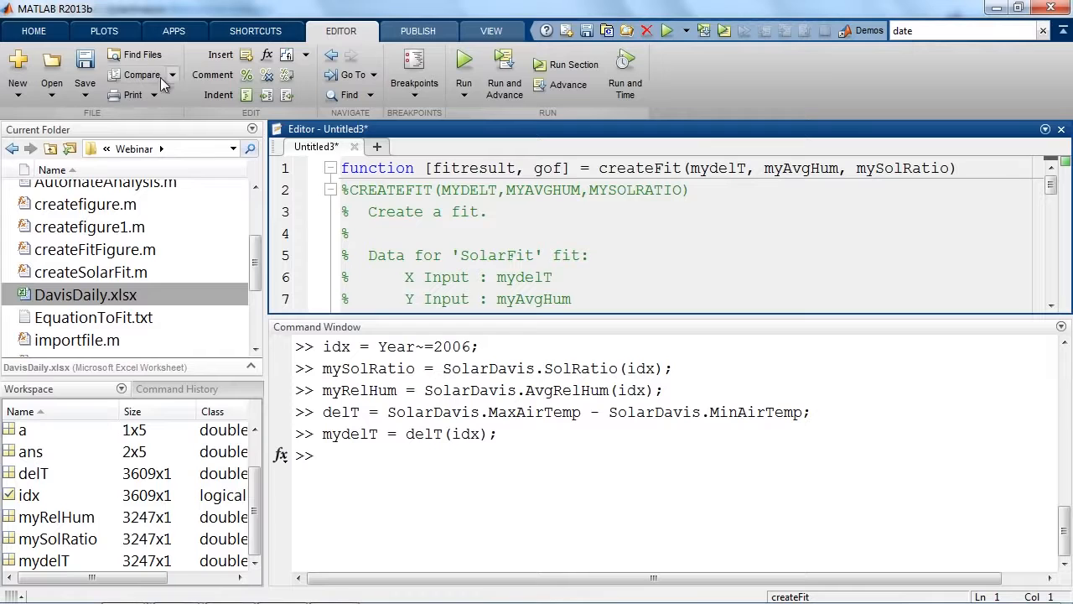
{"action": "left_click", "coordinate": [84, 59]}
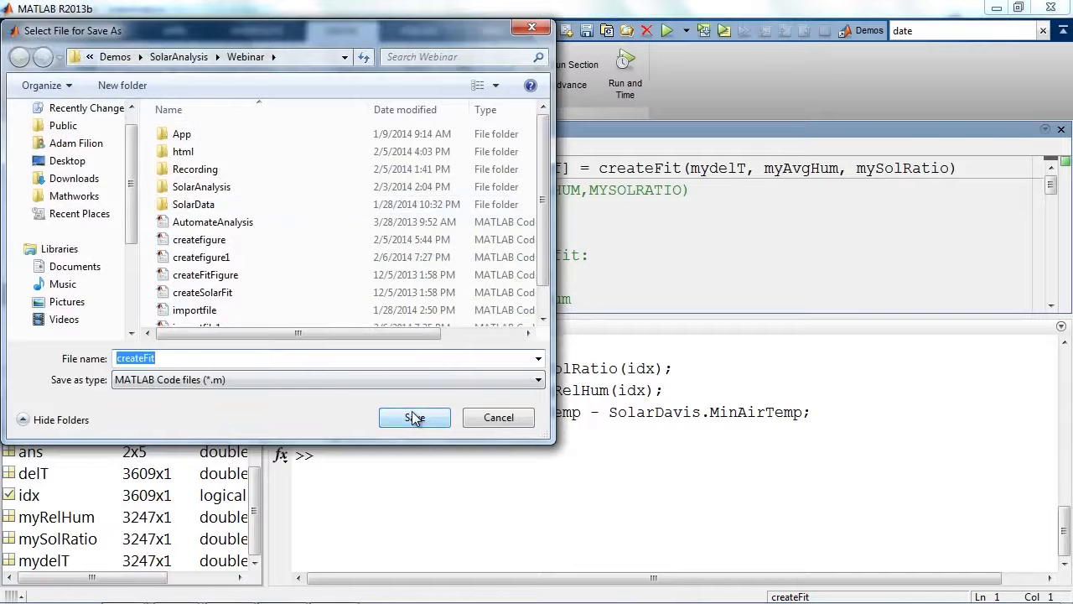
{"action": "left_click", "coordinate": [415, 418]}
Run model = createFit(mydelT,myRelHum,mySolRatio) in the Command Window and close the resulting figure.
{"action": "left_click", "coordinate": [571, 450]}
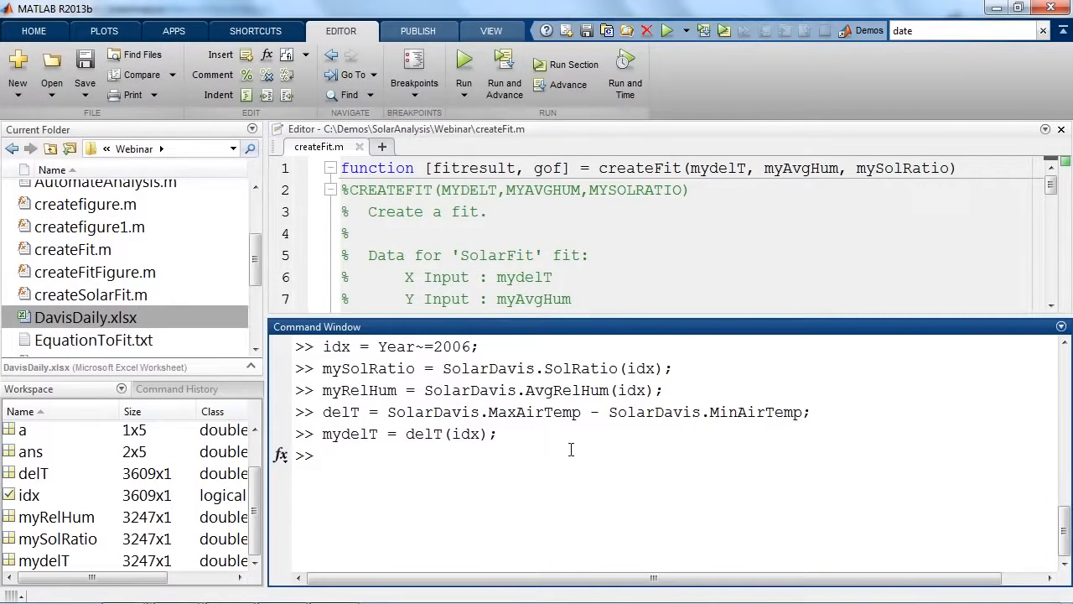
{"action": "type", "text": "model = createF"}
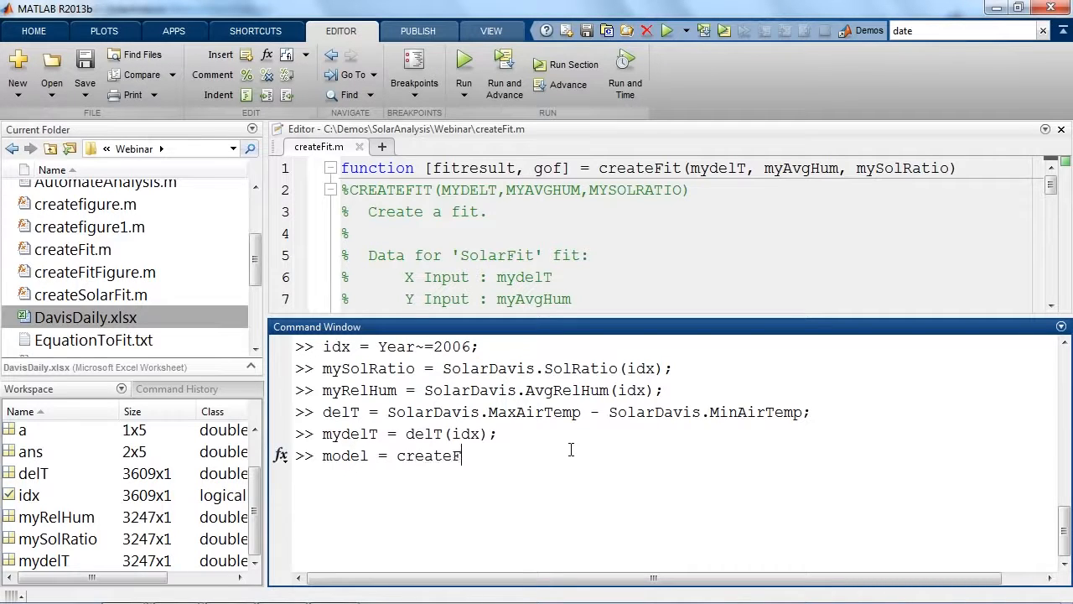
{"action": "type", "text": "it(mydelT,my"}
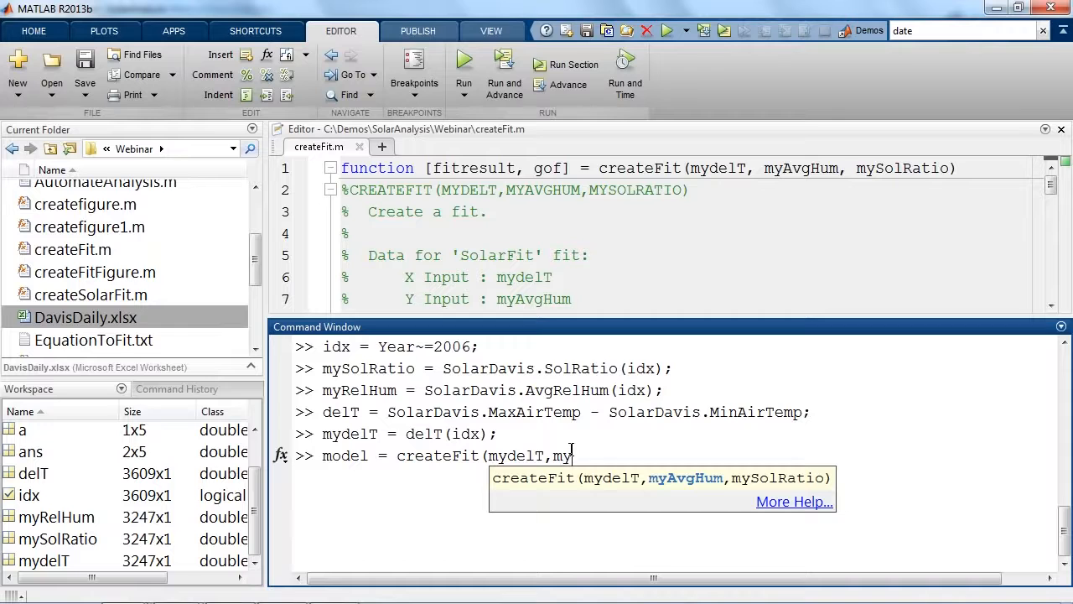
{"action": "type", "text": "RelHum,mySolRati"}
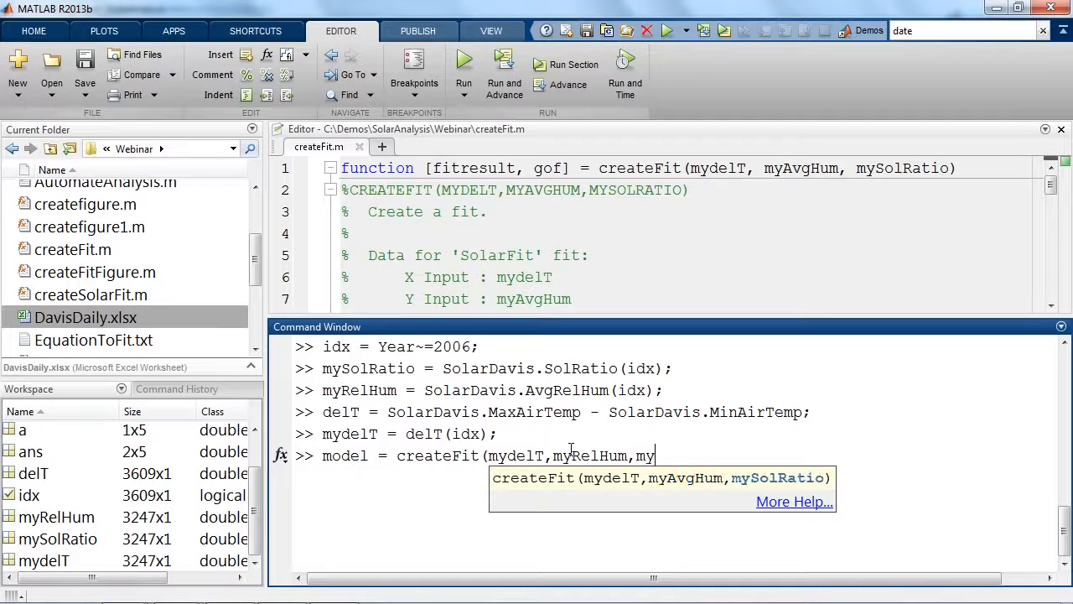
{"action": "type", "text": "o)"}
{"action": "key", "text": "Return"}
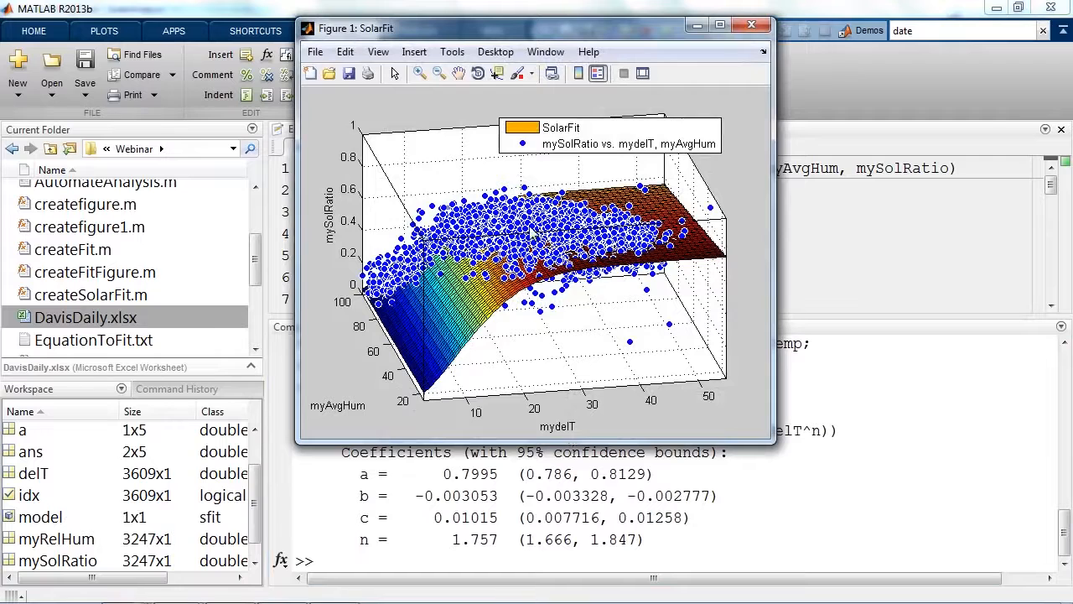
{"action": "left_click", "coordinate": [751, 26]}
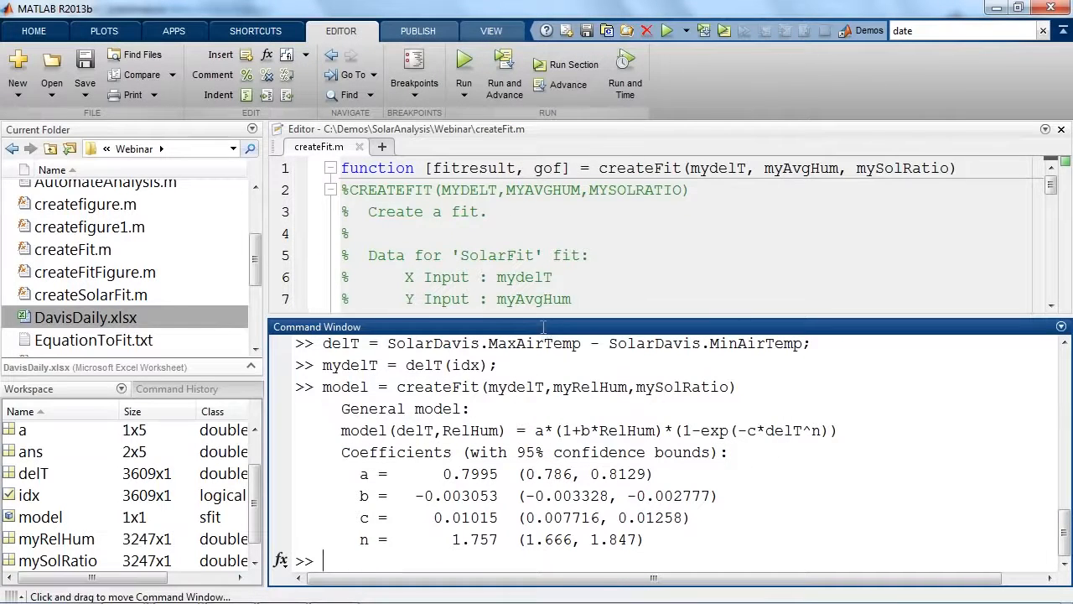
Maximize the Command Window and highlight the model variable and its delT, RelHum input signature.
{"action": "double_click", "coordinate": [544, 327]}
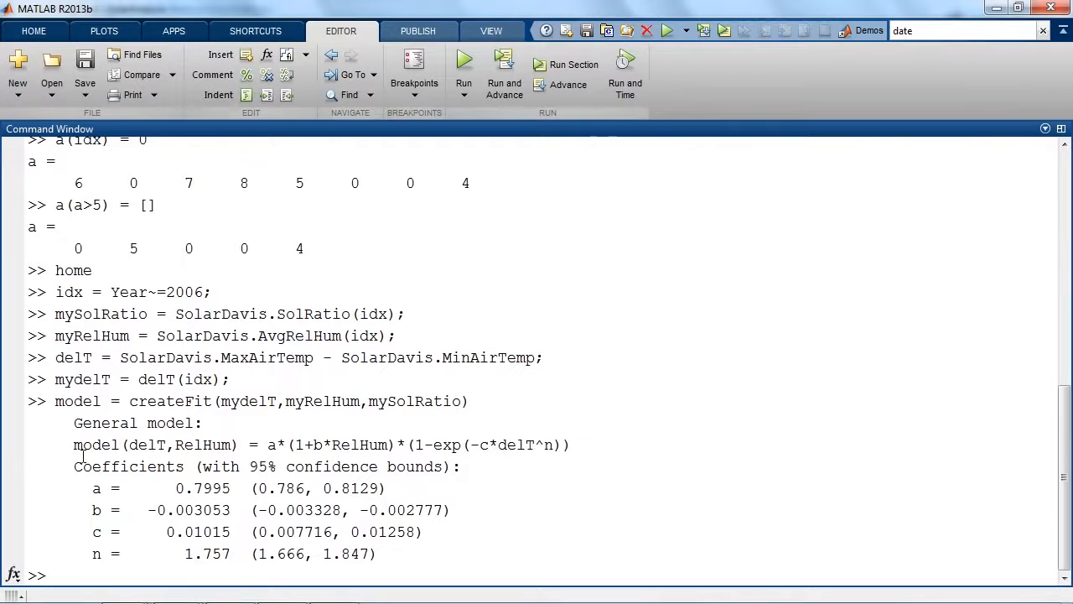
{"action": "left_click_drag", "start_coordinate": [104, 402], "coordinate": [54, 405]}
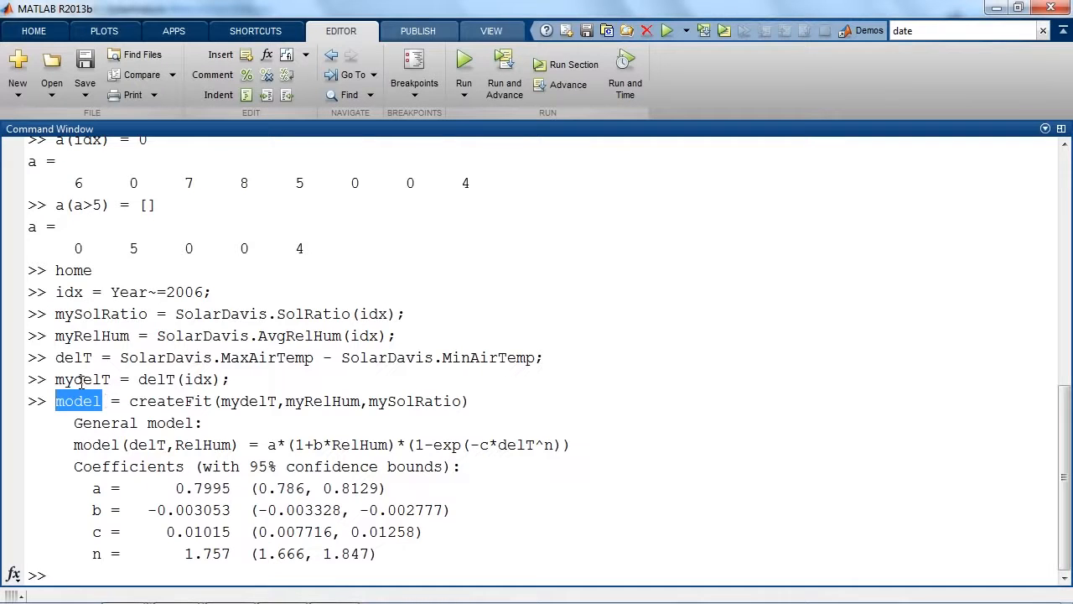
{"action": "left_click", "coordinate": [69, 444]}
{"action": "left_click_drag", "start_coordinate": [69, 444], "coordinate": [241, 445]}
{"action": "left_click", "coordinate": [241, 444]}
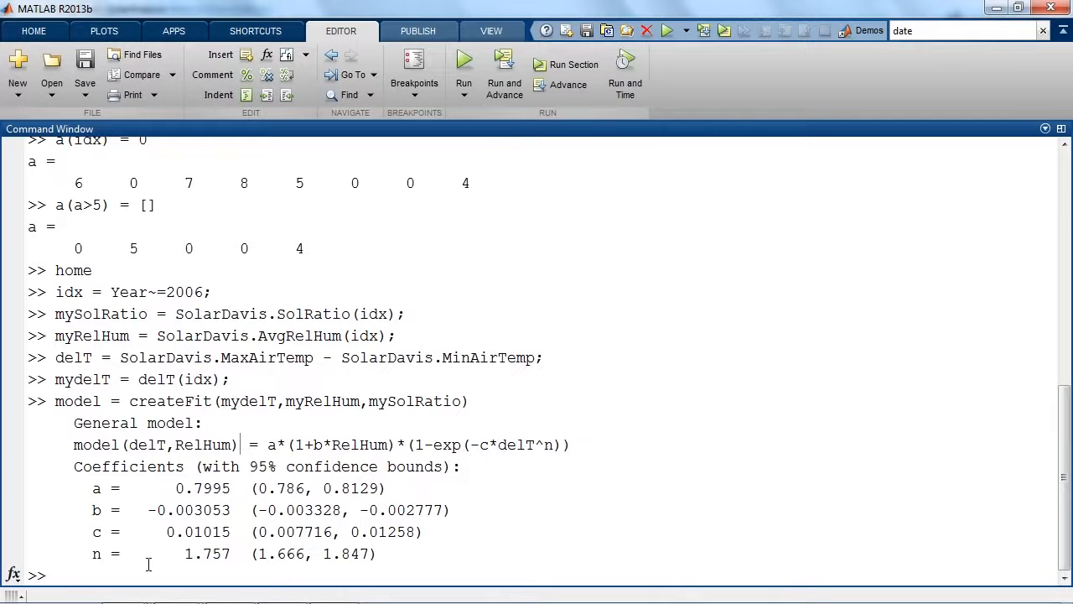
Evaluate the fitted model for a temperature difference of 20 and a relative humidity of 80 with model(20,80).
{"action": "left_click", "coordinate": [155, 576]}
{"action": "type", "text": "model(20,80)"}
{"action": "key", "text": "Return"}
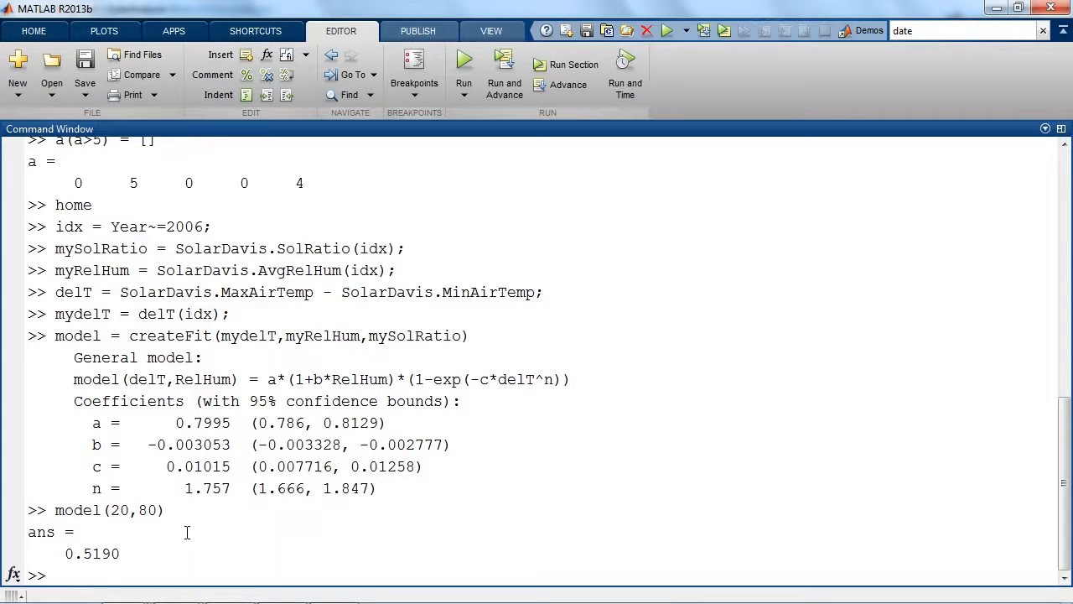
Predict the ratio for the excluded 2006 data with predRad = model(delT(~idx),SolarDavis.AvgRelHum(~idx));.
{"action": "type", "text": "predRad = model(del"}
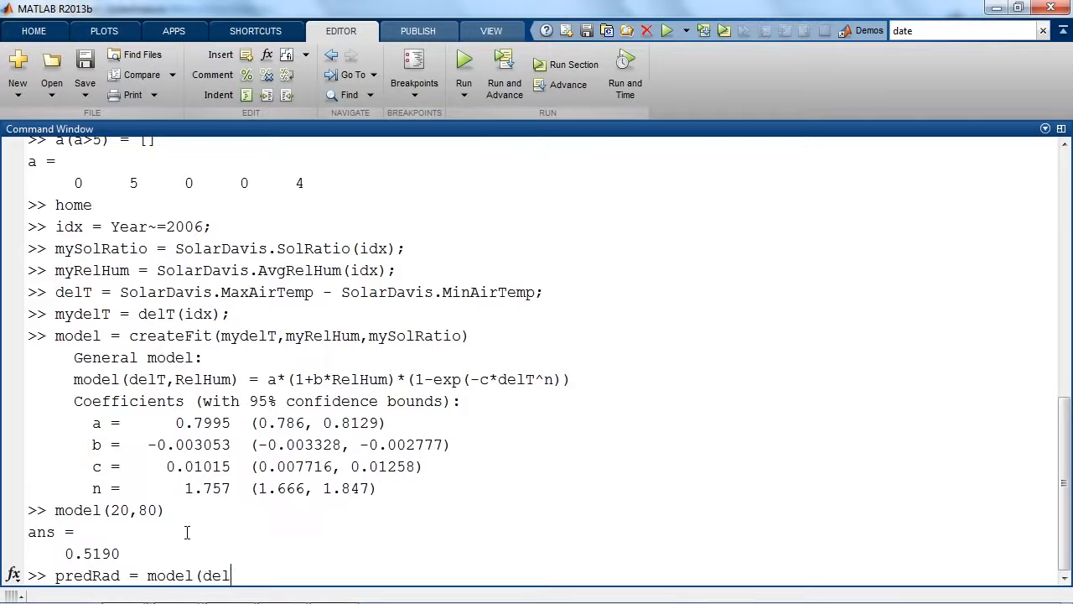
{"action": "type", "text": "T("}
{"action": "mouse_move", "coordinate": [147, 228]}
{"action": "left_mouse_down"}
{"action": "mouse_move", "coordinate": [176, 228]}
{"action": "mouse_move", "coordinate": [158, 228]}
{"action": "mouse_move", "coordinate": [166, 228]}
{"action": "left_mouse_up"}
{"action": "left_click", "coordinate": [294, 524]}
{"action": "type", "text": "~idx),SolarDav"}
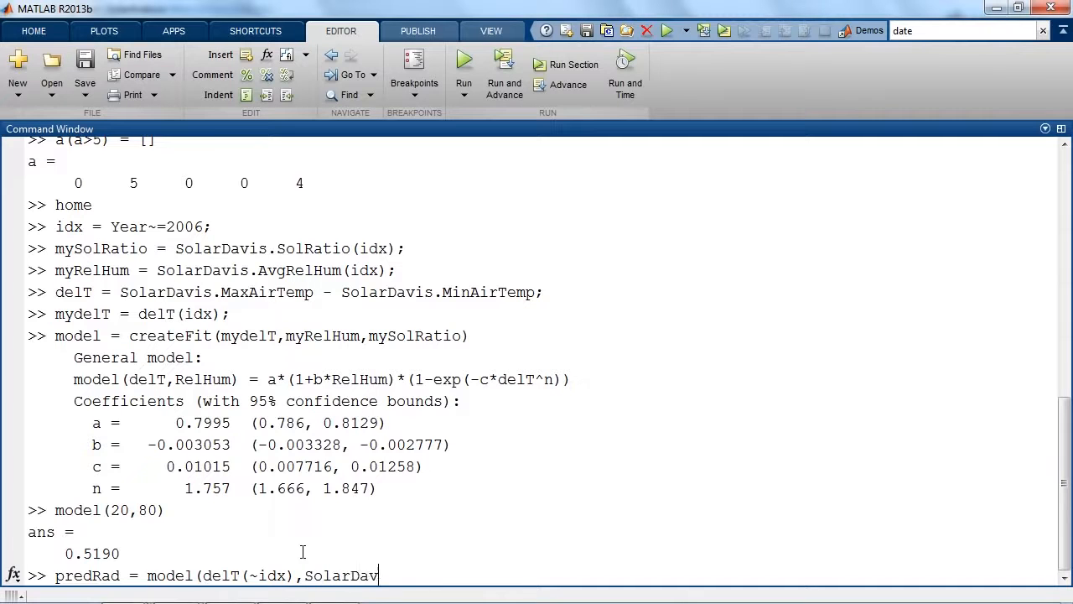
{"action": "type", "text": "is.A"}
{"action": "key", "text": "Tab"}
{"action": "type", "text": "(~idx));"}
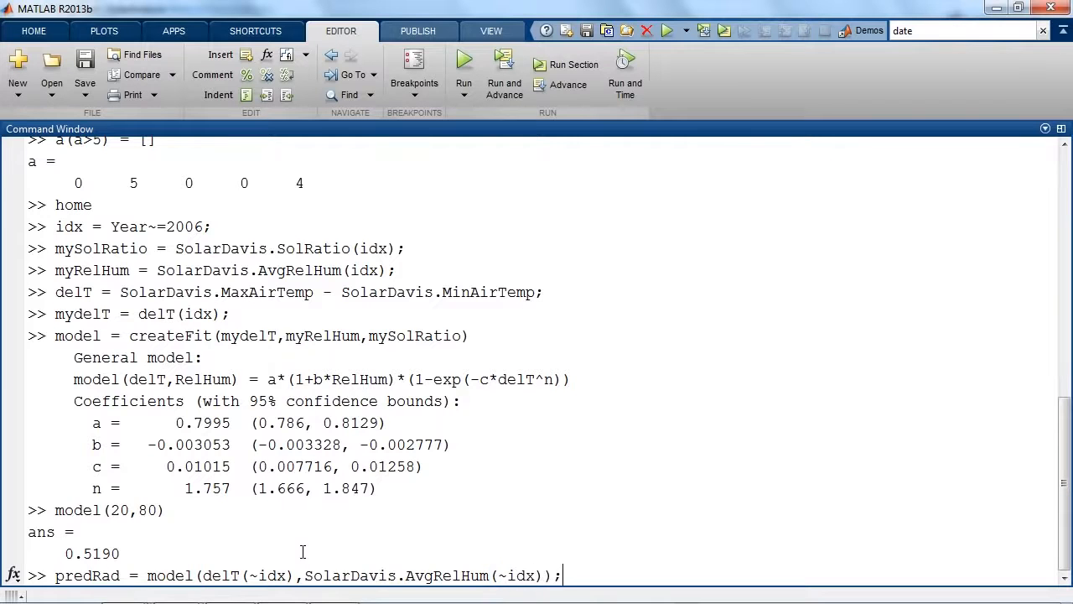
{"action": "key", "text": "Return"}
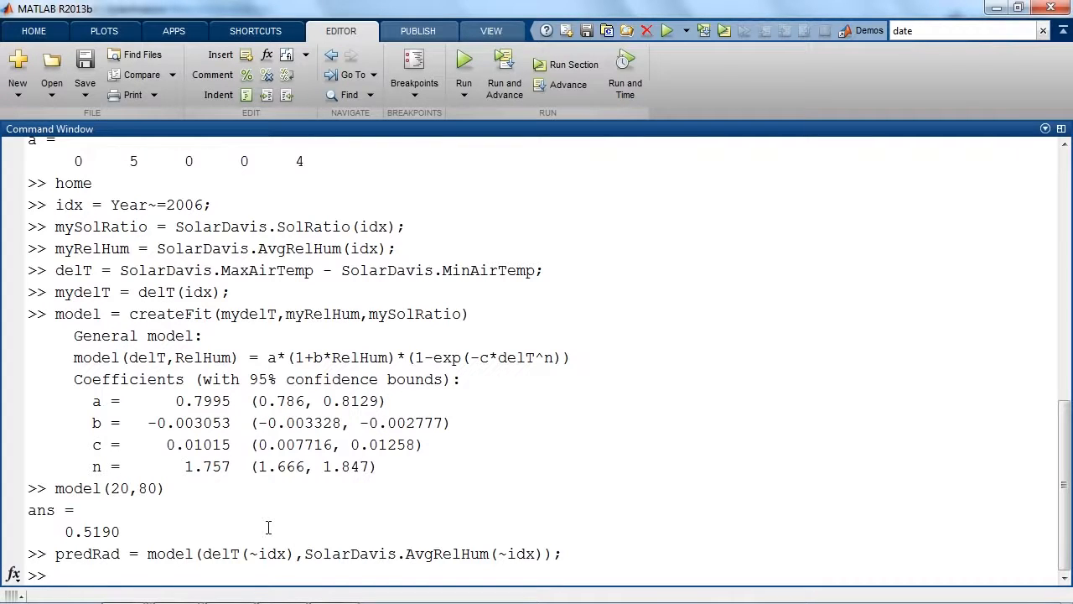
Compute the 2006 prediction error with predErr = SolarDavis.SolRatio(~idx) - predRad; in the Command Window.
{"action": "type", "text": "predErr = SolarDavis.S"}
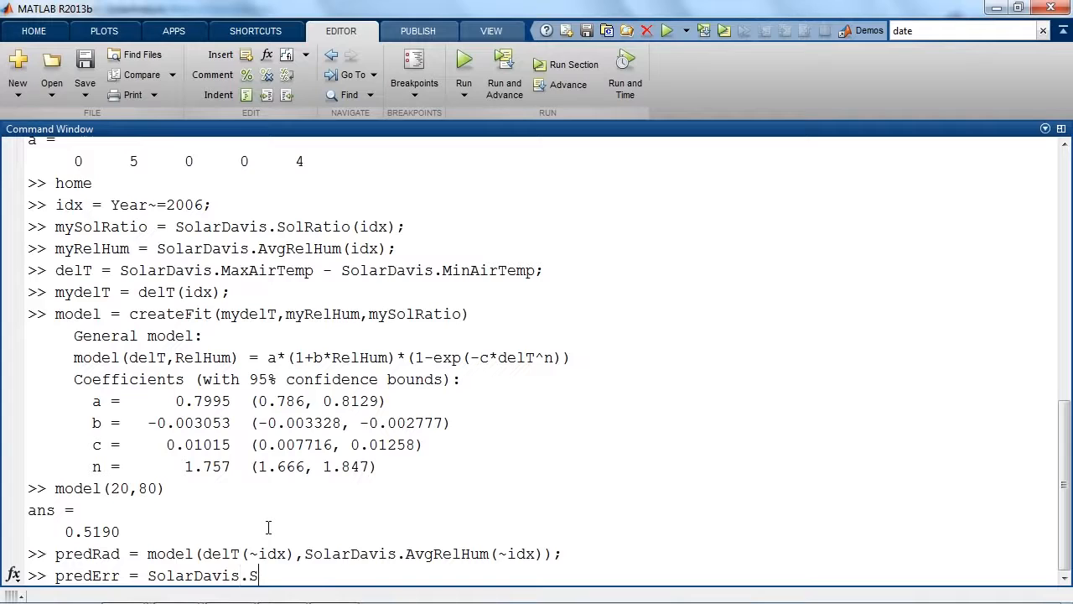
{"action": "type", "text": "olRatio(~idx) - predRad;"}
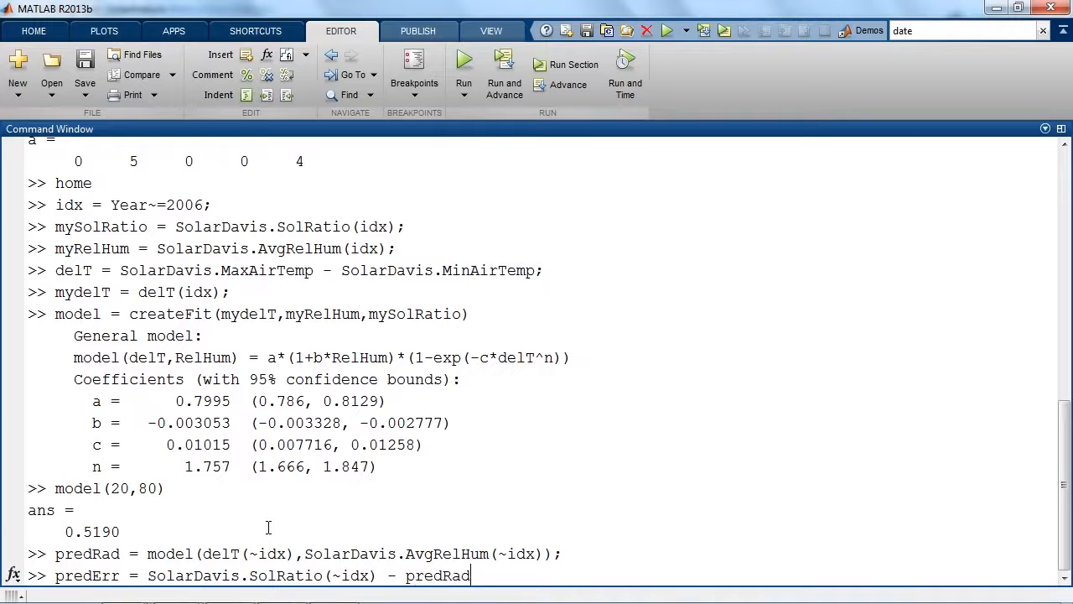
{"action": "key", "text": "Return"}
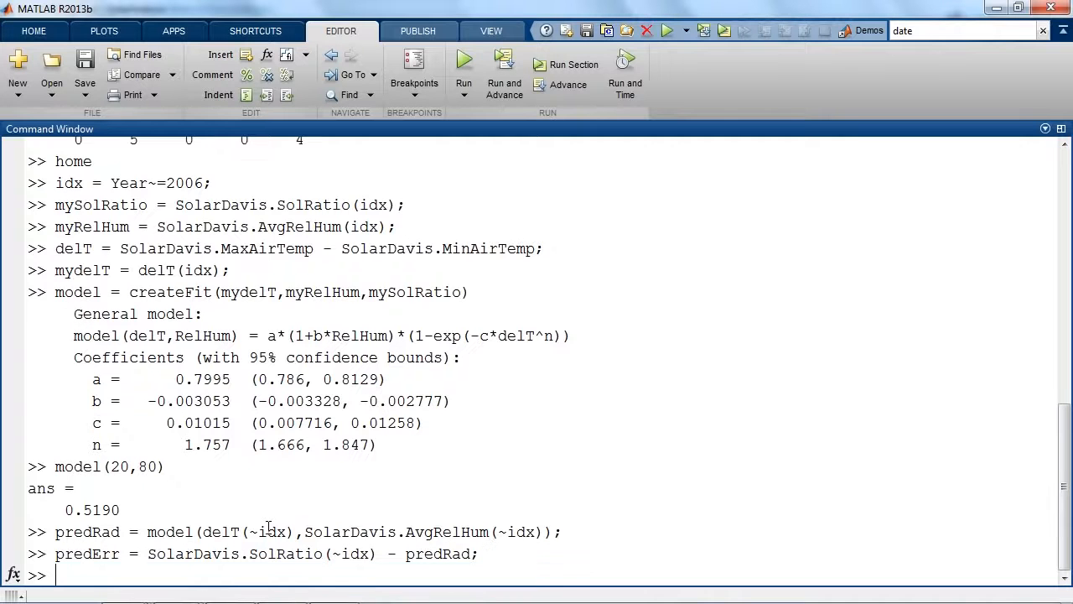
Restore the Command Window to the normal layout, draw a stem plot of the predErr variable and close the figure.
{"action": "double_click", "coordinate": [388, 132]}
{"action": "left_click", "coordinate": [40, 390]}
{"action": "scroll", "coordinate": [67, 503], "scroll_direction": "down", "scroll_amount": 1}
{"action": "left_click", "coordinate": [42, 539]}
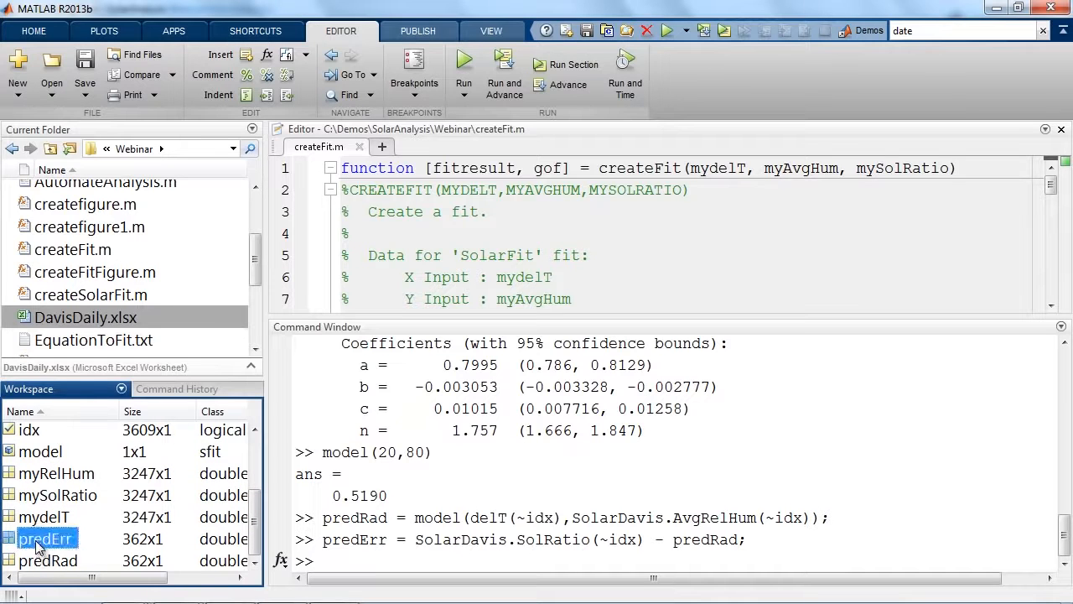
{"action": "left_click", "coordinate": [114, 30]}
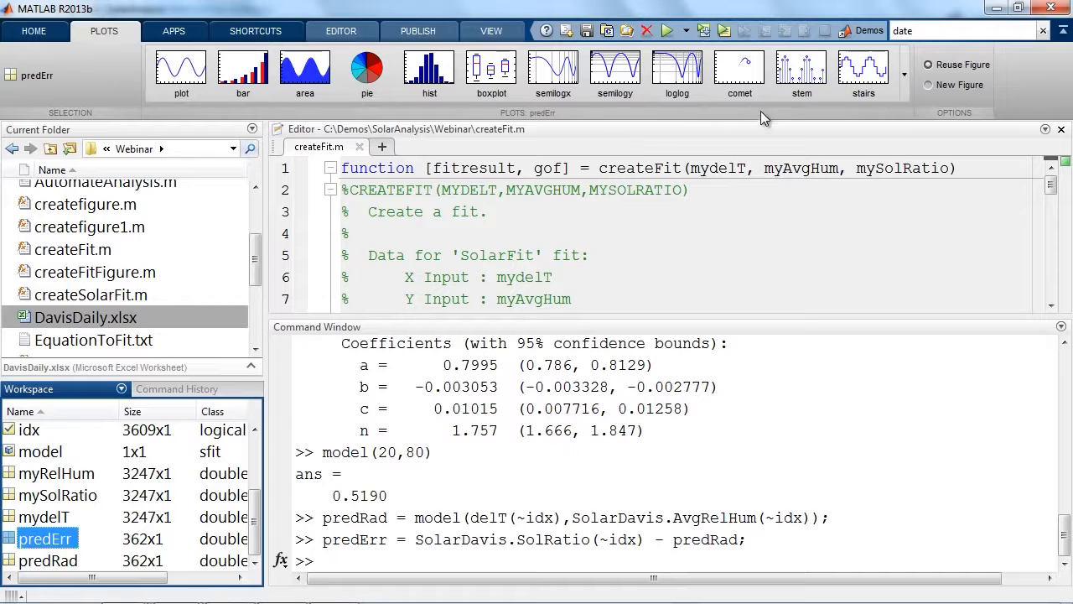
{"action": "left_click", "coordinate": [803, 75]}
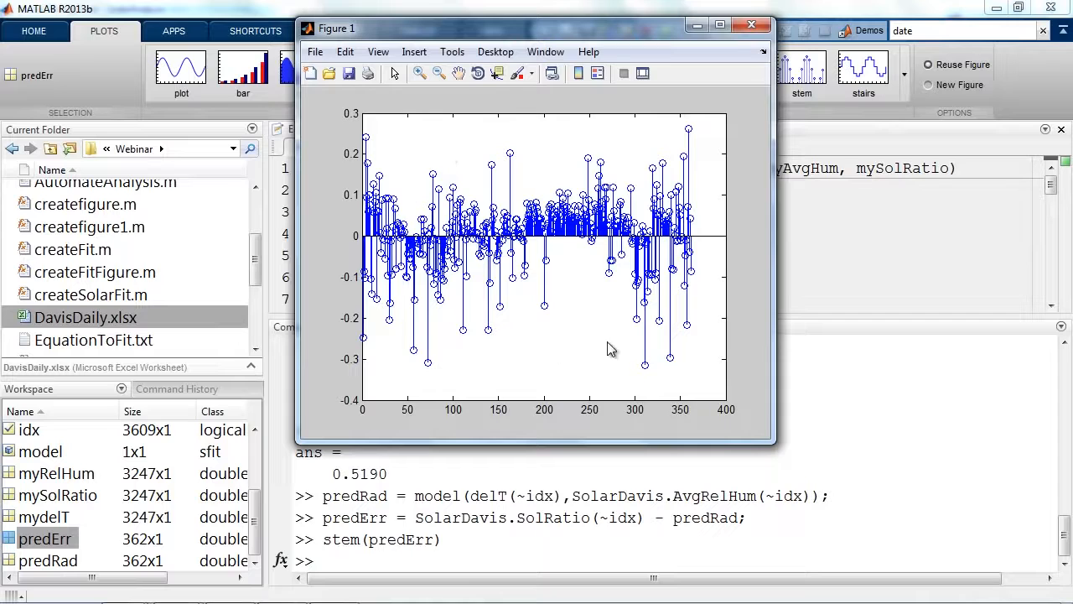
{"action": "left_click", "coordinate": [751, 24]}
{"action": "left_click", "coordinate": [489, 557]}
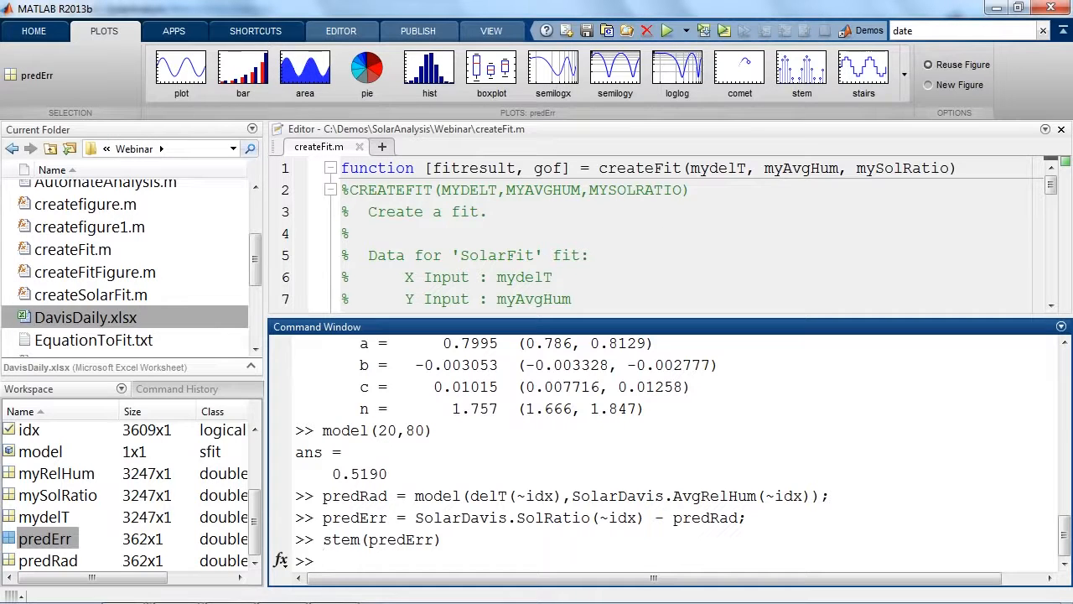
Close the createFit.m file and look back over the commands run in the Command Window.
{"action": "left_click", "coordinate": [1060, 129]}
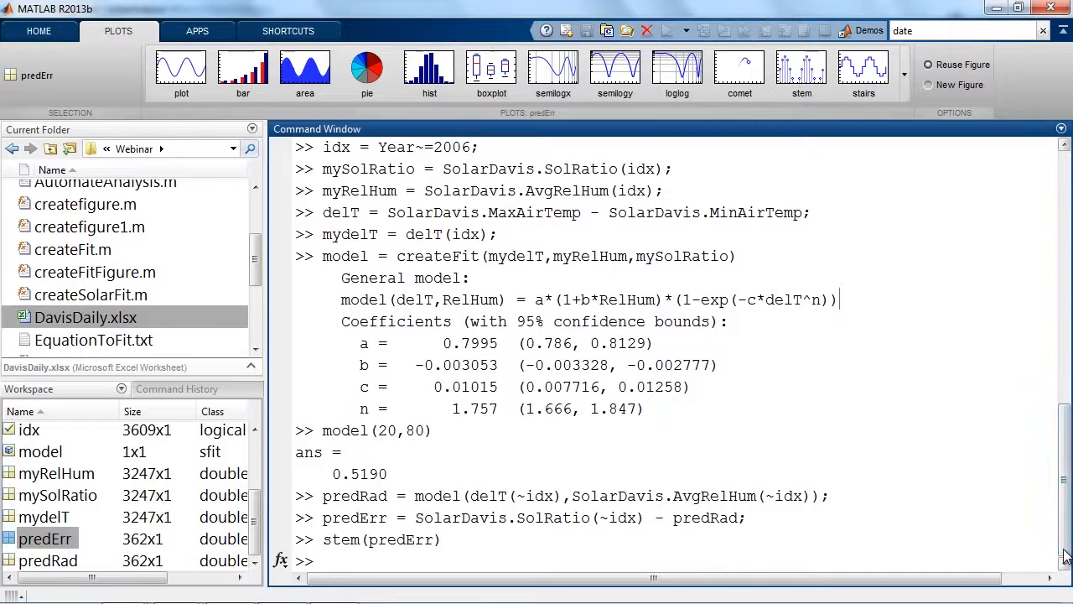
{"action": "left_click_drag", "start_coordinate": [1069, 553], "coordinate": [1067, 461]}
{"action": "left_click_drag", "start_coordinate": [1067, 394], "coordinate": [1067, 482]}
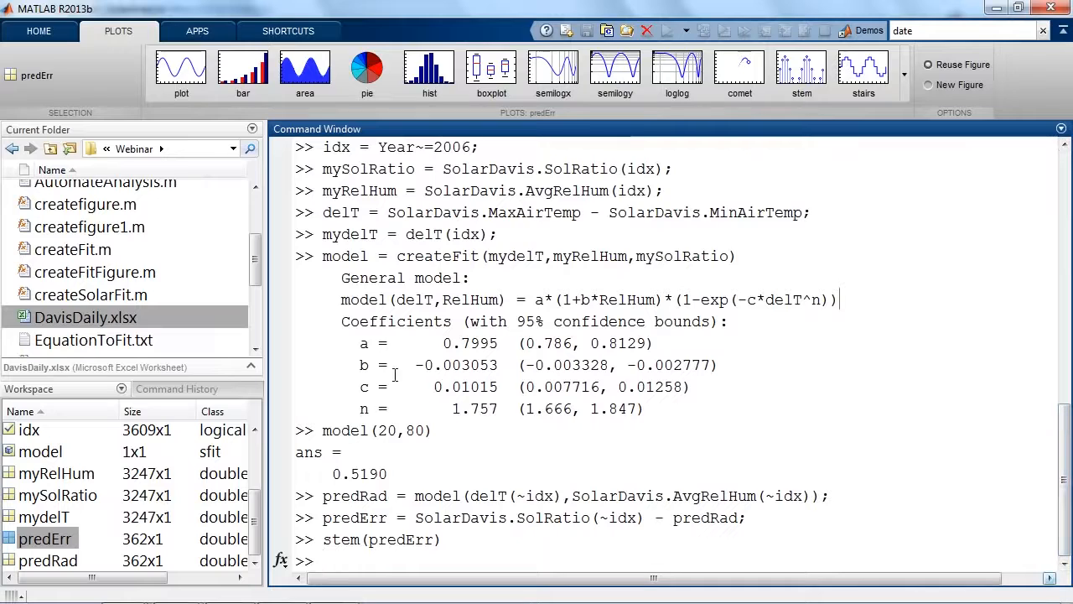
Maximize the Command History and select the SolarDavis = importfile1, datevec(SolarDavis.Date) and latest createfigure1 commands.
{"action": "left_click", "coordinate": [207, 390]}
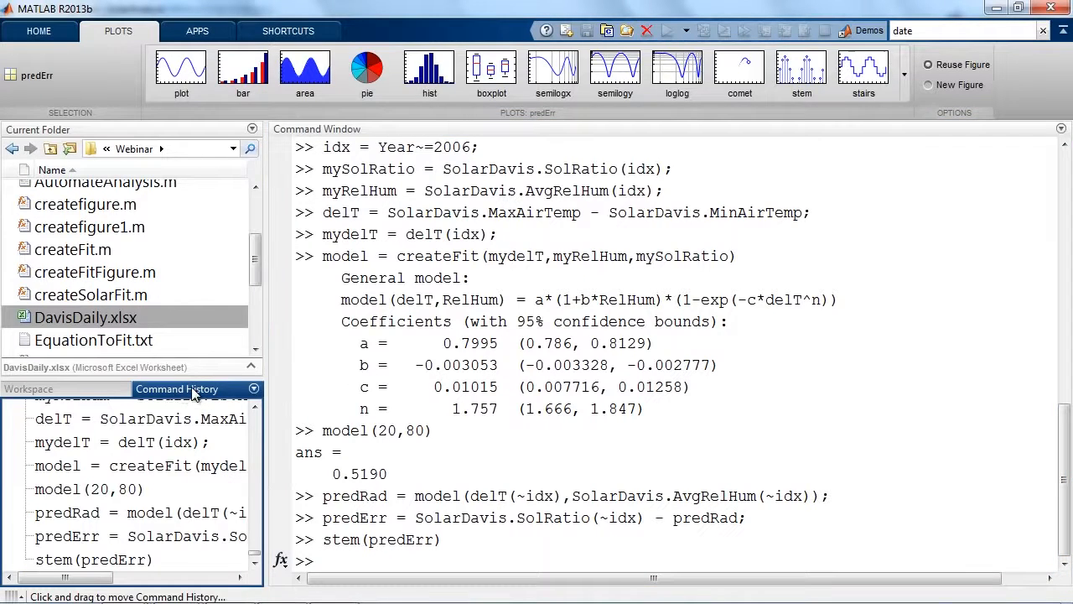
{"action": "double_click", "coordinate": [191, 390]}
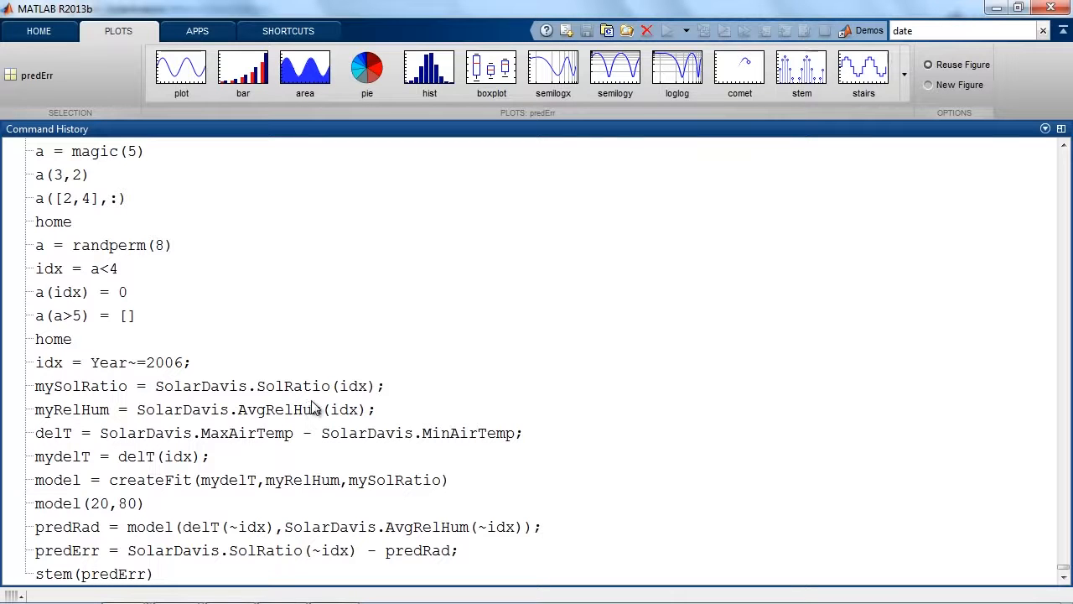
{"action": "scroll", "coordinate": [282, 378], "scroll_direction": "up", "scroll_amount": 3}
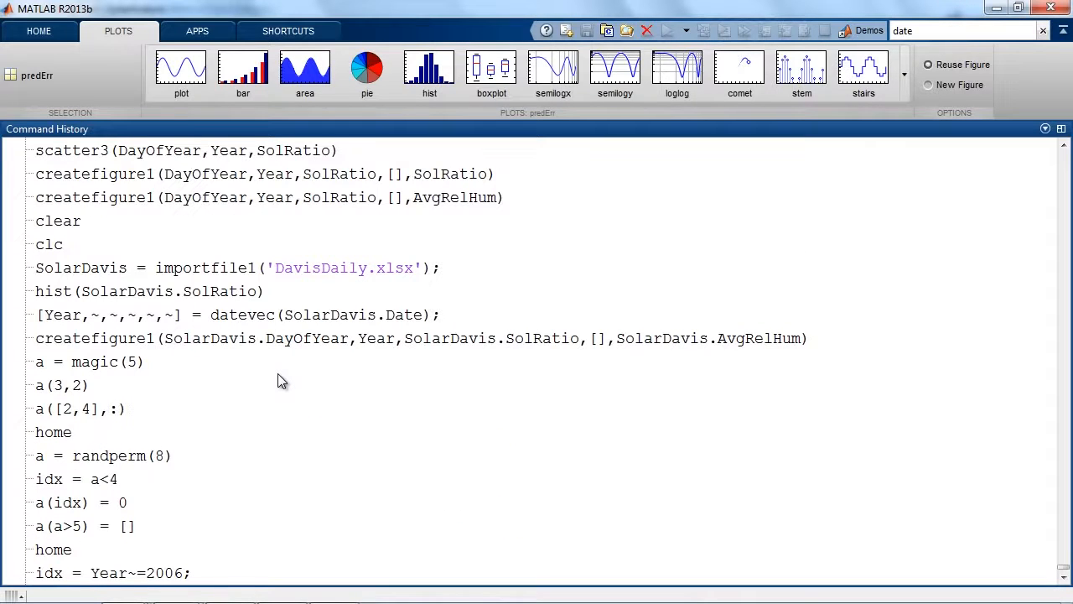
{"action": "scroll", "coordinate": [277, 373], "scroll_direction": "down", "scroll_amount": 1}
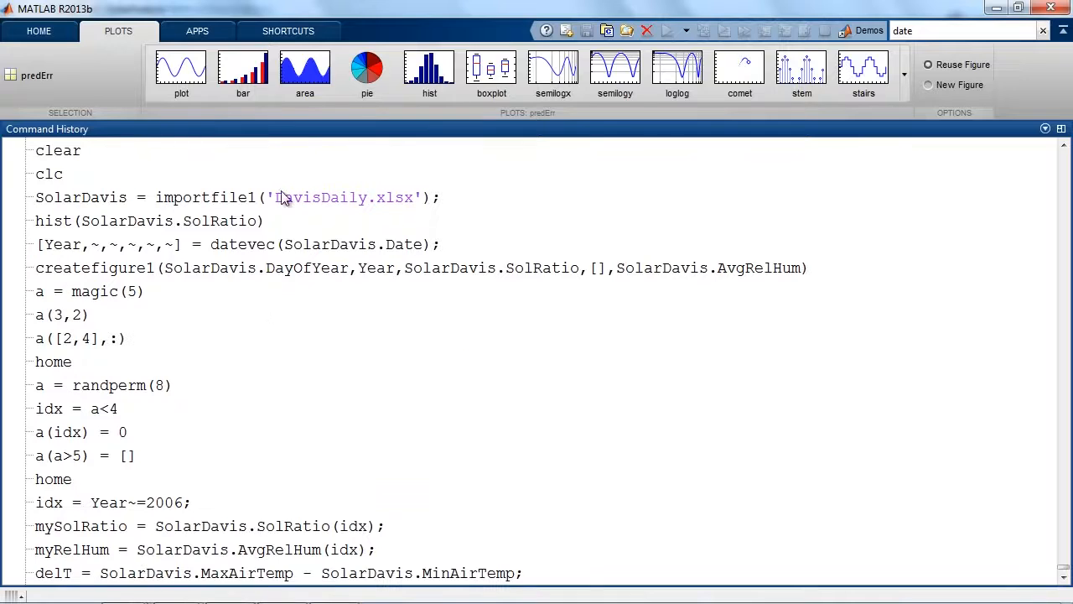
{"action": "left_click", "coordinate": [241, 203]}
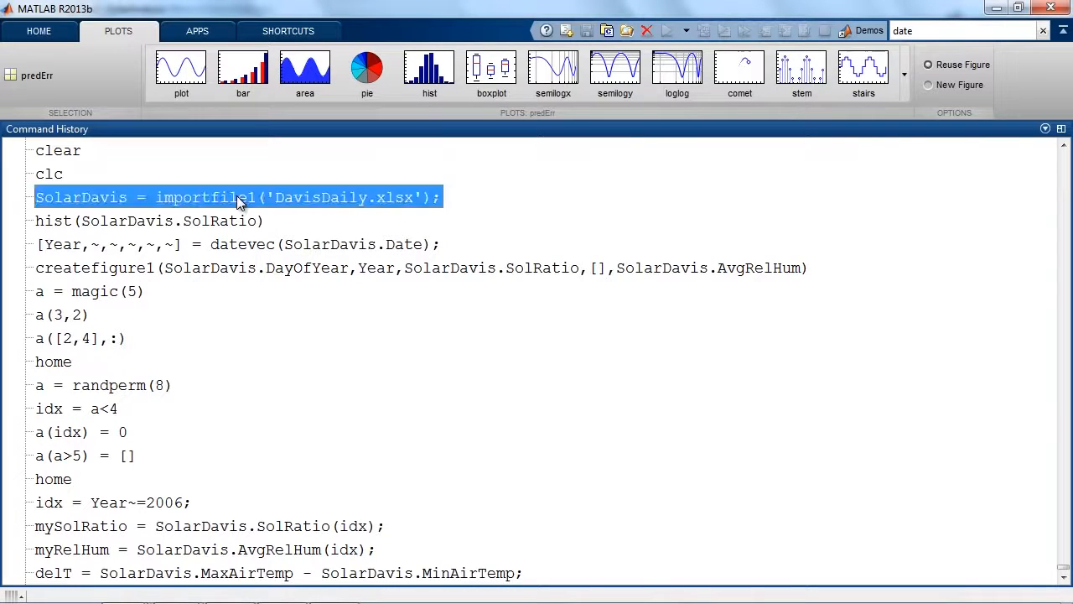
{"action": "left_click", "coordinate": [237, 244], "text": "ctrl"}
{"action": "left_click", "coordinate": [232, 268], "text": "ctrl"}
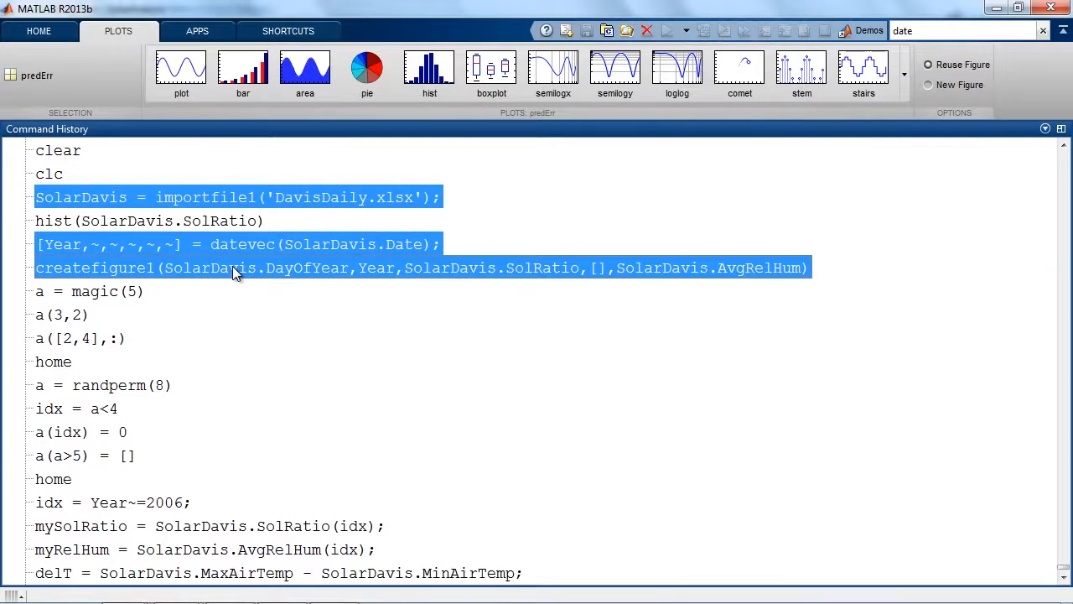
Extend the history selection with the commands from idx = Year~=2006; through stem(predErr), leaving out model(20,80).
{"action": "scroll", "coordinate": [232, 268], "scroll_direction": "down", "scroll_amount": 2}
{"action": "left_click", "coordinate": [178, 362]}
{"action": "left_click", "coordinate": [194, 390], "text": "ctrl"}
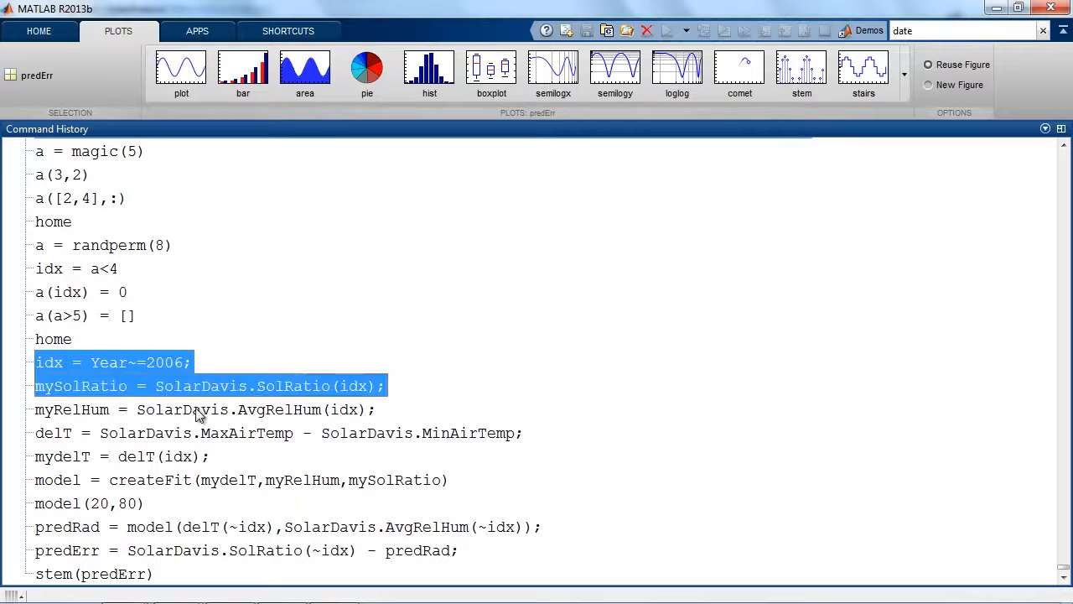
{"action": "left_click", "coordinate": [198, 412], "text": "ctrl"}
{"action": "left_click", "coordinate": [200, 435], "text": "ctrl"}
{"action": "left_click", "coordinate": [180, 457], "text": "ctrl"}
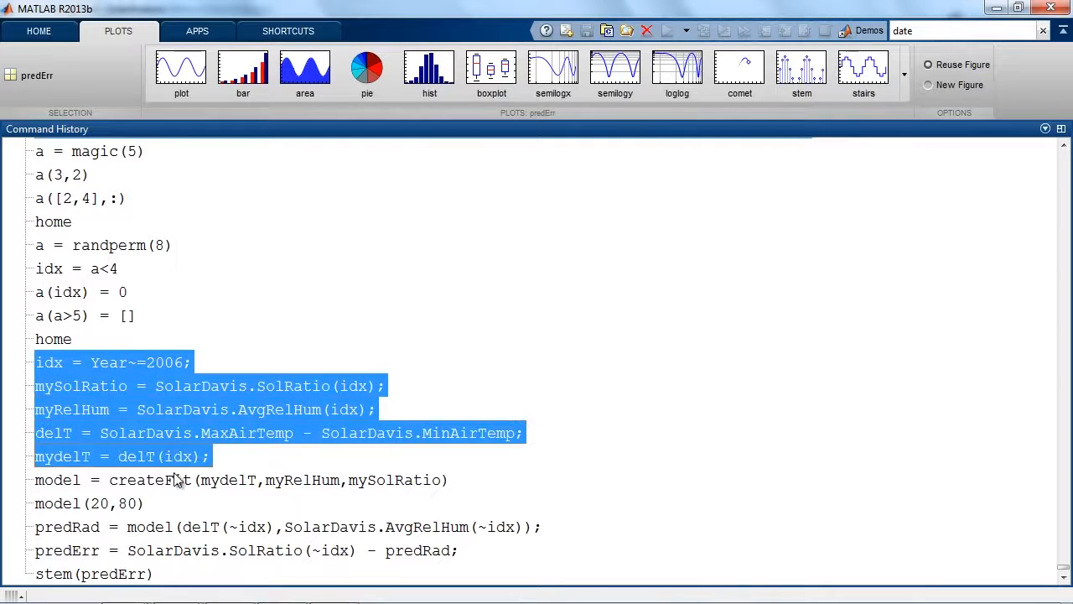
{"action": "left_click", "coordinate": [178, 479], "text": "ctrl"}
{"action": "left_click", "coordinate": [166, 527], "text": "ctrl"}
{"action": "left_click", "coordinate": [160, 549], "text": "ctrl"}
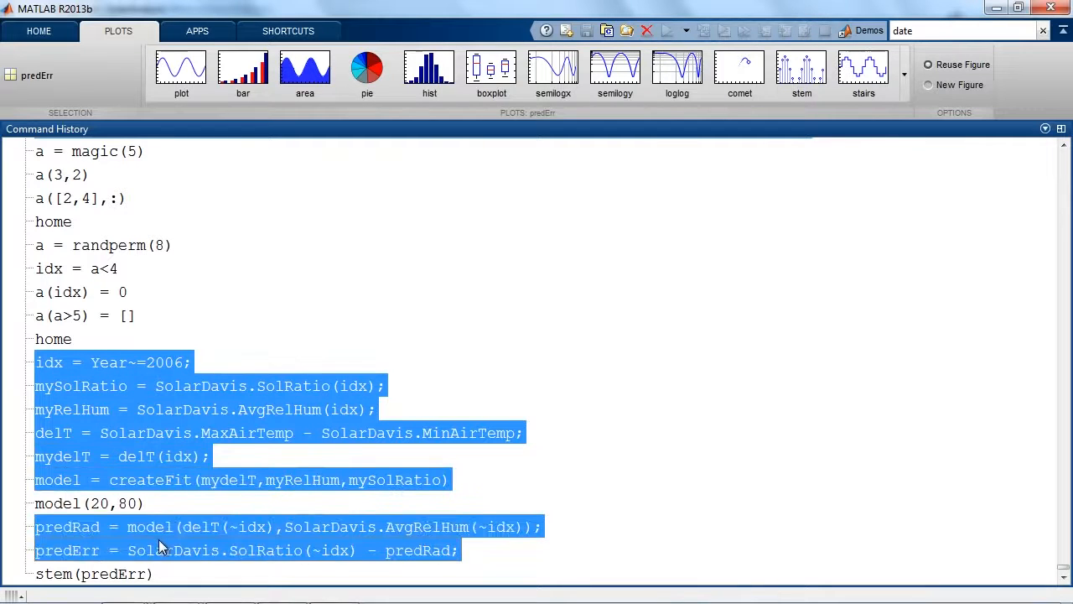
{"action": "left_click", "coordinate": [107, 573], "text": "ctrl"}
Create a script from the selected history commands and save it as myscript in the Webinar folder.
{"action": "scroll", "coordinate": [232, 242], "scroll_direction": "up", "scroll_amount": 2}
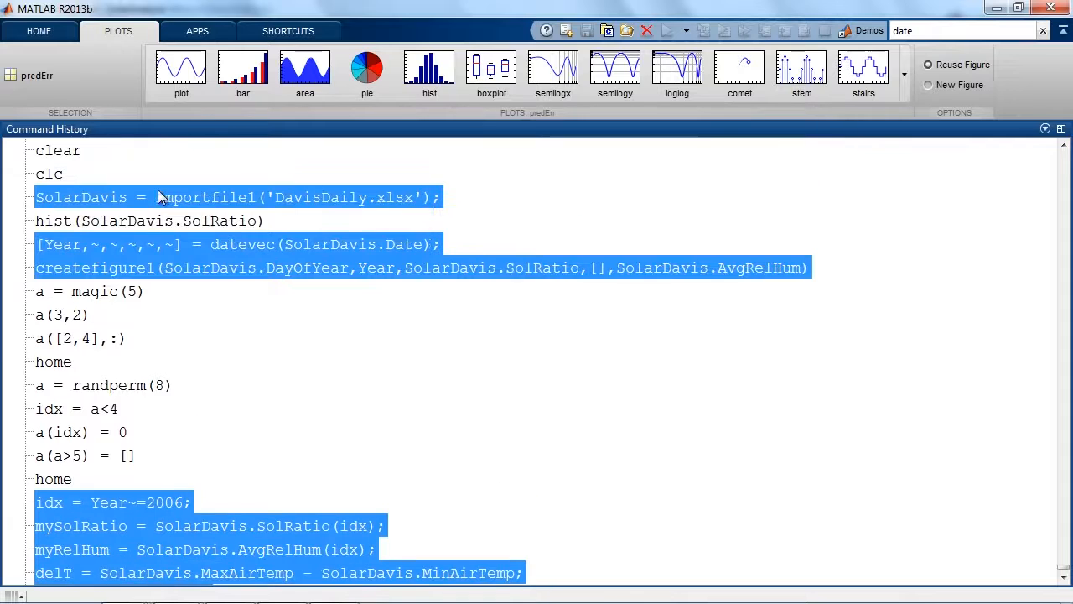
{"action": "scroll", "coordinate": [159, 197], "scroll_direction": "down", "scroll_amount": 2}
{"action": "right_click", "coordinate": [159, 388]}
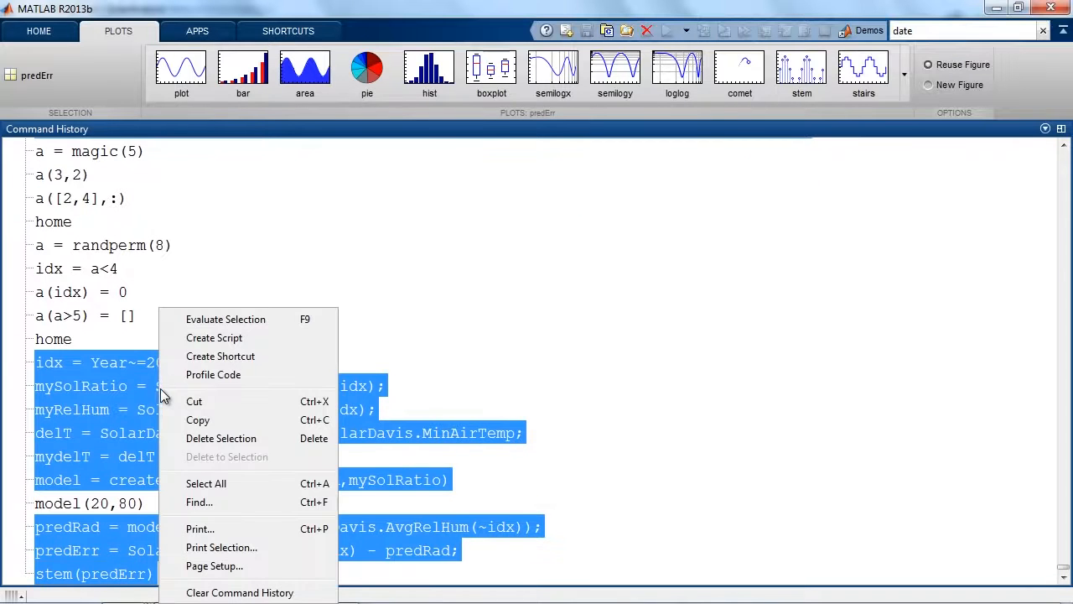
{"action": "left_click", "coordinate": [239, 340]}
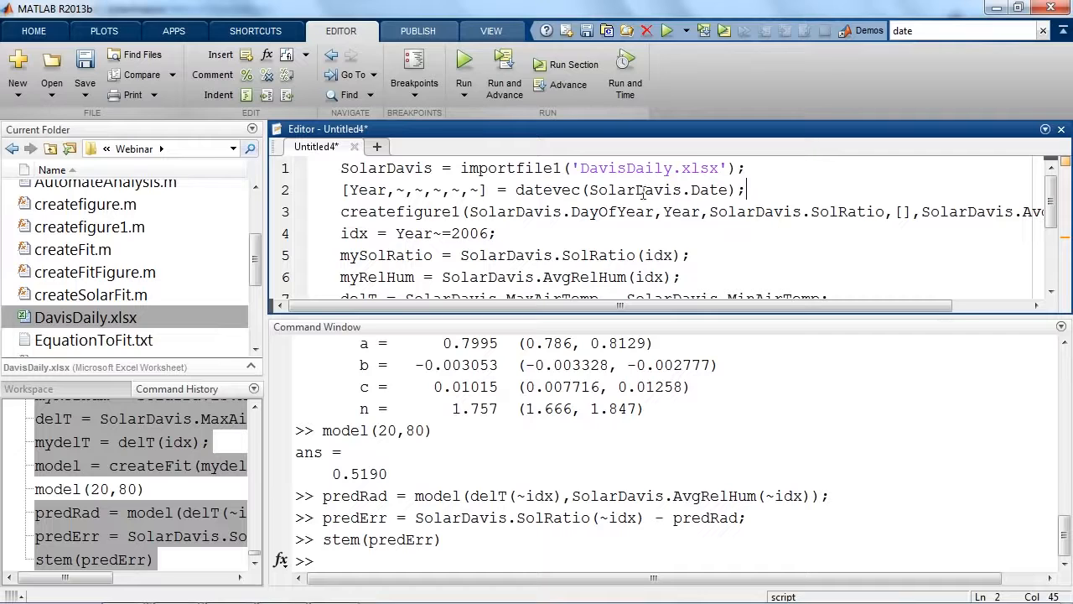
{"action": "left_click", "coordinate": [93, 56]}
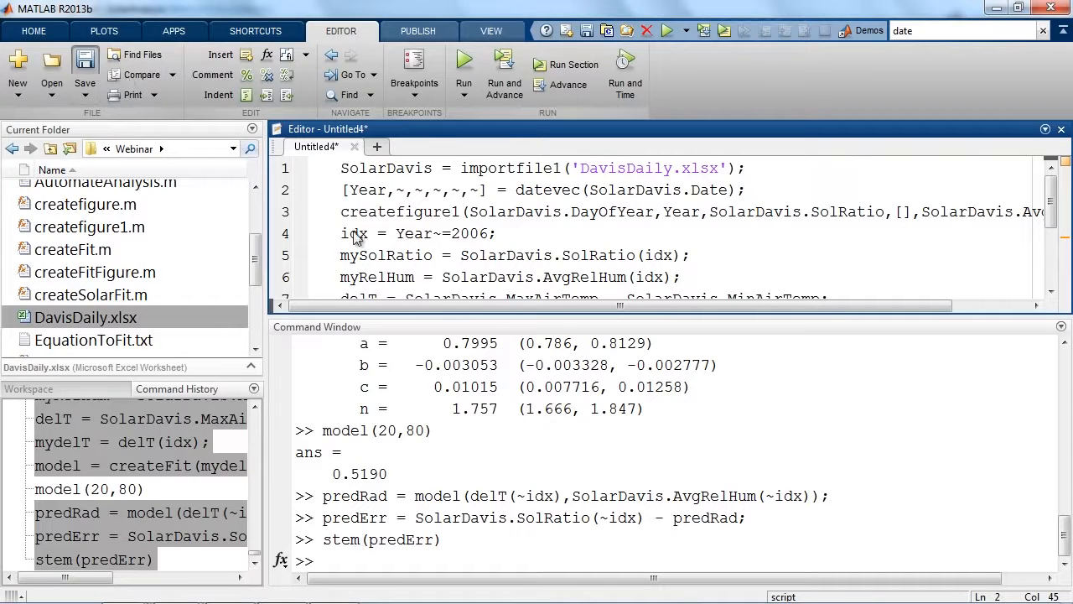
{"action": "type", "text": "myscript"}
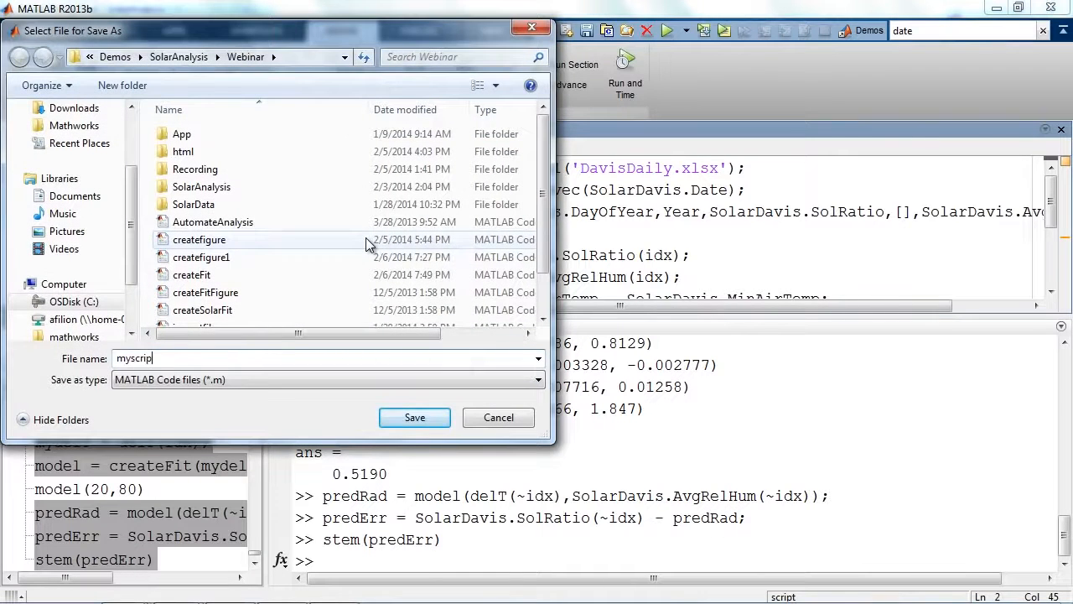
{"action": "key", "text": "Return"}
Clear all workspace variables and empty the Command Window.
{"action": "left_click", "coordinate": [93, 389]}
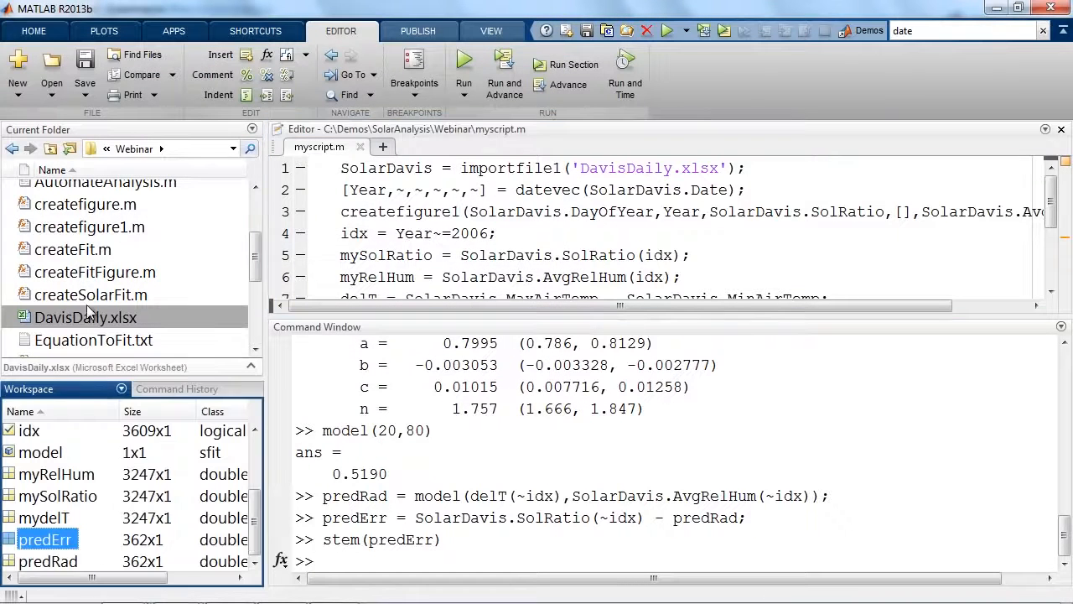
{"action": "left_click", "coordinate": [34, 31]}
{"action": "left_click", "coordinate": [312, 95]}
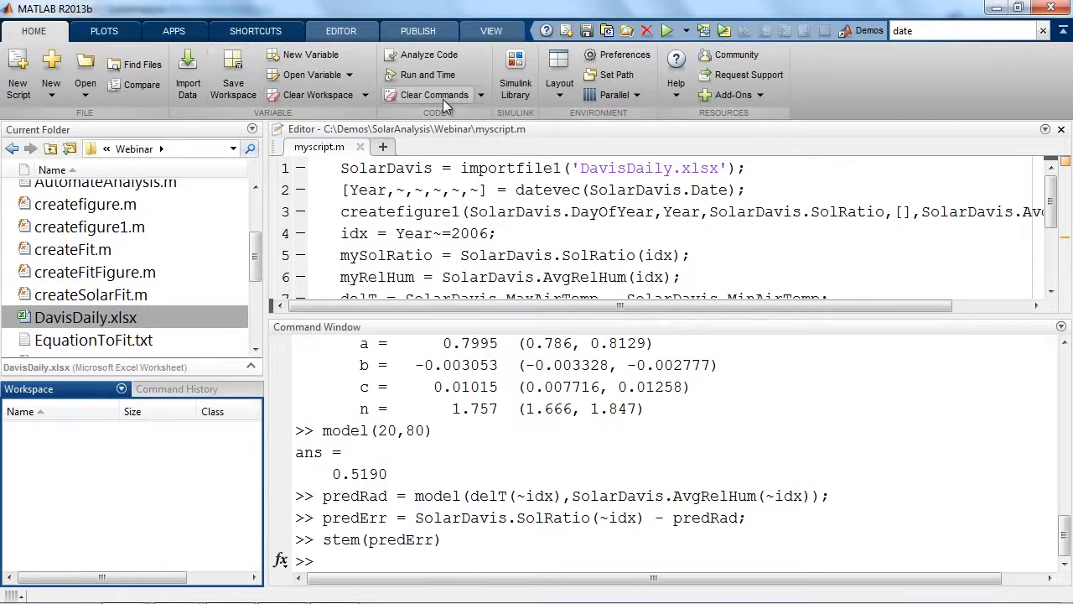
{"action": "left_click", "coordinate": [441, 95]}
{"action": "left_click", "coordinate": [480, 354]}
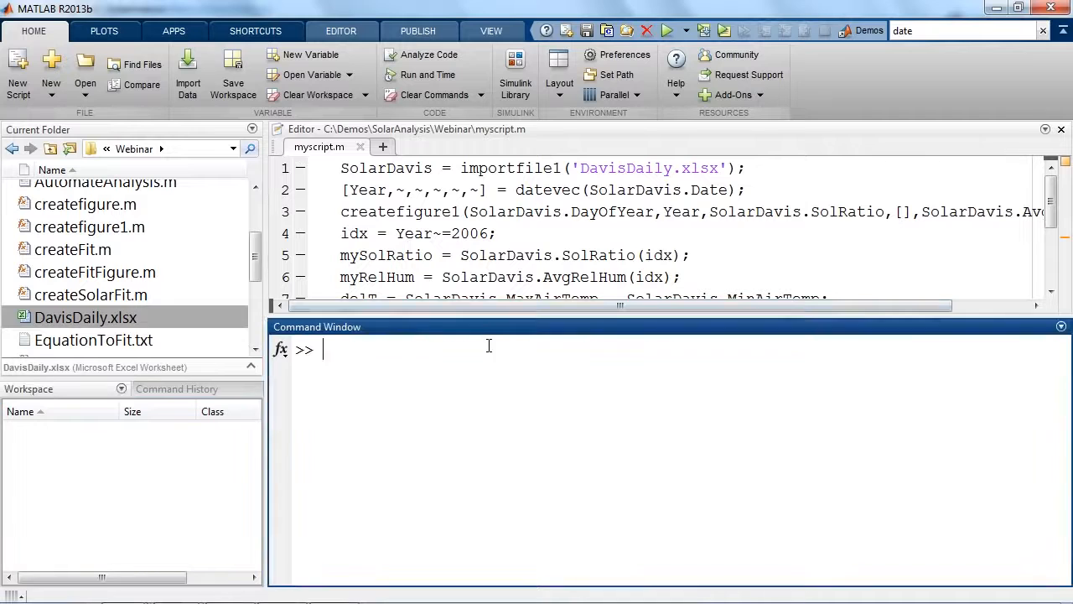
Locate myscript.m in the Current Folder, run myscript from the Command Window and close the resulting figures.
{"action": "left_click", "coordinate": [340, 31]}
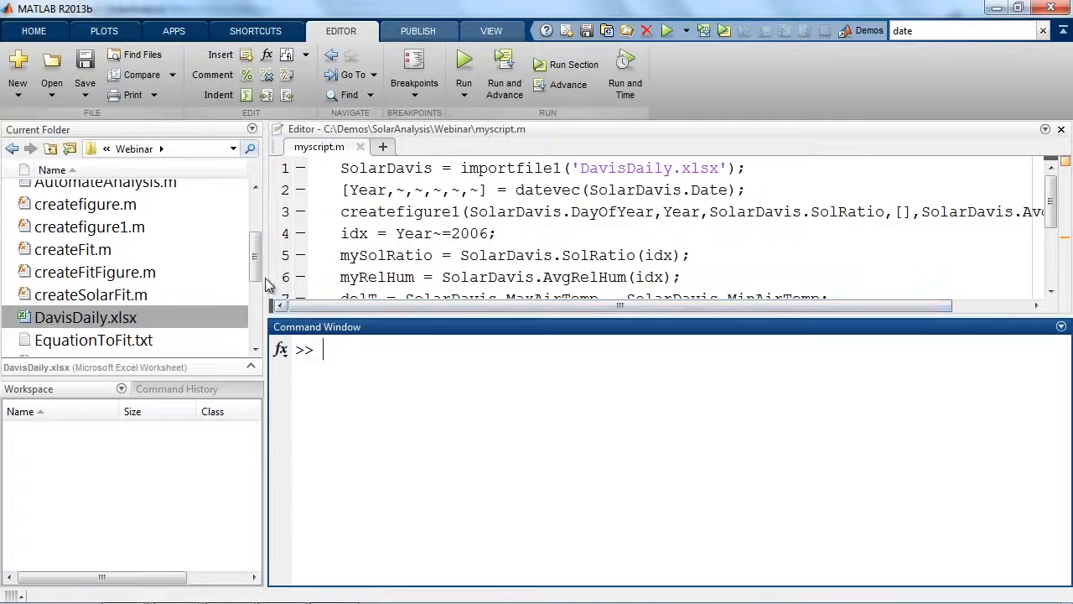
{"action": "left_click_drag", "start_coordinate": [258, 259], "coordinate": [258, 299]}
{"action": "left_click", "coordinate": [211, 299]}
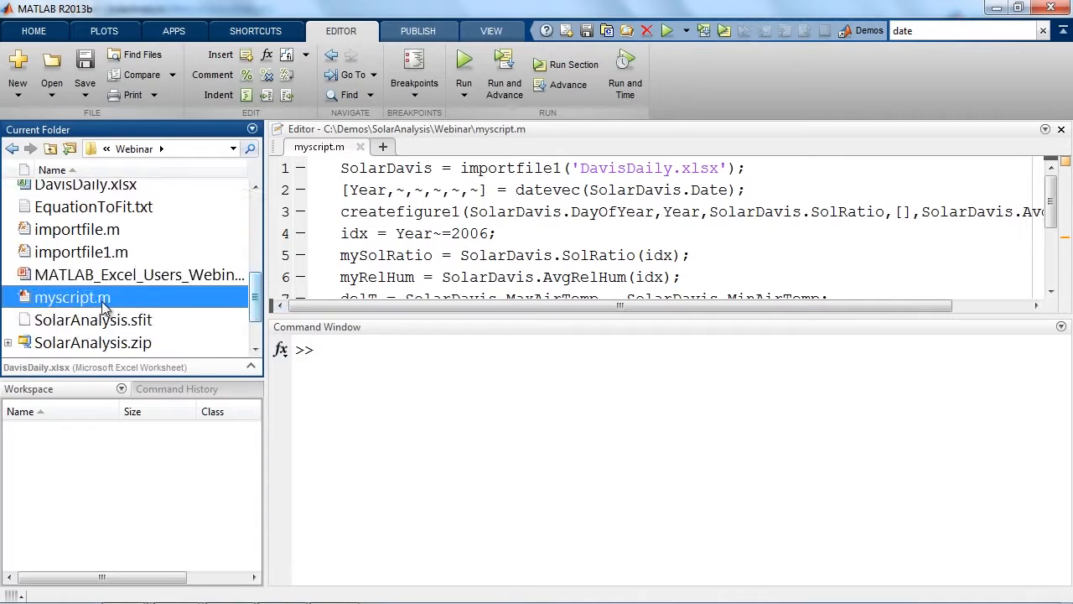
{"action": "left_click", "coordinate": [389, 388]}
{"action": "type", "text": "myscript"}
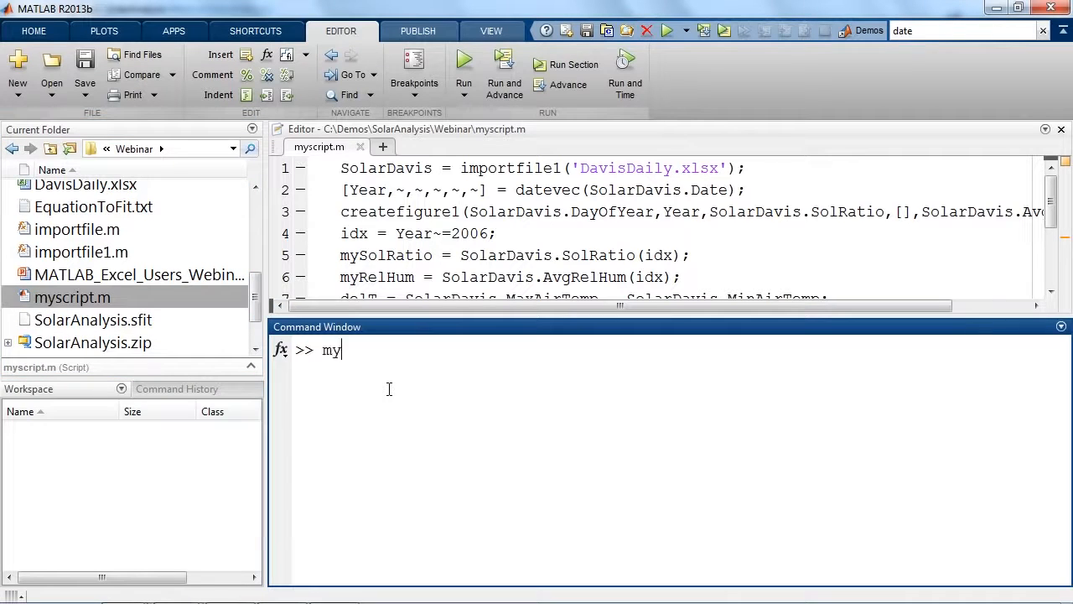
{"action": "key", "text": "Return"}
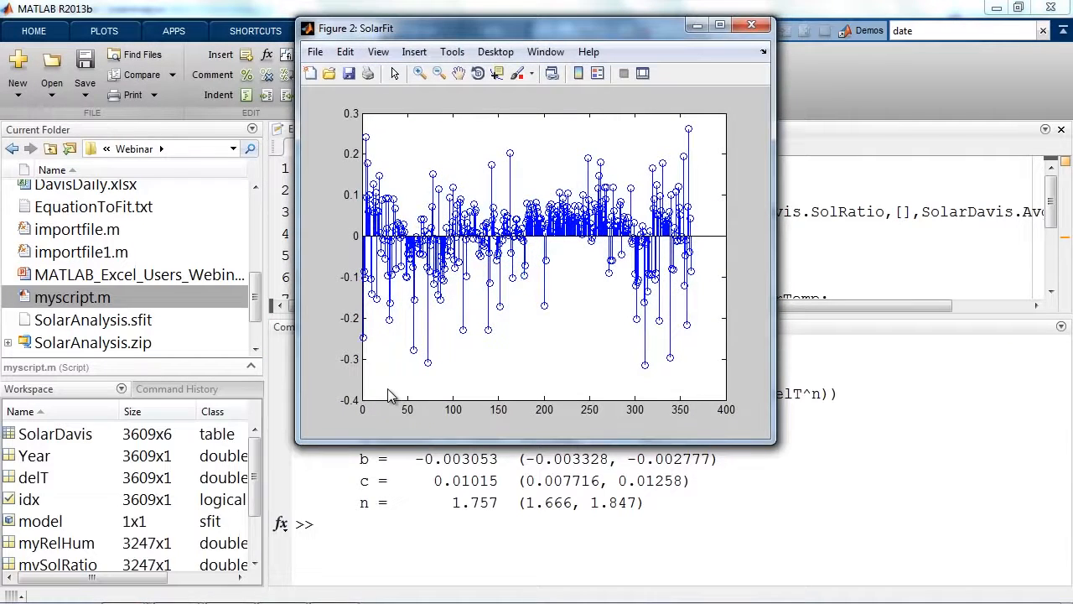
{"action": "left_click", "coordinate": [751, 26]}
{"action": "left_click", "coordinate": [751, 26]}
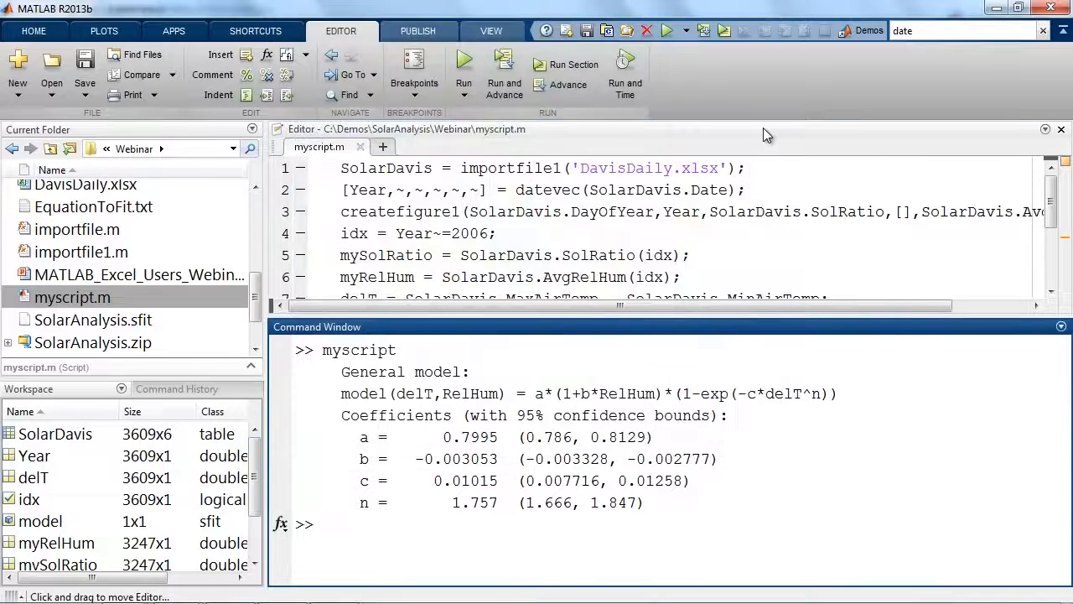
Maximize the Editor and insert the comment "% import data from Excel spreadsheet" above the importfile1 line of myscript.m.
{"action": "double_click", "coordinate": [763, 127]}
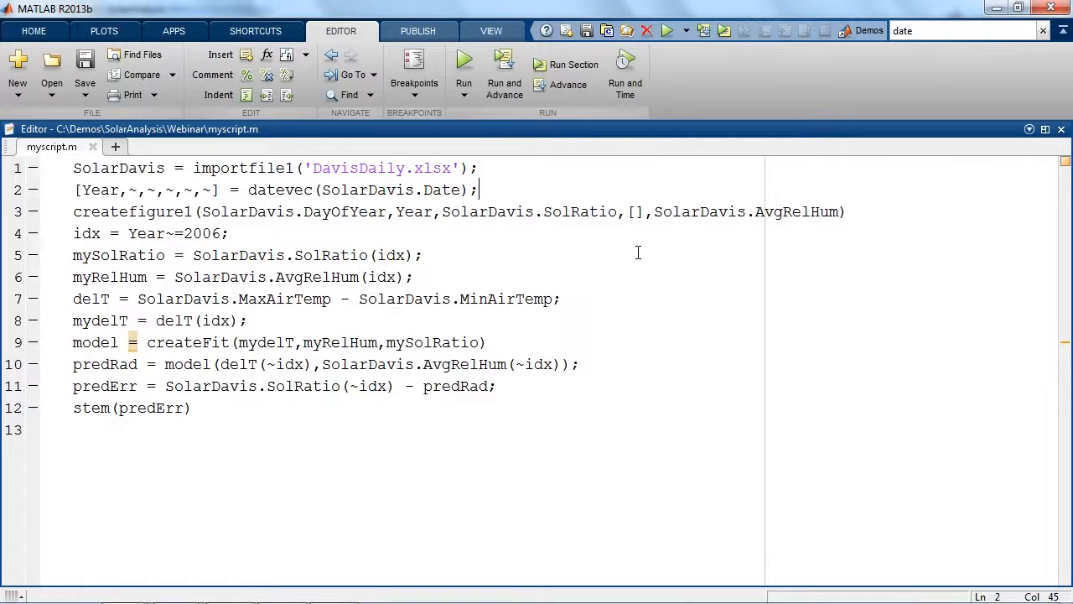
{"action": "left_click", "coordinate": [74, 167]}
{"action": "key", "text": "Return"}
{"action": "key", "text": "Up"}
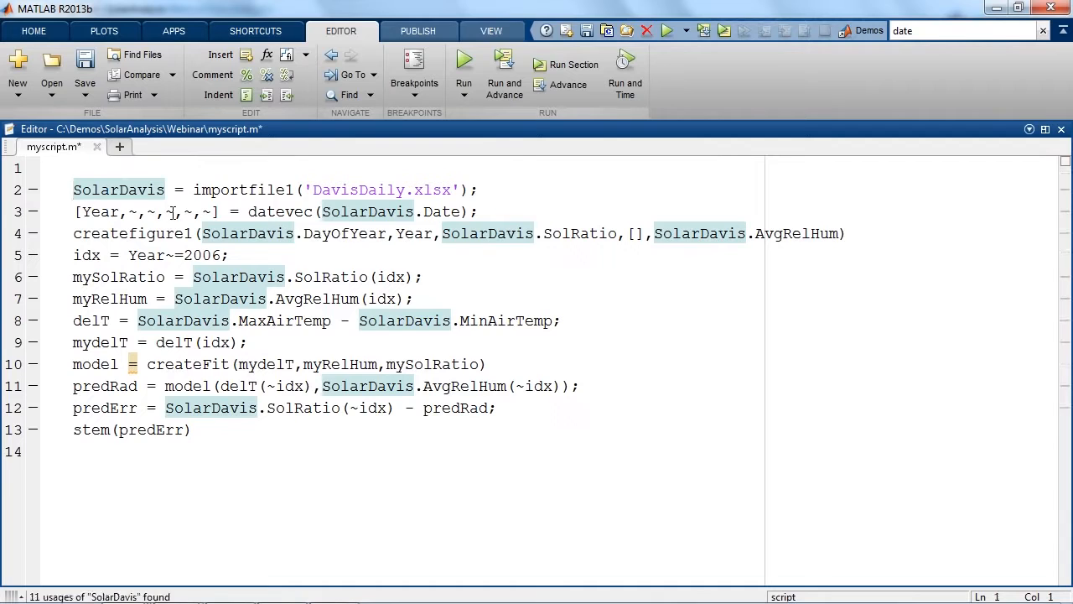
{"action": "type", "text": "% import data"}
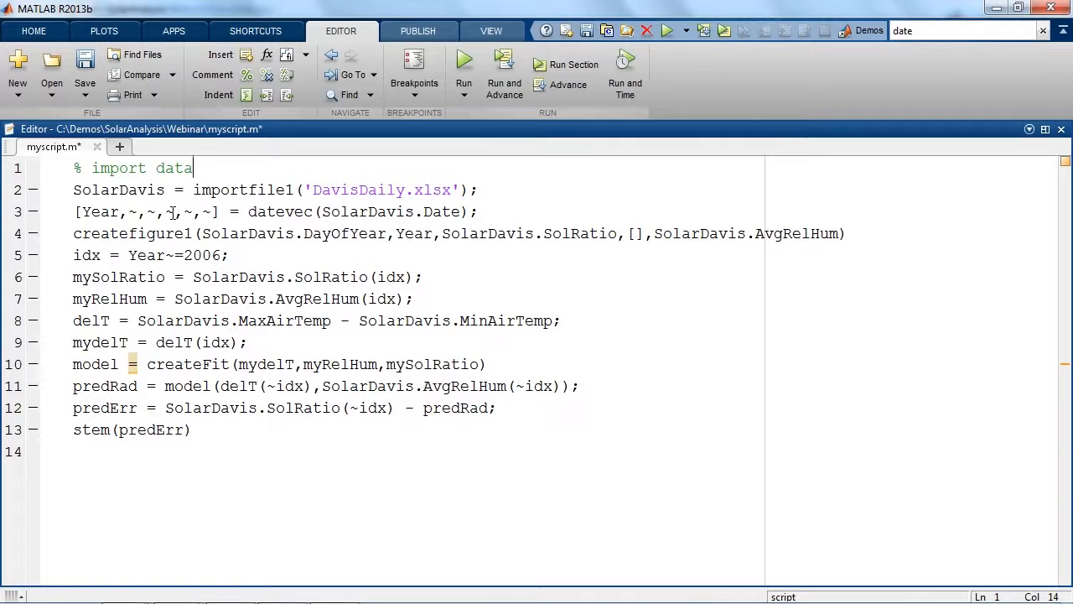
{"action": "type", "text": " from Excel spreadsheet"}
Insert the section header "%% Visualization" between the importfile1 line and the datevec line.
{"action": "left_click", "coordinate": [558, 193]}
{"action": "key", "text": "Return"}
{"action": "type", "text": "%% "}
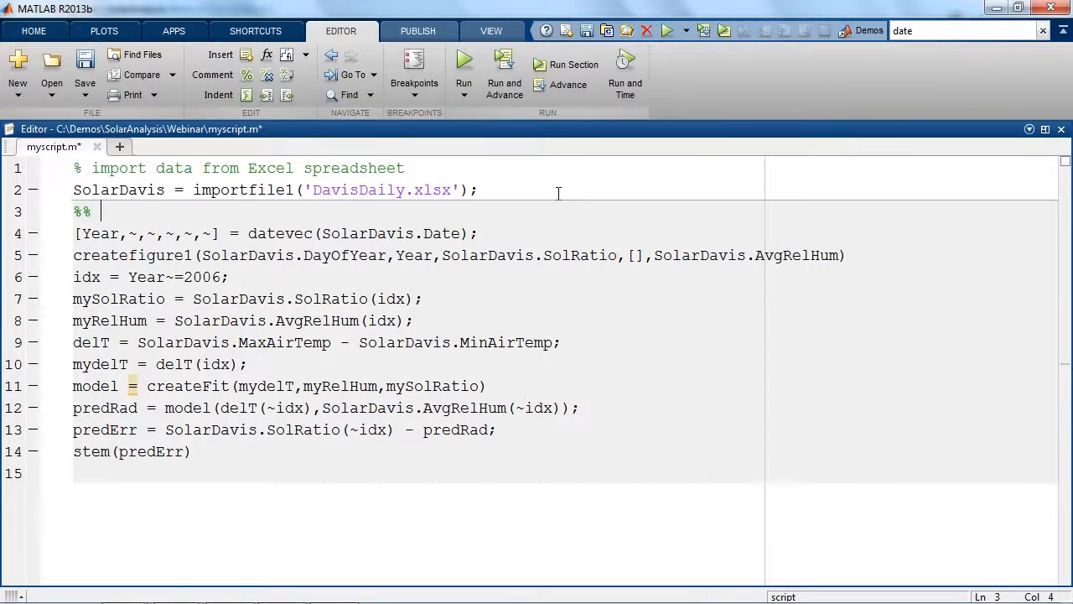
{"action": "type", "text": "Visualization"}
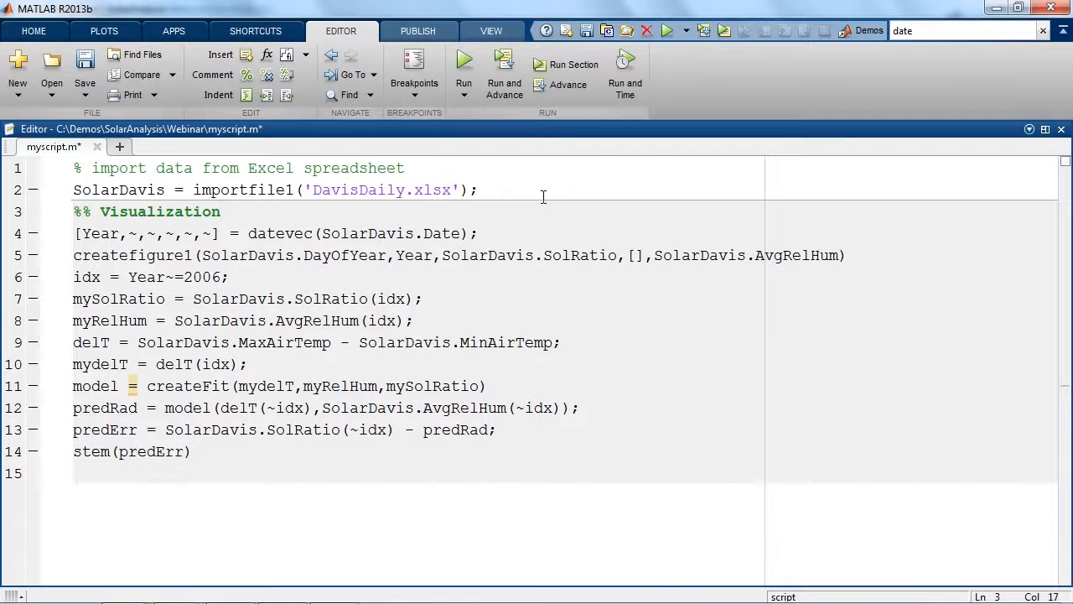
Insert the section header "%% Modeling" on its own line above "idx = Year~=2006;".
{"action": "left_click", "coordinate": [75, 276]}
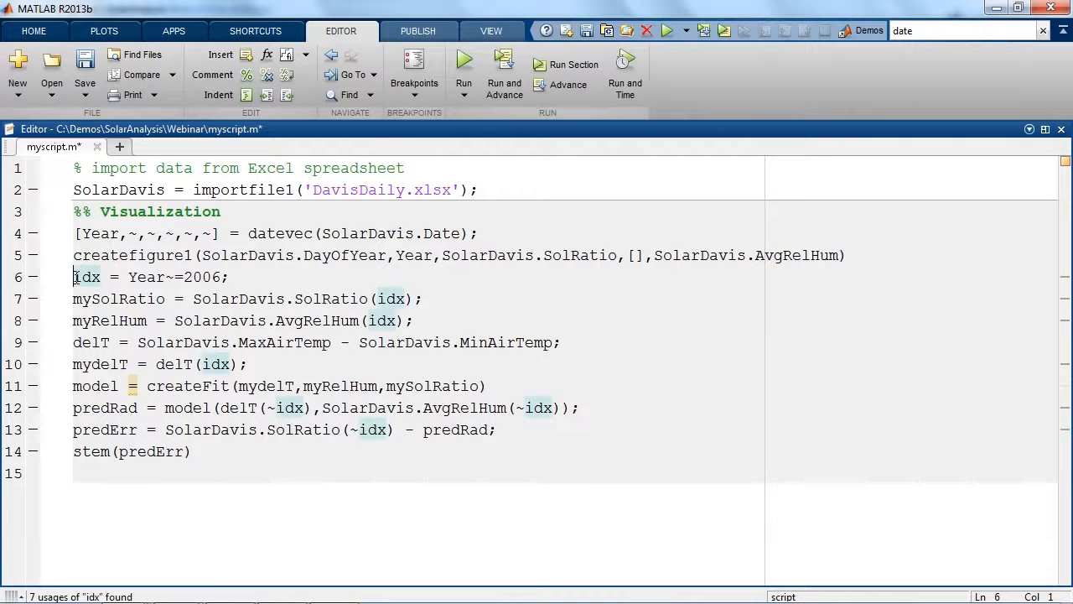
{"action": "key", "text": "Return"}
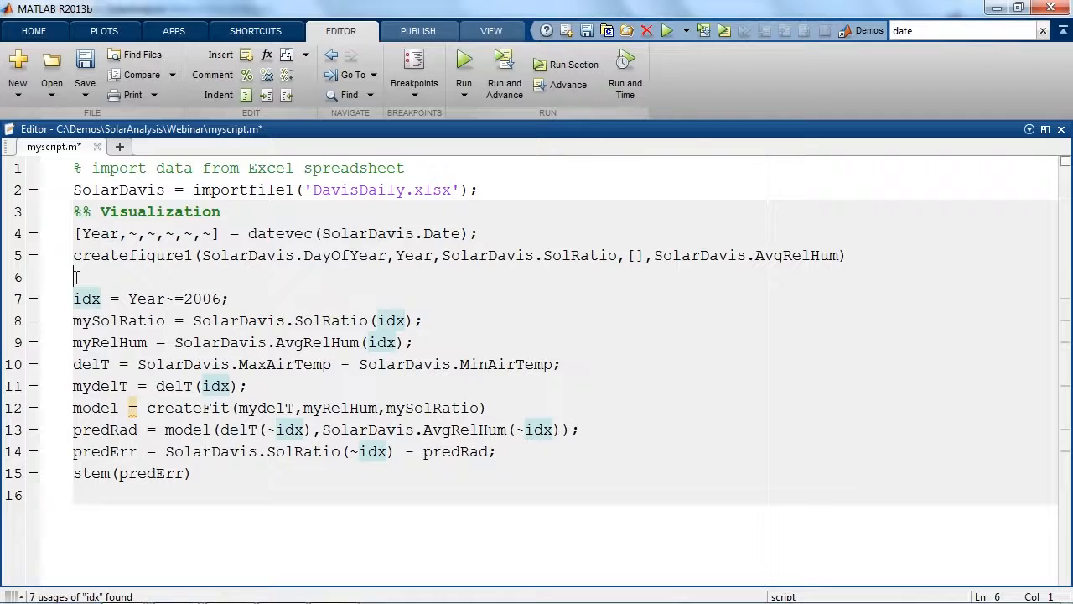
{"action": "type", "text": "%% Modeling"}
Add the section header "%% IMport" as the first line of myscript.m and save the script.
{"action": "left_click", "coordinate": [75, 169]}
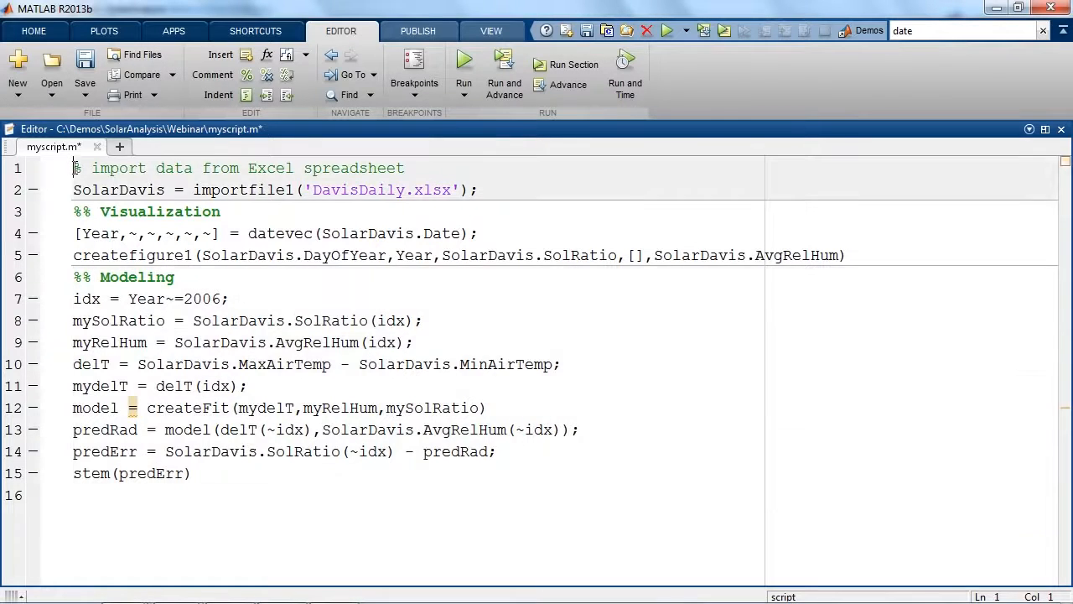
{"action": "key", "text": "Return"}
{"action": "key", "text": "Up"}
{"action": "type", "text": "%% IMport"}
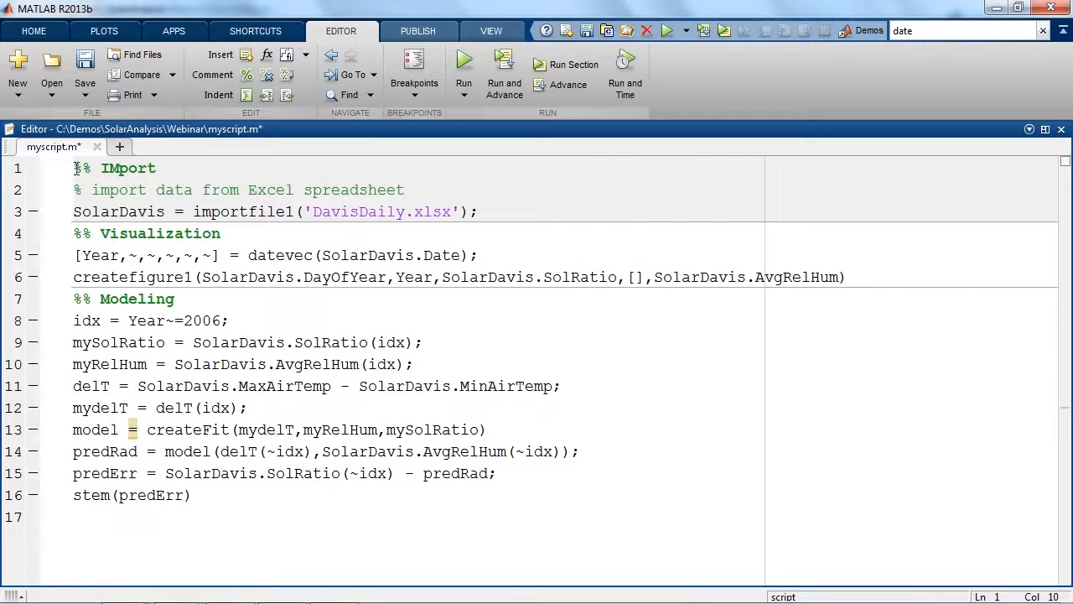
{"action": "key", "text": "ctrl+s"}
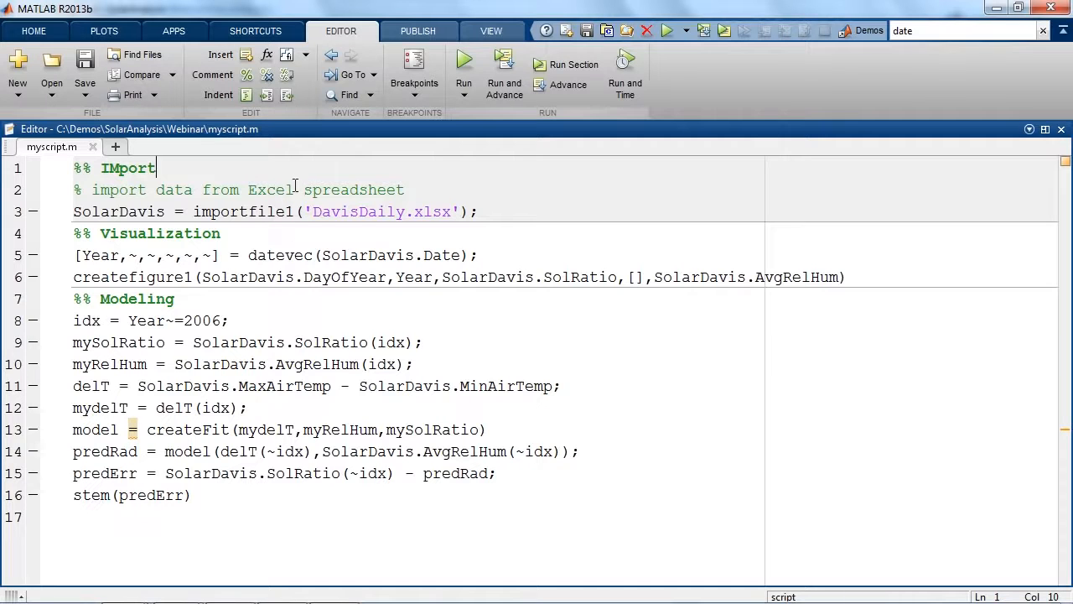
Examine how the script is divided by placing the cursor in the Visualization, Modeling and Import sections in turn.
{"action": "left_click", "coordinate": [301, 253]}
{"action": "left_click", "coordinate": [299, 316]}
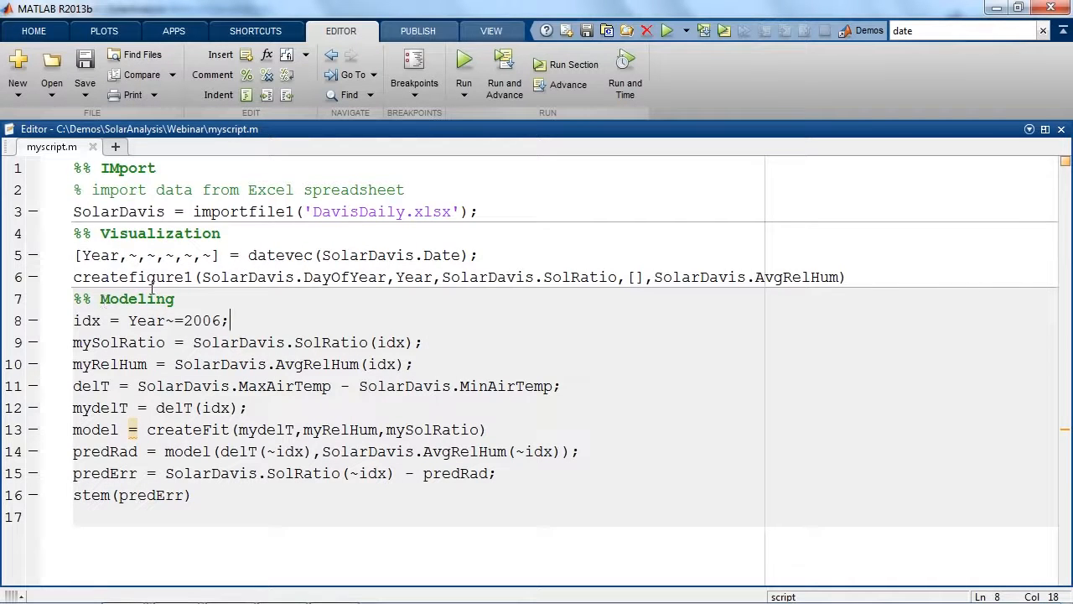
{"action": "left_click", "coordinate": [279, 234]}
{"action": "left_click", "coordinate": [276, 182]}
{"action": "left_click", "coordinate": [277, 237]}
{"action": "left_click", "coordinate": [280, 182]}
{"action": "left_click", "coordinate": [282, 235]}
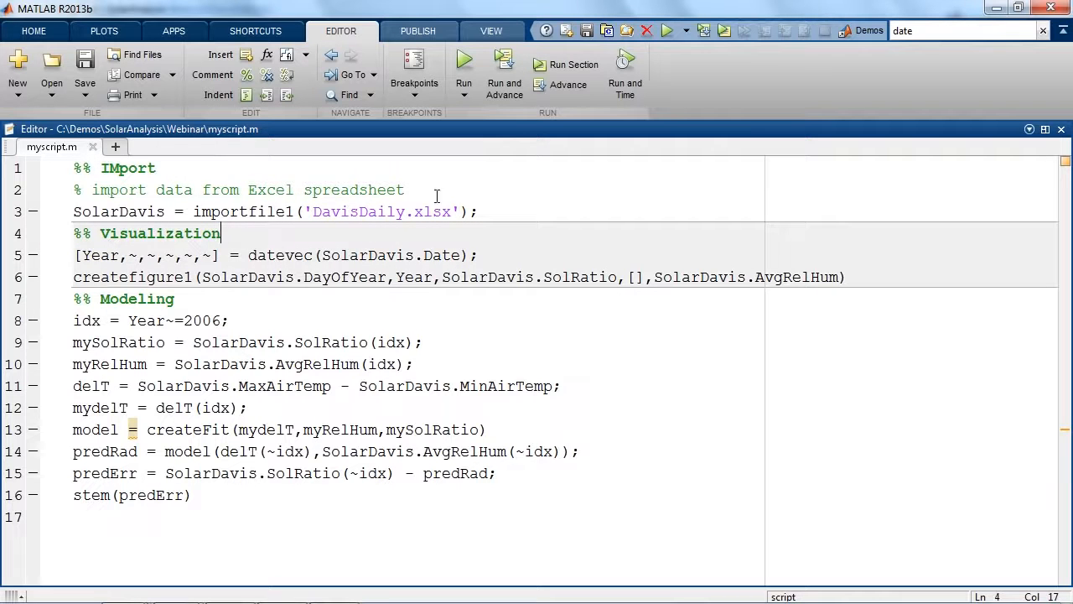
{"action": "left_click", "coordinate": [492, 180]}
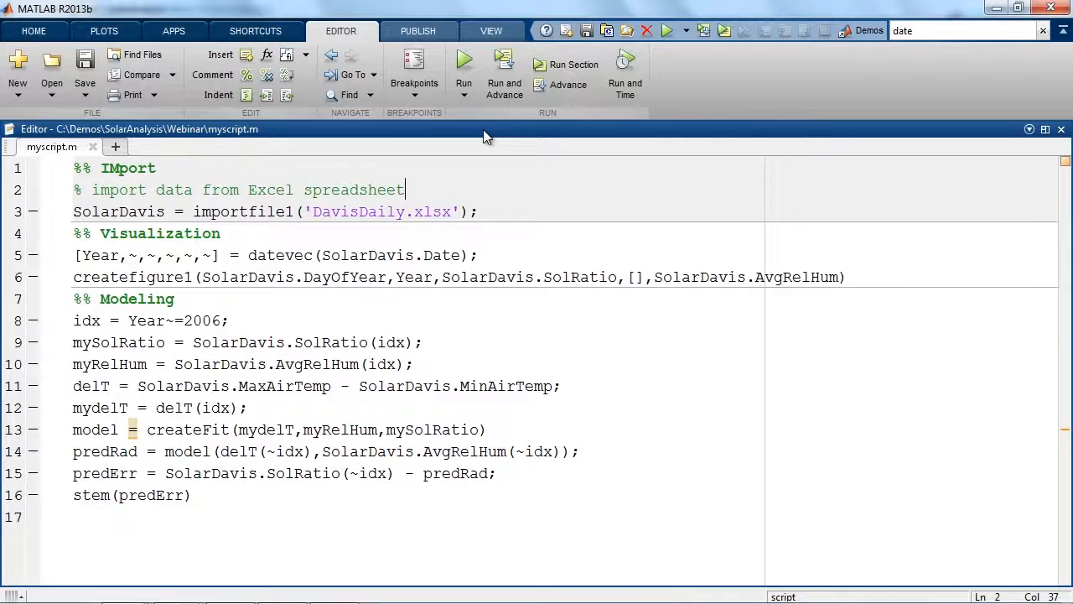
Restore the docked Editor layout and clear the workspace variables and the Command Window.
{"action": "key", "text": "F5"}
{"action": "left_click", "coordinate": [450, 439]}
{"action": "type", "text": "clear"}
{"action": "key", "text": "Return"}
{"action": "type", "text": "clc"}
{"action": "key", "text": "Return"}
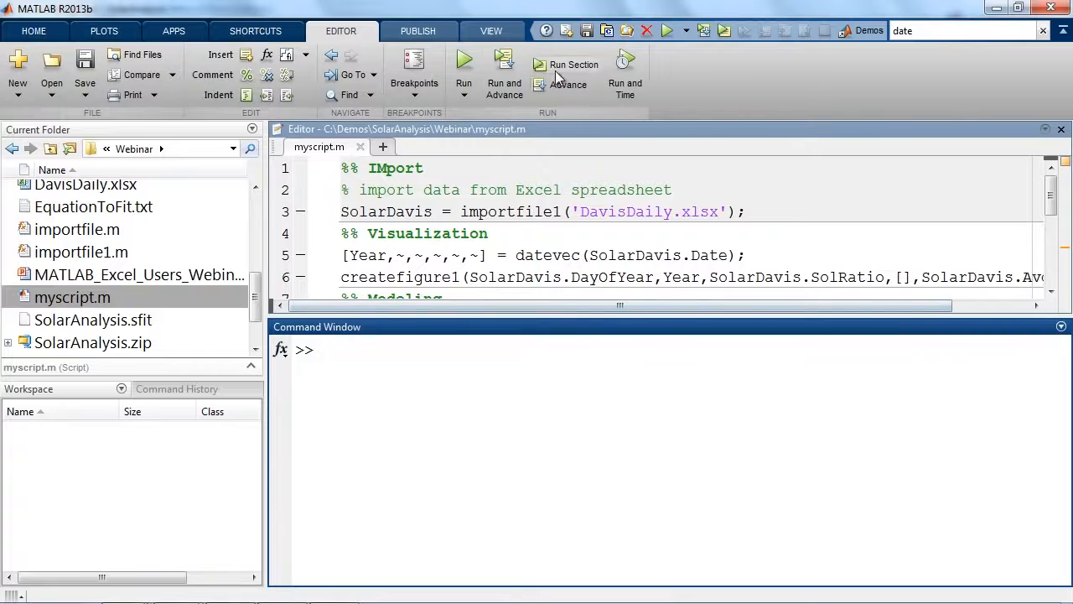
Run myscript.m one section at a time, from the import section through Visualization to Modeling.
{"action": "left_click", "coordinate": [572, 187]}
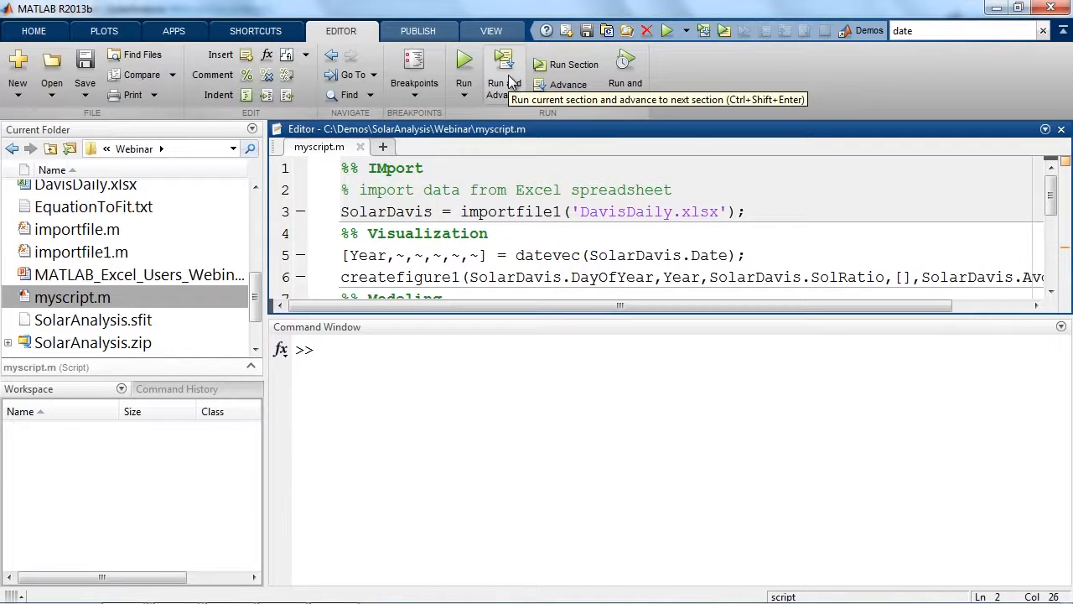
{"action": "left_click", "coordinate": [508, 81]}
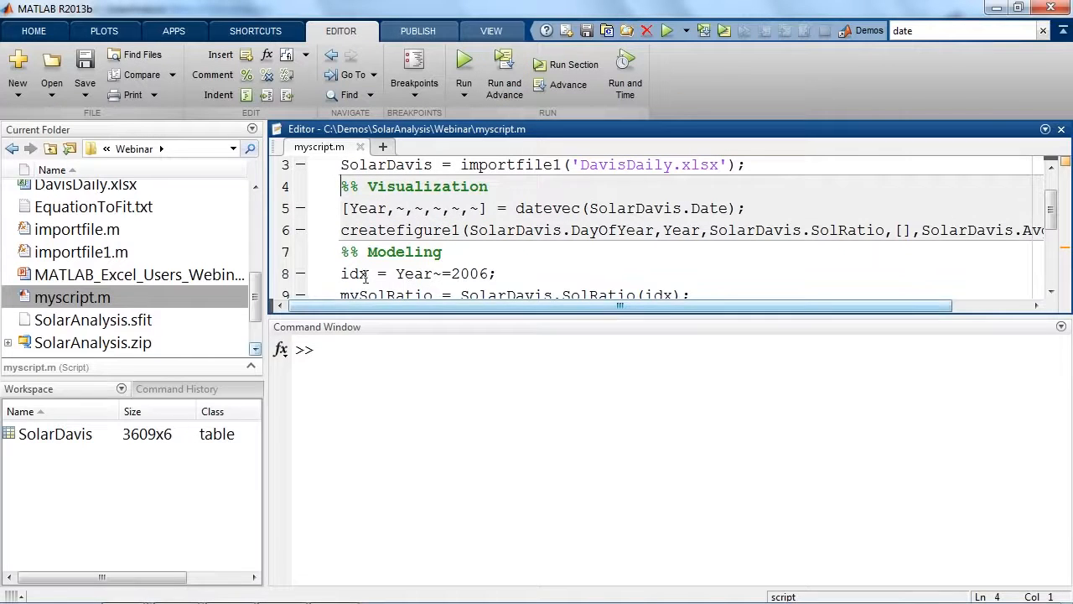
{"action": "left_click", "coordinate": [503, 61]}
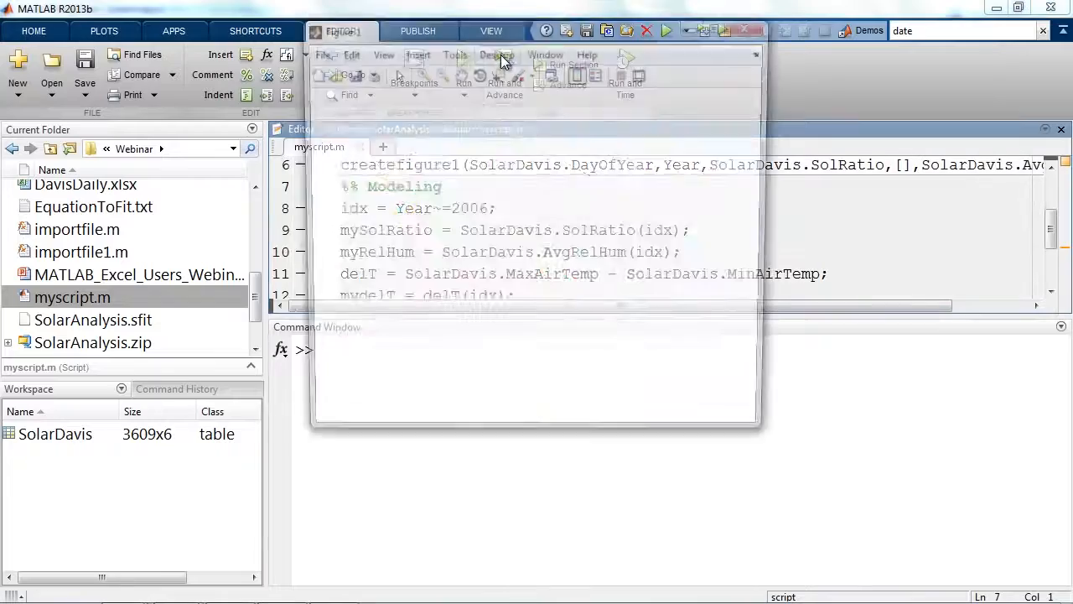
{"action": "left_click", "coordinate": [503, 74]}
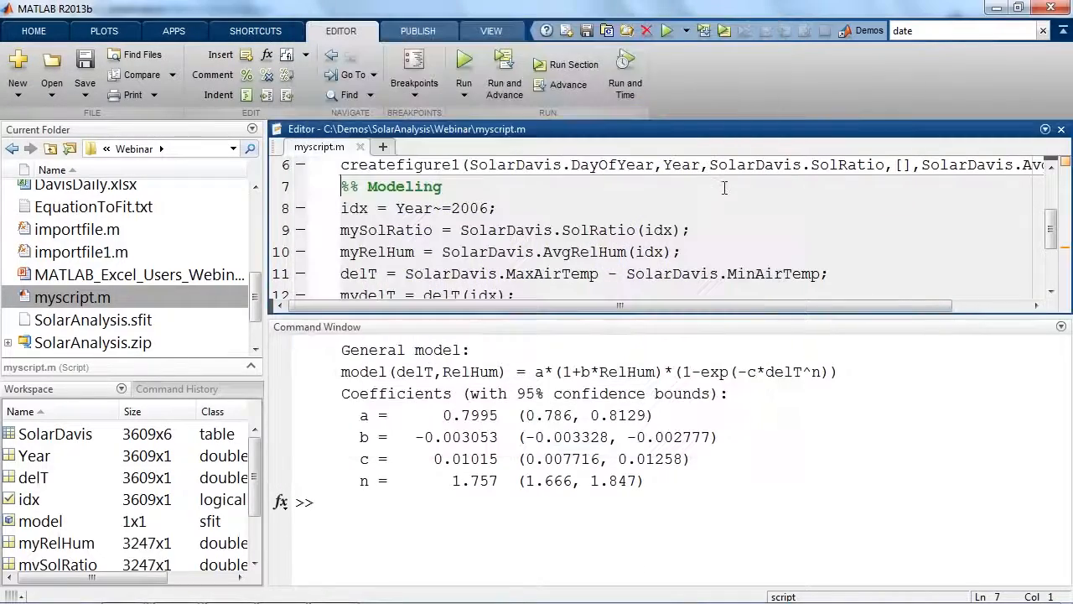
Return to the start of myscript.m and publish the script as an HTML report.
{"action": "left_click", "coordinate": [828, 205]}
{"action": "scroll", "coordinate": [794, 208], "scroll_direction": "up", "scroll_amount": 2}
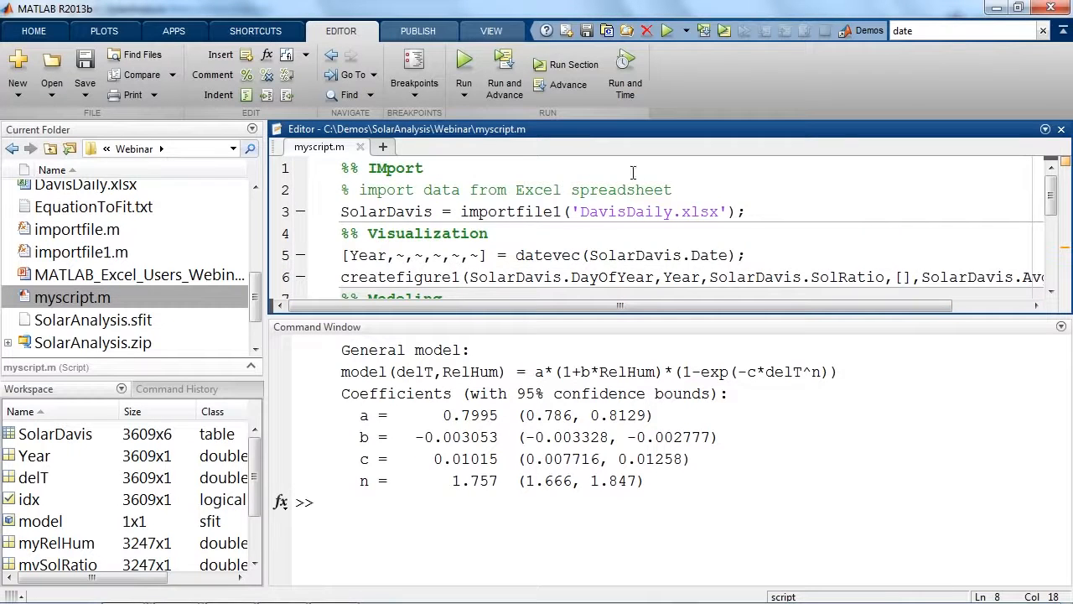
{"action": "left_click", "coordinate": [698, 169]}
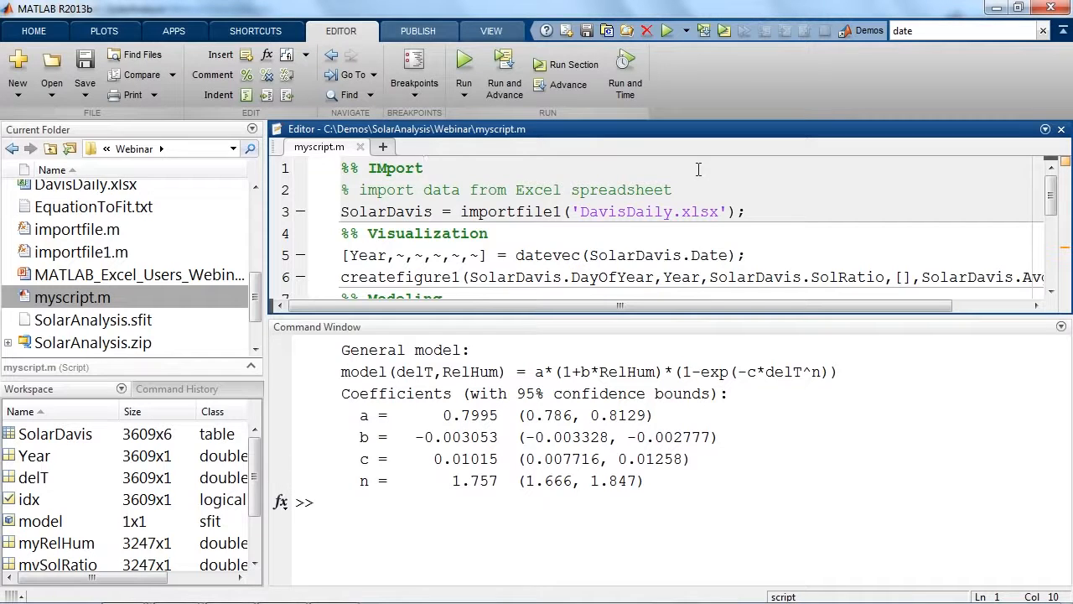
{"action": "left_click", "coordinate": [429, 32]}
{"action": "left_click", "coordinate": [496, 67]}
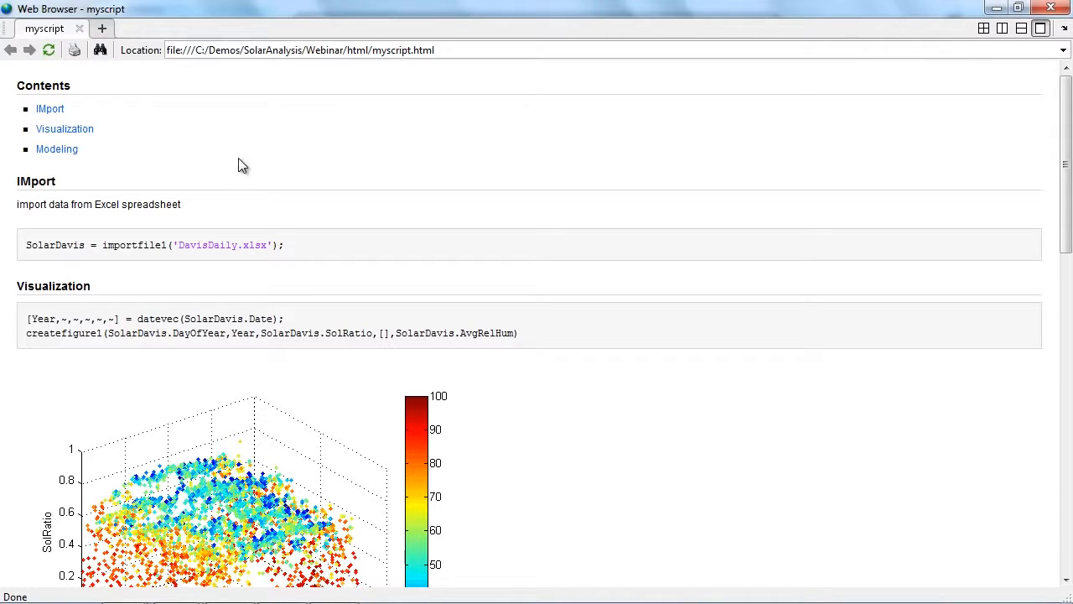
Review the published report's headings, comment text, code, model output and plots, and close the report window.
{"action": "left_click_drag", "start_coordinate": [95, 182], "coordinate": [10, 192]}
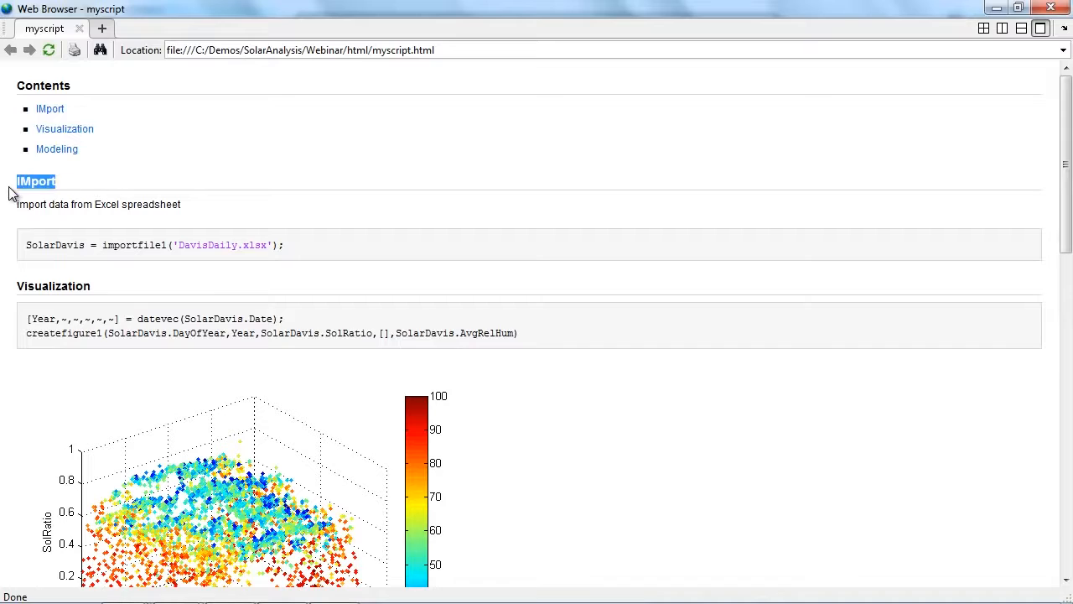
{"action": "left_click_drag", "start_coordinate": [204, 202], "coordinate": [88, 207]}
{"action": "left_click", "coordinate": [310, 215]}
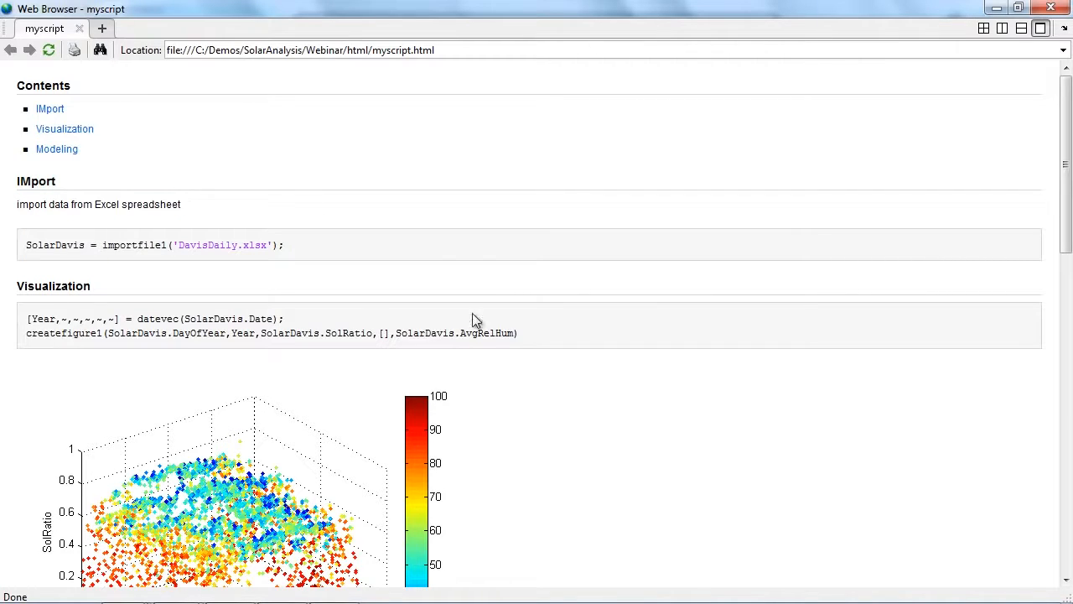
{"action": "scroll", "coordinate": [486, 318], "scroll_direction": "down", "scroll_amount": 3}
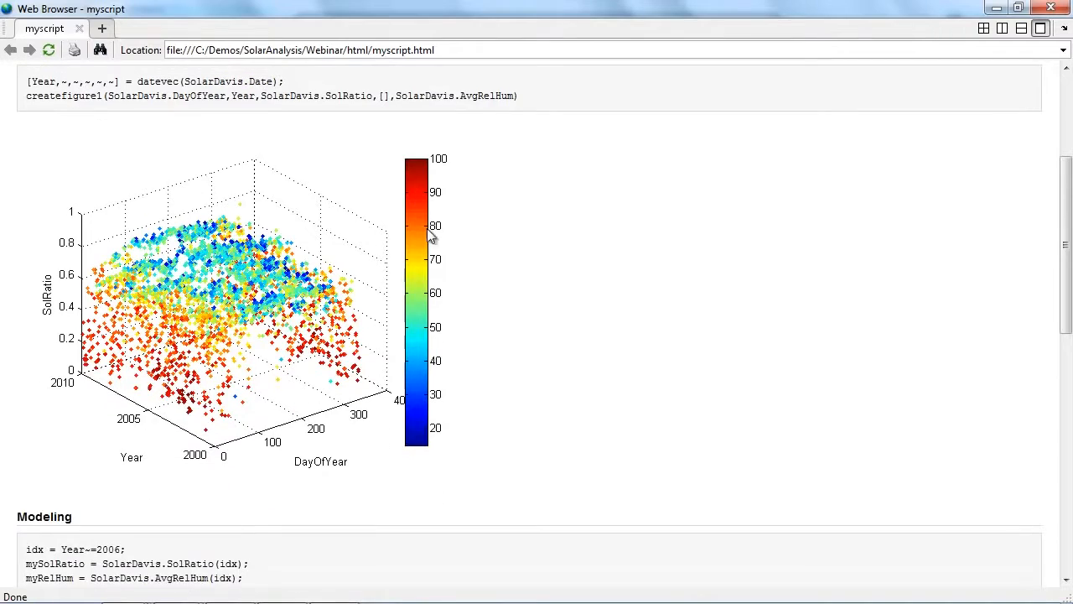
{"action": "scroll", "coordinate": [460, 339], "scroll_direction": "down", "scroll_amount": 5}
{"action": "scroll", "coordinate": [399, 265], "scroll_direction": "down", "scroll_amount": 1}
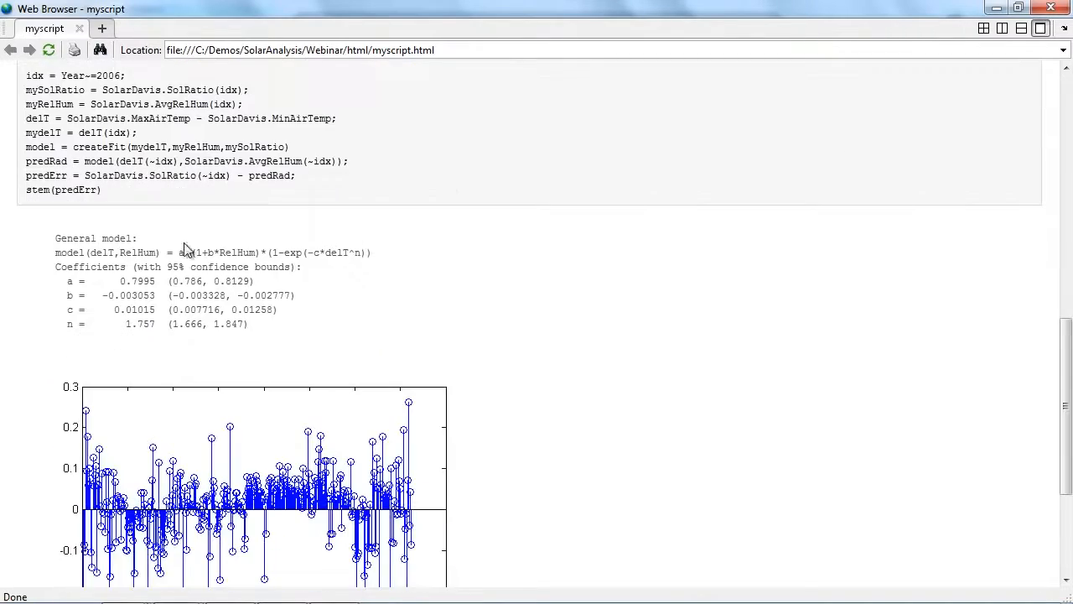
{"action": "scroll", "coordinate": [306, 315], "scroll_direction": "down", "scroll_amount": 2}
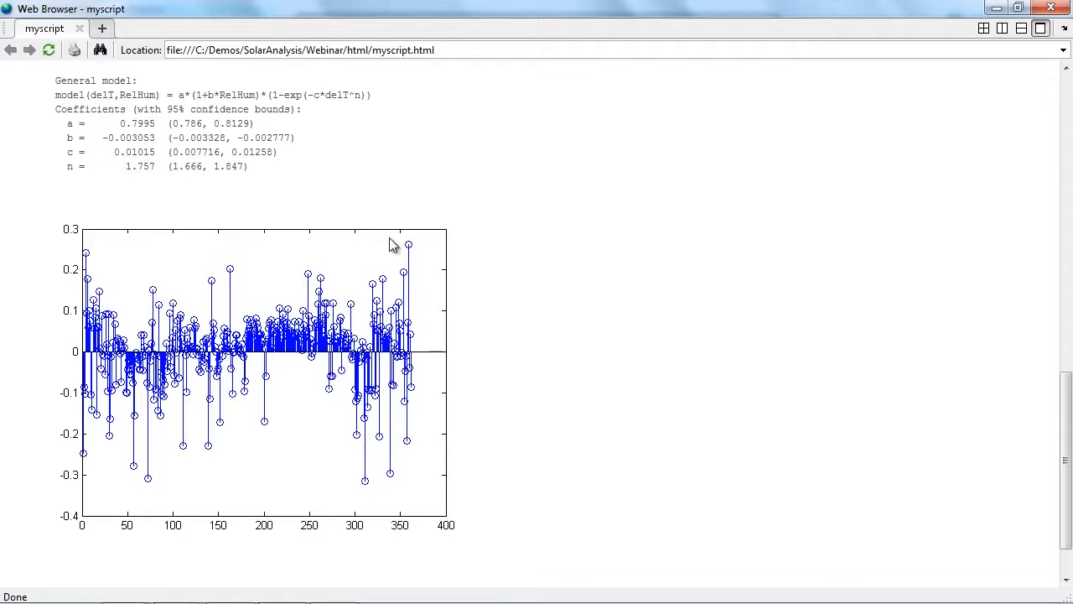
{"action": "scroll", "coordinate": [386, 242], "scroll_direction": "up", "scroll_amount": 10}
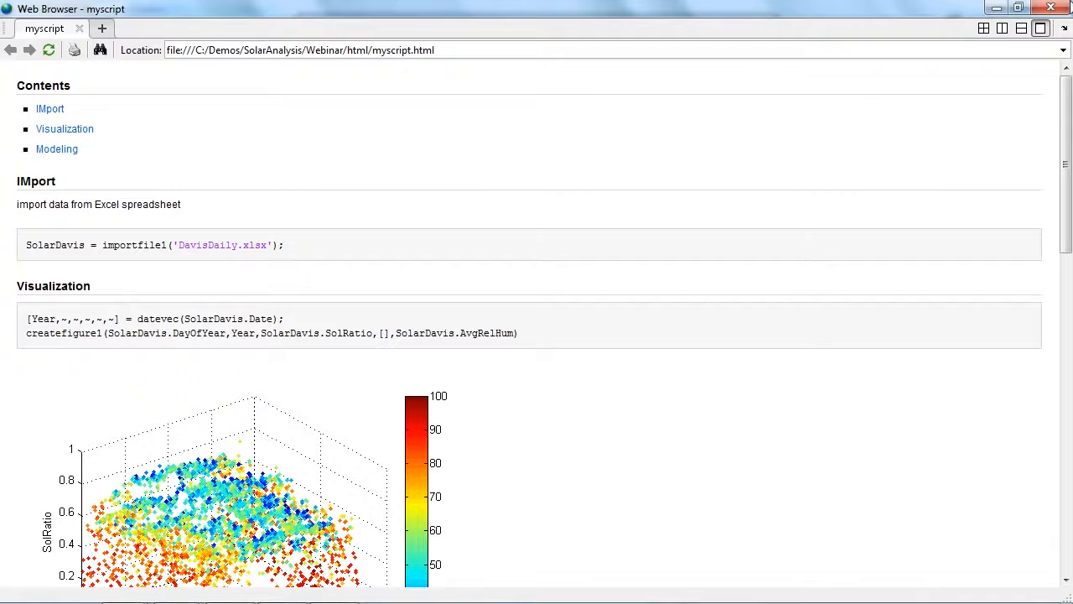
{"action": "left_click", "coordinate": [1059, 8]}
{"action": "left_click", "coordinate": [803, 88]}
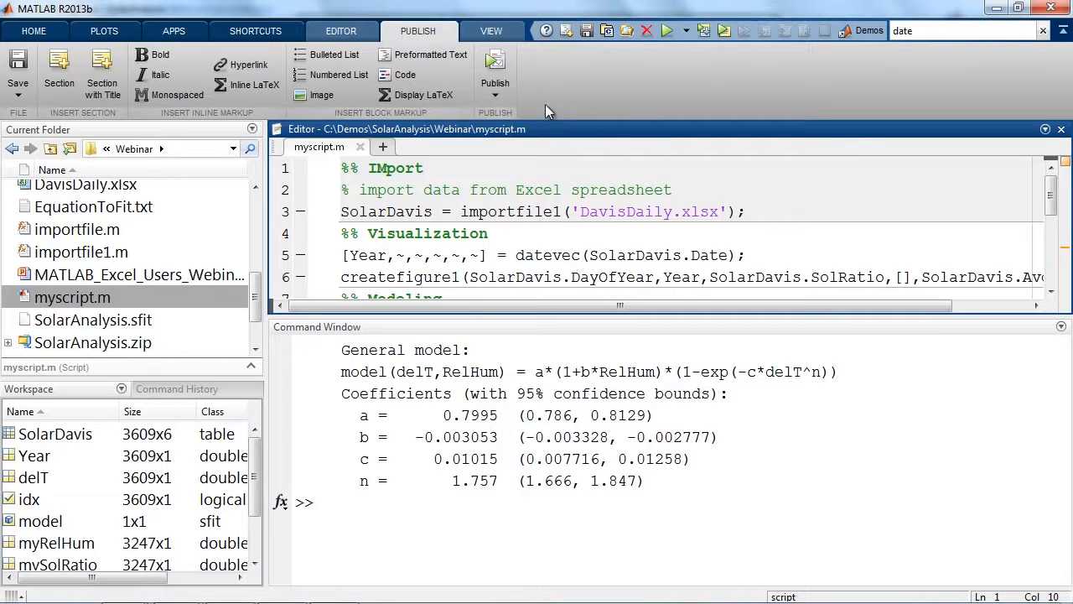
Open the publishing options for myscript, examine the available output file formats and close the dialog.
{"action": "left_click", "coordinate": [505, 99]}
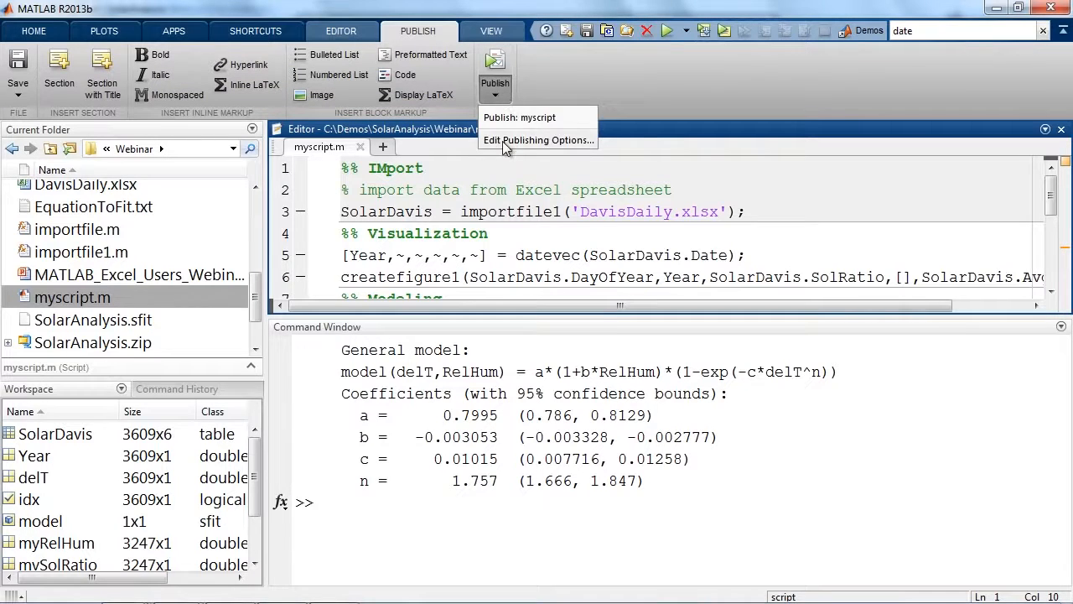
{"action": "left_click", "coordinate": [573, 141]}
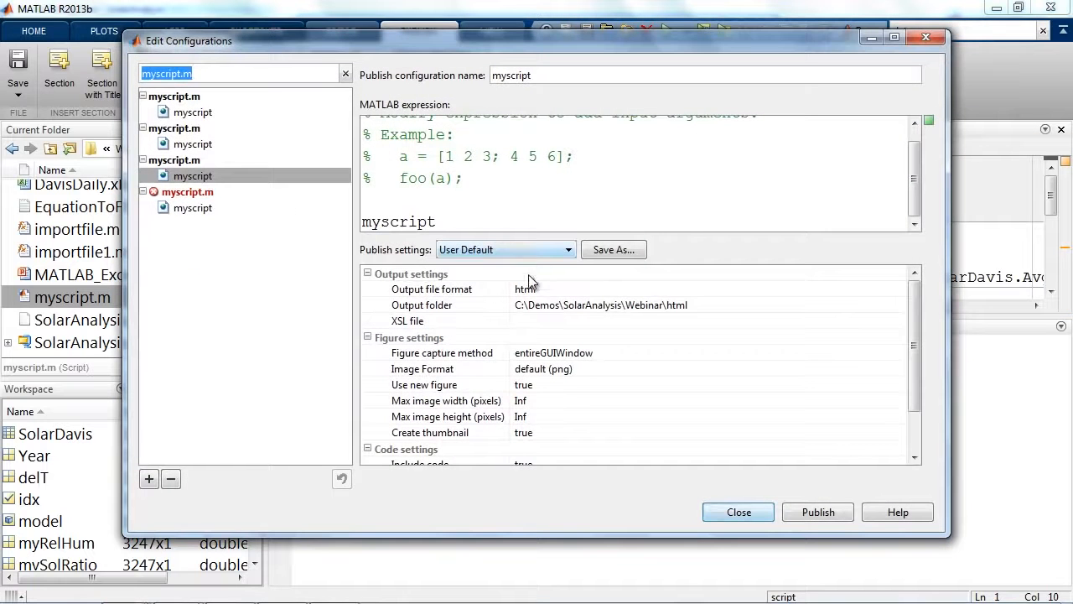
{"action": "left_click", "coordinate": [535, 291]}
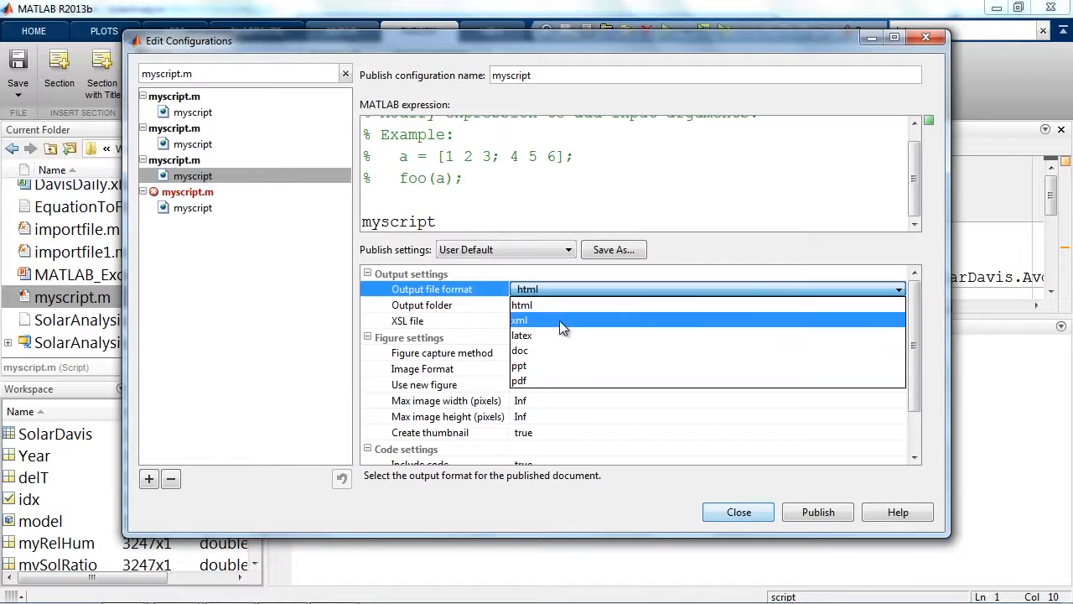
{"action": "left_click", "coordinate": [729, 511]}
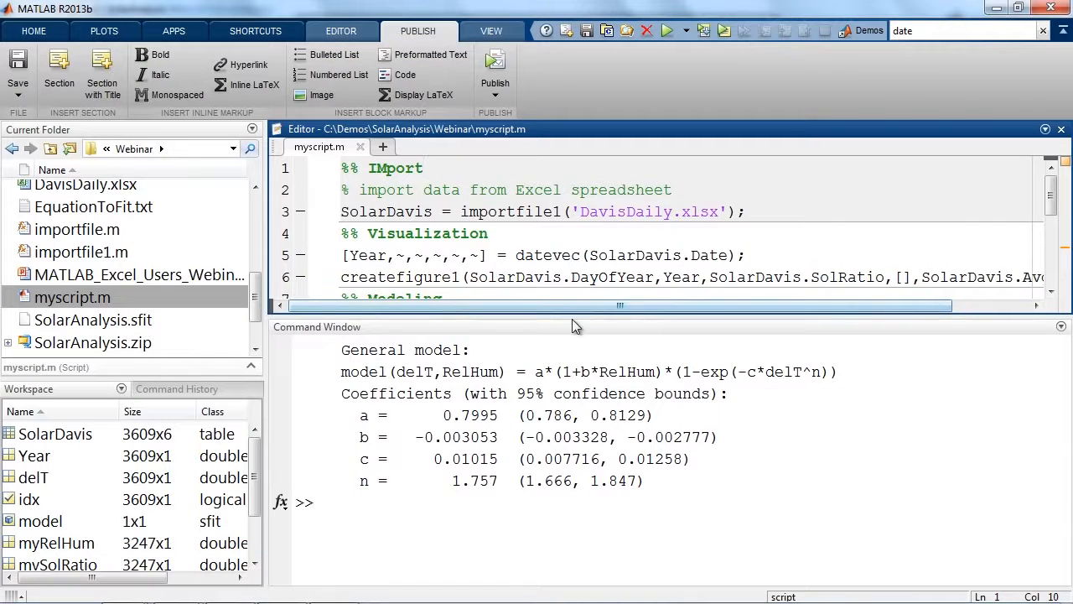
Open SolarAnalysisMain.m from the Webinar folder in a maximized Editor and look through its introduction and Import Data section.
{"action": "left_click_drag", "start_coordinate": [572, 316], "coordinate": [584, 429]}
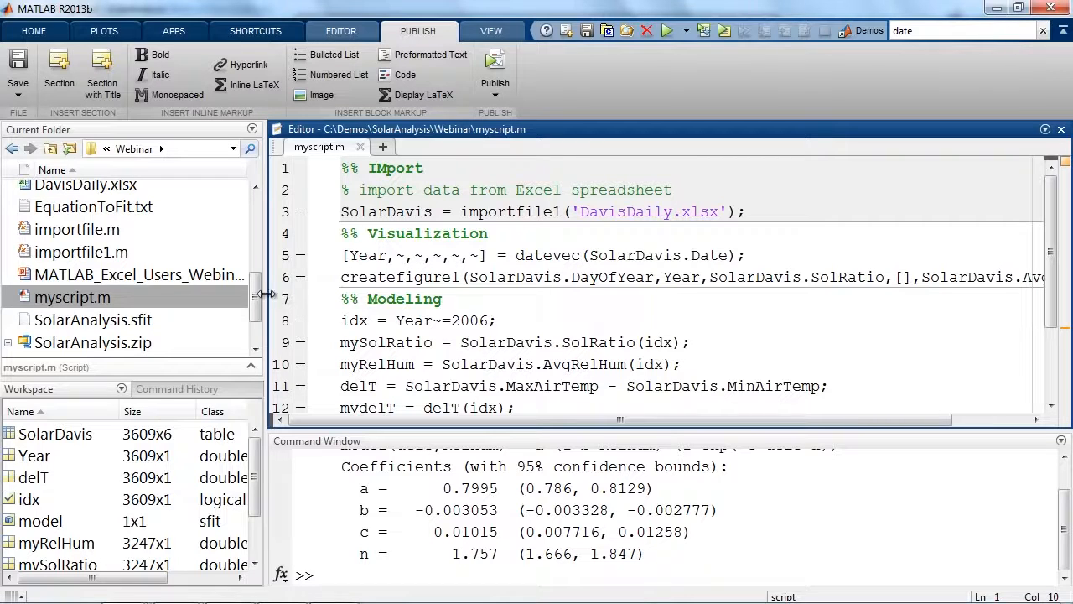
{"action": "left_click_drag", "start_coordinate": [260, 295], "coordinate": [260, 317]}
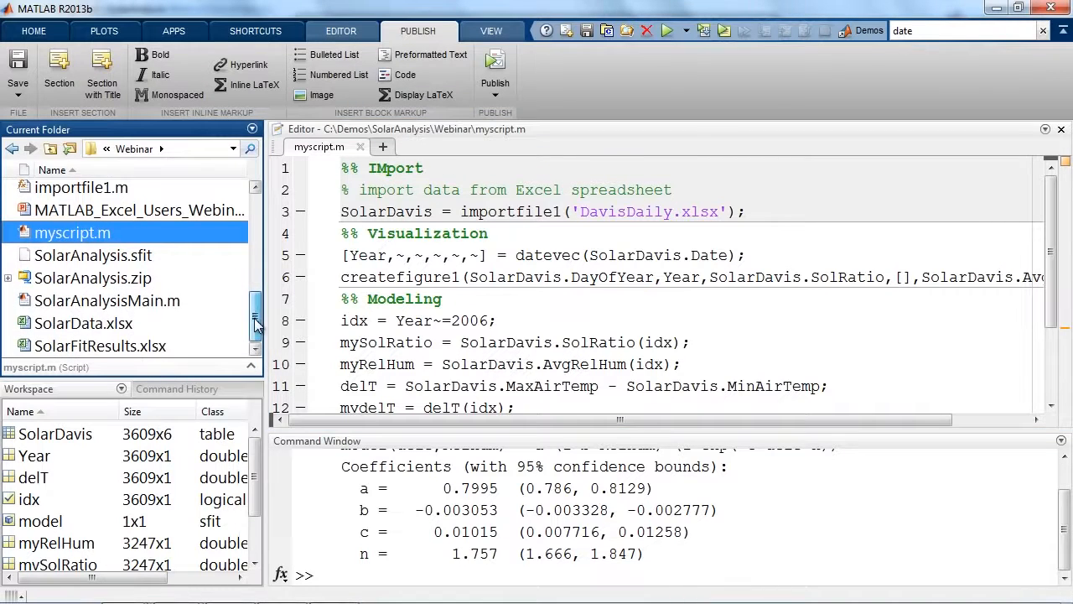
{"action": "left_click", "coordinate": [154, 307]}
{"action": "double_click", "coordinate": [151, 303]}
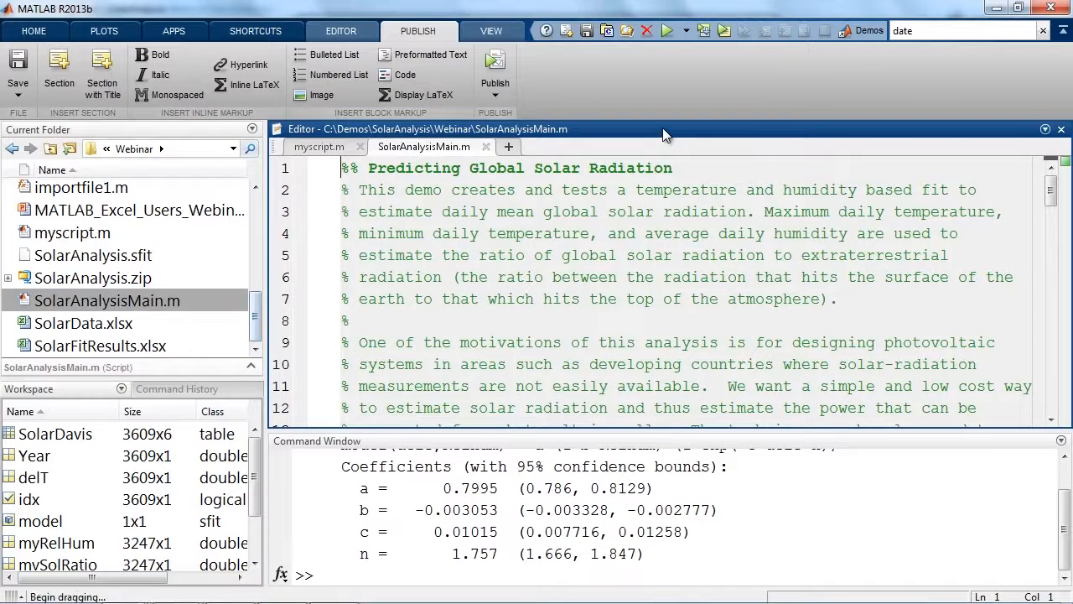
{"action": "double_click", "coordinate": [657, 129]}
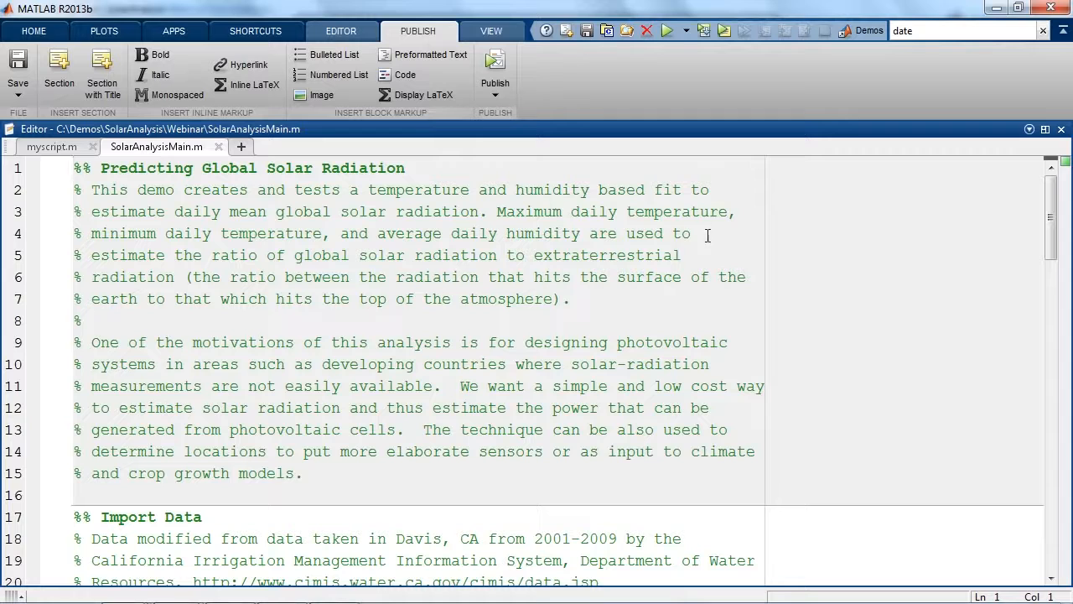
{"action": "left_click_drag", "start_coordinate": [1050, 217], "coordinate": [1040, 272]}
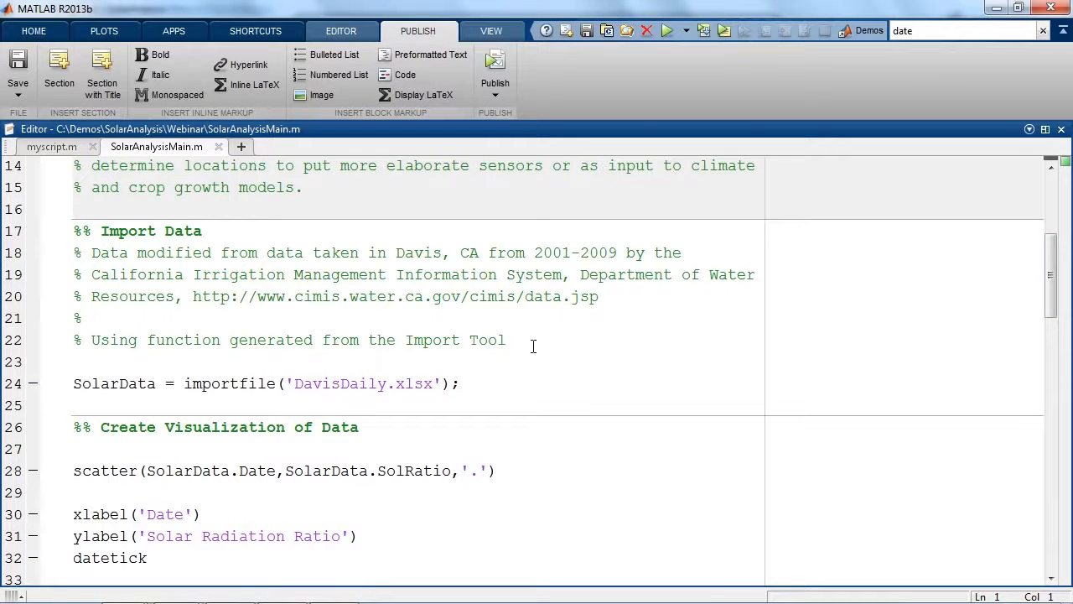
{"action": "scroll", "coordinate": [728, 295], "scroll_direction": "up", "scroll_amount": 5}
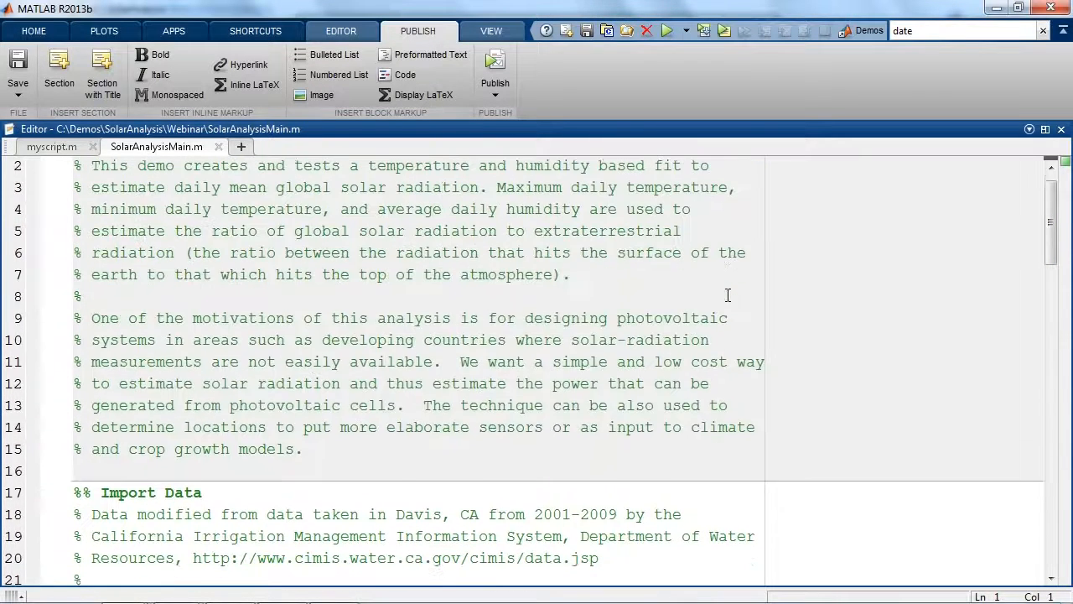
Switch to Chrome to view the published SolarAnalysisMain.html report, and return to the PowerPoint slide show on using MATLAB with Excel.
{"action": "key", "text": "alt+Tab"}
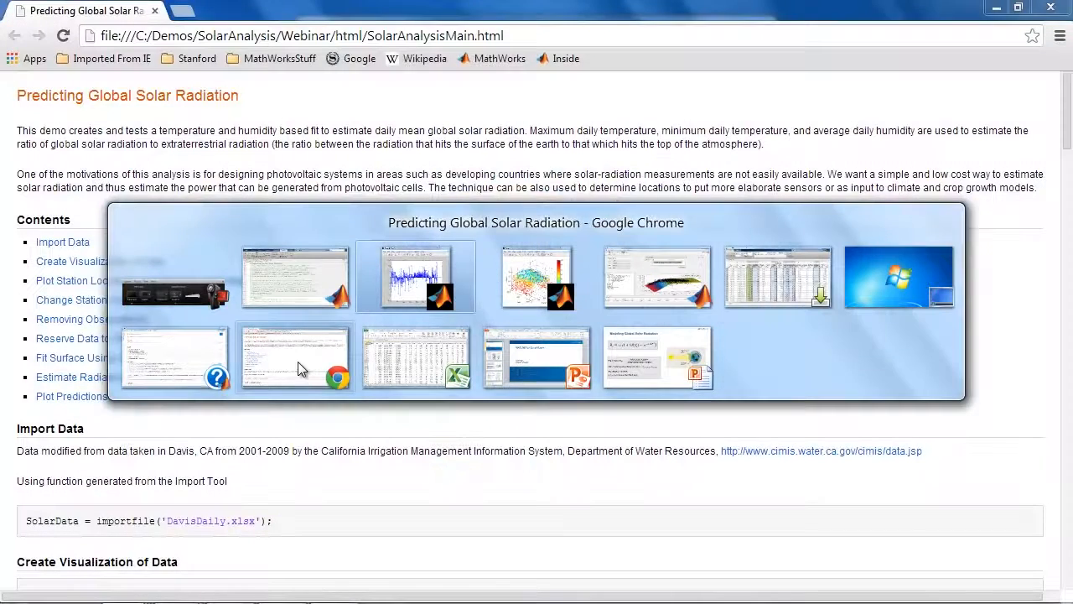
{"action": "left_click", "coordinate": [297, 361]}
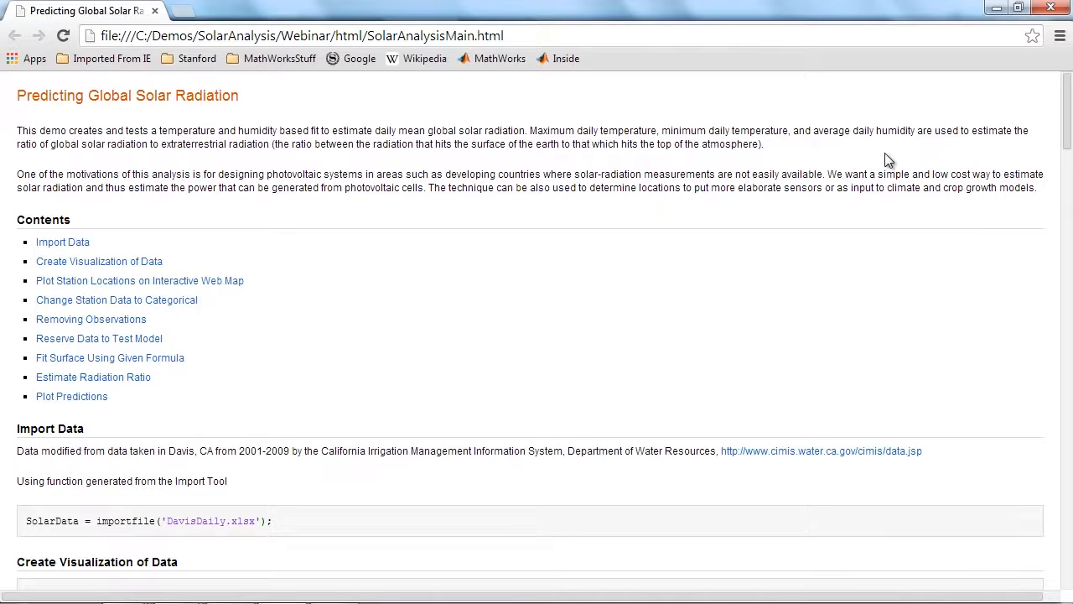
{"action": "key", "text": "alt+Tab"}
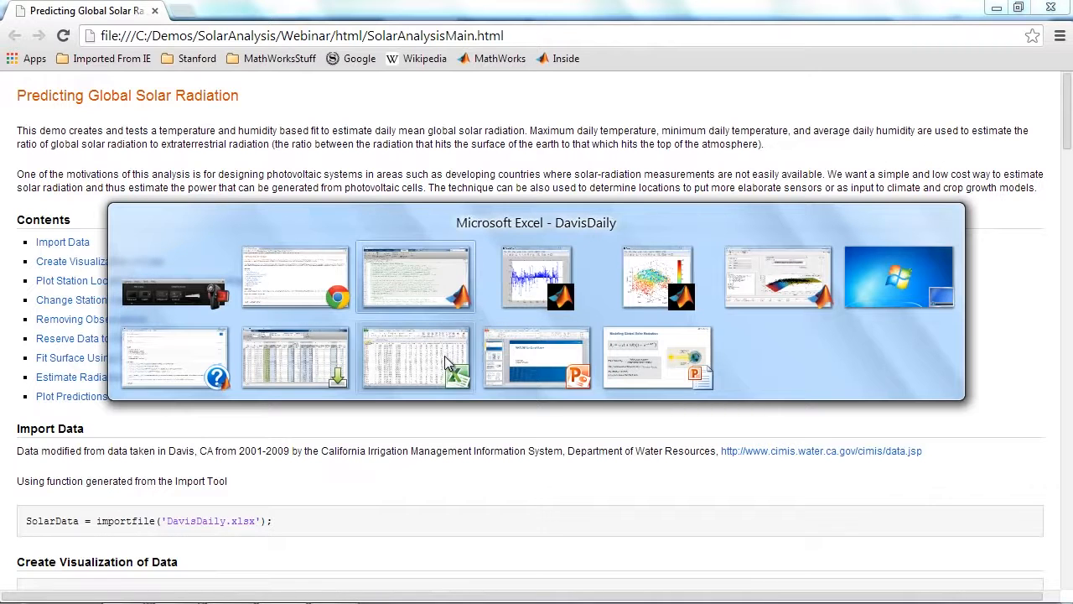
{"action": "left_click", "coordinate": [612, 359]}
{"action": "left_click", "coordinate": [614, 361]}
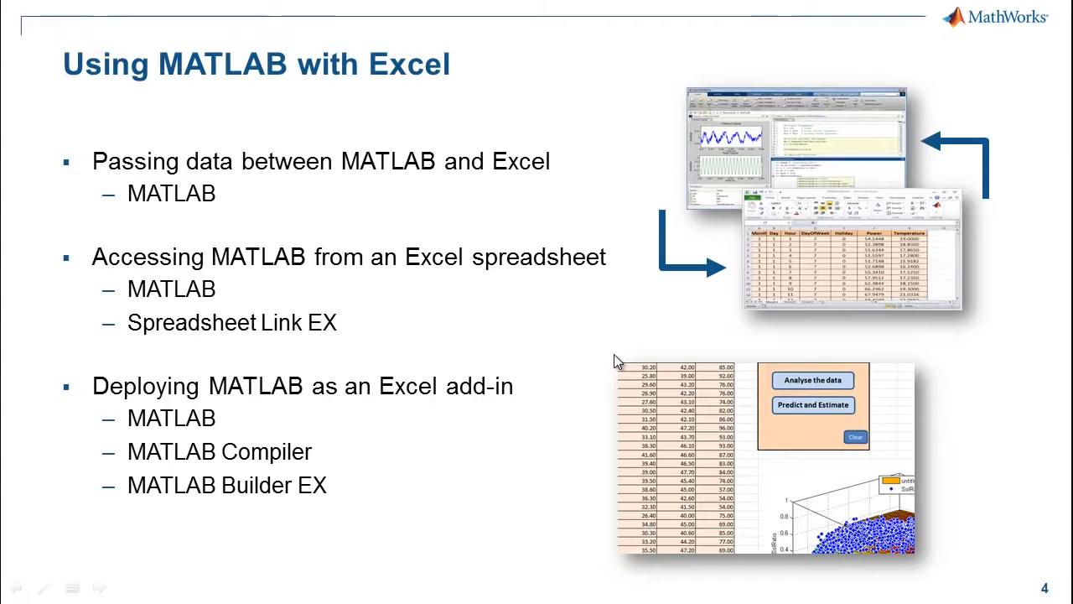